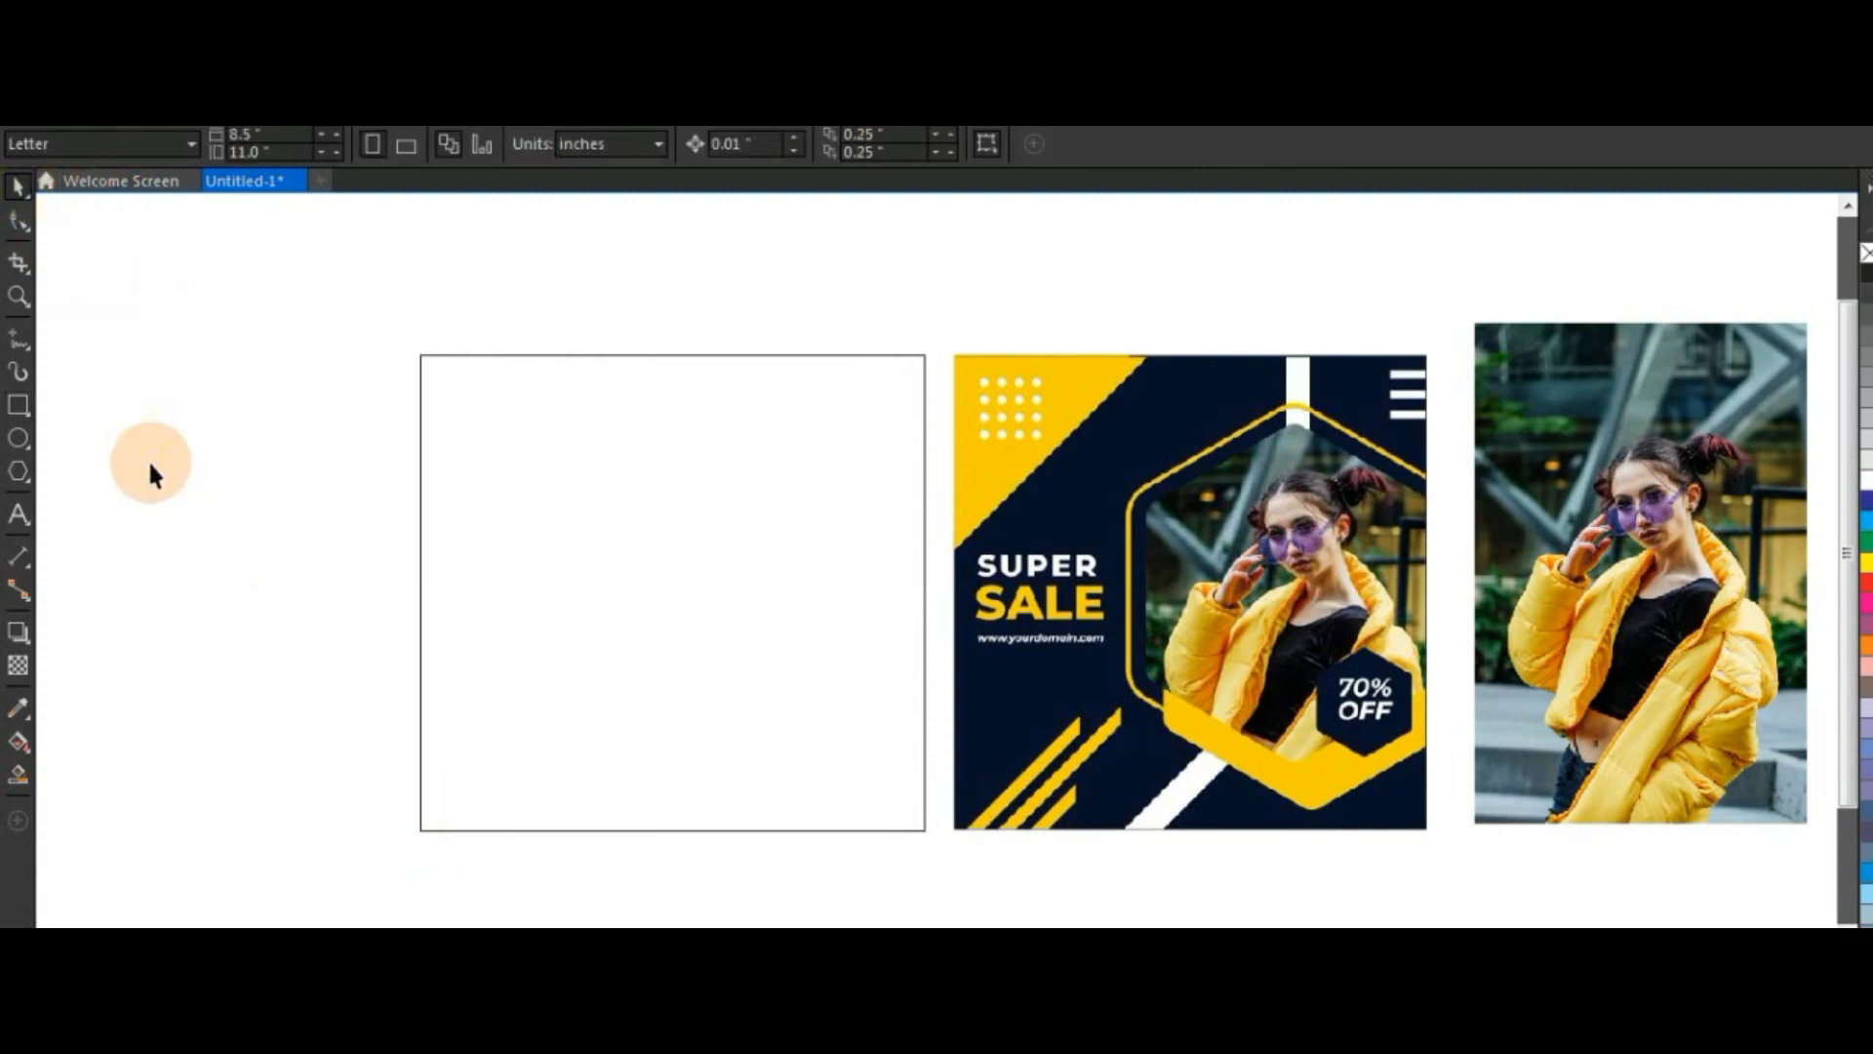
Draw a closed triangle about 6.1 by 6.9 in covering the empty square's upper-left corner, its diagonal edge crossing the square
{"action": "left_click", "coordinate": [14, 343]}
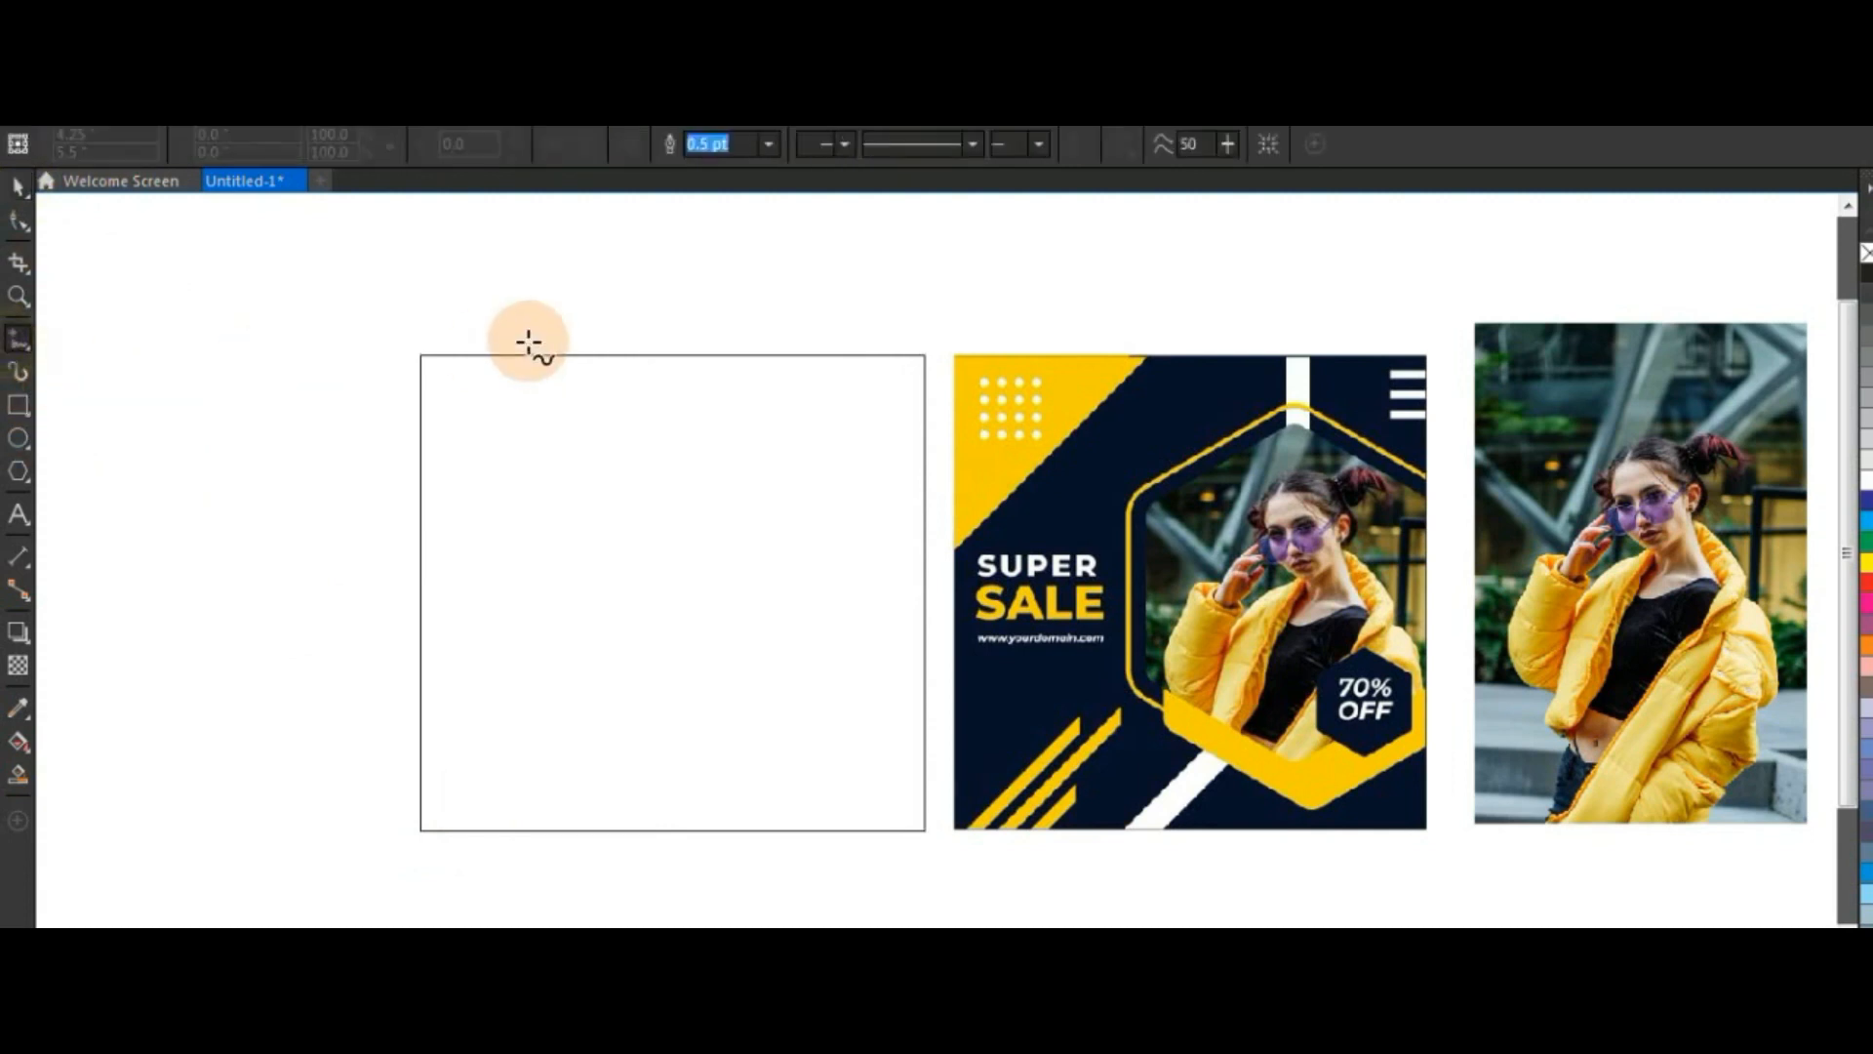
{"action": "left_click", "coordinate": [659, 357]}
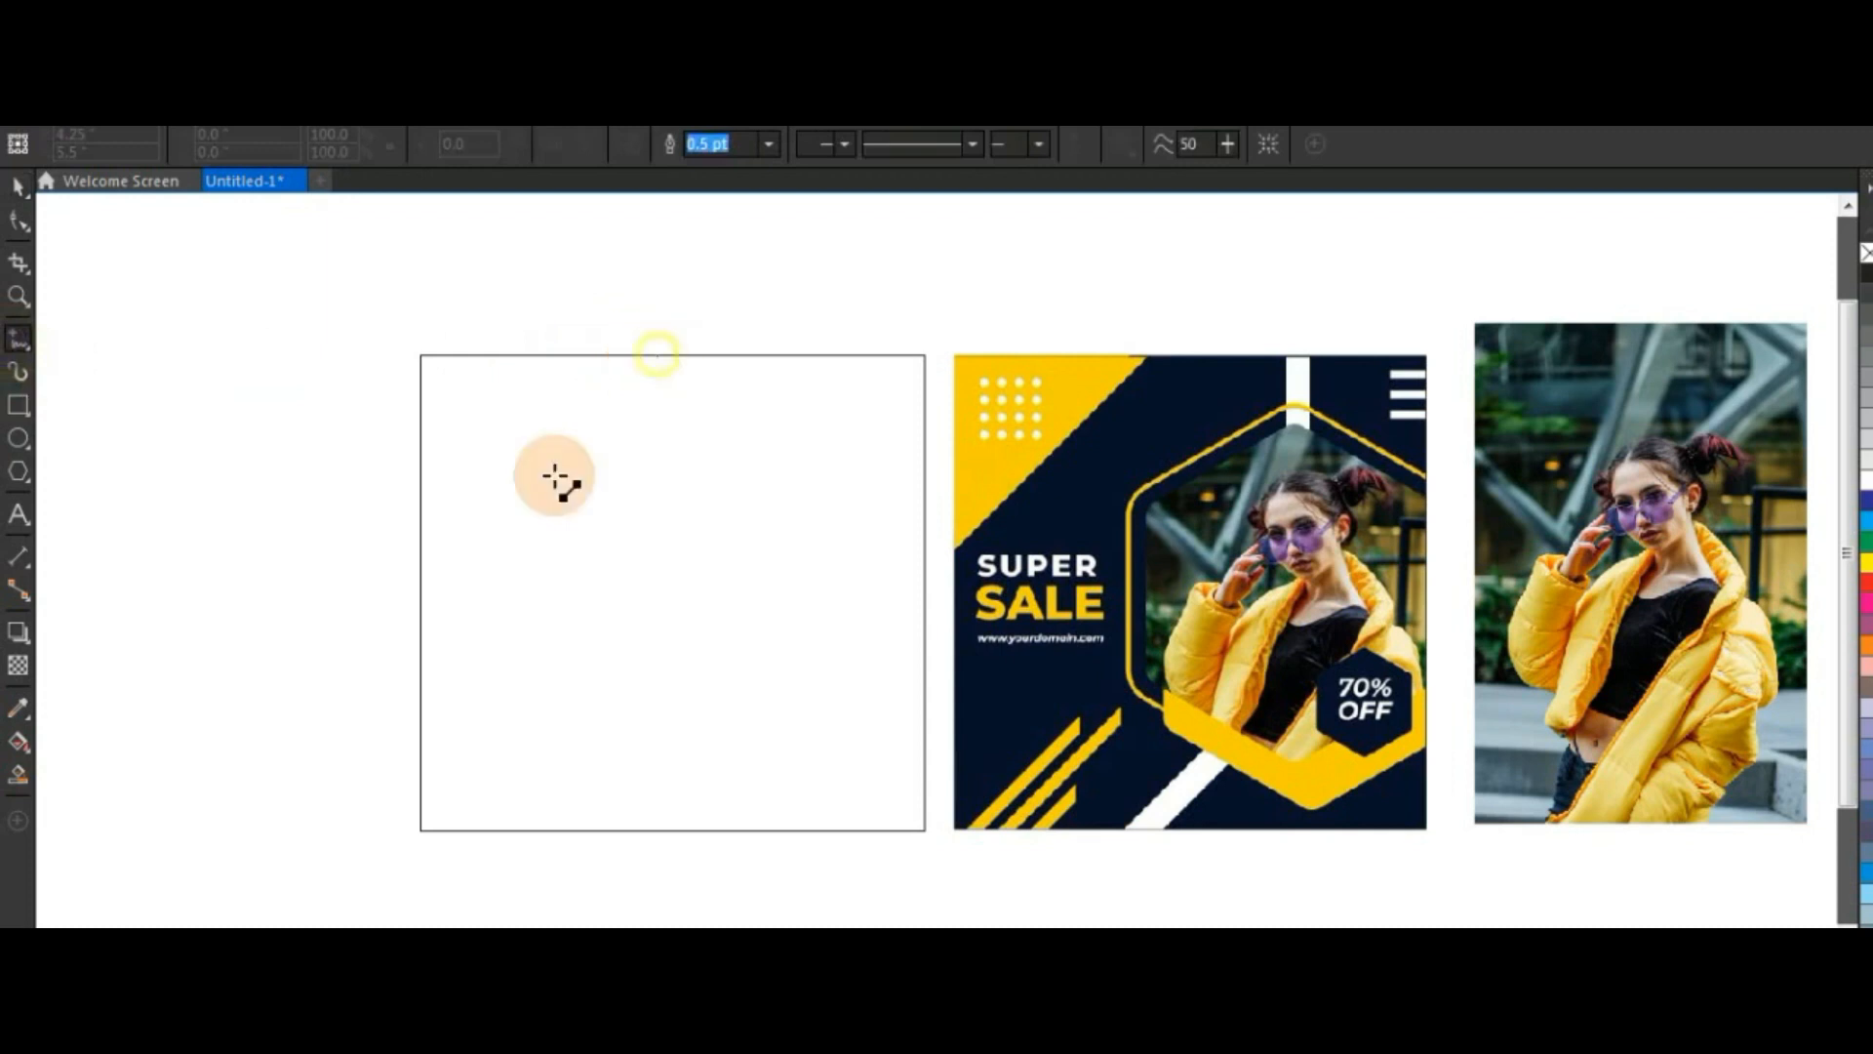
{"action": "left_click", "coordinate": [412, 591]}
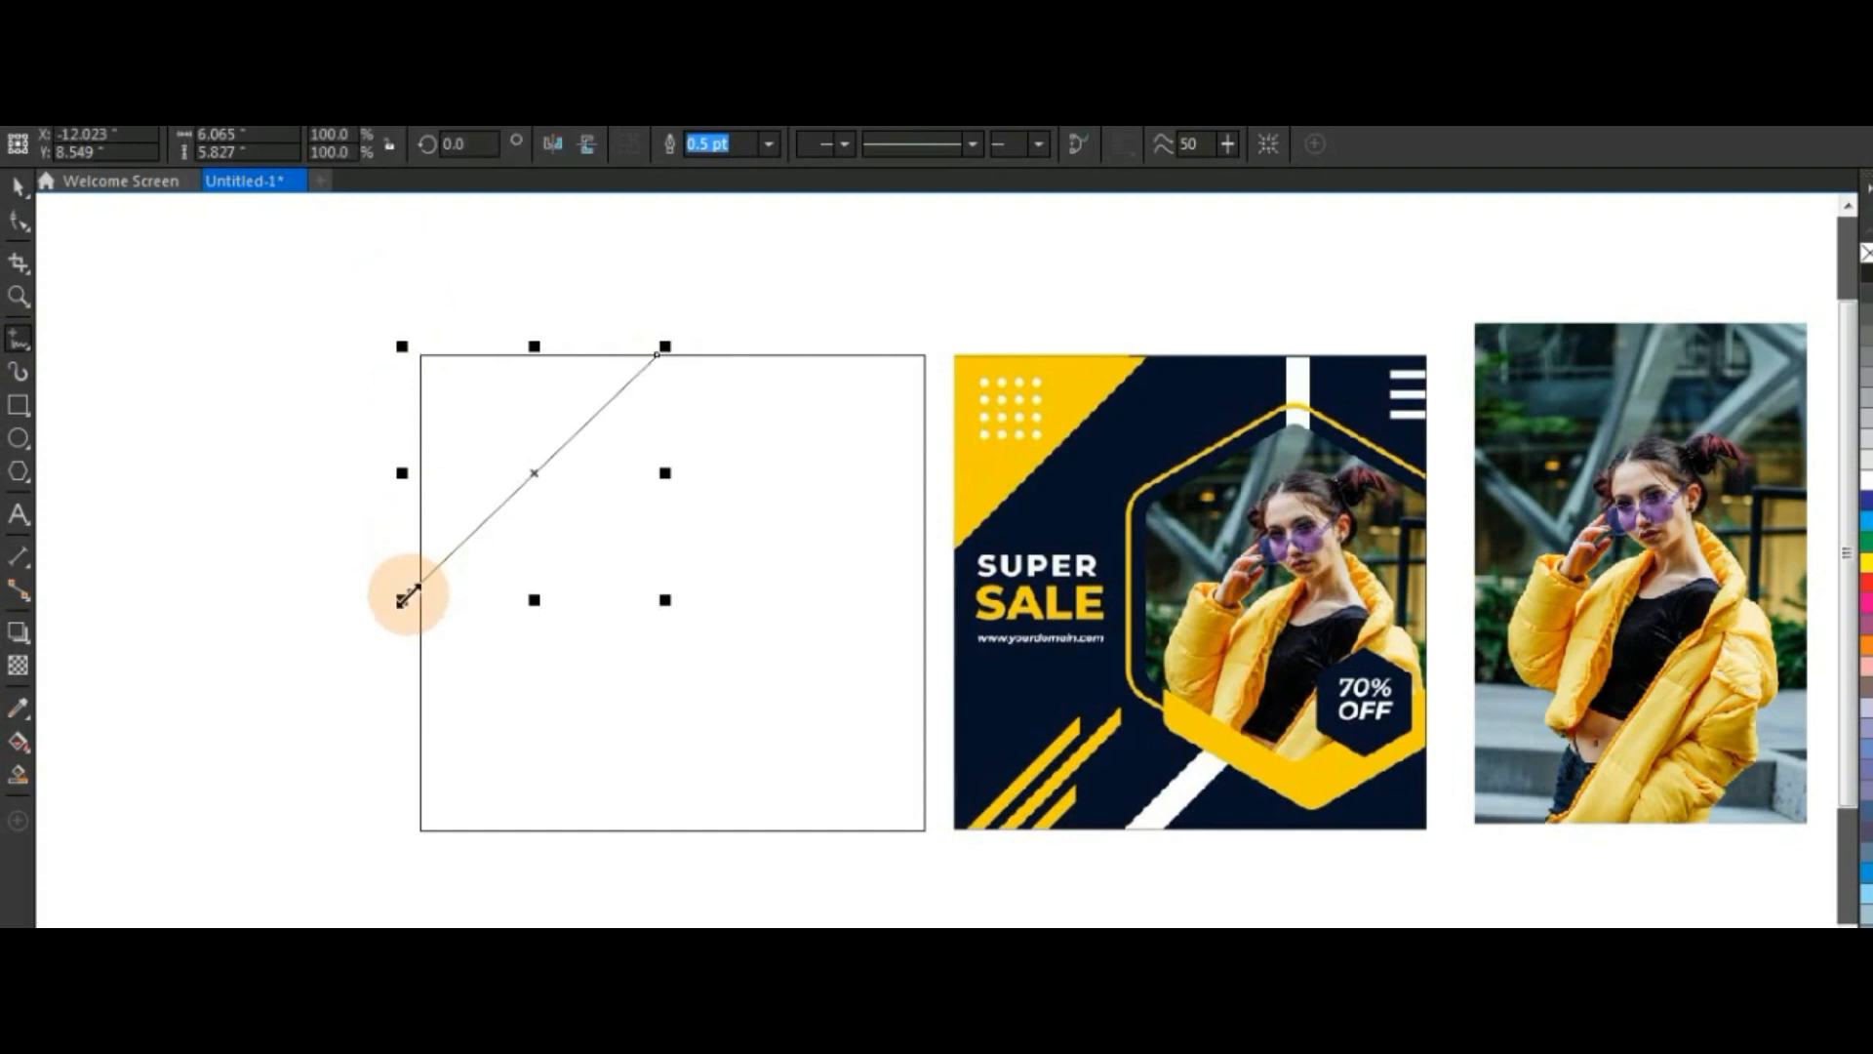
{"action": "left_click", "coordinate": [411, 591]}
{"action": "left_click", "coordinate": [408, 311]}
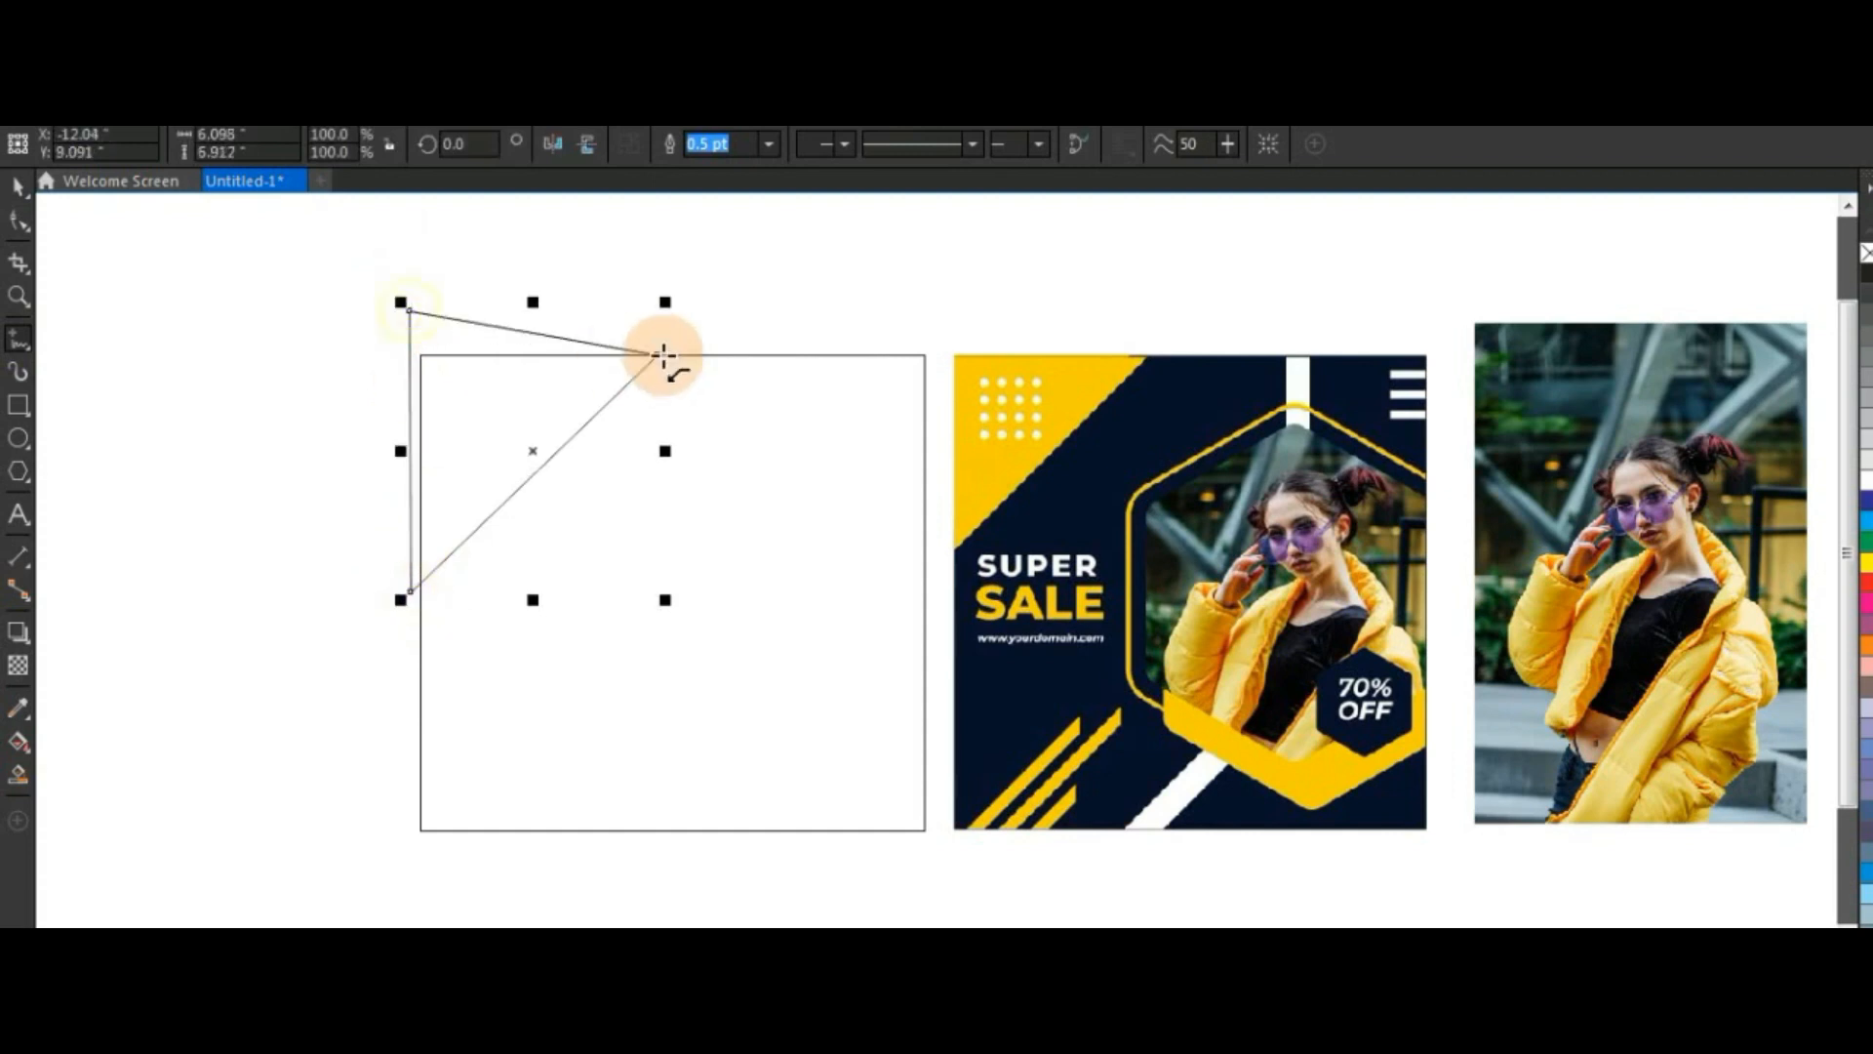
{"action": "left_click", "coordinate": [659, 351]}
{"action": "key", "text": "space"}
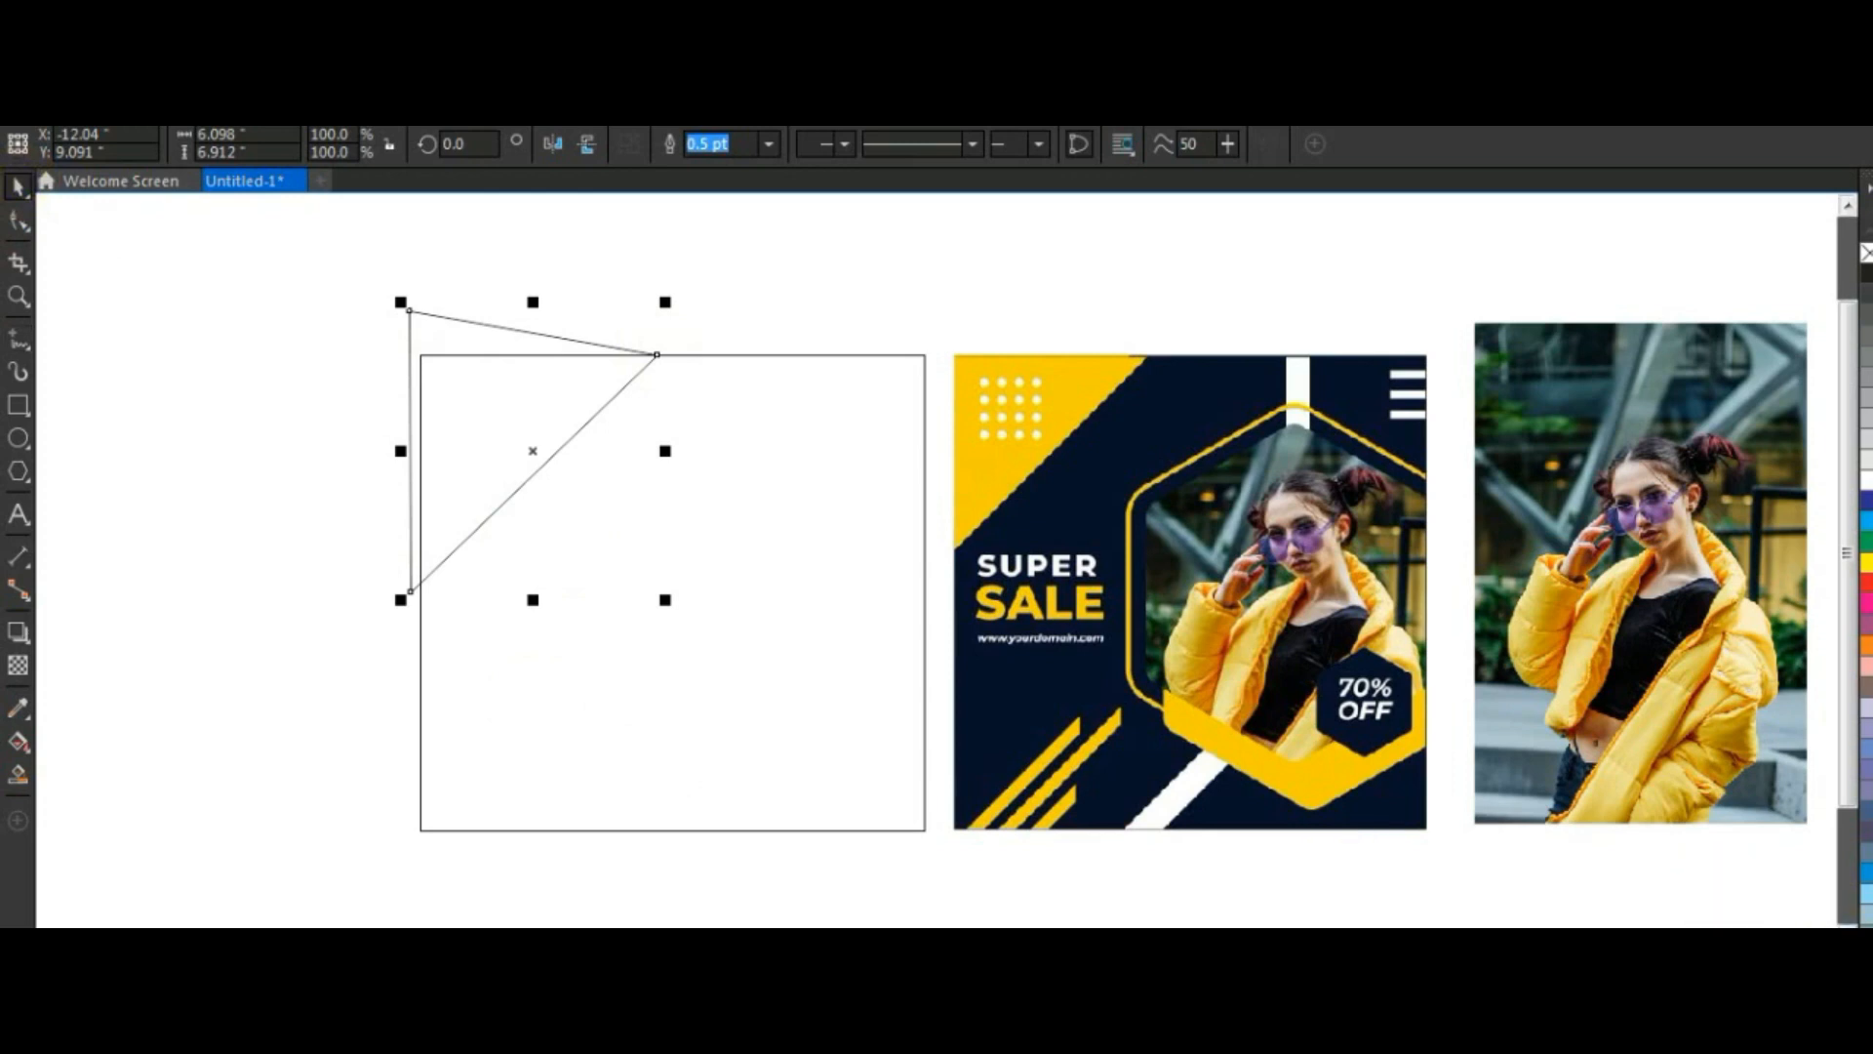
Fill the corner triangle with golden yellow
{"action": "left_click", "coordinate": [1864, 961]}
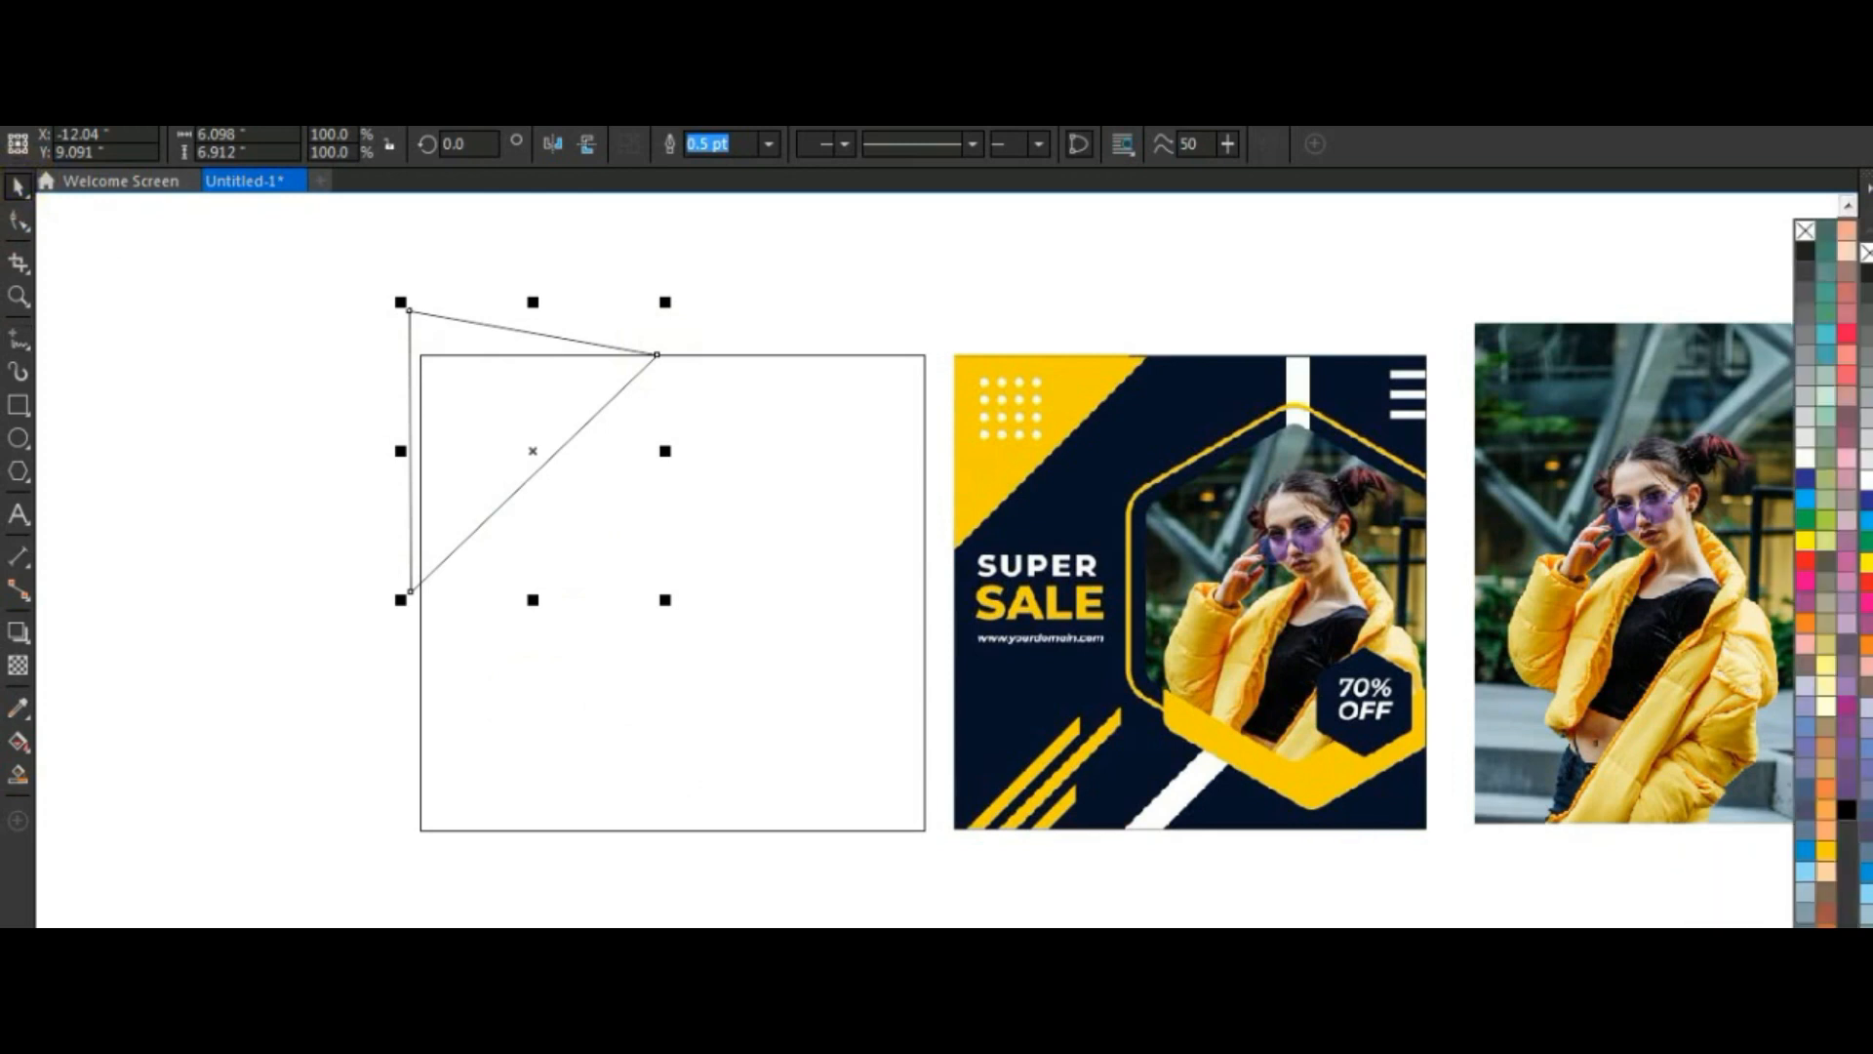
{"action": "left_click", "coordinate": [1828, 853]}
{"action": "left_click", "coordinate": [849, 304]}
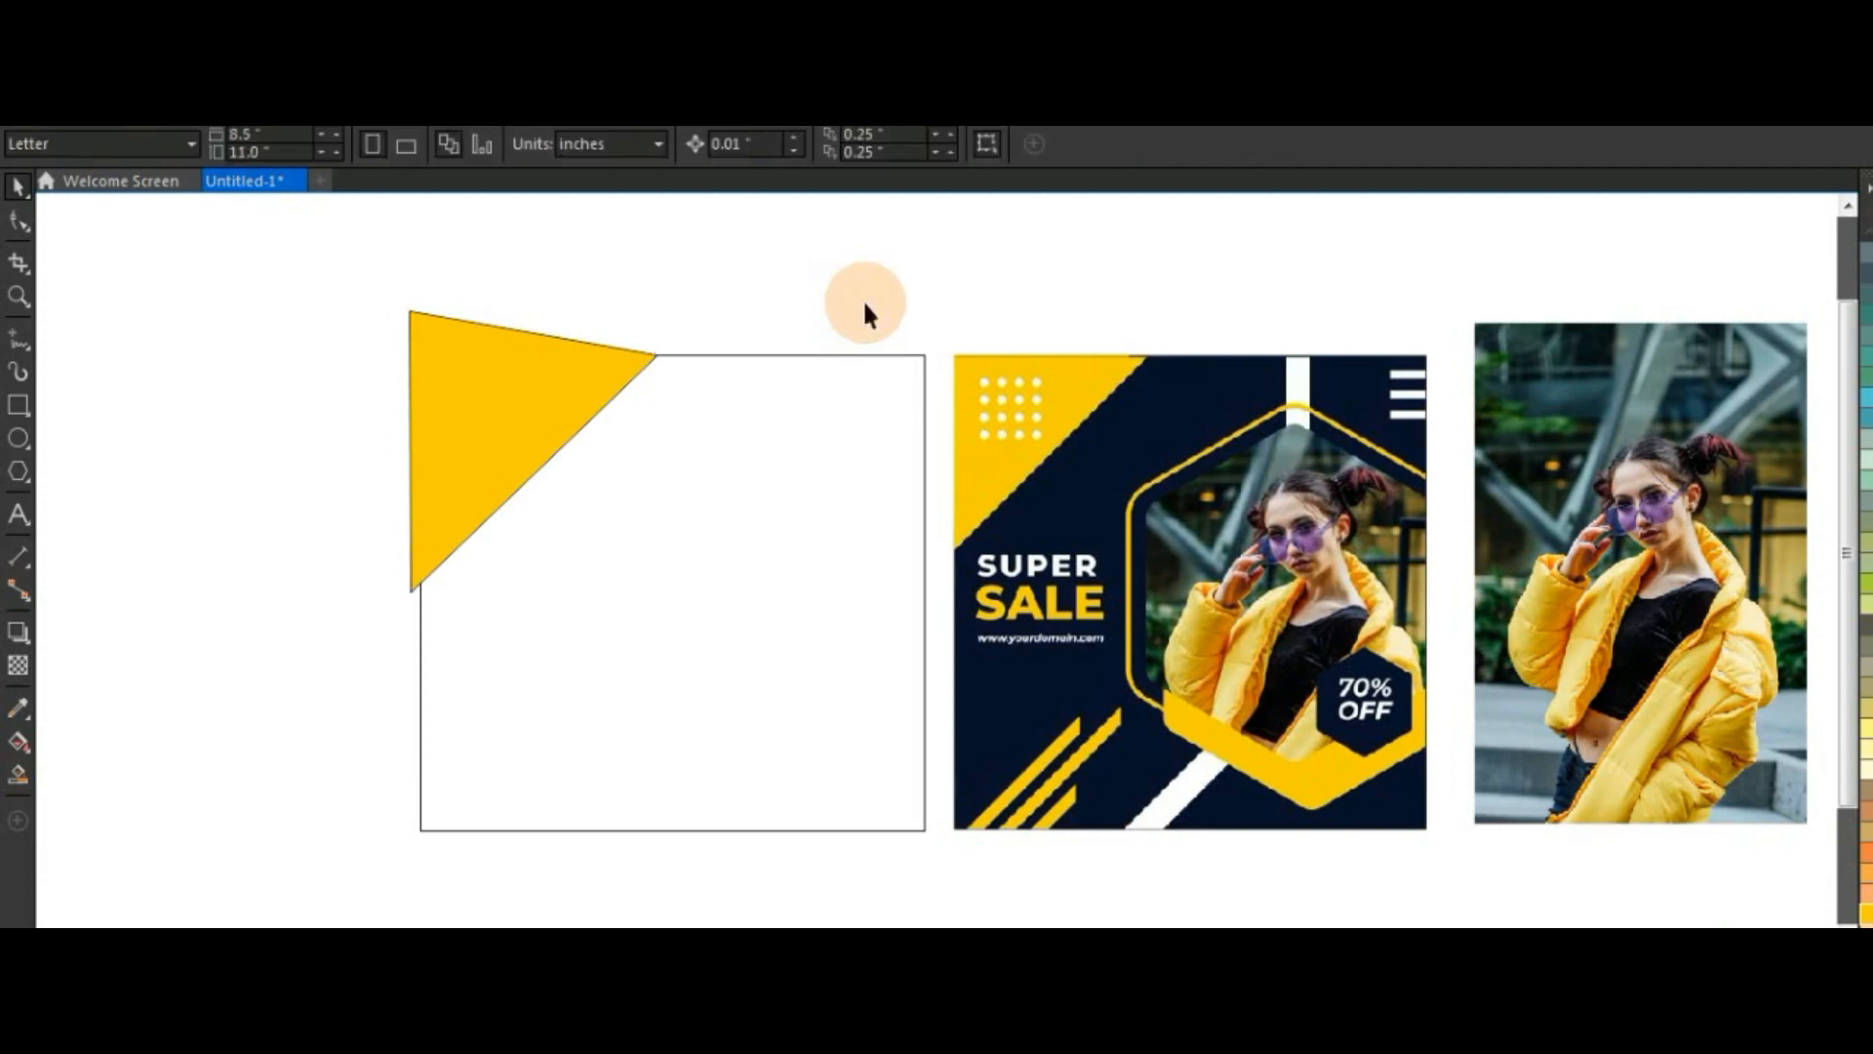
Fill the square behind the triangle with dark navy, CMYK 95, 87, 27, 67
{"action": "left_click", "coordinate": [914, 355]}
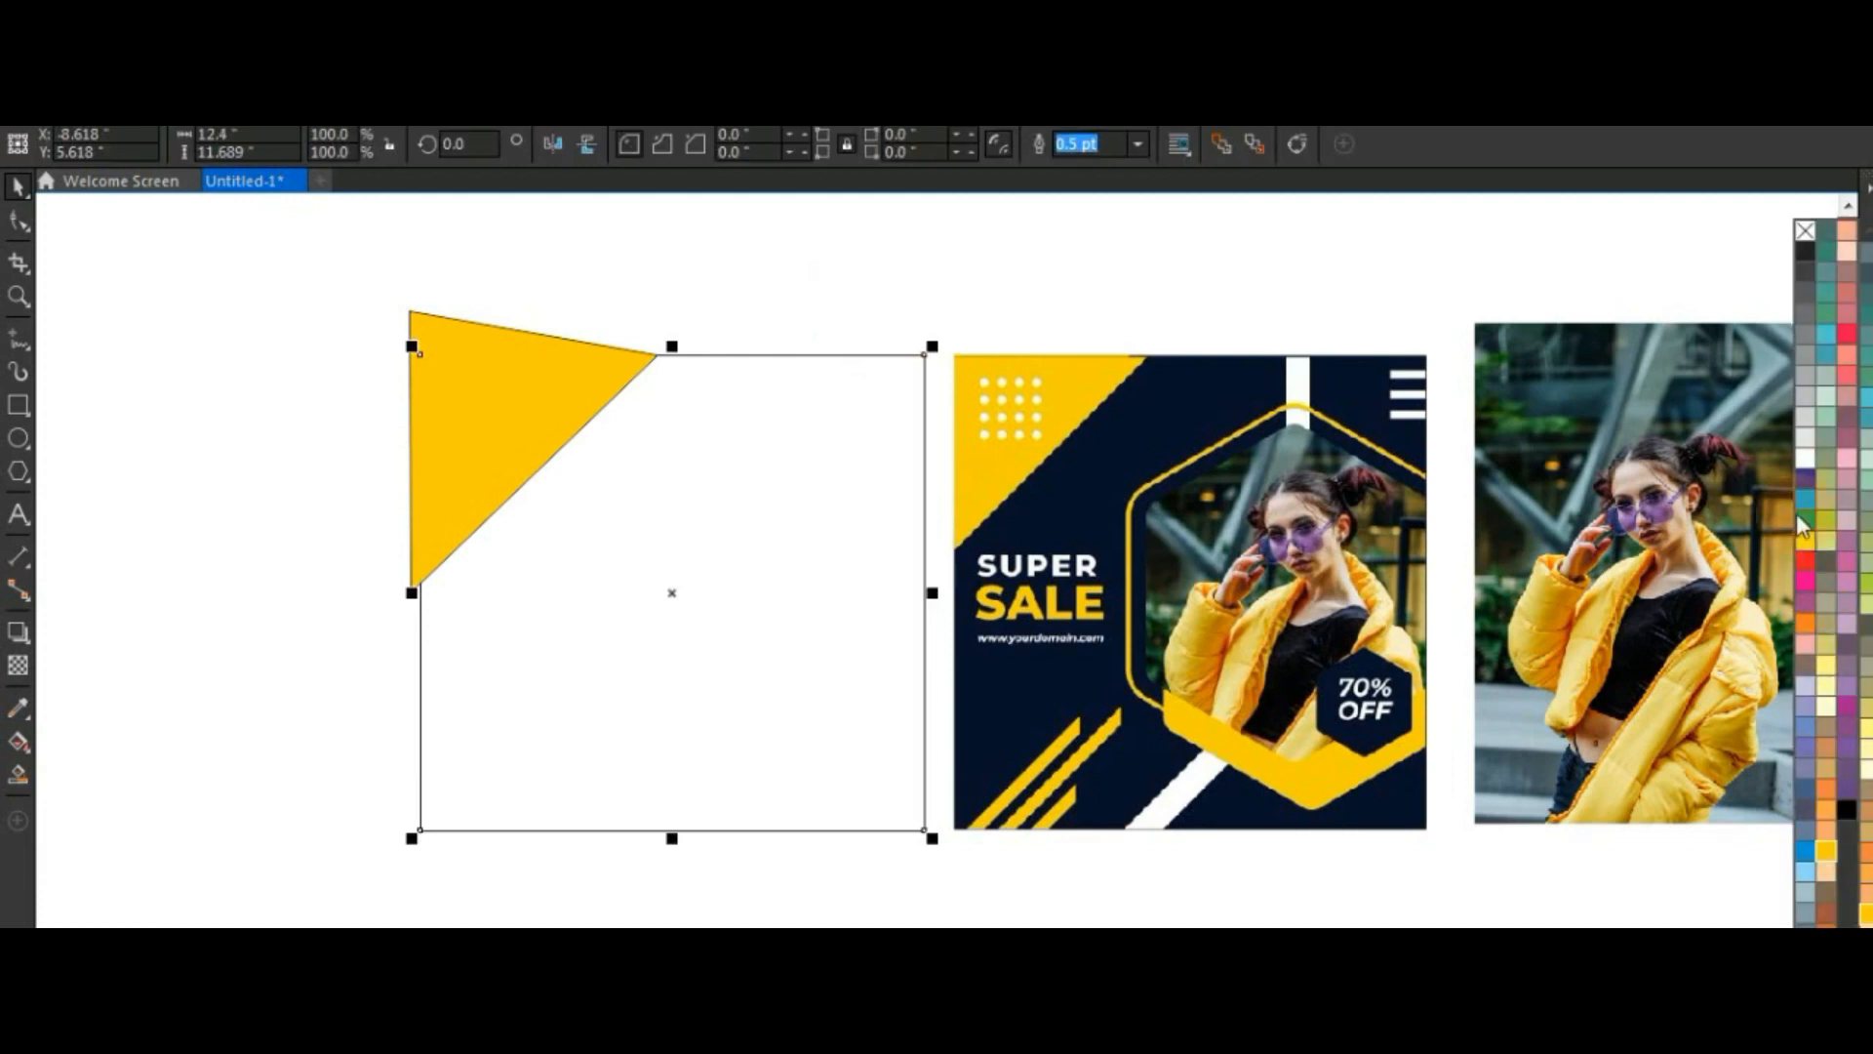
{"action": "left_click", "coordinate": [1807, 488]}
{"action": "left_click", "coordinate": [17, 775]}
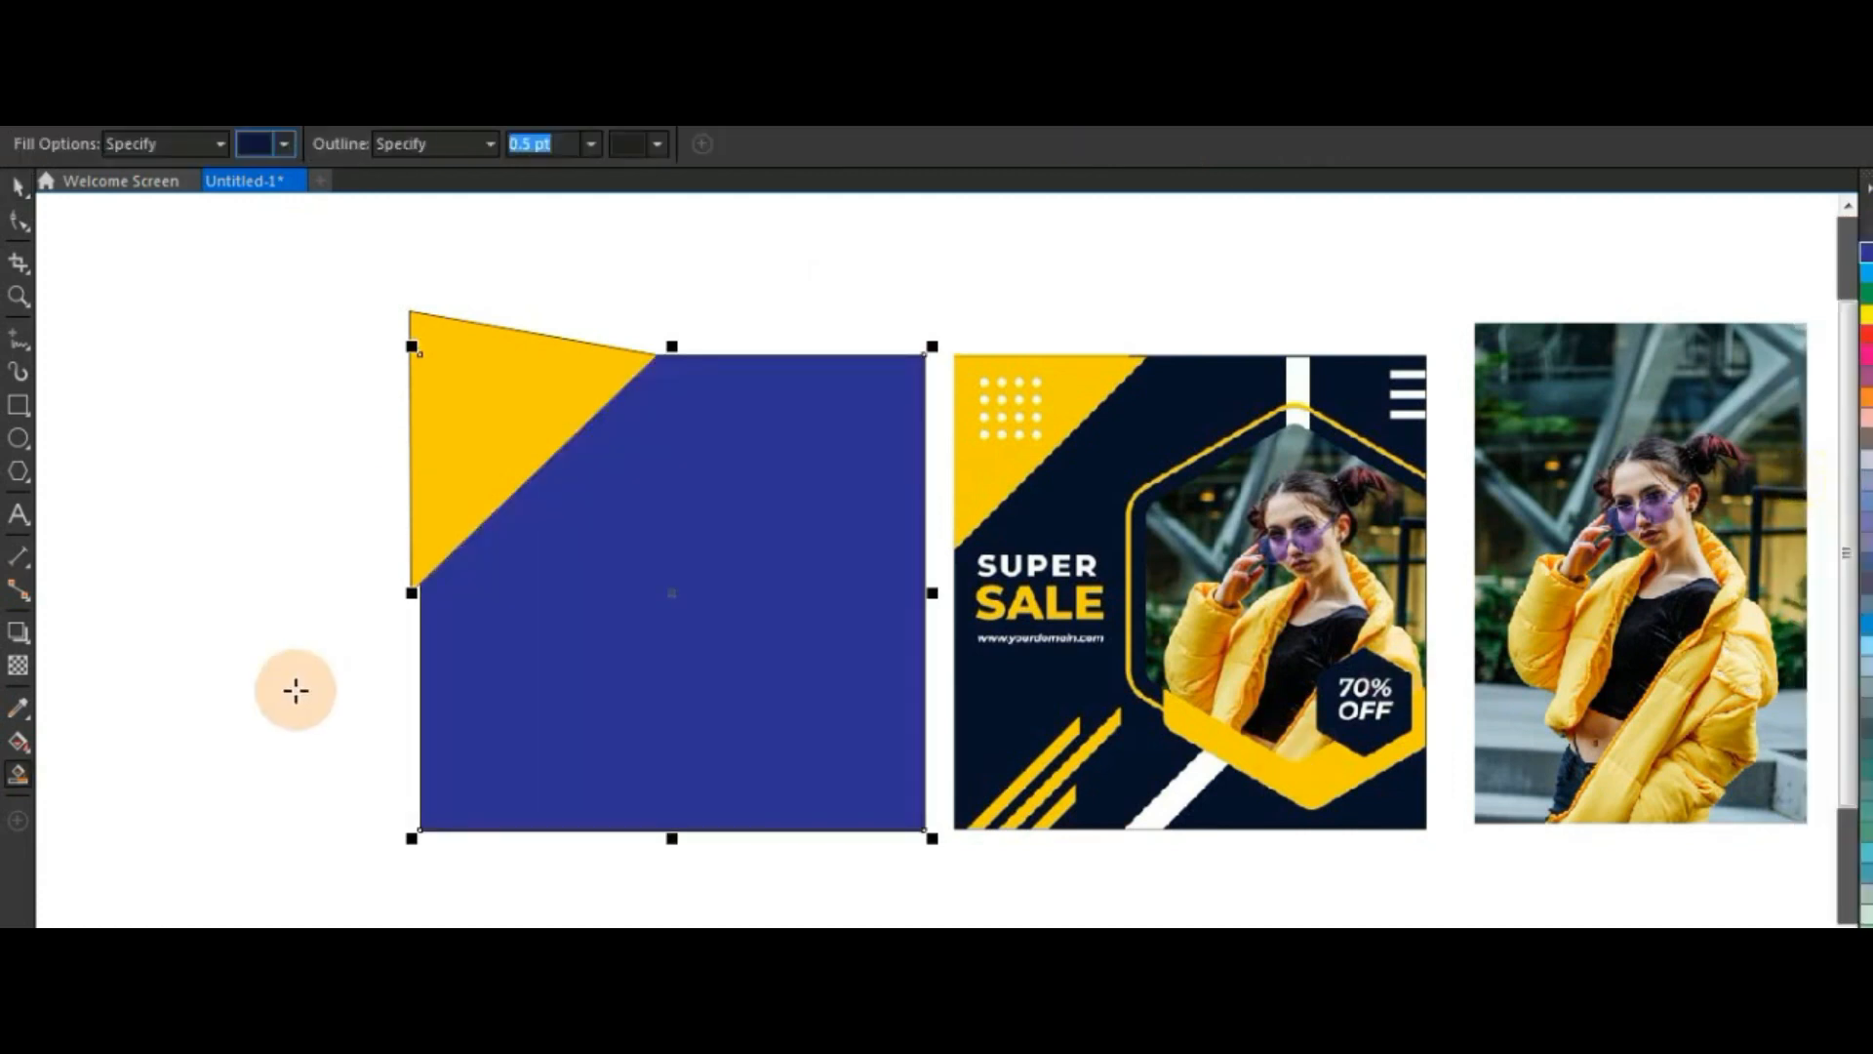
{"action": "left_click", "coordinate": [17, 741]}
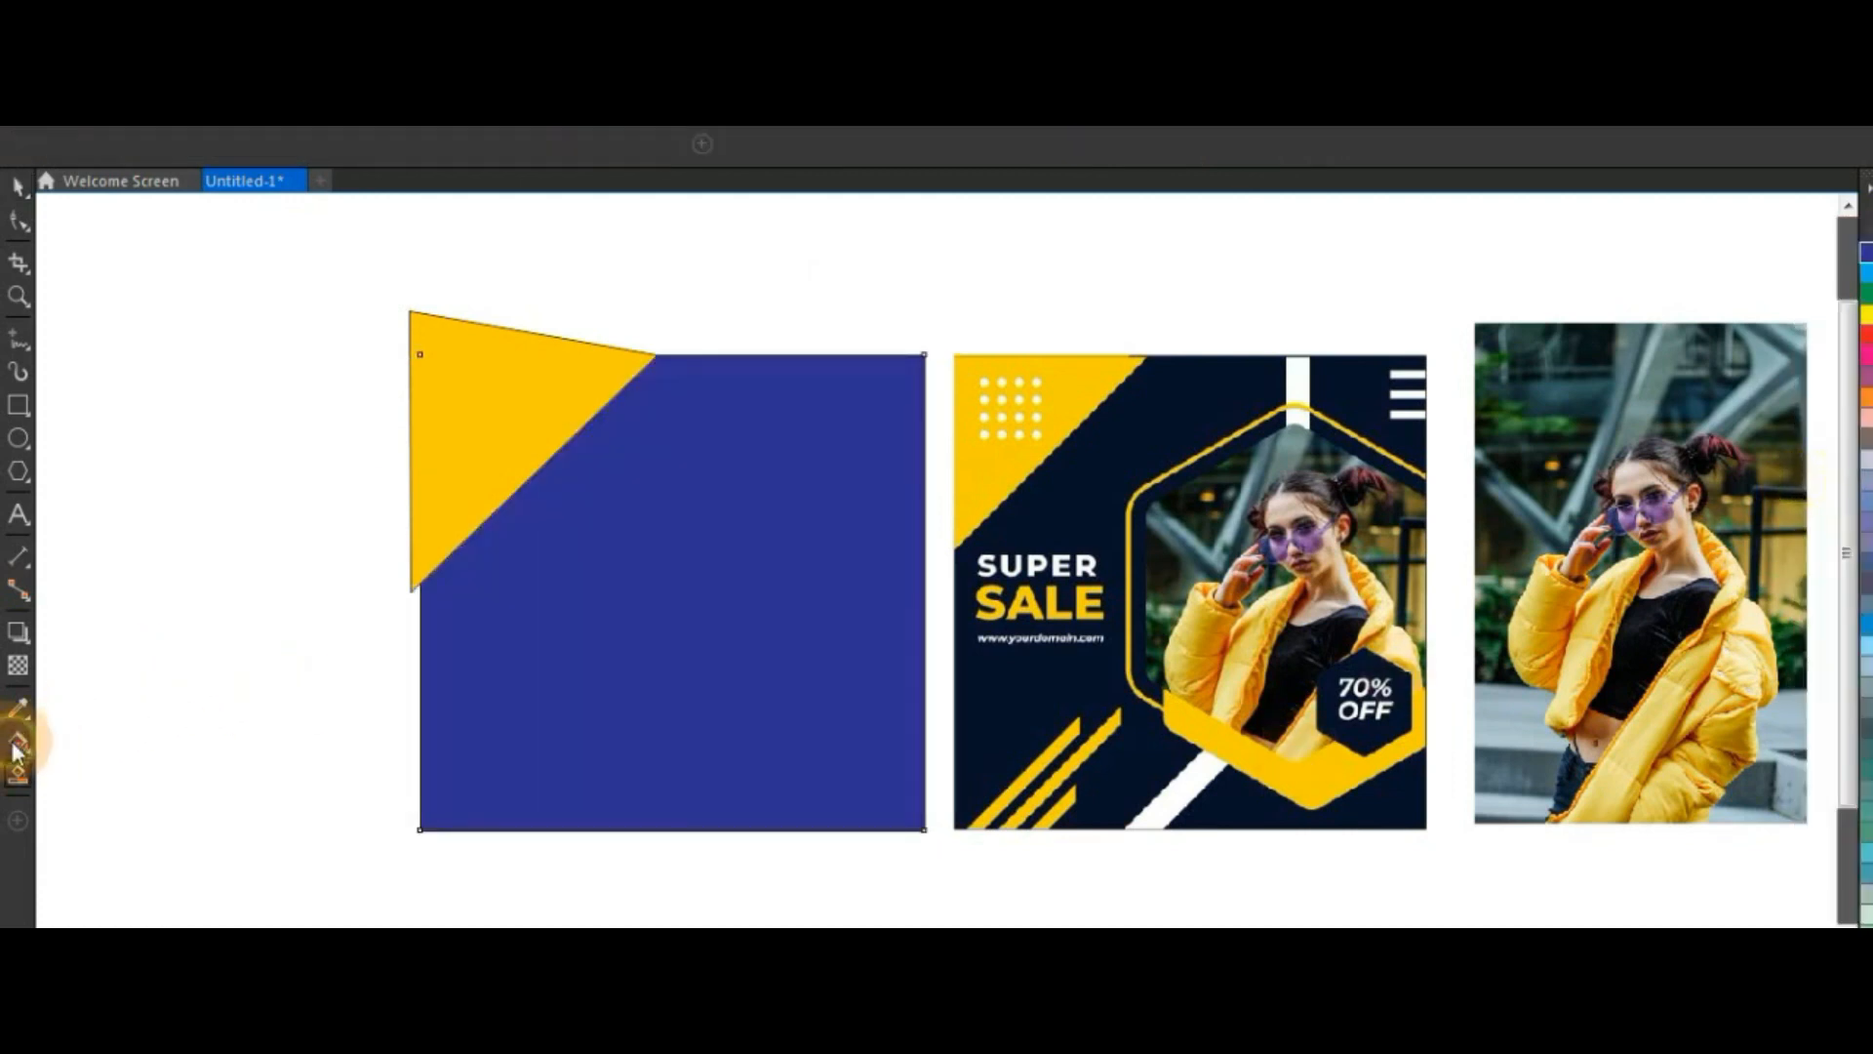
{"action": "left_click", "coordinate": [260, 146]}
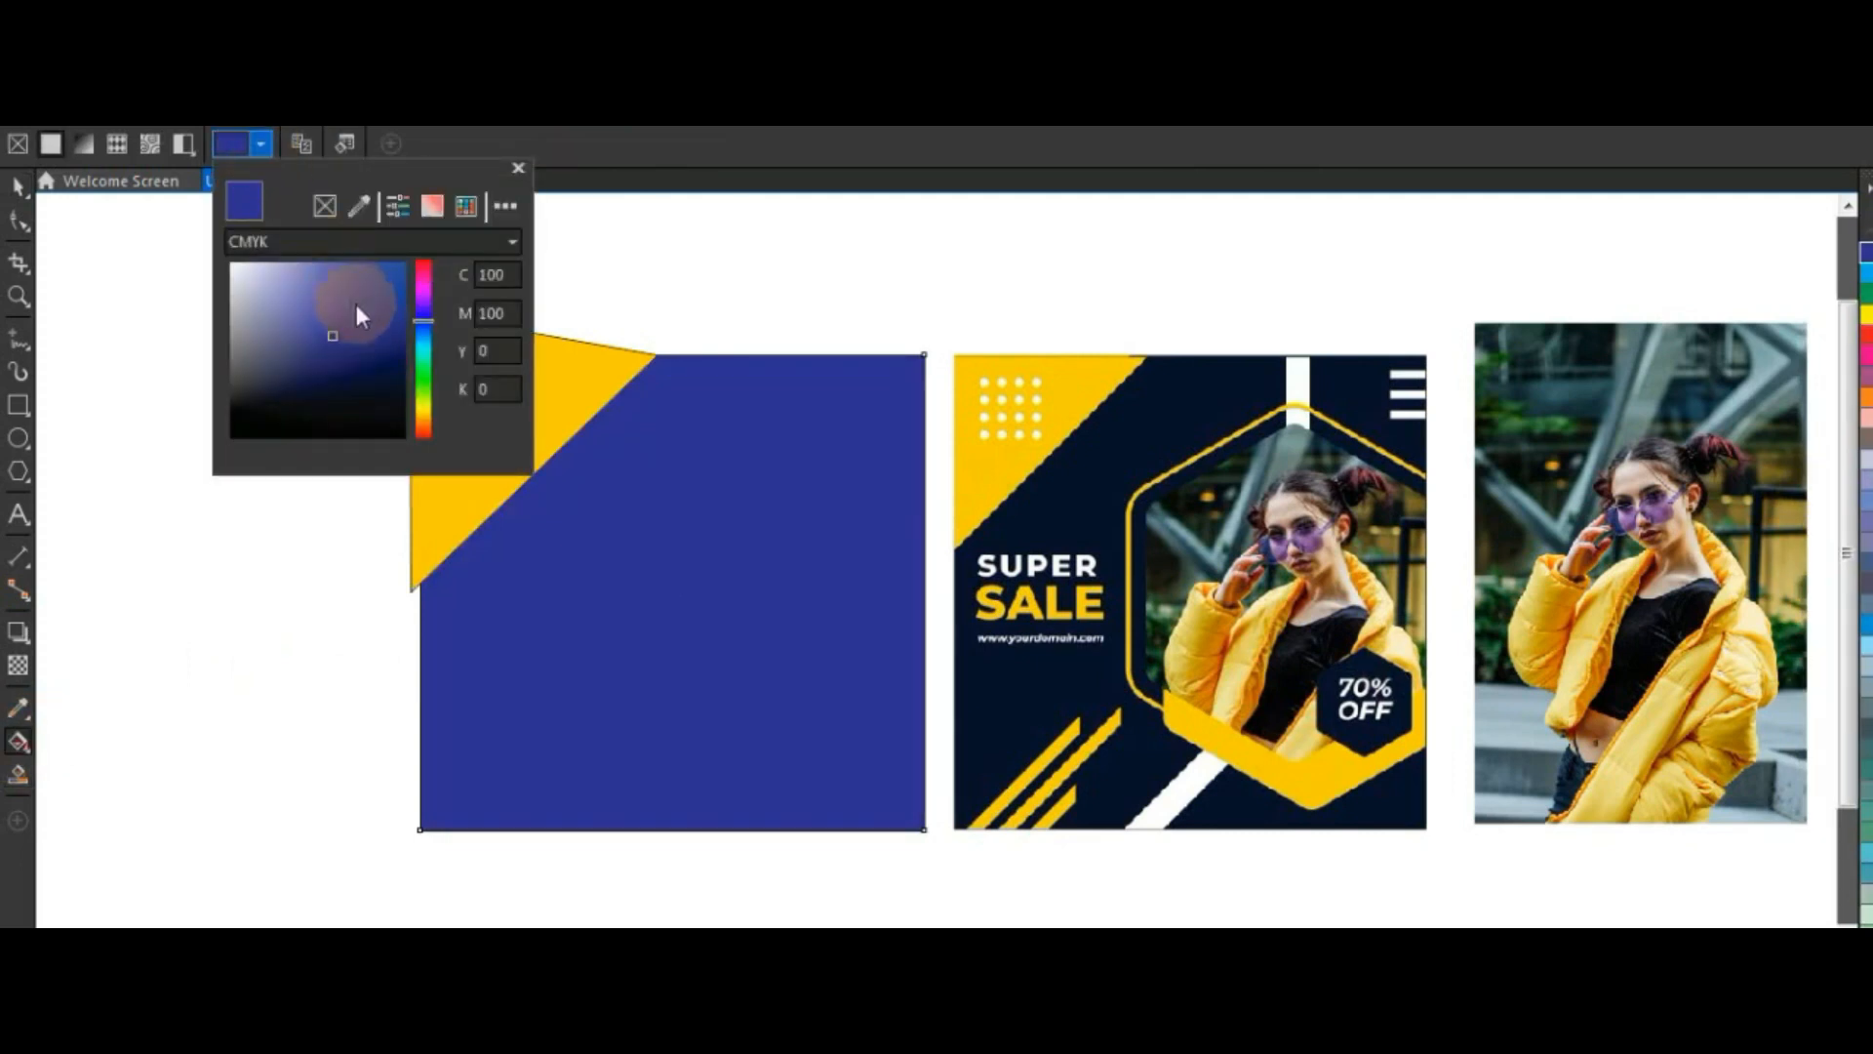
{"action": "left_click", "coordinate": [359, 365]}
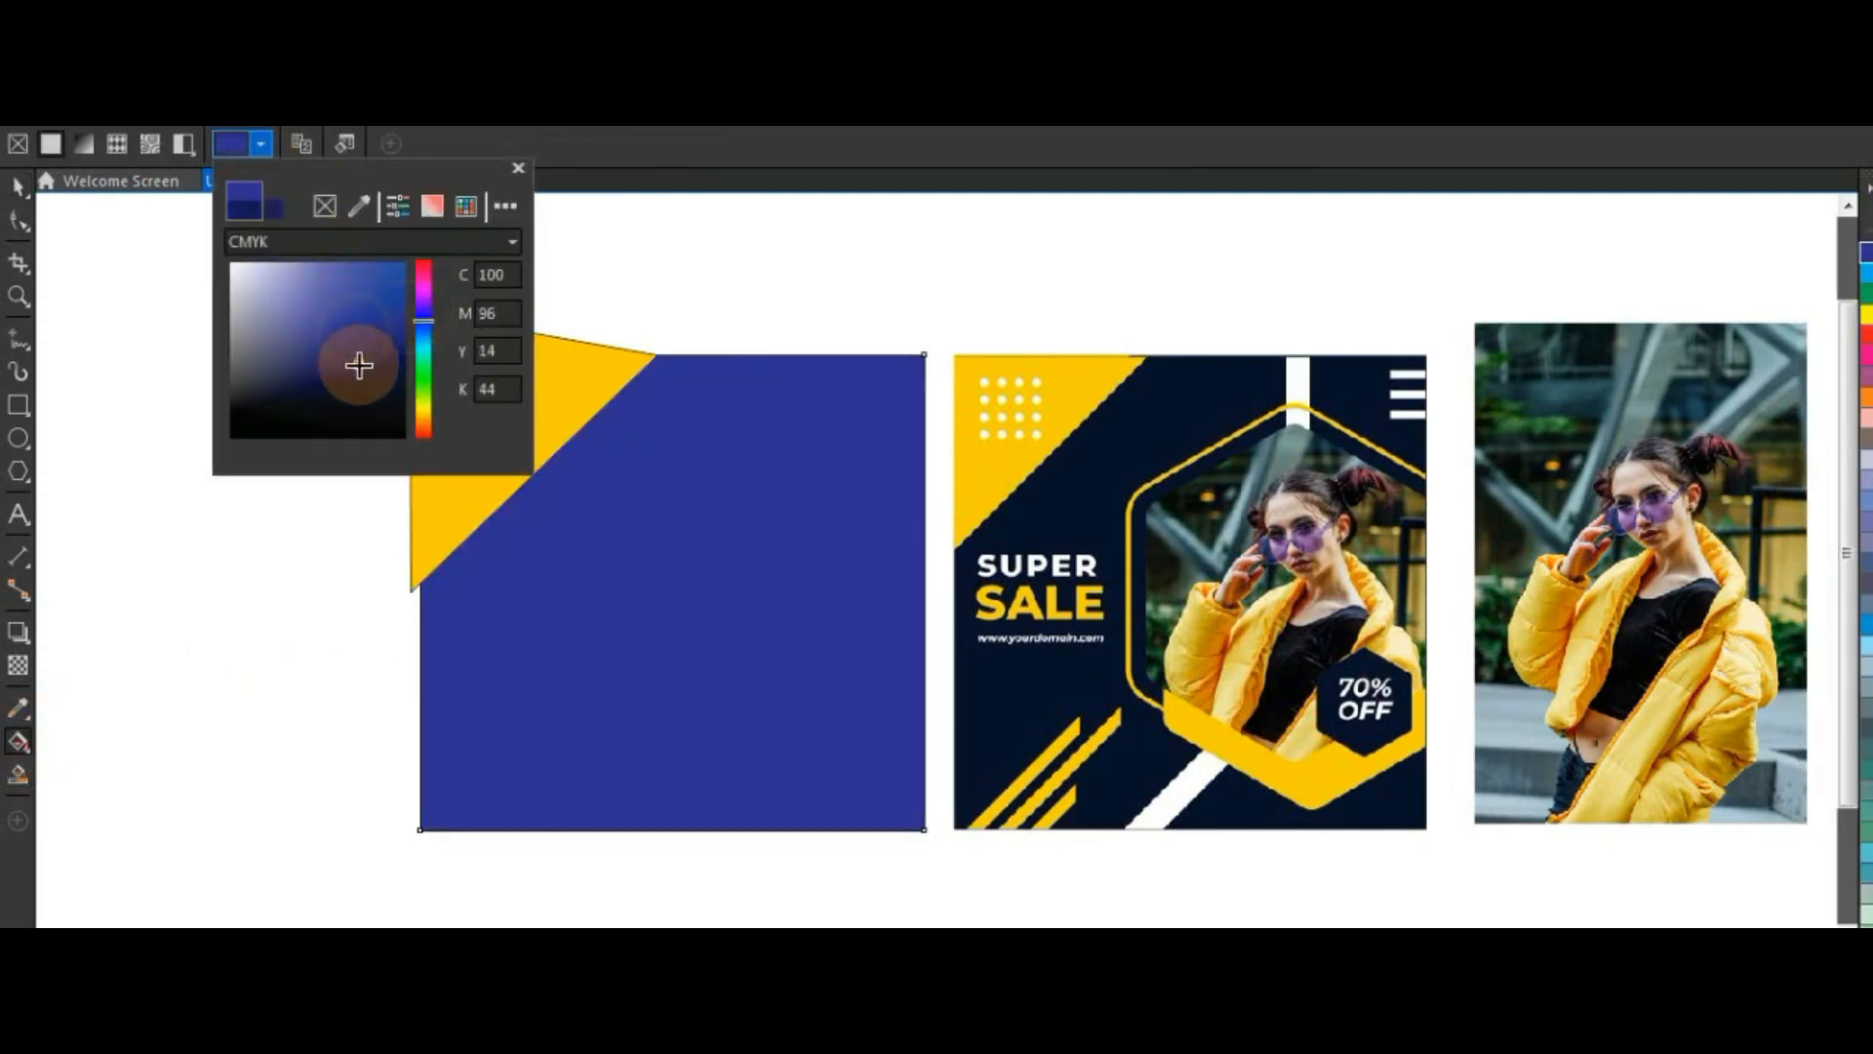
{"action": "left_click", "coordinate": [355, 377]}
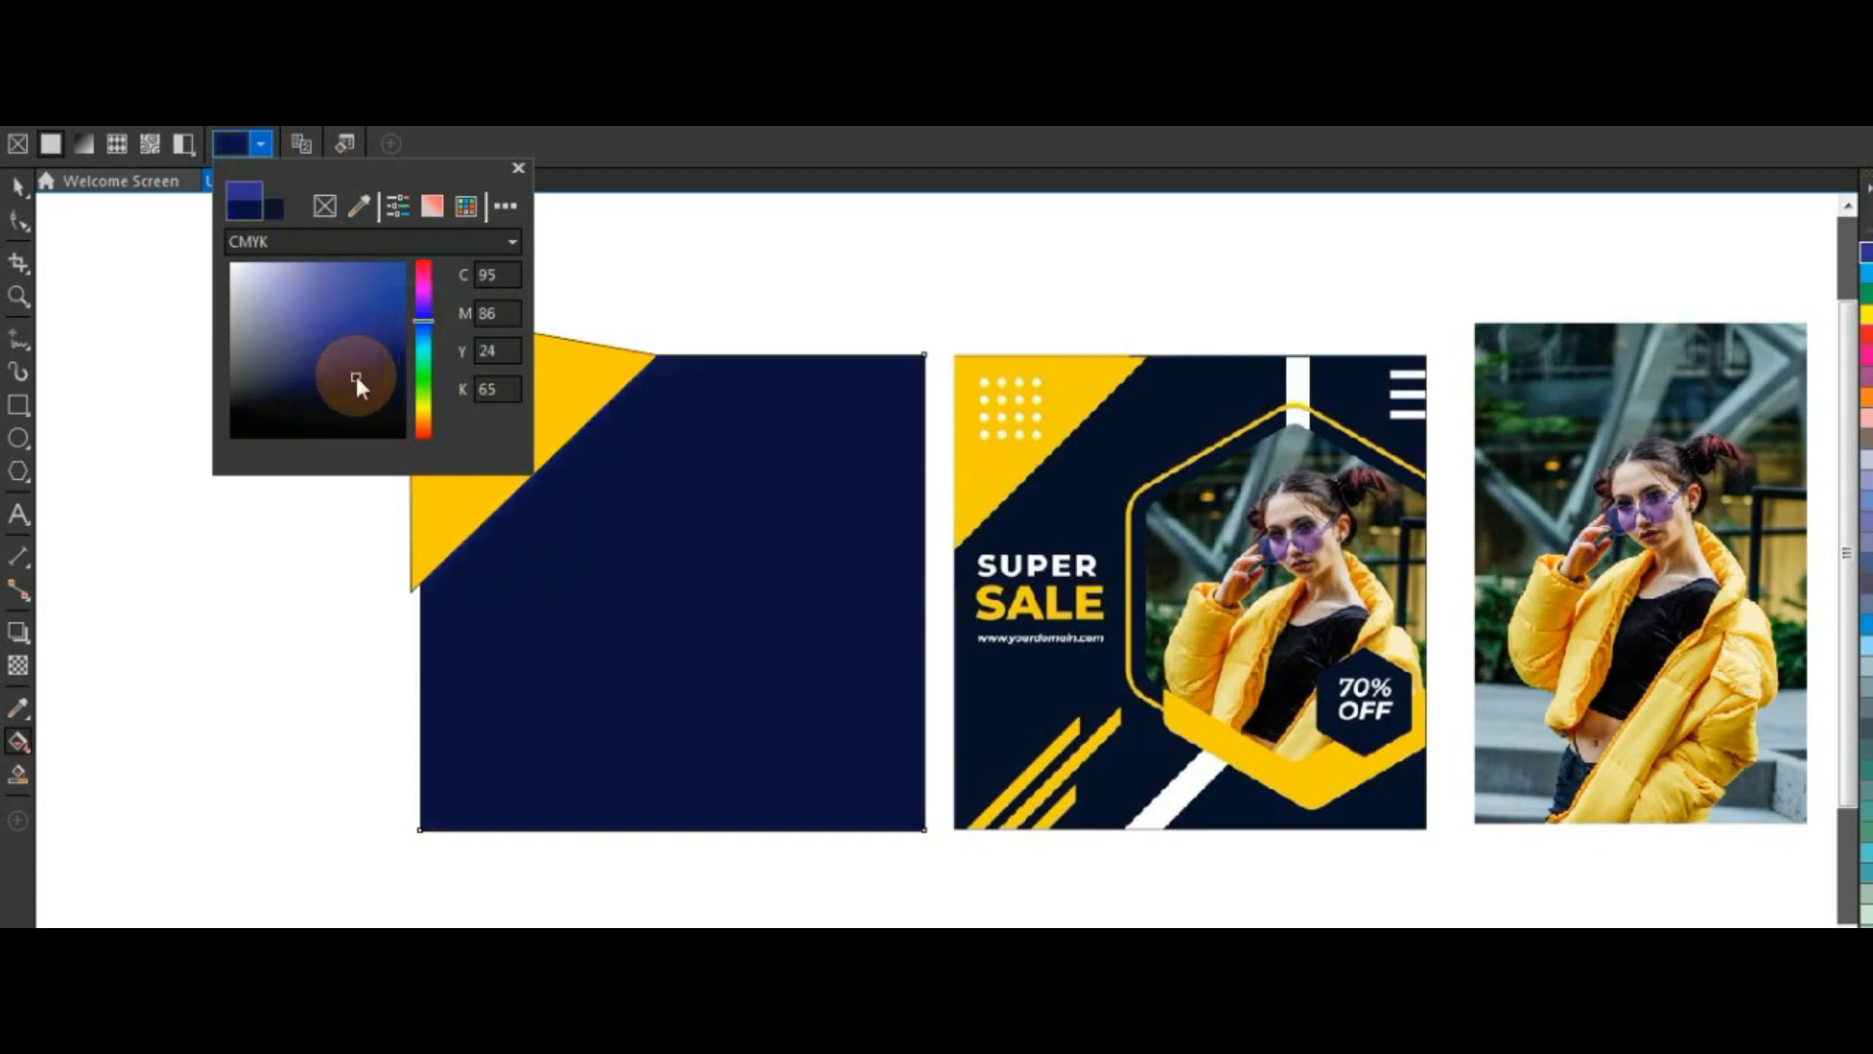
{"action": "left_click", "coordinate": [357, 384]}
{"action": "left_click", "coordinate": [354, 379]}
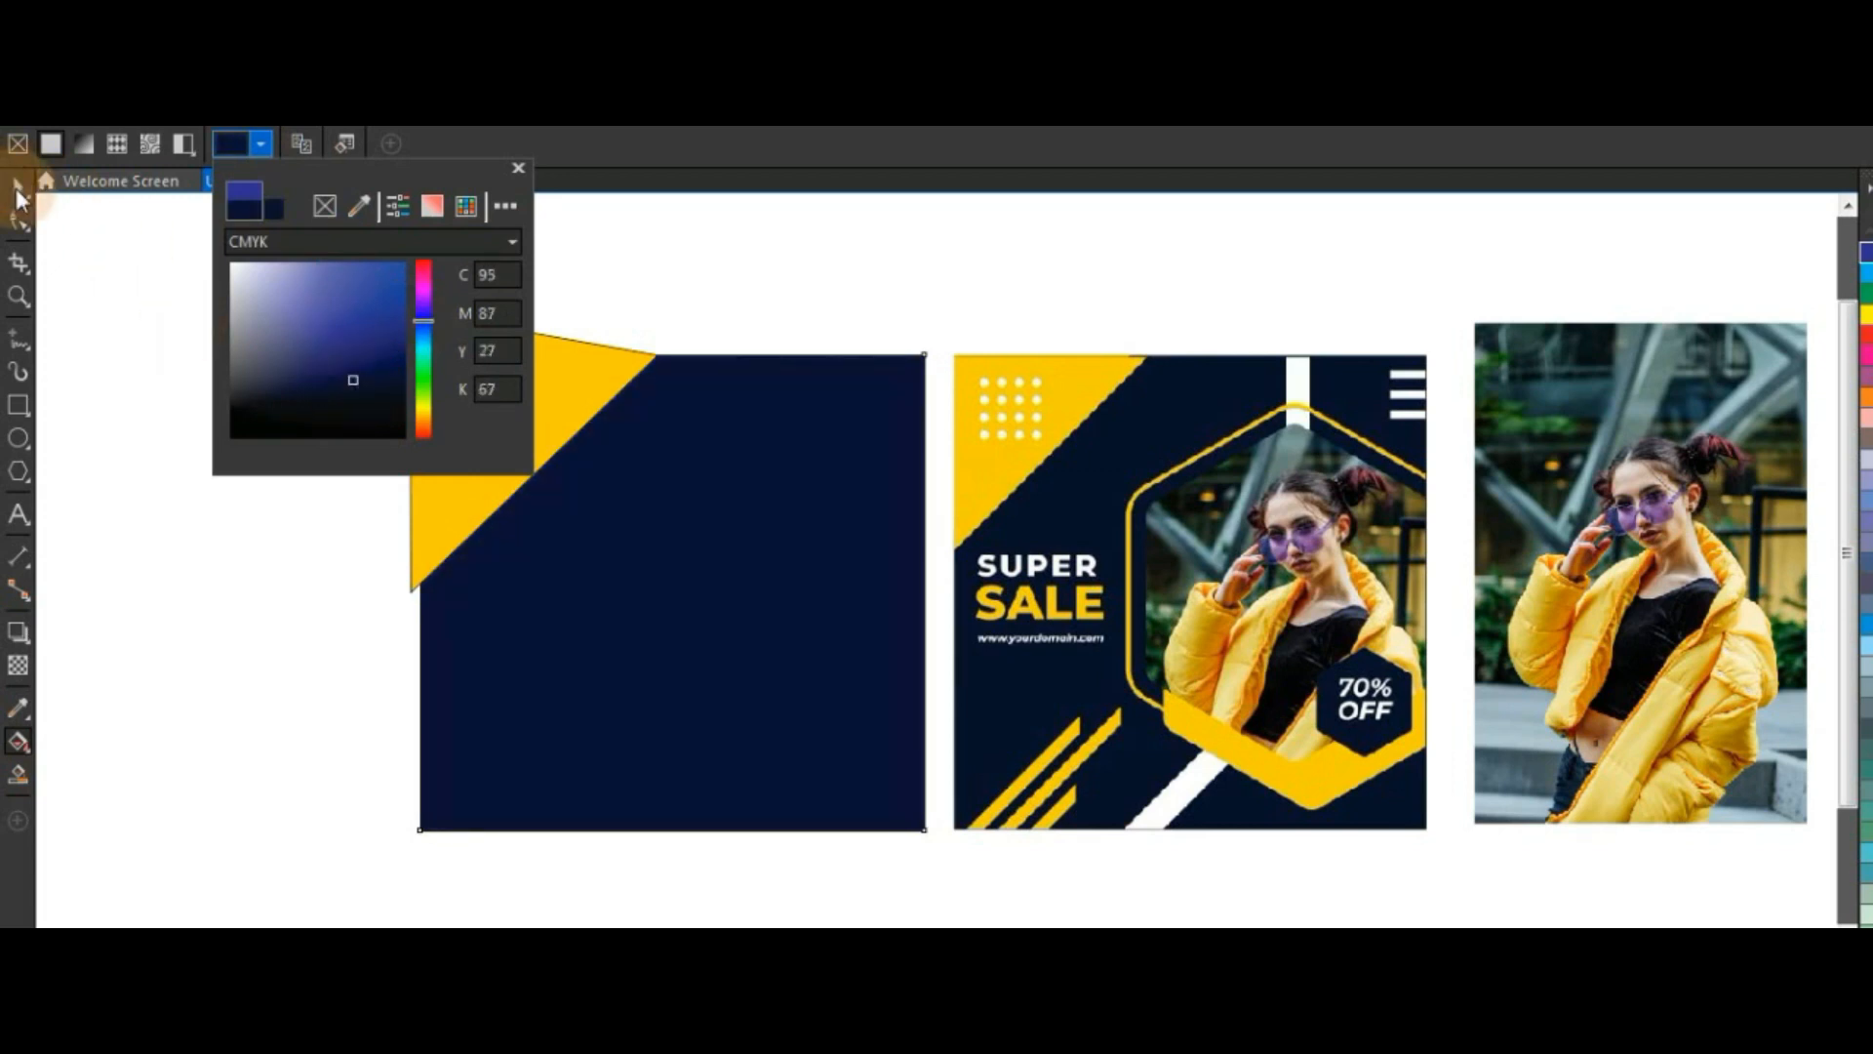
{"action": "left_click", "coordinate": [16, 188]}
{"action": "left_click", "coordinate": [189, 356]}
{"action": "left_click", "coordinate": [17, 183]}
{"action": "left_click", "coordinate": [260, 334]}
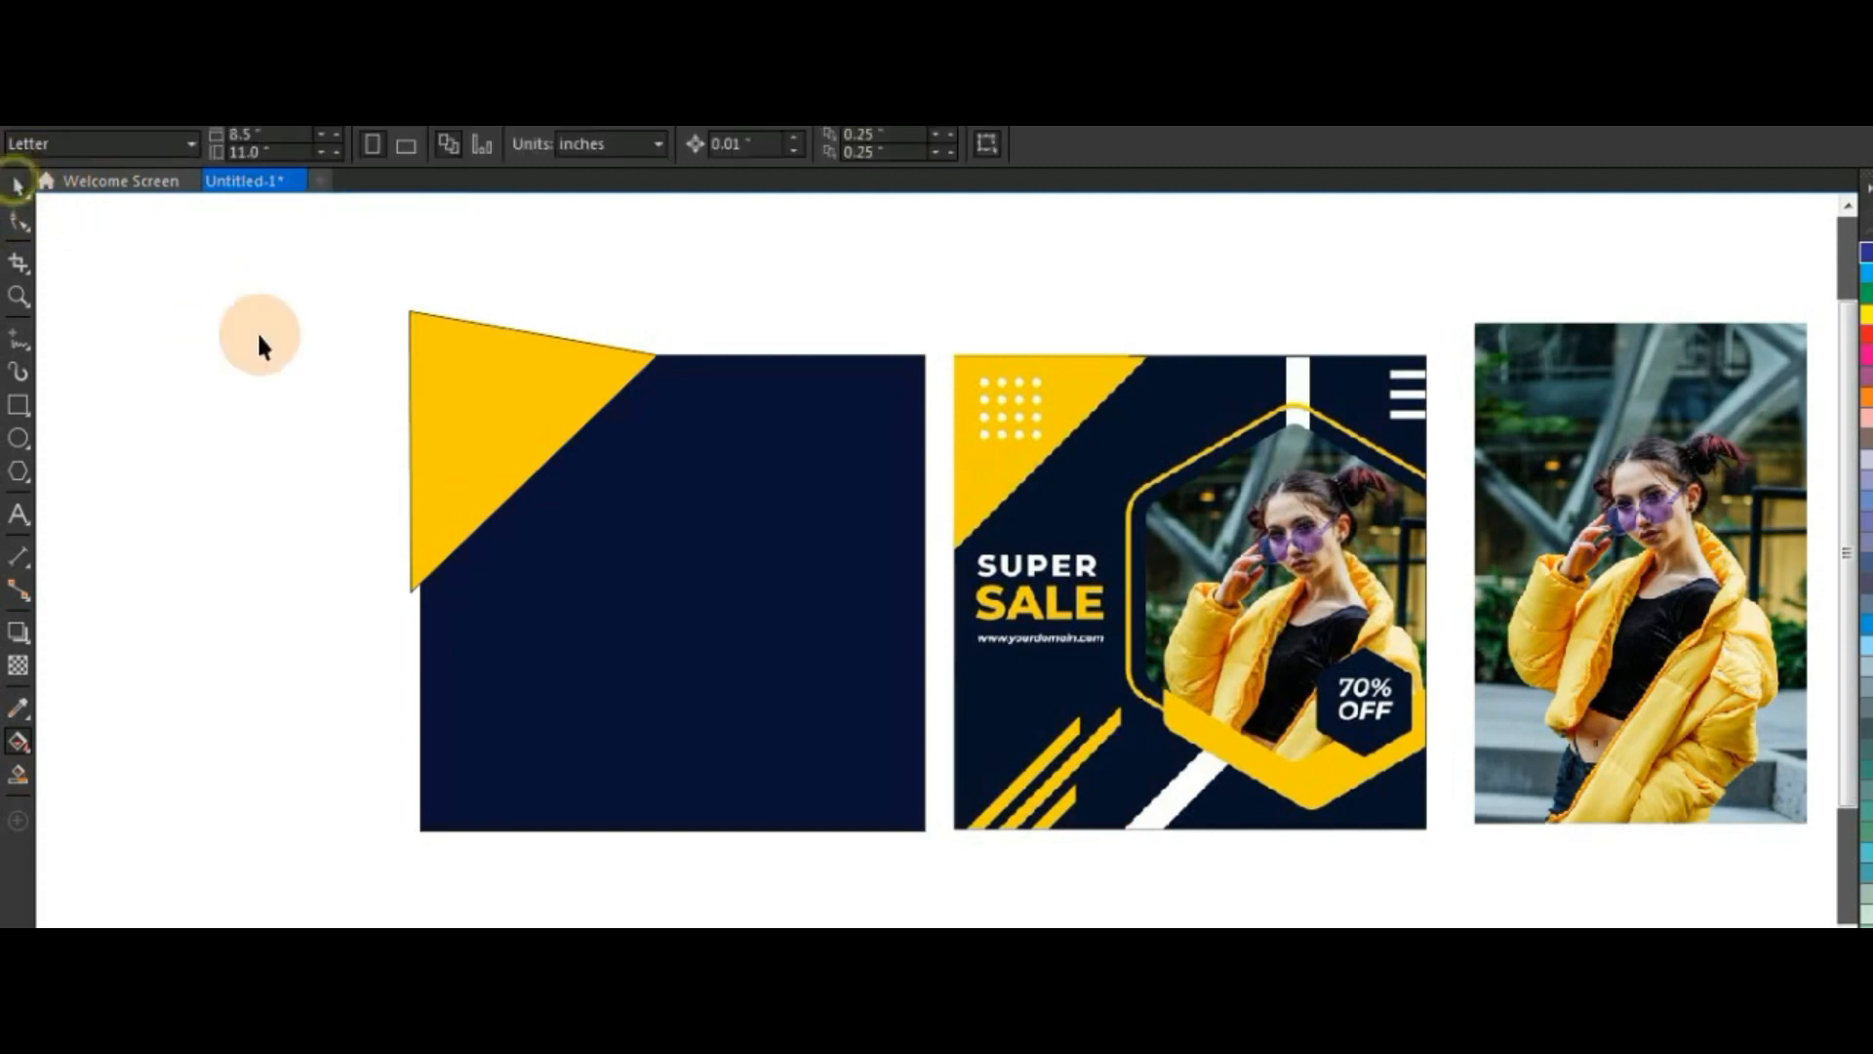
Remove the outline from the yellow triangle
{"action": "left_click", "coordinate": [477, 413]}
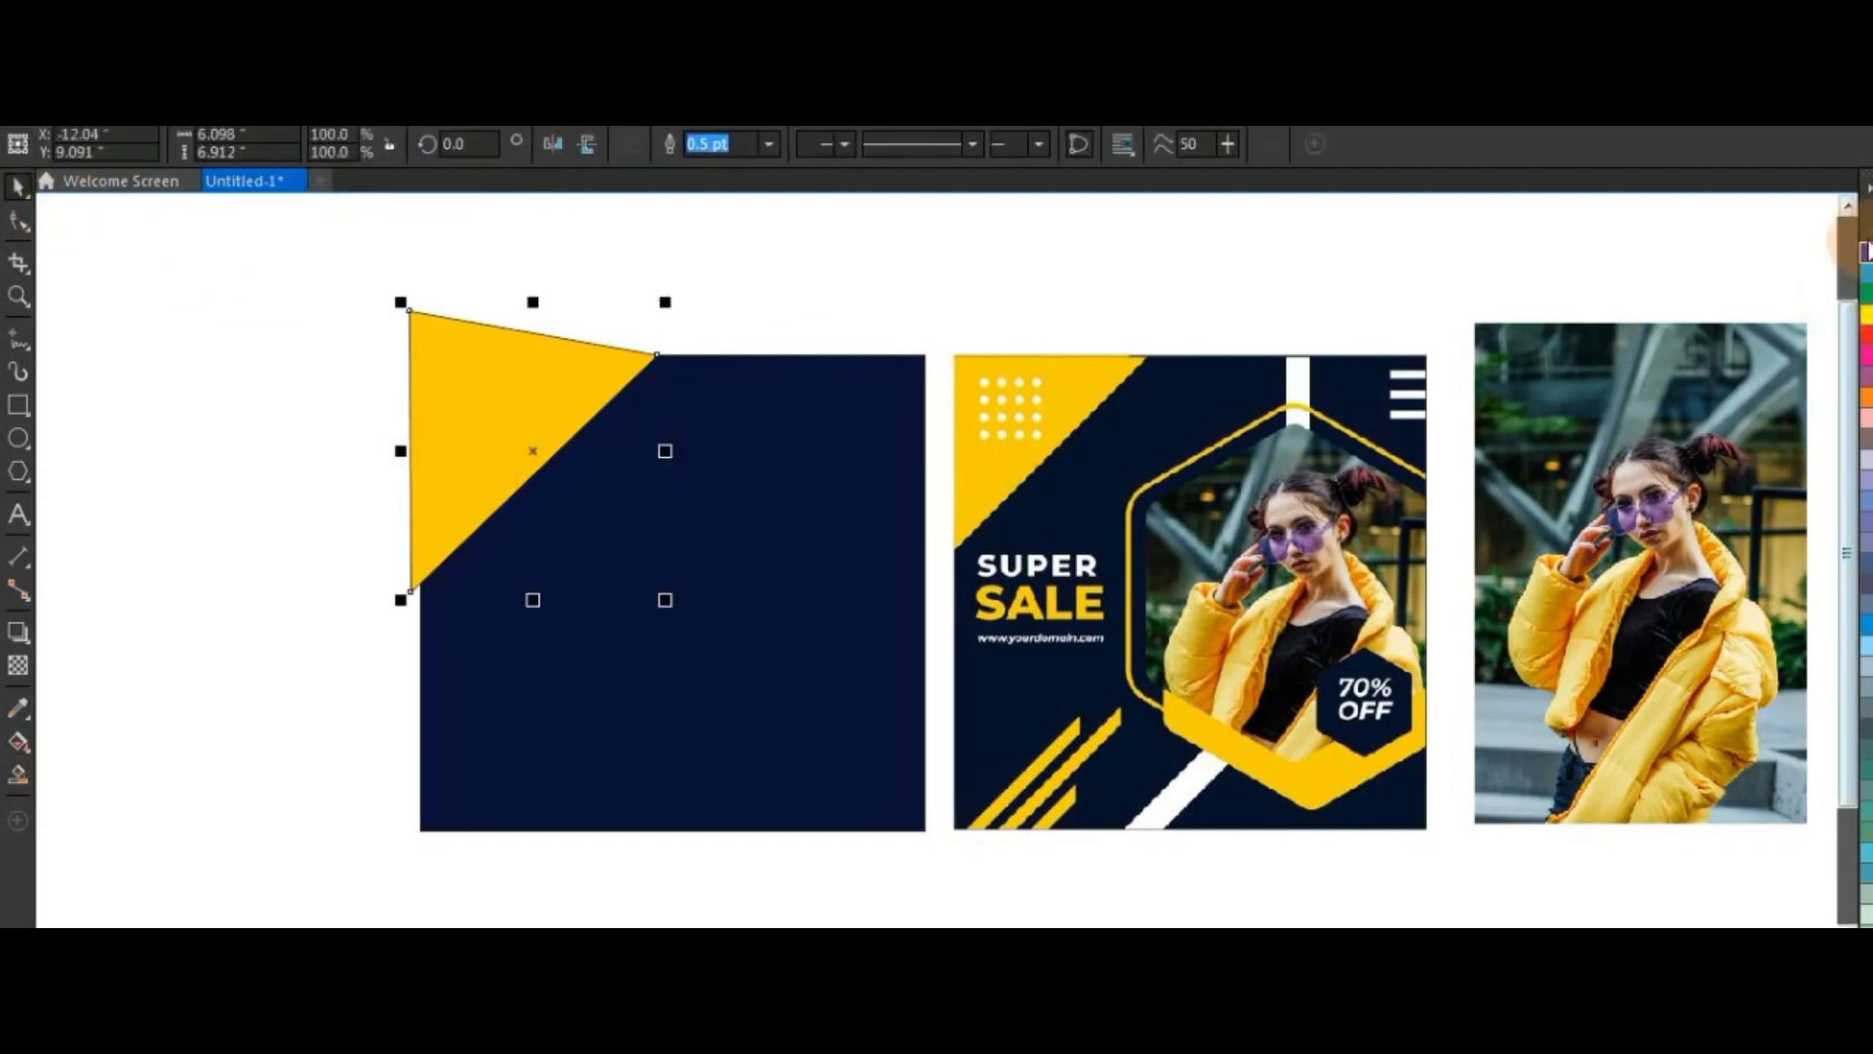
{"action": "left_click", "coordinate": [1867, 925]}
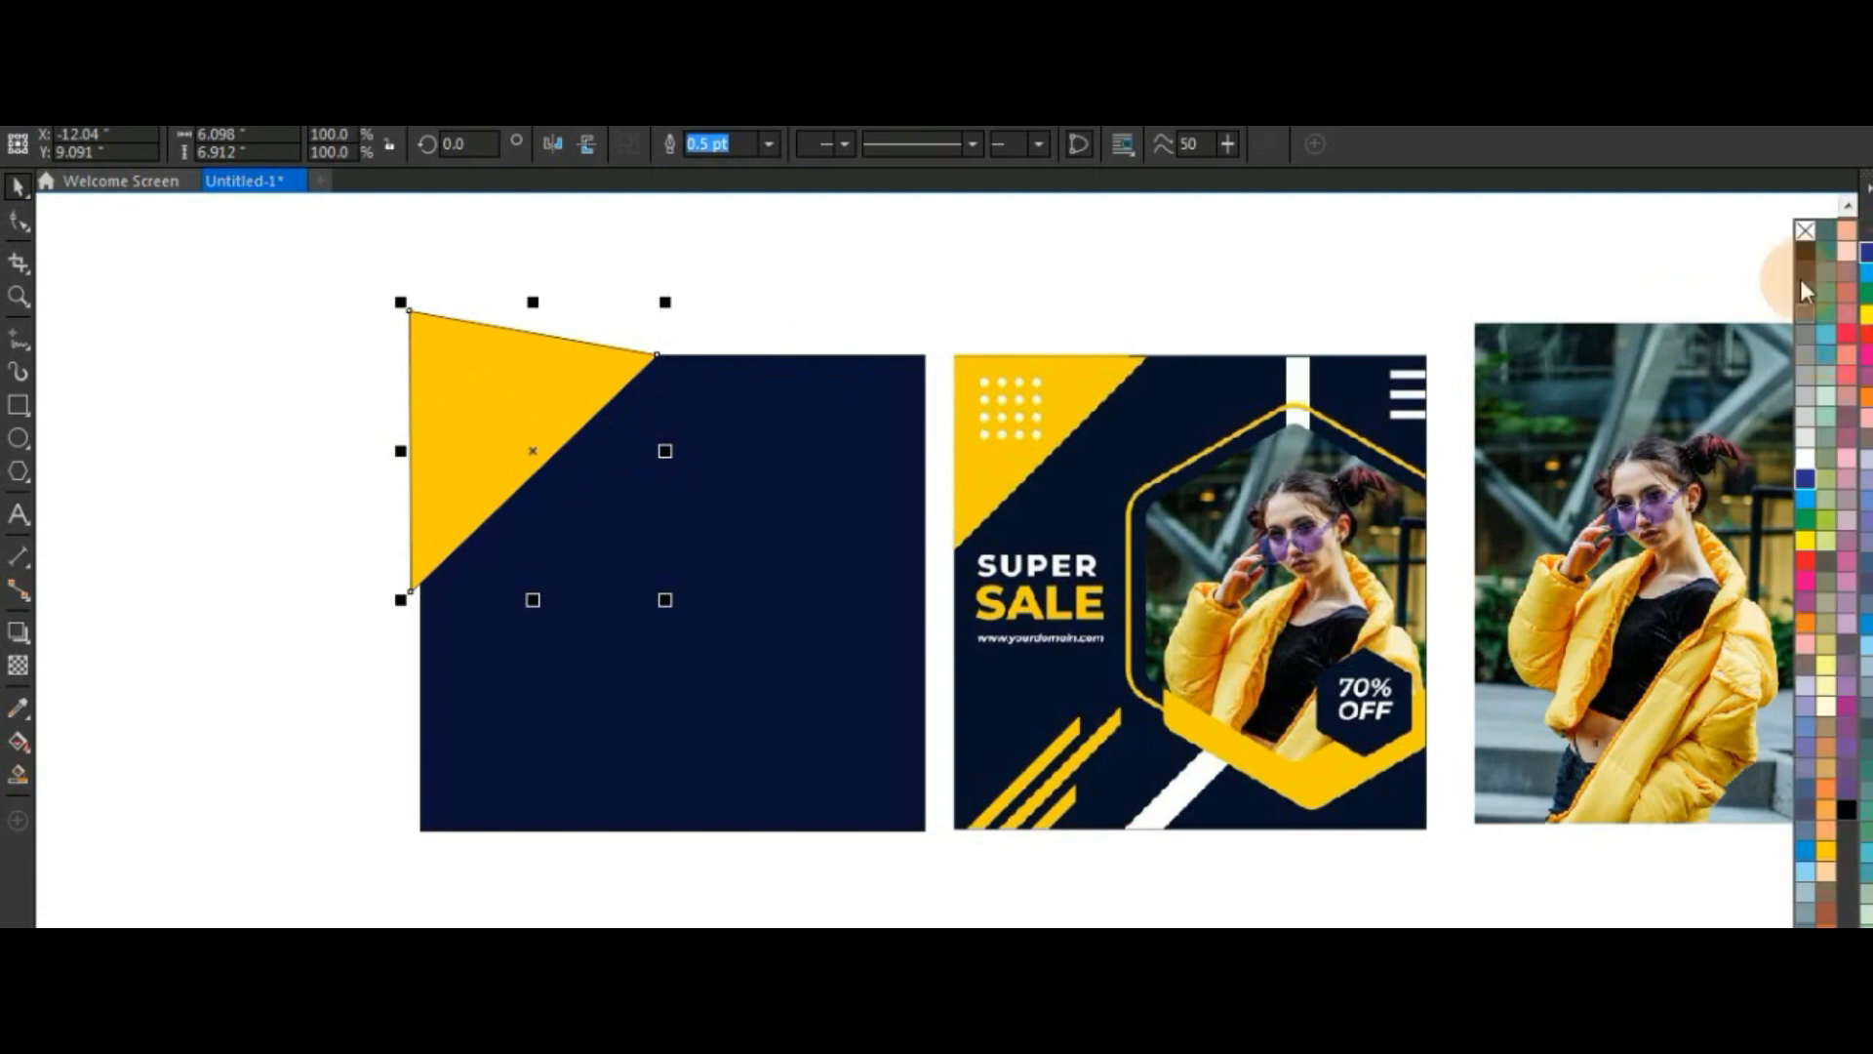
{"action": "right_click", "coordinate": [1800, 235]}
{"action": "left_click", "coordinate": [1206, 326]}
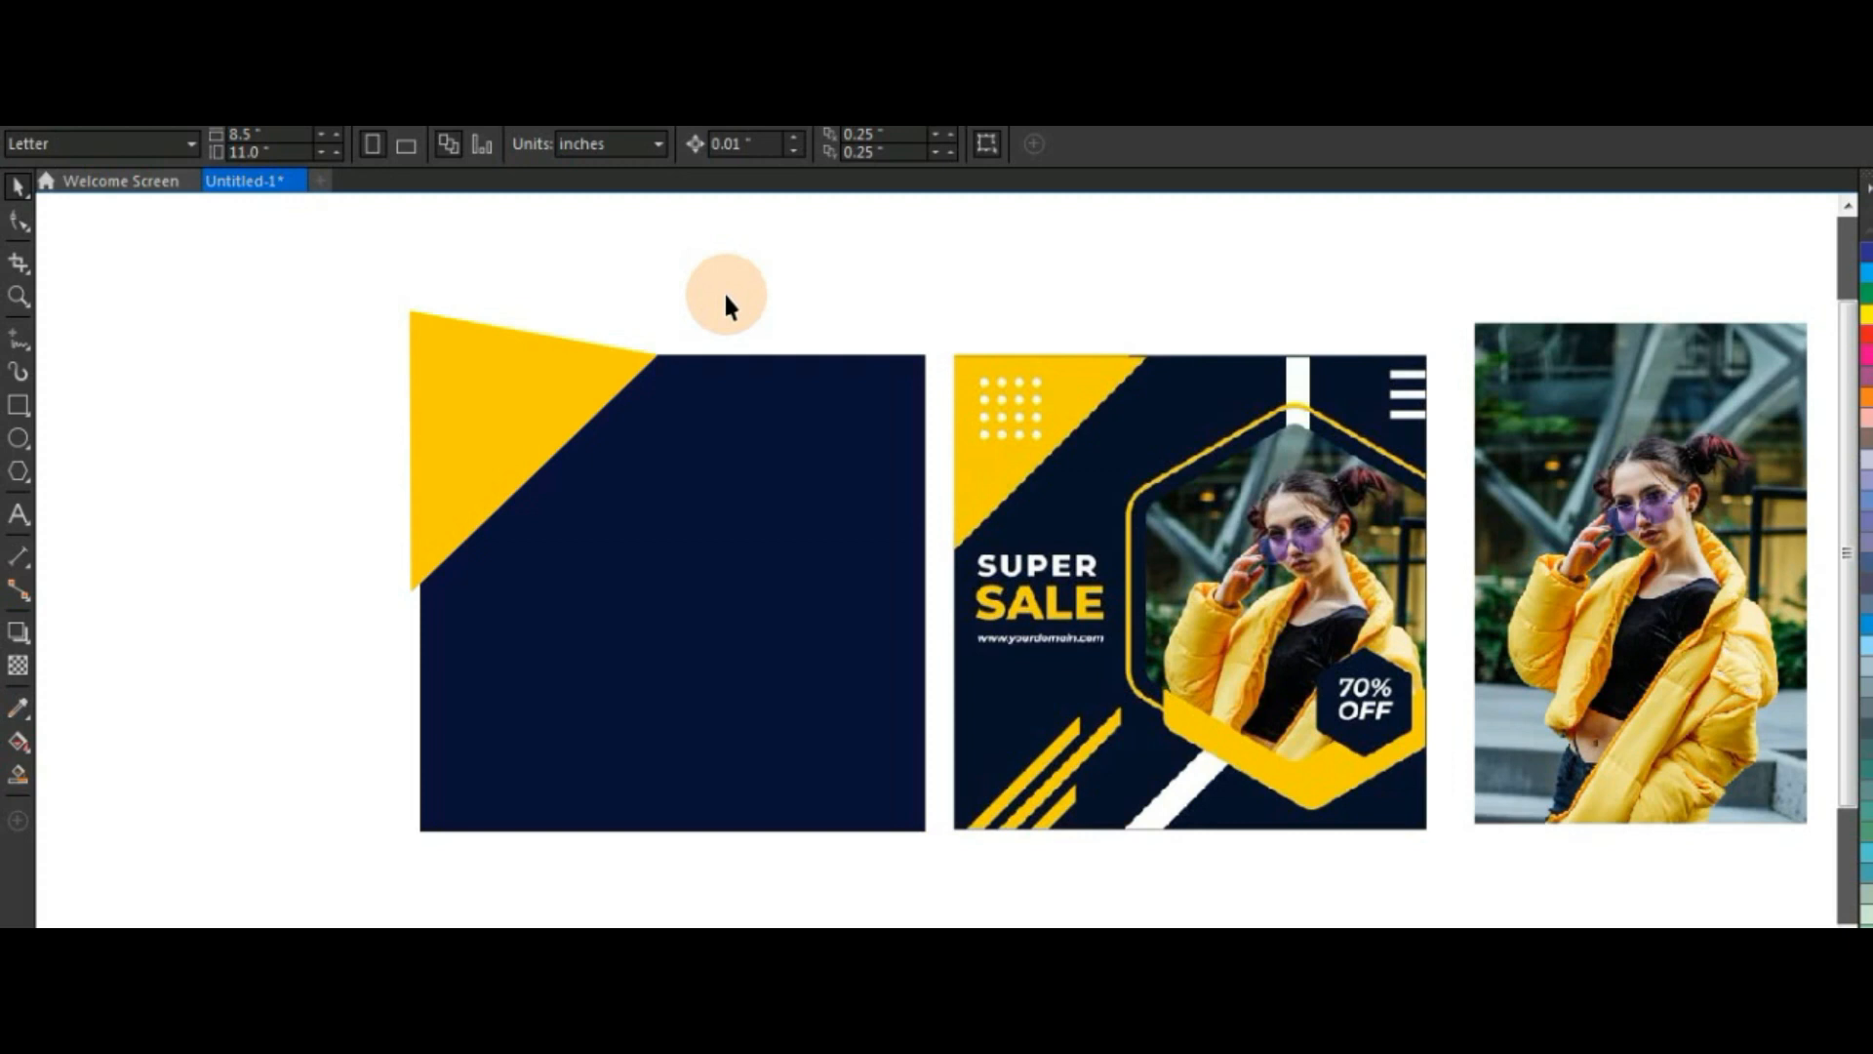
Draw a small circle about 0.34 in across in the upper-left part of the yellow triangle
{"action": "left_click", "coordinate": [17, 296]}
{"action": "left_click_drag", "start_coordinate": [310, 288], "coordinate": [1188, 625]}
{"action": "left_click", "coordinate": [18, 441]}
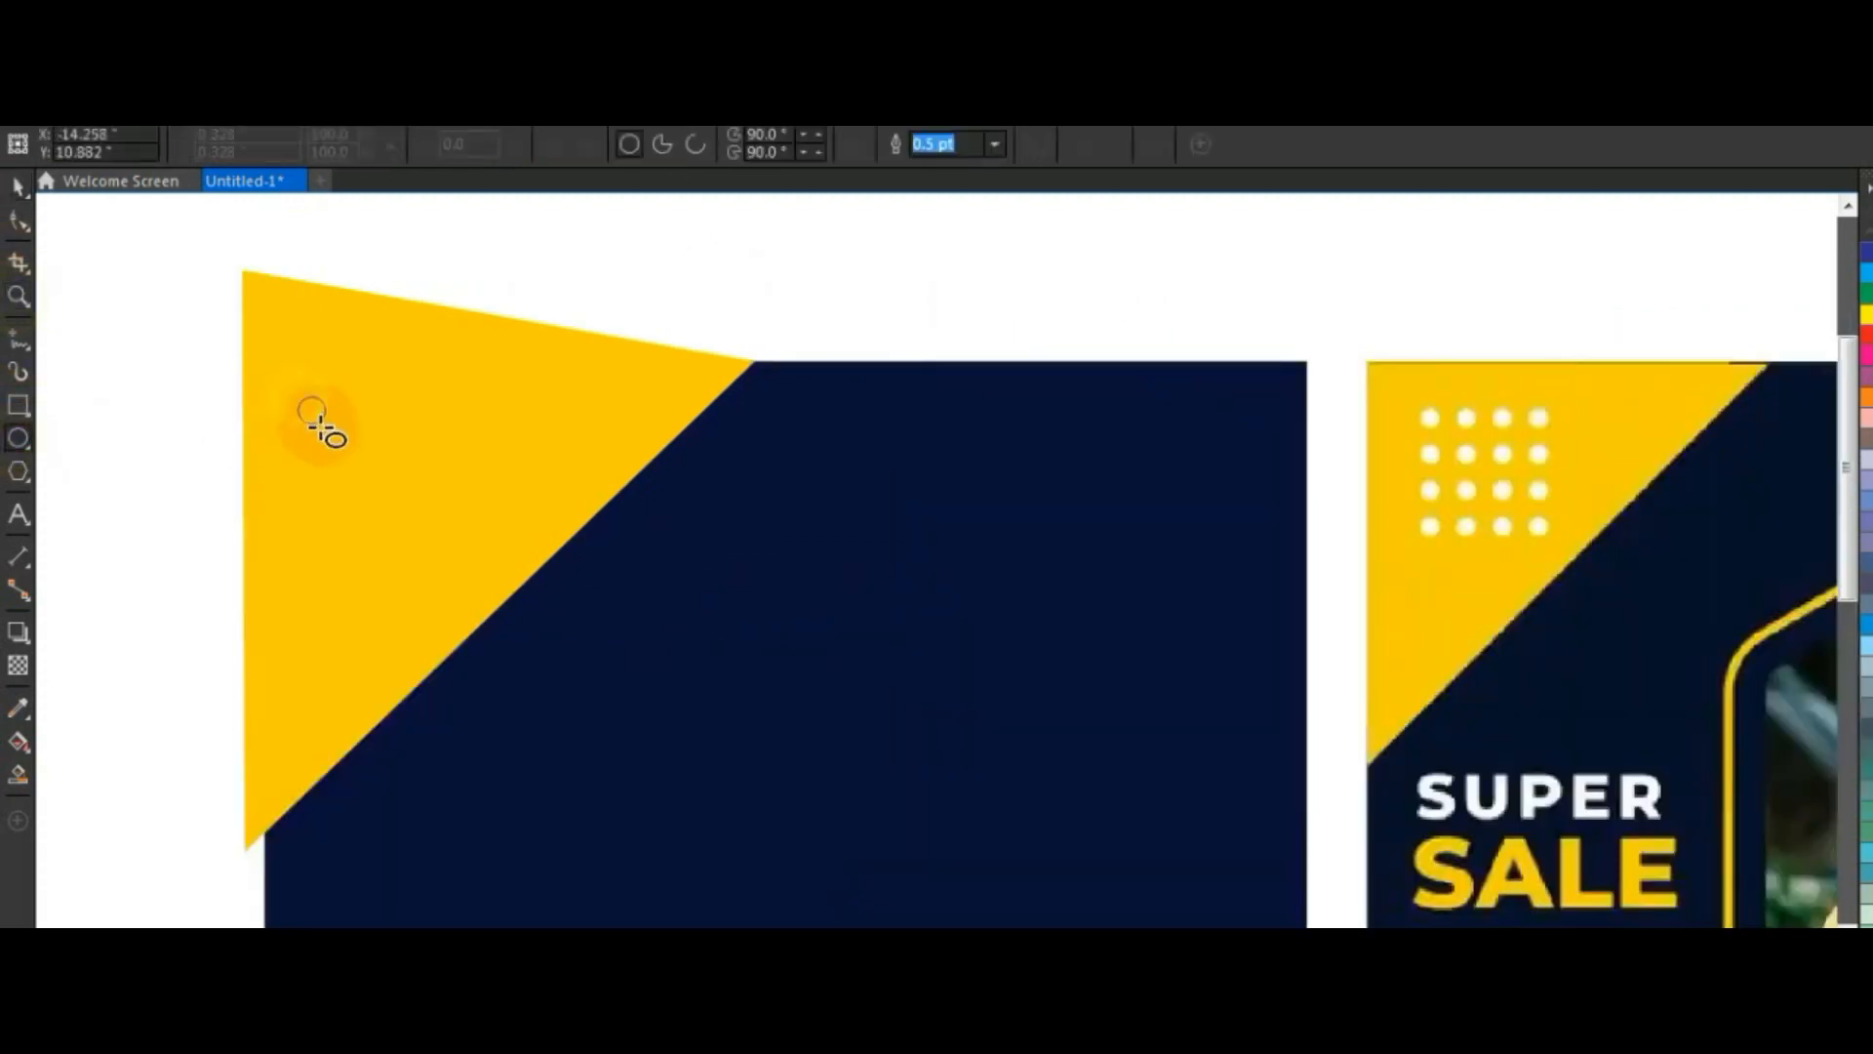
{"action": "left_click_drag", "start_coordinate": [313, 424], "coordinate": [300, 399]}
{"action": "left_click", "coordinate": [17, 203]}
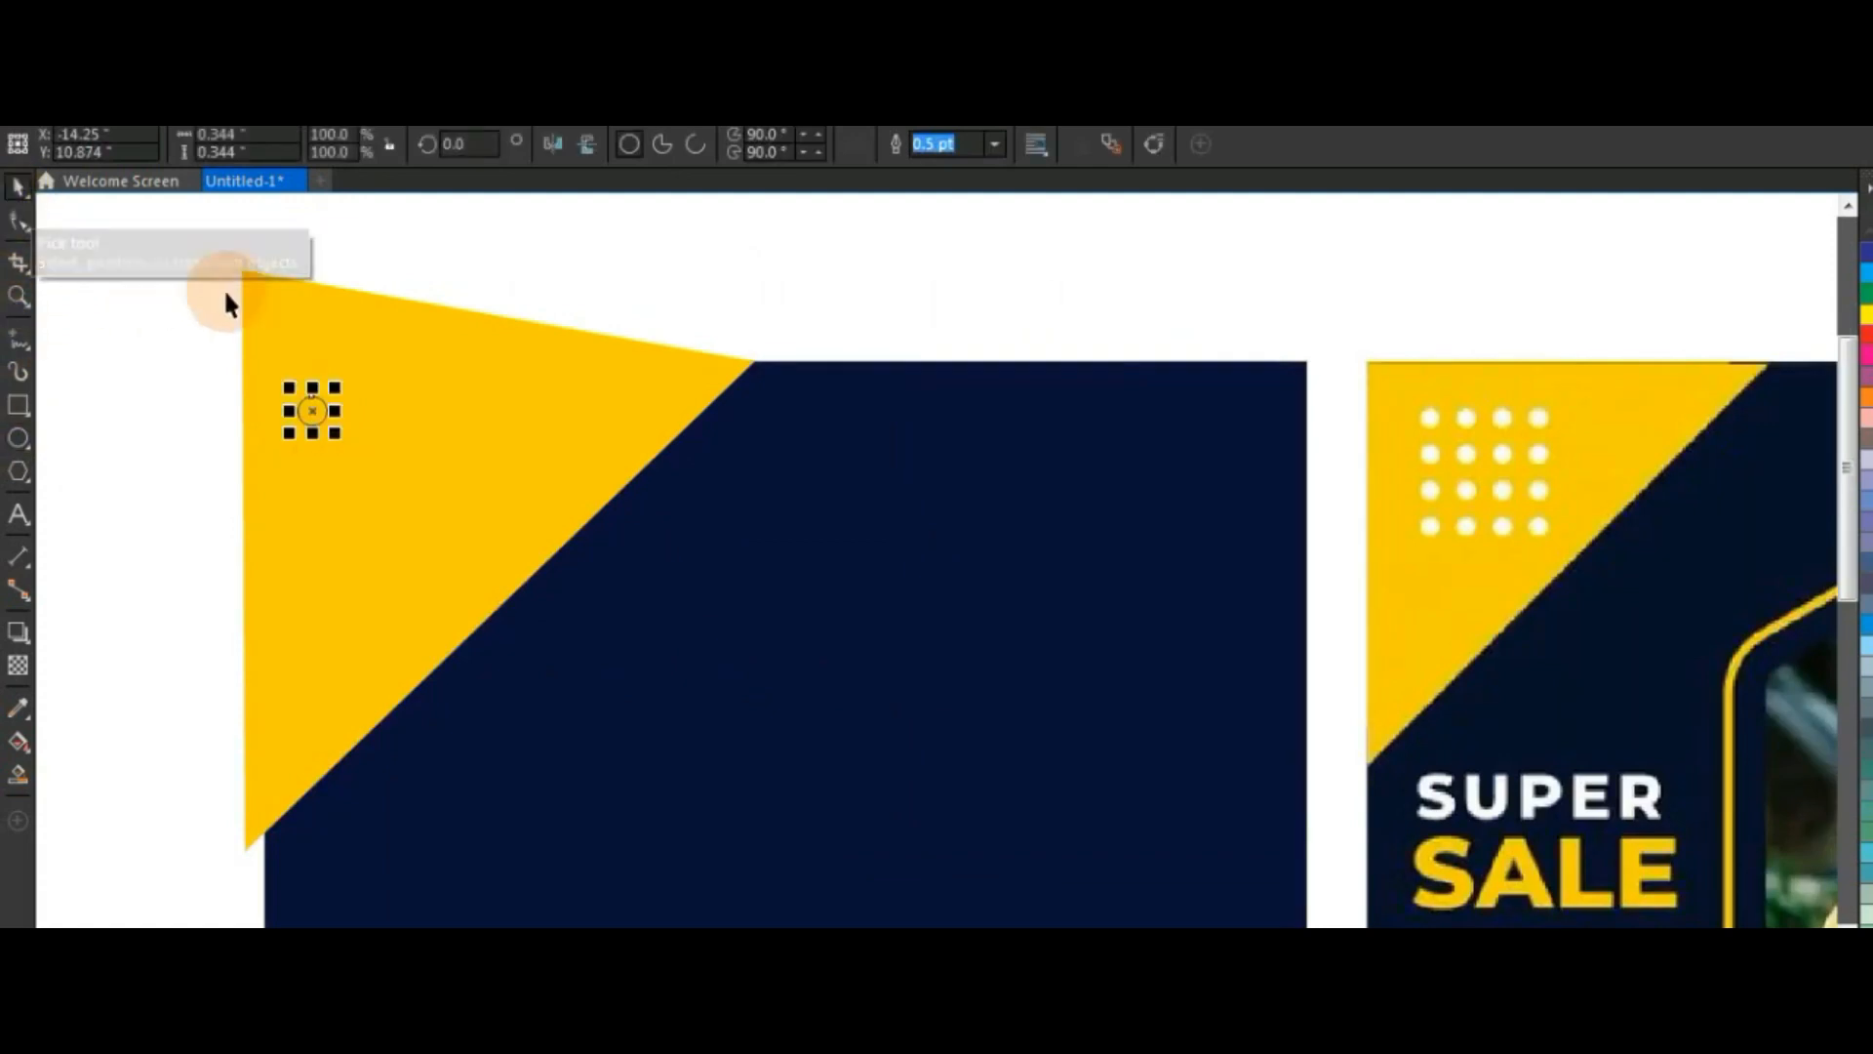
Shrink the circle to about 0.26 in and repeat copies downward to form an evenly spaced column of four
{"action": "left_click_drag", "start_coordinate": [335, 388], "coordinate": [342, 467]}
{"action": "left_click", "coordinate": [180, 442]}
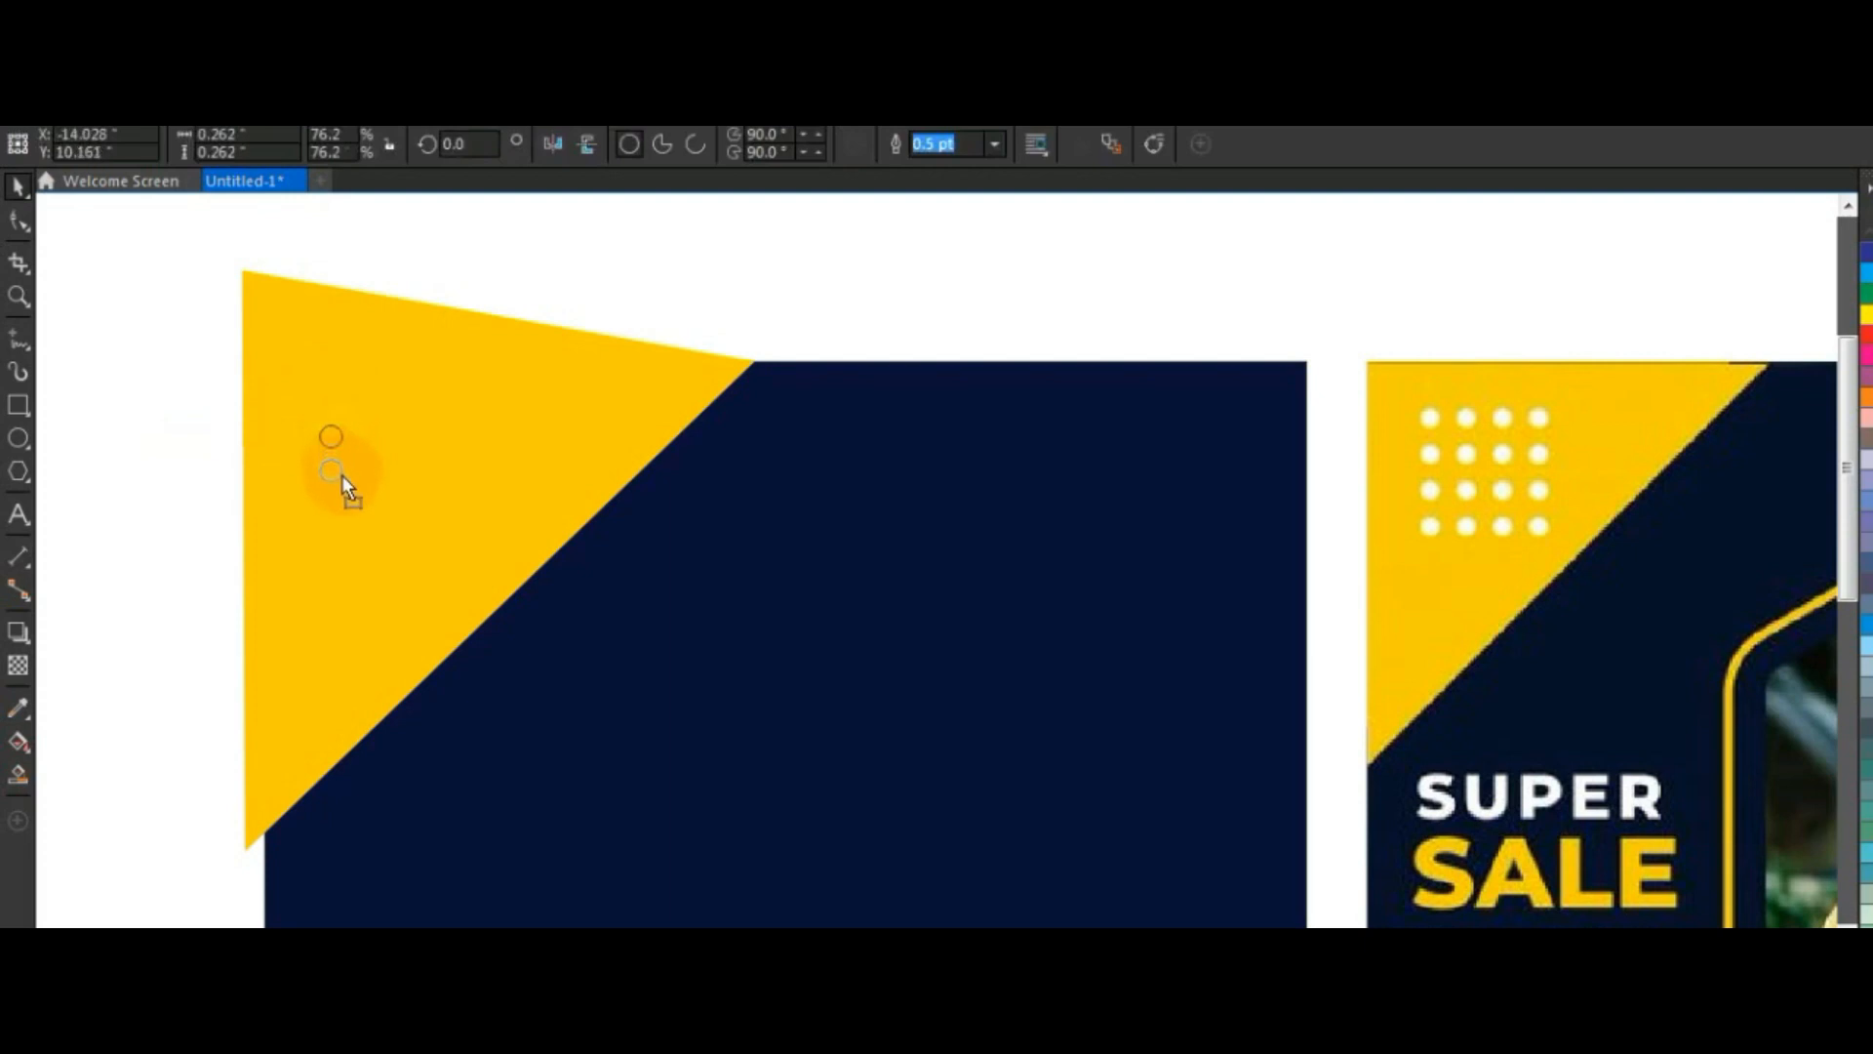
{"action": "key", "text": "ctrl+r"}
{"action": "key", "text": "ctrl+r"}
Fill the column of four circles with white and remove their outlines
{"action": "left_click_drag", "start_coordinate": [137, 347], "coordinate": [380, 580]}
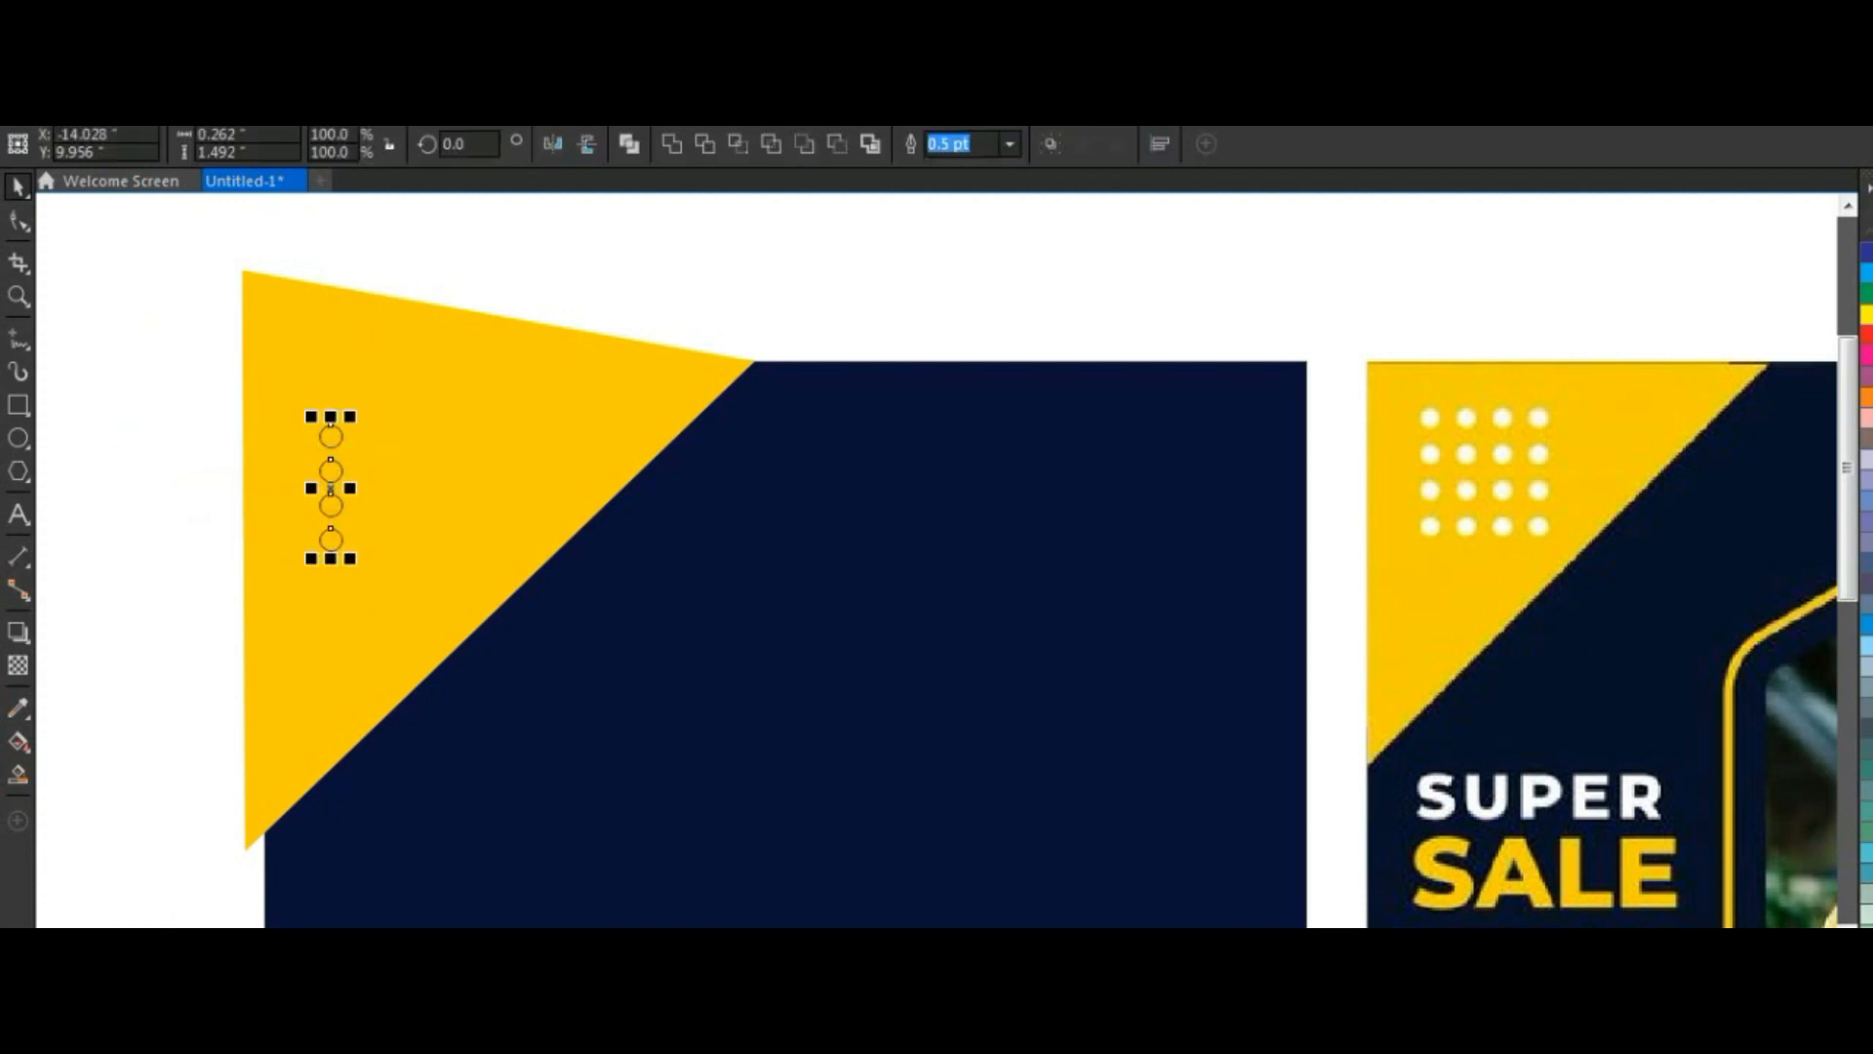
{"action": "left_click", "coordinate": [1865, 923]}
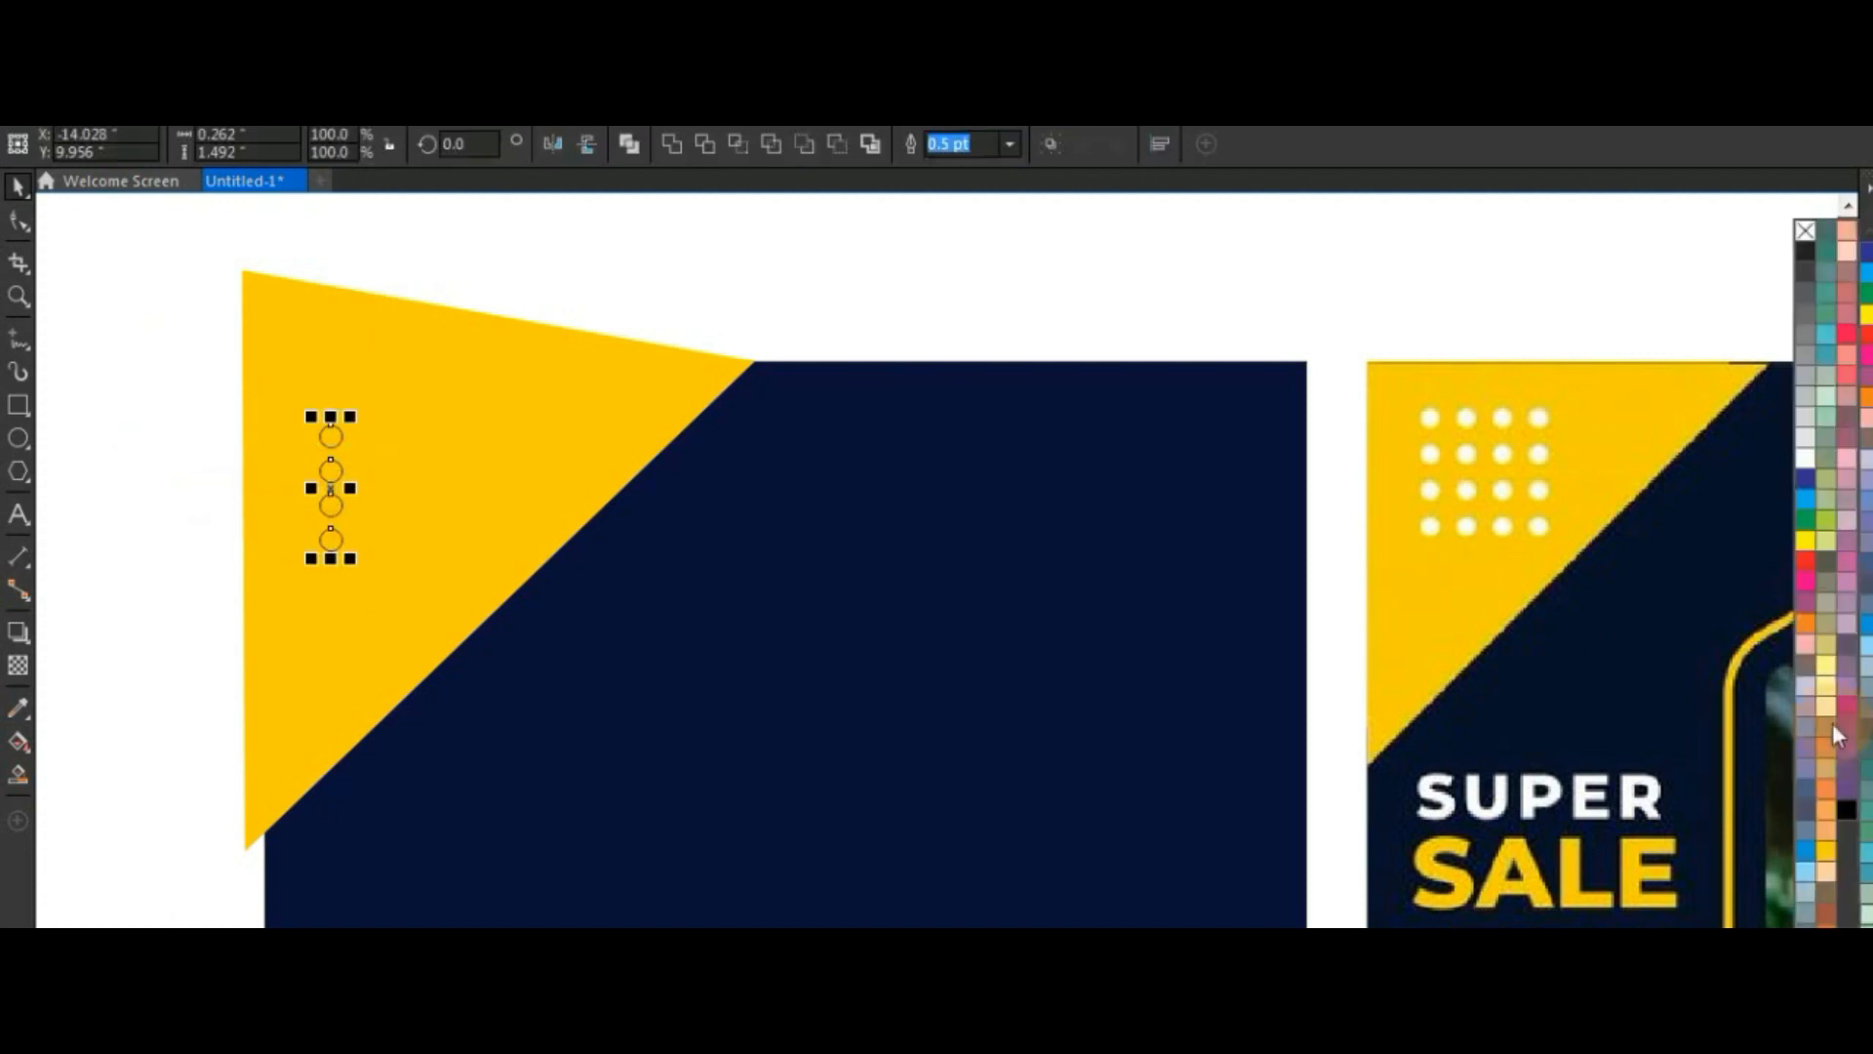
{"action": "left_click", "coordinate": [1803, 467]}
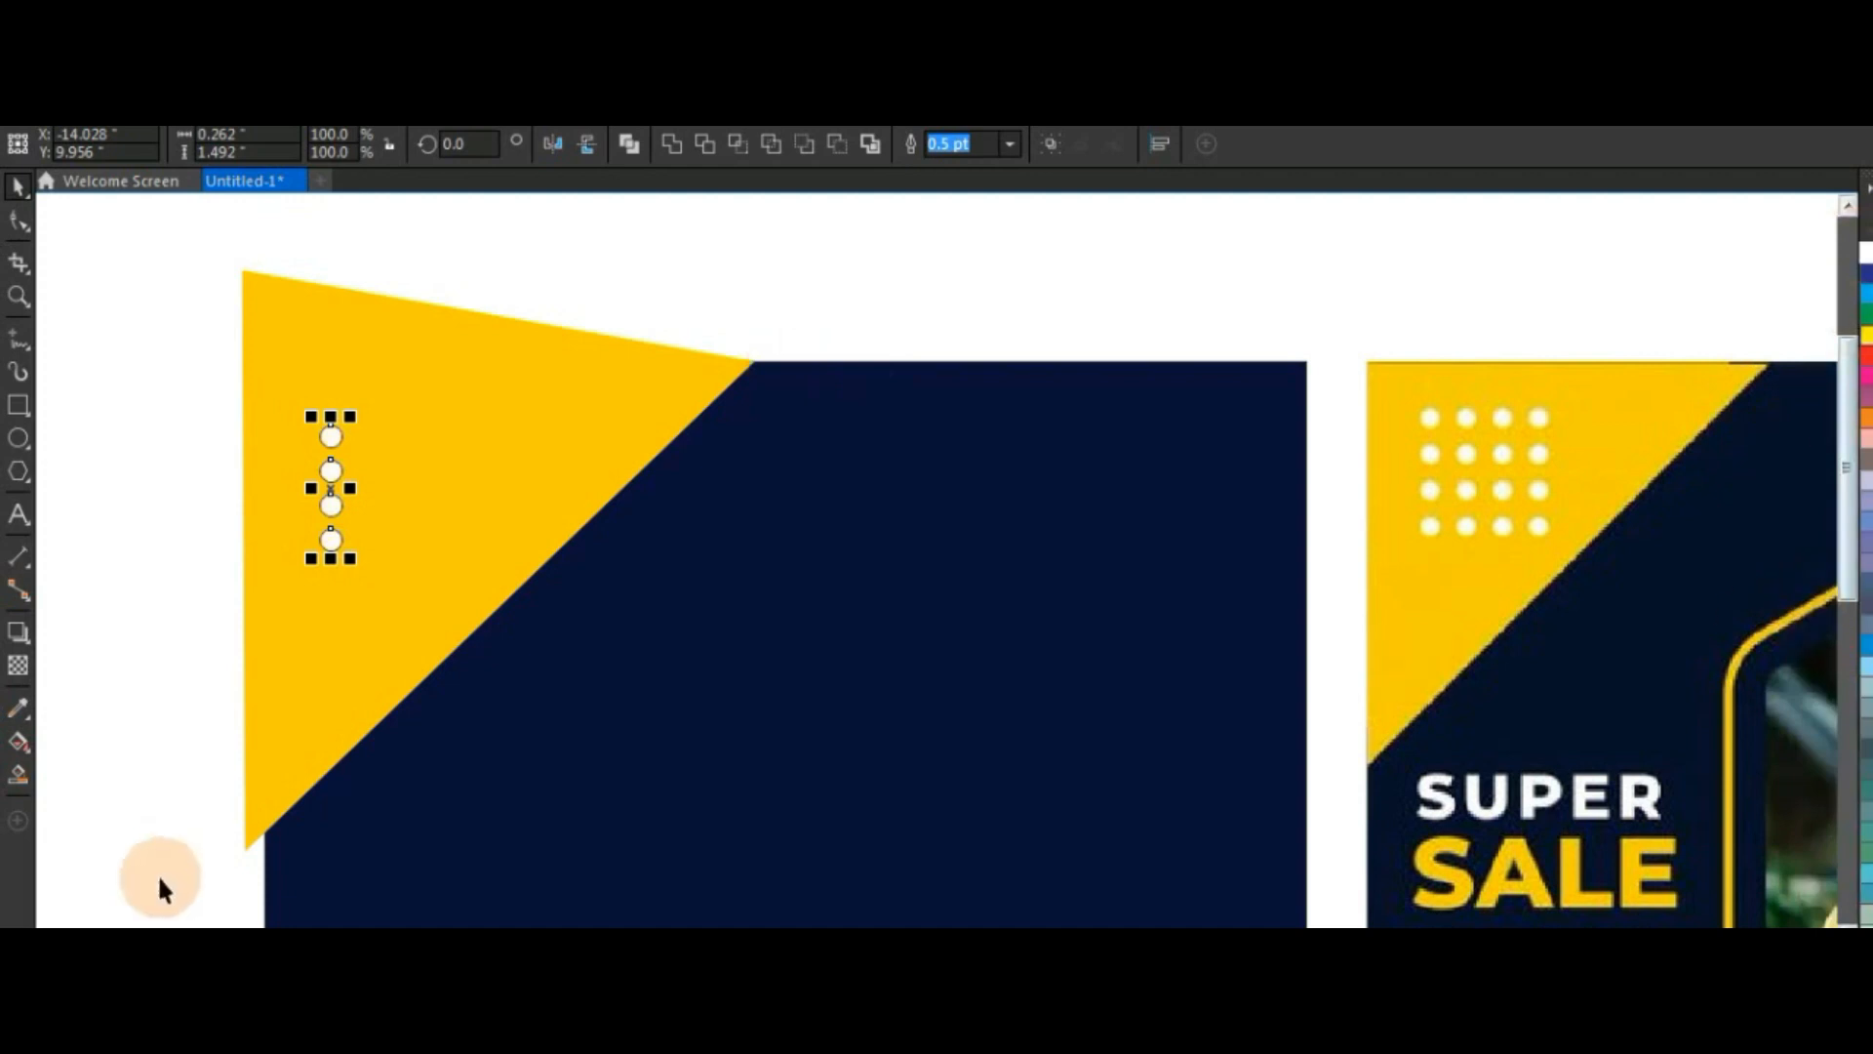
{"action": "right_click", "coordinate": [127, 951]}
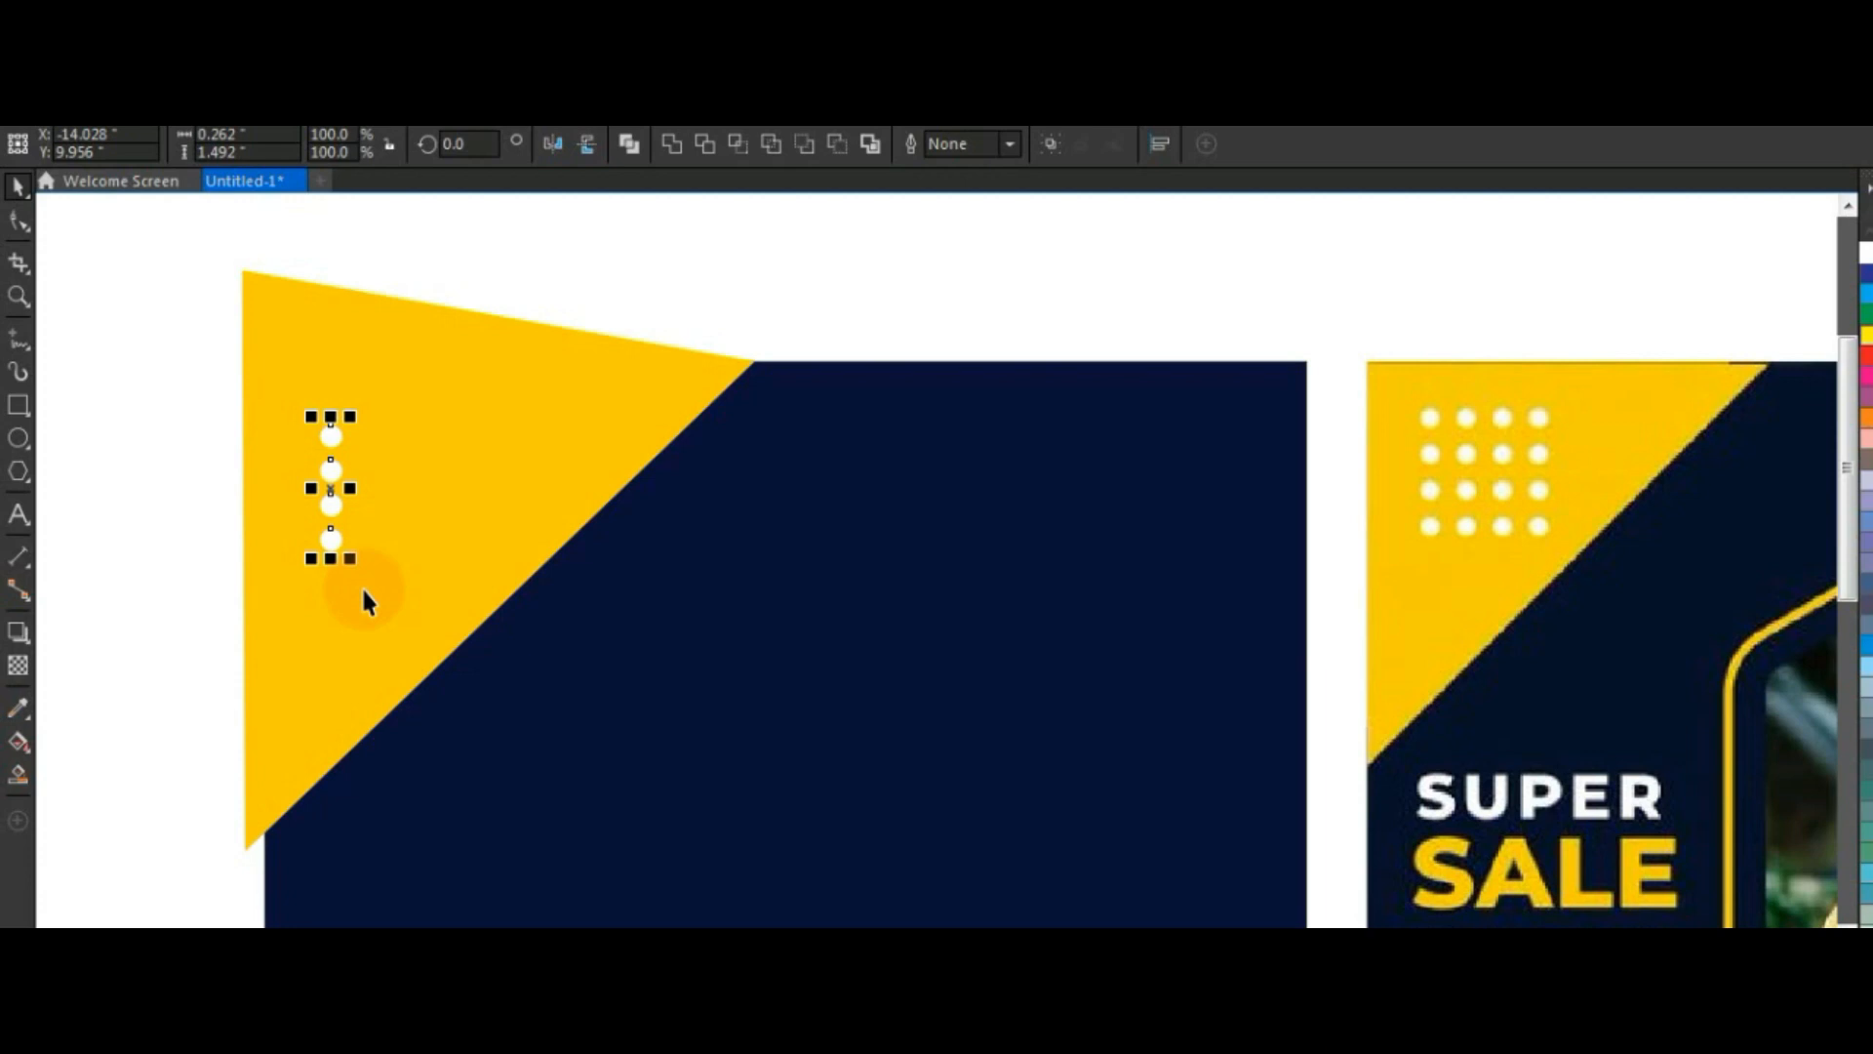
Repeat the white dot column sideways to build a four-by-four grid, and group the dots
{"action": "left_click_drag", "start_coordinate": [332, 480], "coordinate": [361, 476]}
{"action": "key", "text": "ctrl+d"}
{"action": "key", "text": "ctrl+d"}
{"action": "left_click_drag", "start_coordinate": [161, 361], "coordinate": [549, 615]}
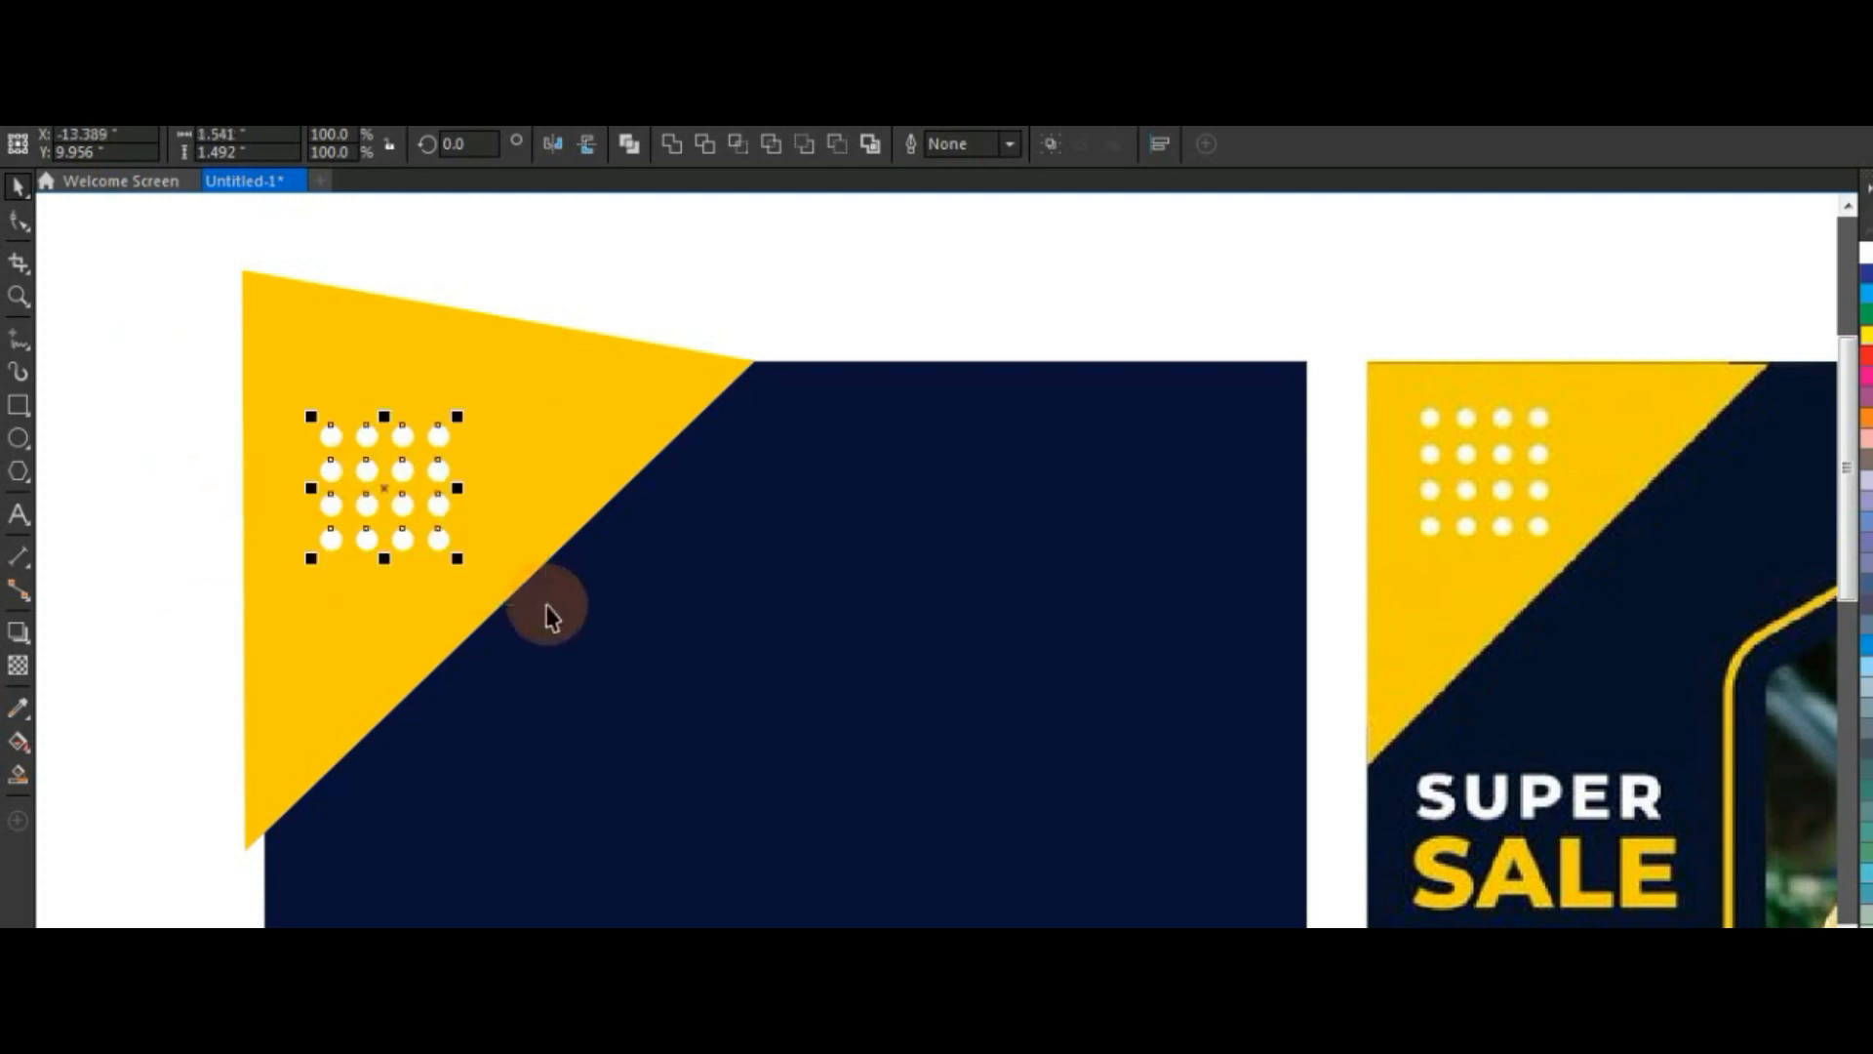
PowerClip the yellow triangle inside the navy square
{"action": "left_click", "coordinate": [556, 469]}
{"action": "right_click", "coordinate": [557, 470]}
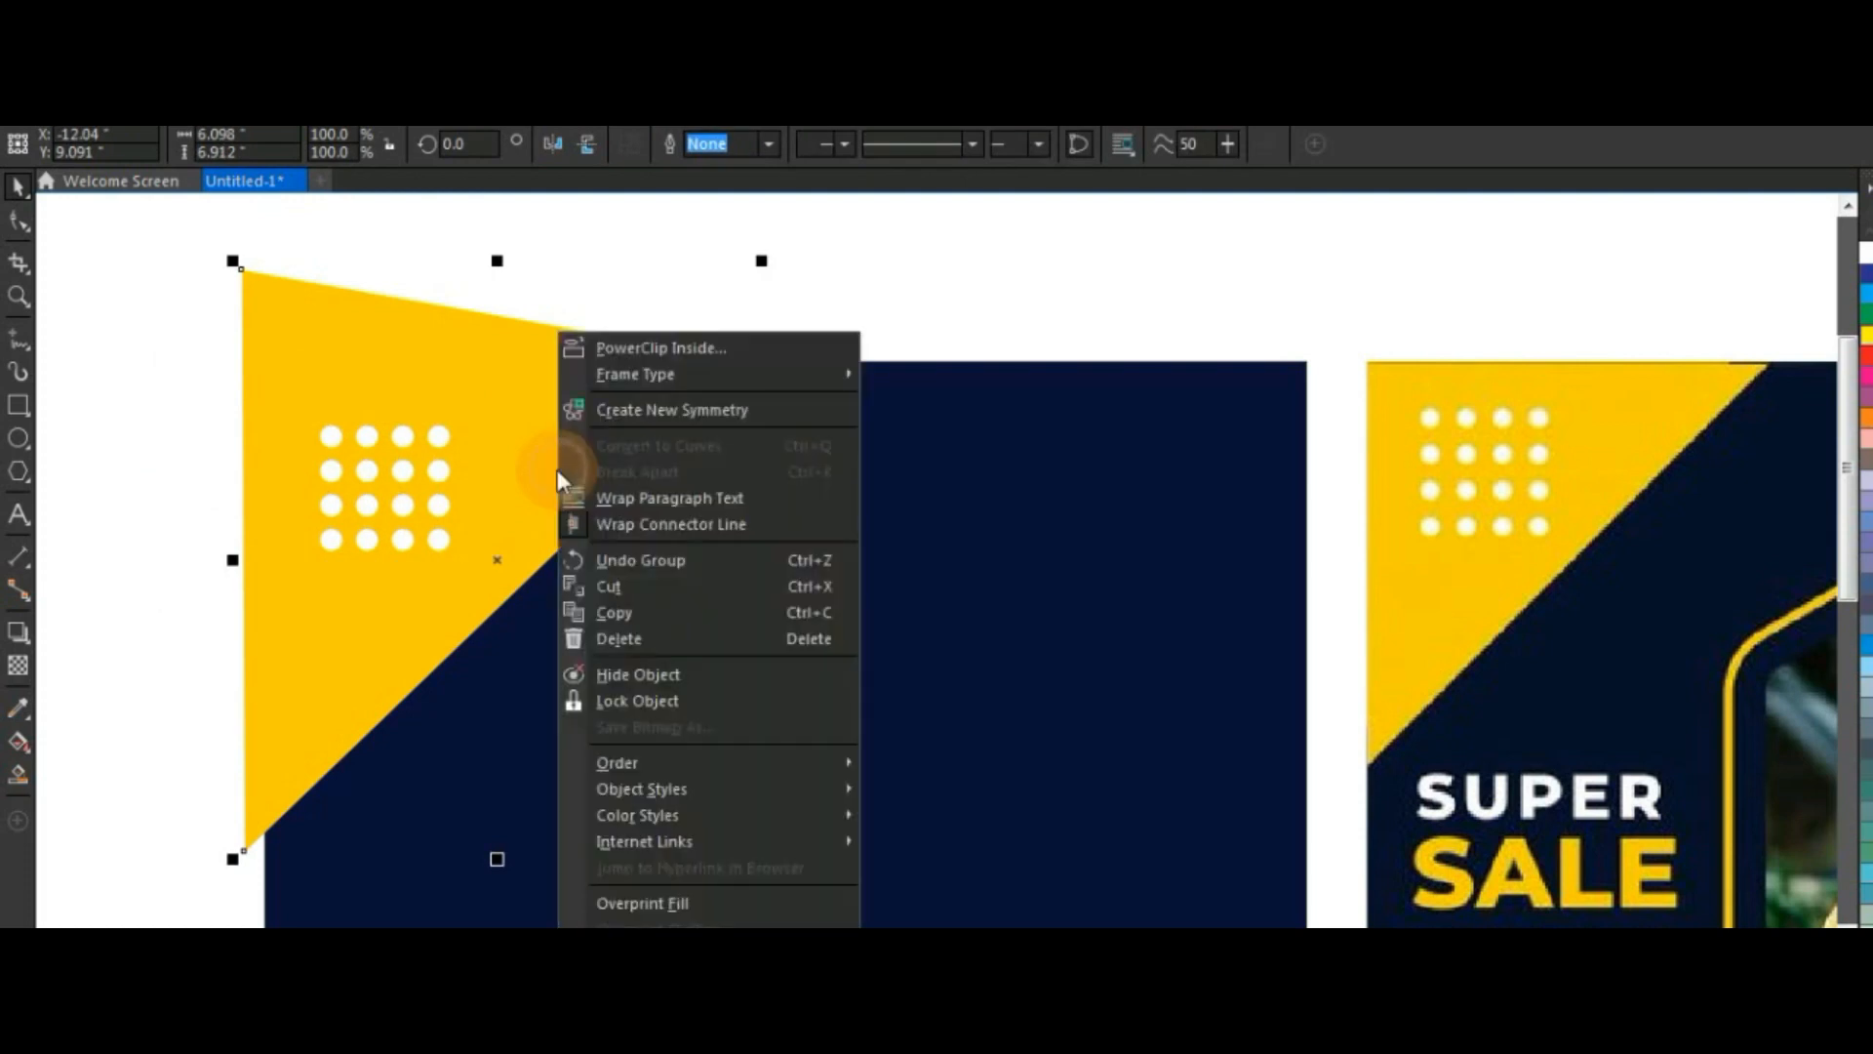
{"action": "left_click", "coordinate": [657, 347]}
{"action": "left_click", "coordinate": [970, 422]}
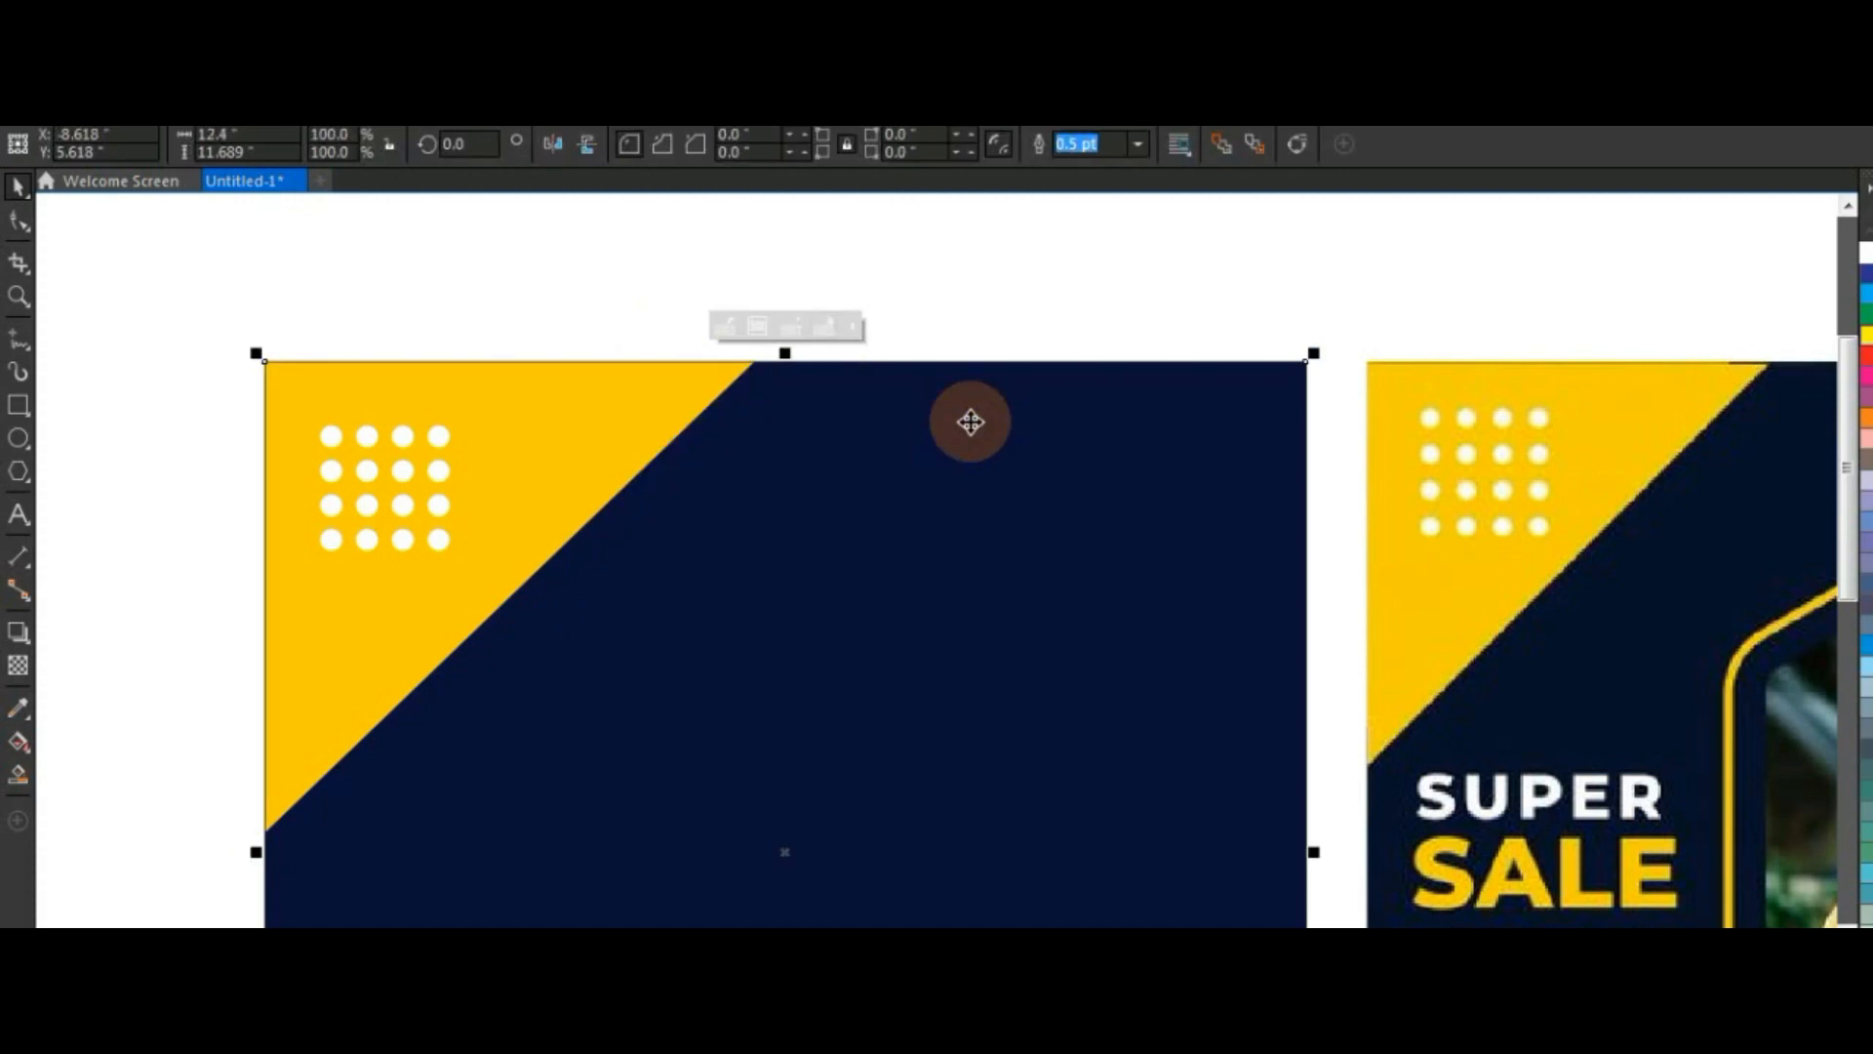
Draw a thin horizontal rectangle about 8.87 by 0.27 in that crosses the navy square's left edge below the triangle
{"action": "scroll", "coordinate": [970, 423], "scroll_direction": "down", "scroll_amount": 3}
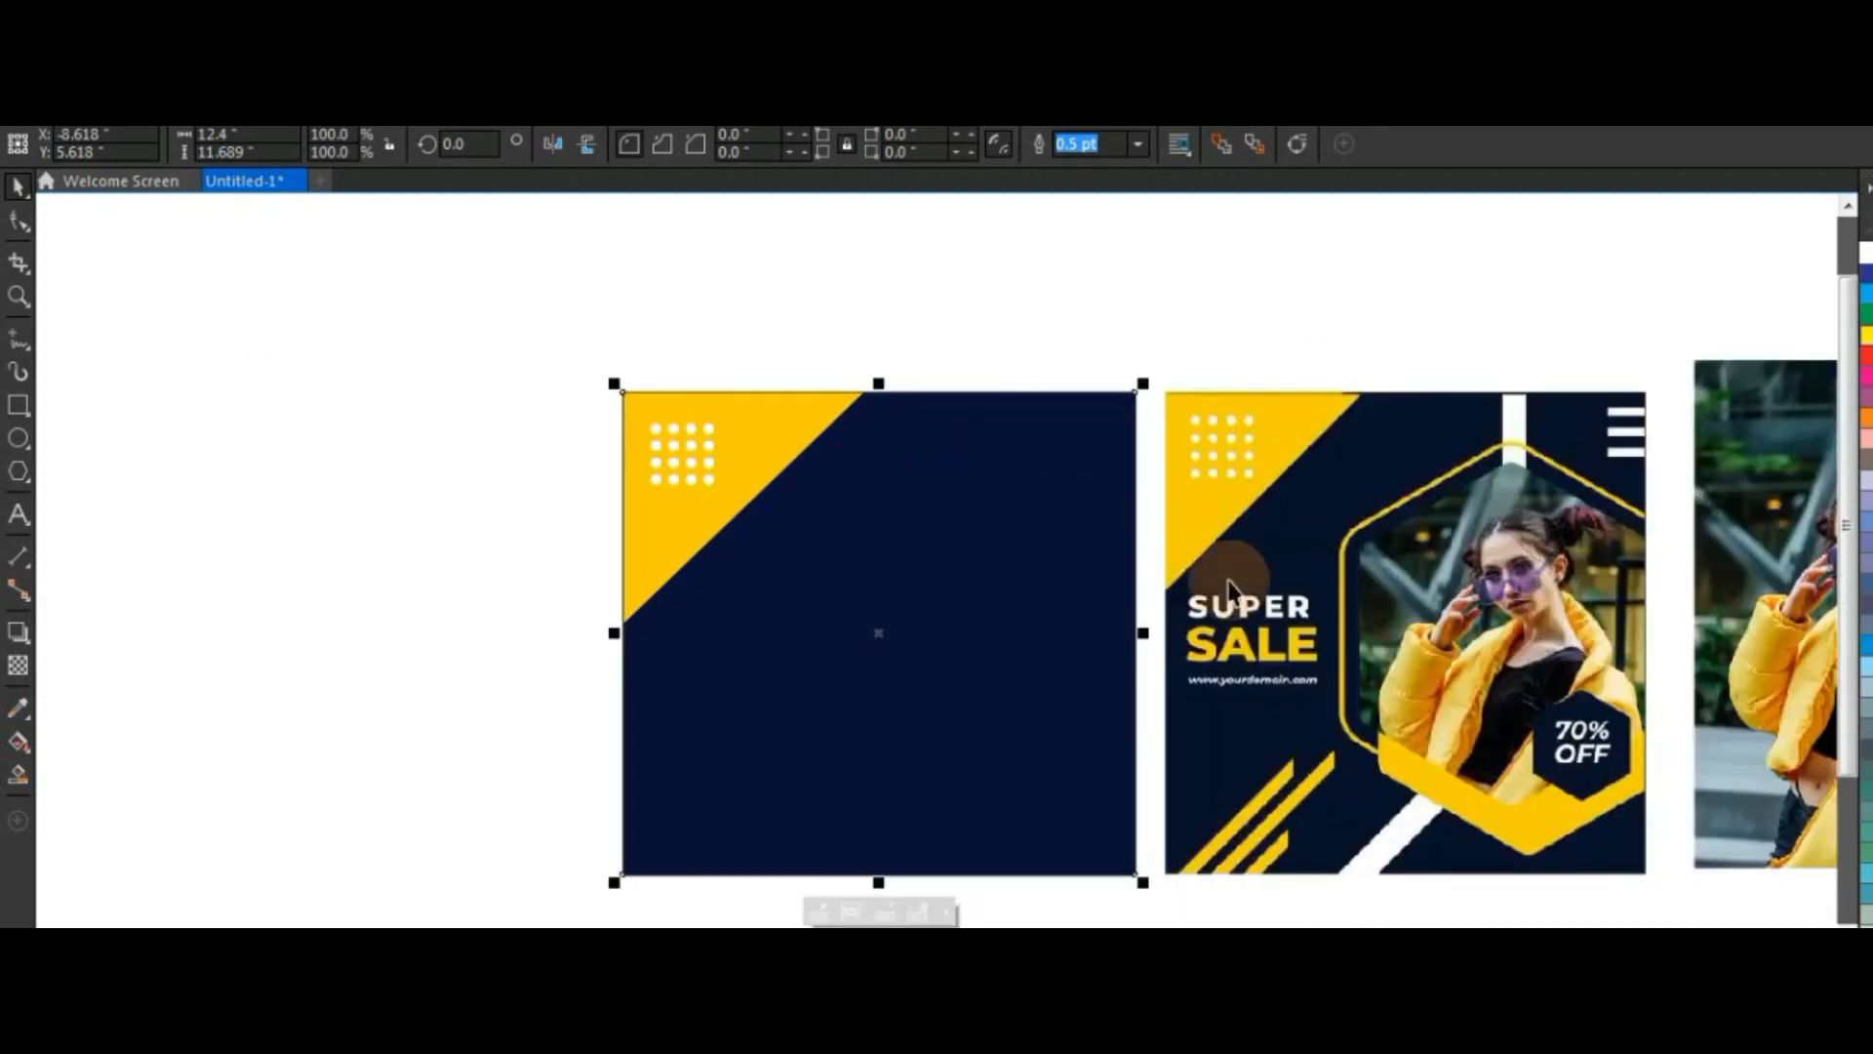
{"action": "left_click", "coordinate": [1236, 504], "text": "shift"}
{"action": "scroll", "coordinate": [1236, 504], "scroll_direction": "up", "scroll_amount": 3}
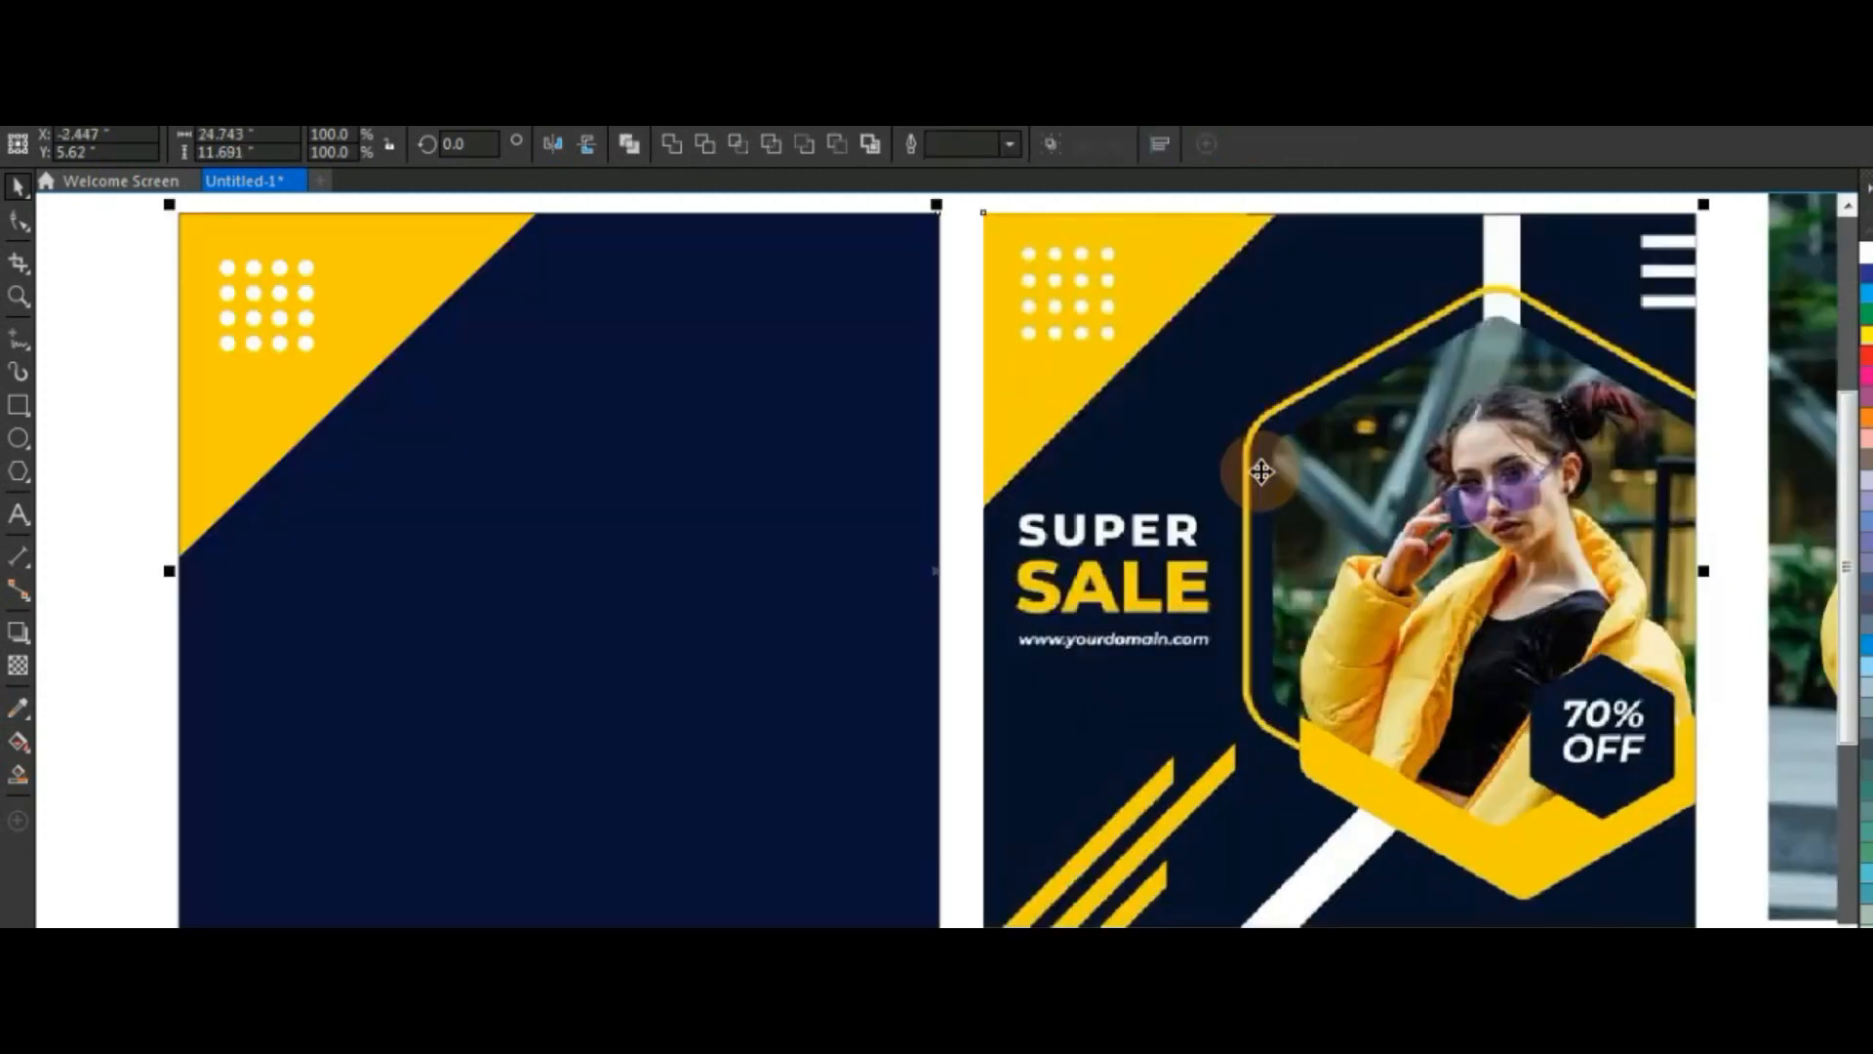
{"action": "key", "text": "Escape"}
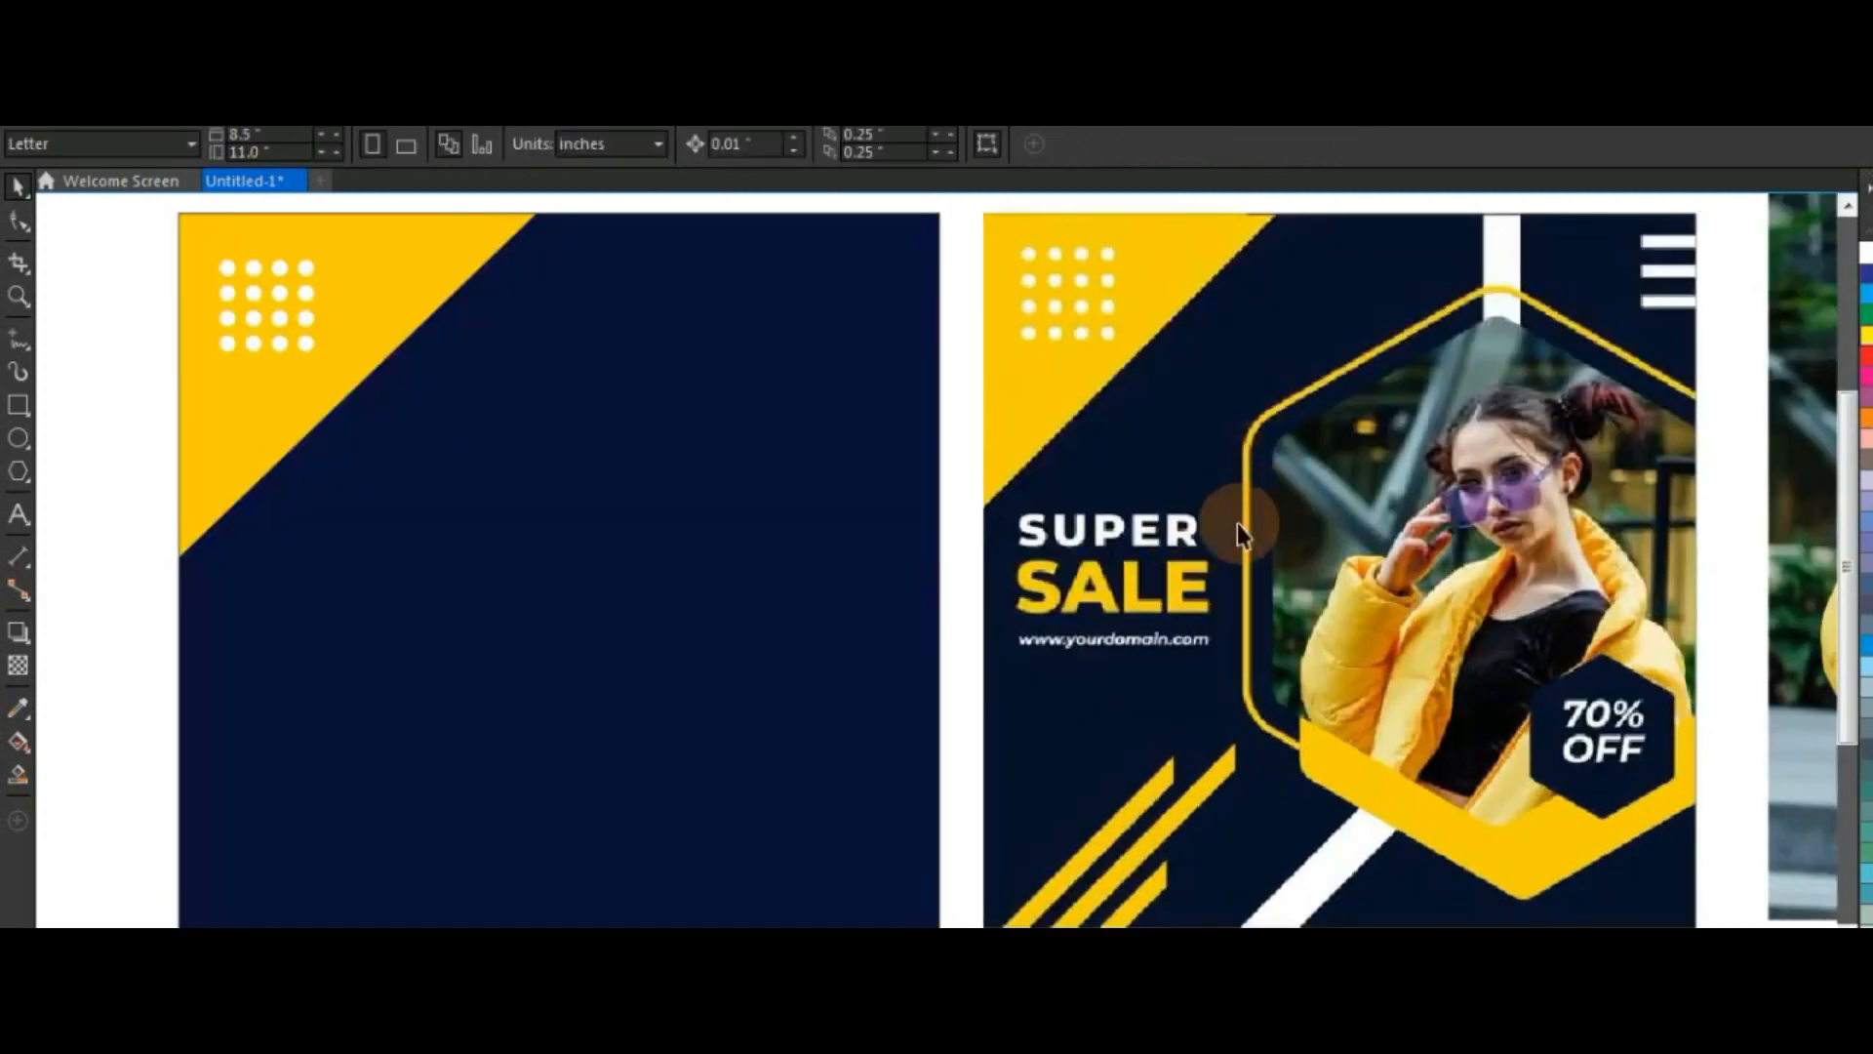
{"action": "left_click", "coordinate": [19, 405]}
{"action": "left_click_drag", "start_coordinate": [126, 671], "coordinate": [677, 680]}
Fill the thin rectangle with golden yellow and make it slightly taller
{"action": "left_click", "coordinate": [18, 186]}
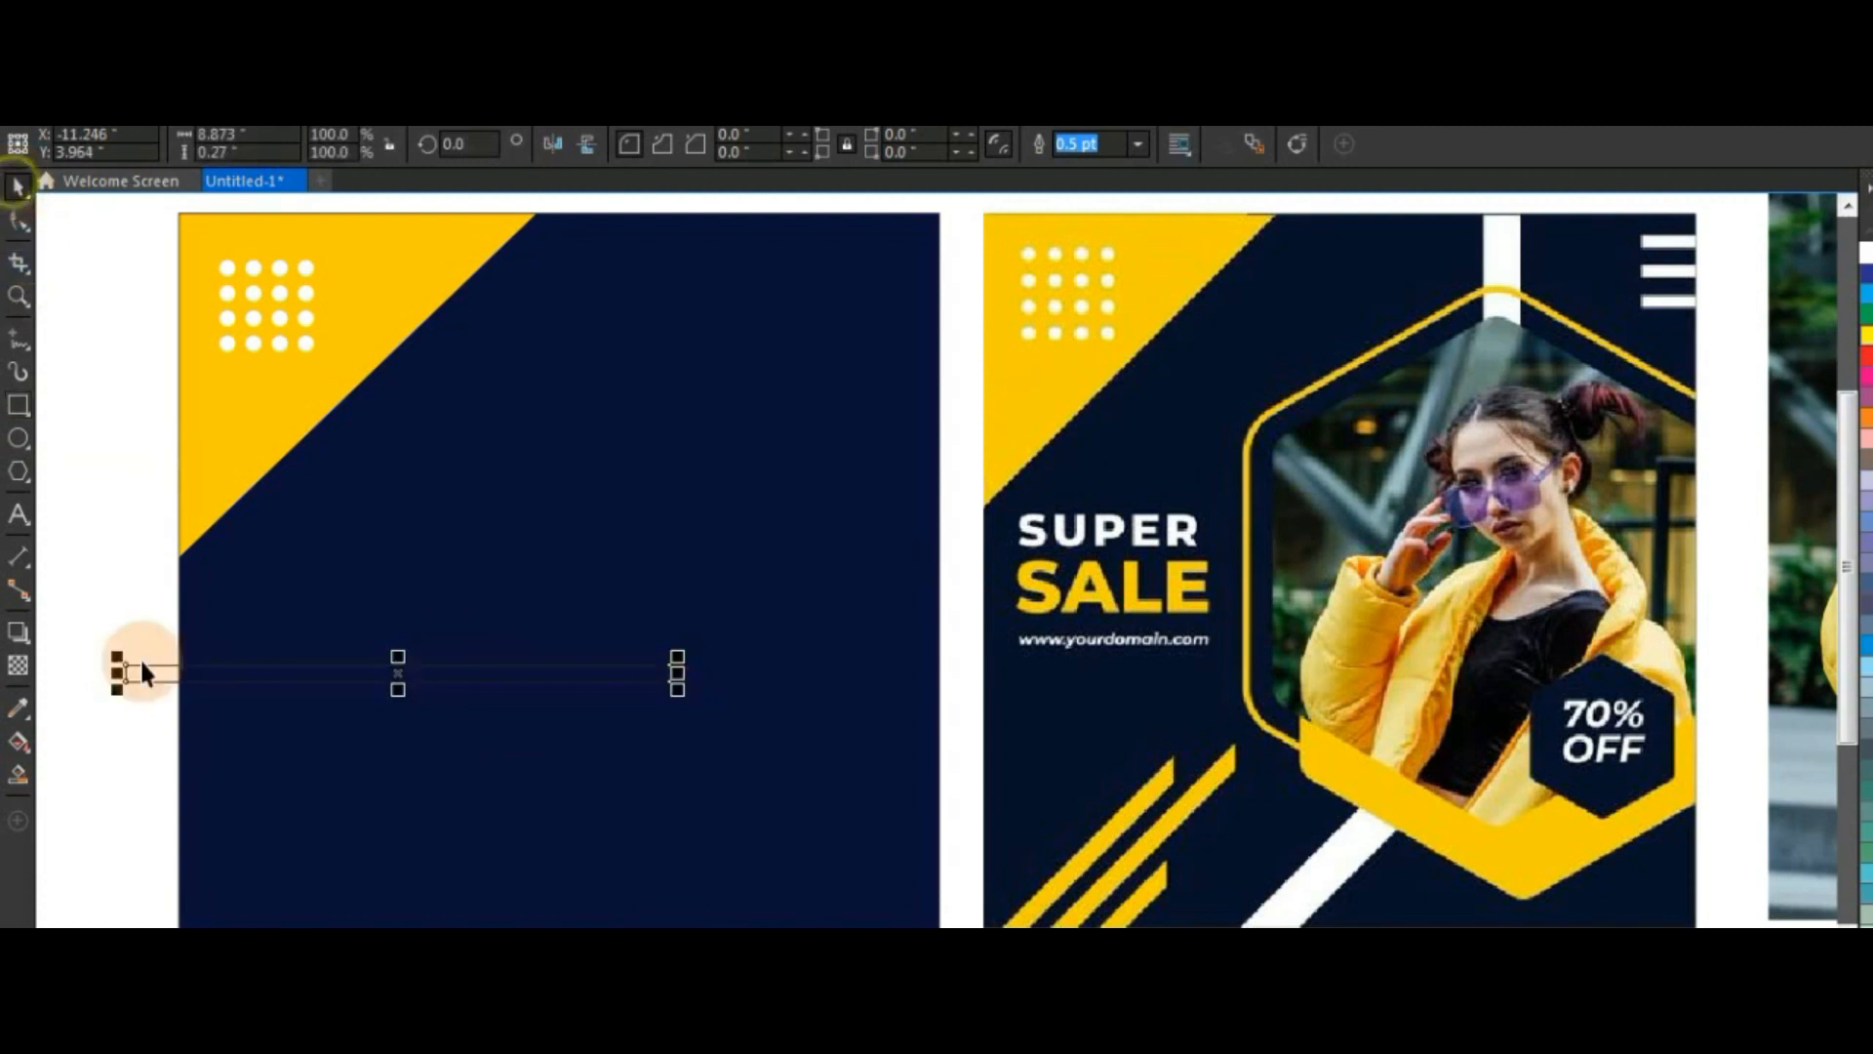
{"action": "left_click", "coordinate": [161, 925]}
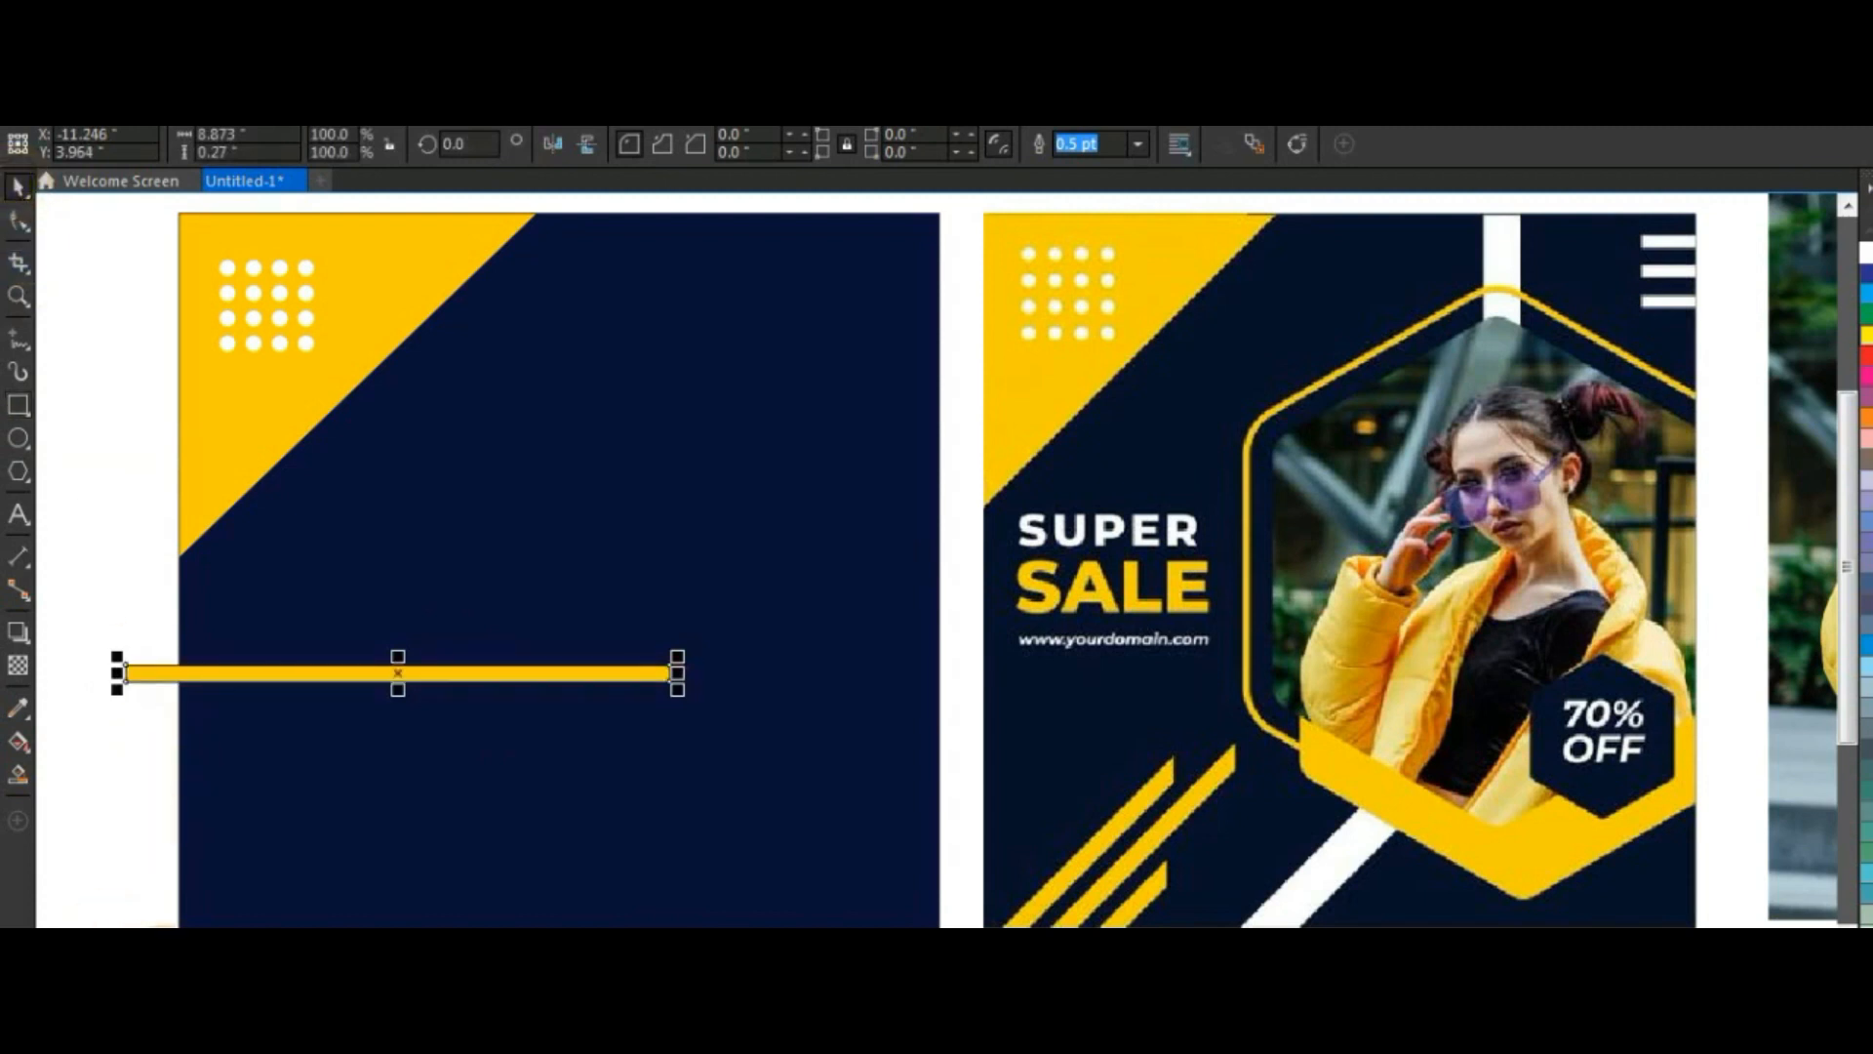
{"action": "left_click_drag", "start_coordinate": [397, 693], "coordinate": [394, 714]}
Slant the yellow bar's right end by moving its lower corner node inward with the Shape tool
{"action": "left_click", "coordinate": [18, 295]}
{"action": "left_click_drag", "start_coordinate": [92, 624], "coordinate": [719, 719]}
{"action": "left_click", "coordinate": [19, 220]}
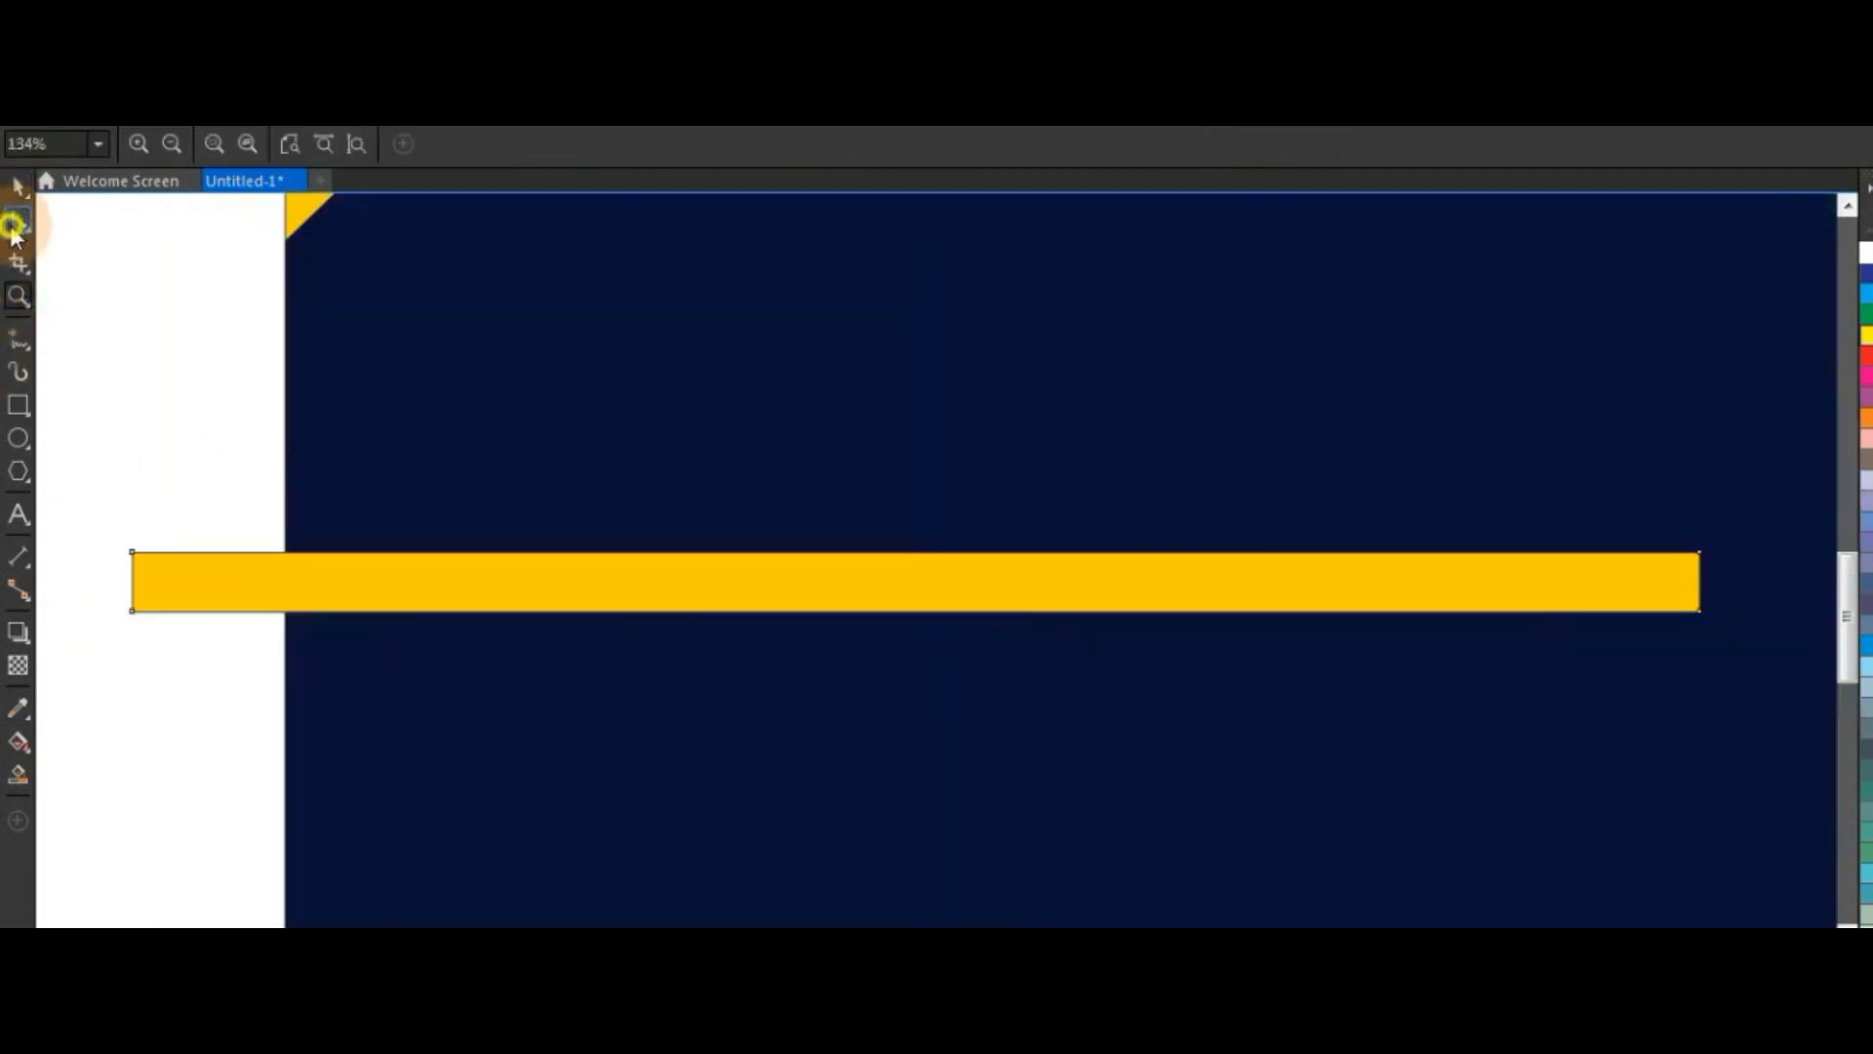
{"action": "left_click", "coordinate": [1585, 601]}
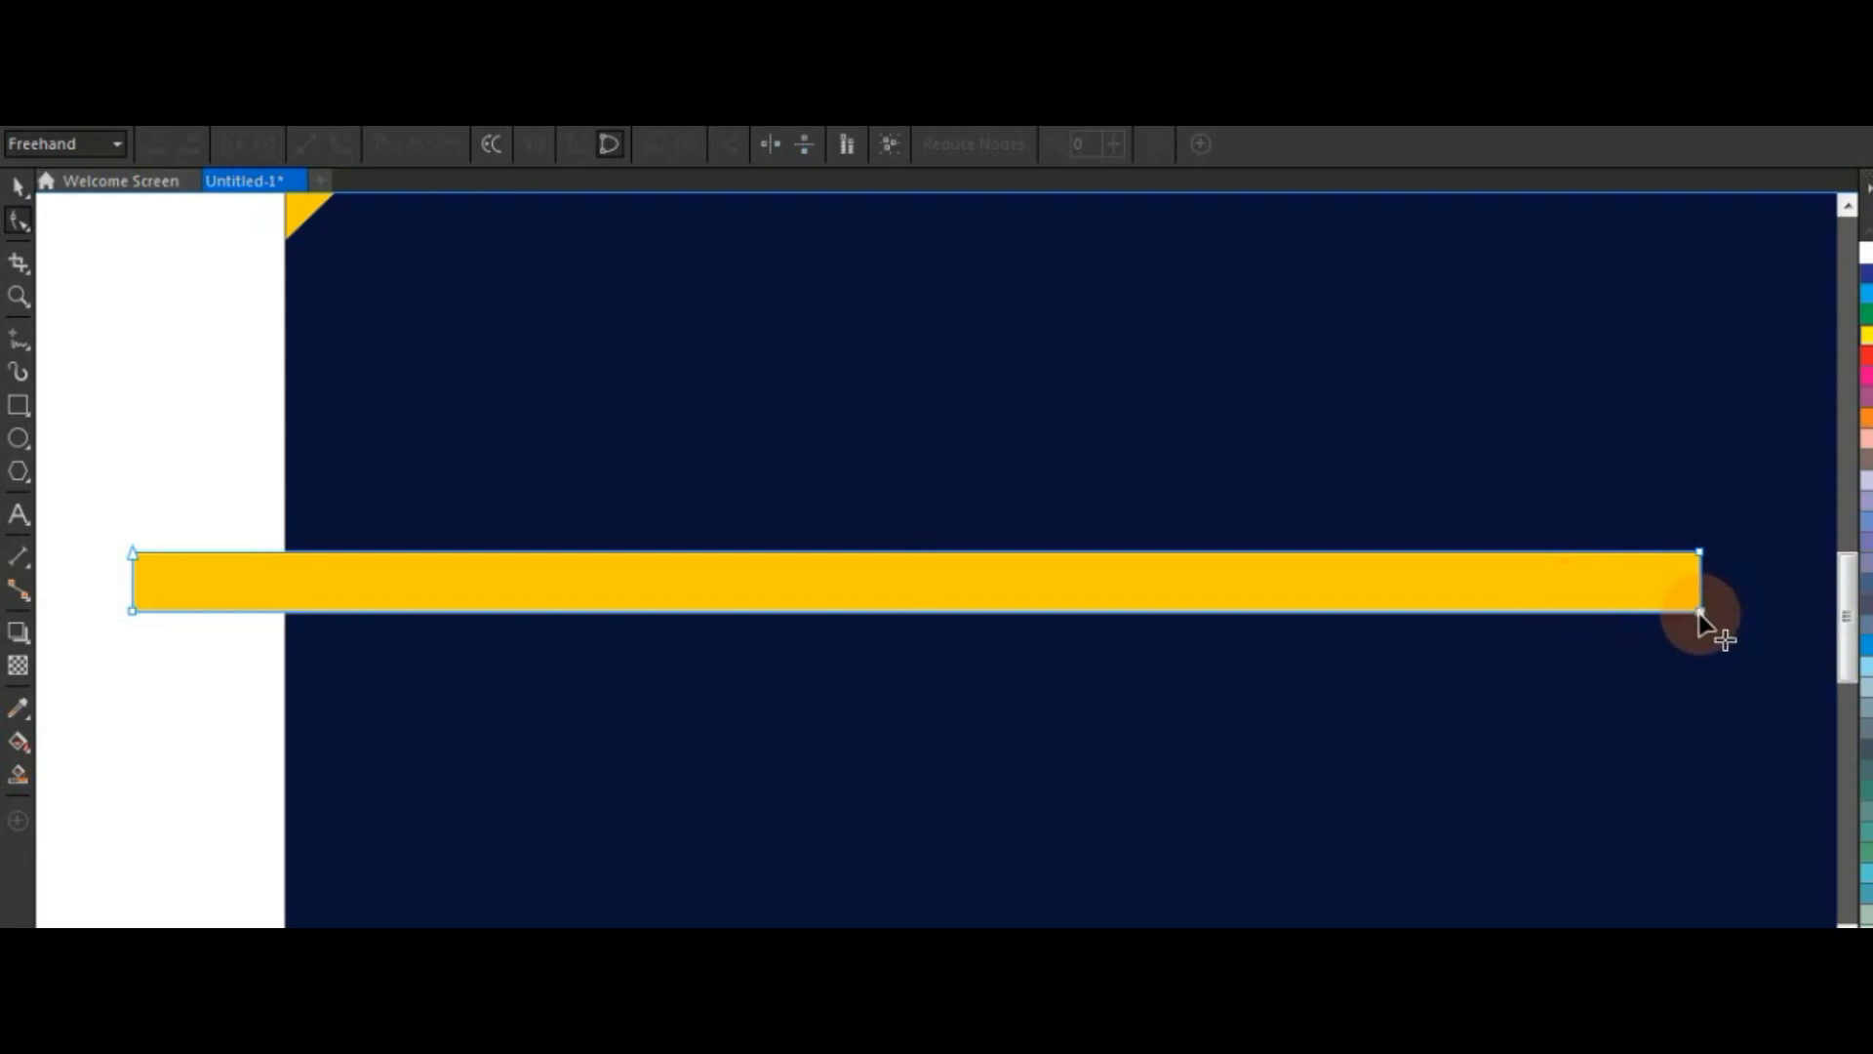
{"action": "left_click_drag", "start_coordinate": [1698, 614], "coordinate": [1650, 613]}
{"action": "left_click", "coordinate": [17, 185]}
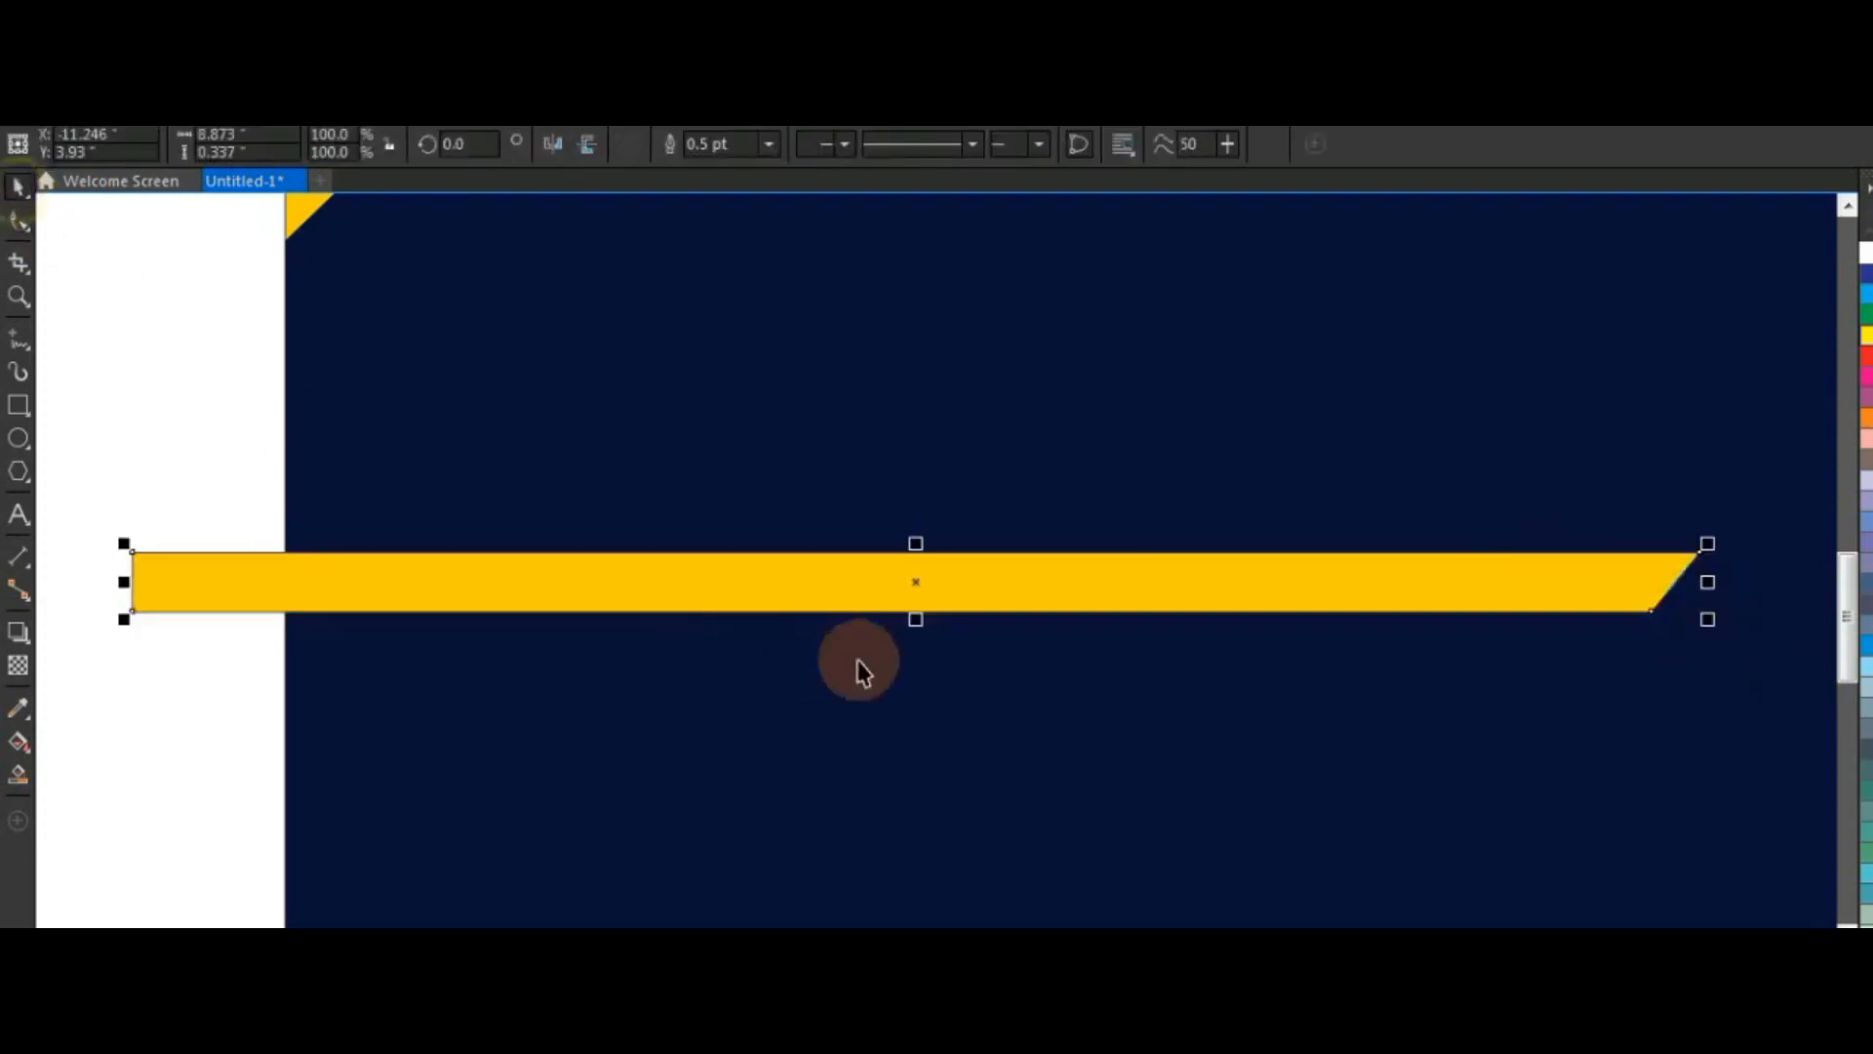
{"action": "left_click", "coordinate": [879, 673]}
{"action": "scroll", "coordinate": [879, 673], "scroll_direction": "down", "scroll_amount": 3}
{"action": "left_click", "coordinate": [1347, 837]}
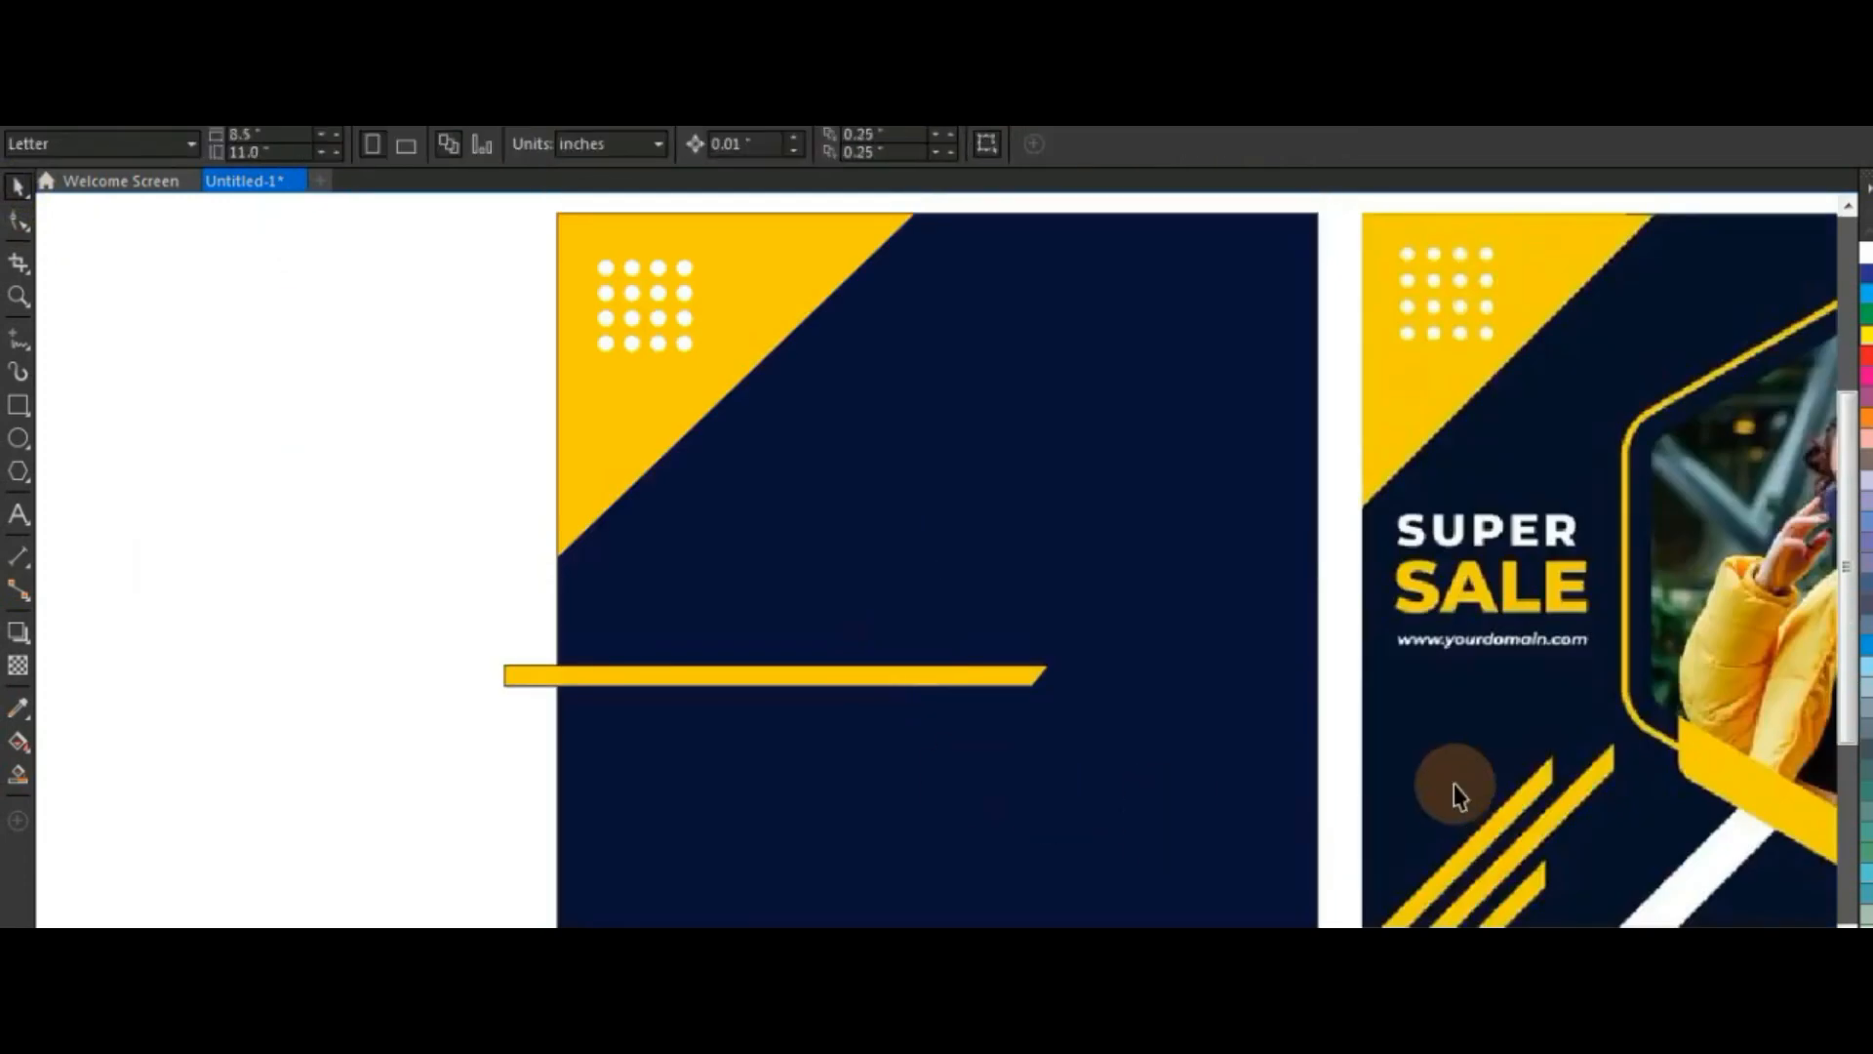
{"action": "scroll", "coordinate": [937, 556], "scroll_direction": "right", "scroll_amount": 5}
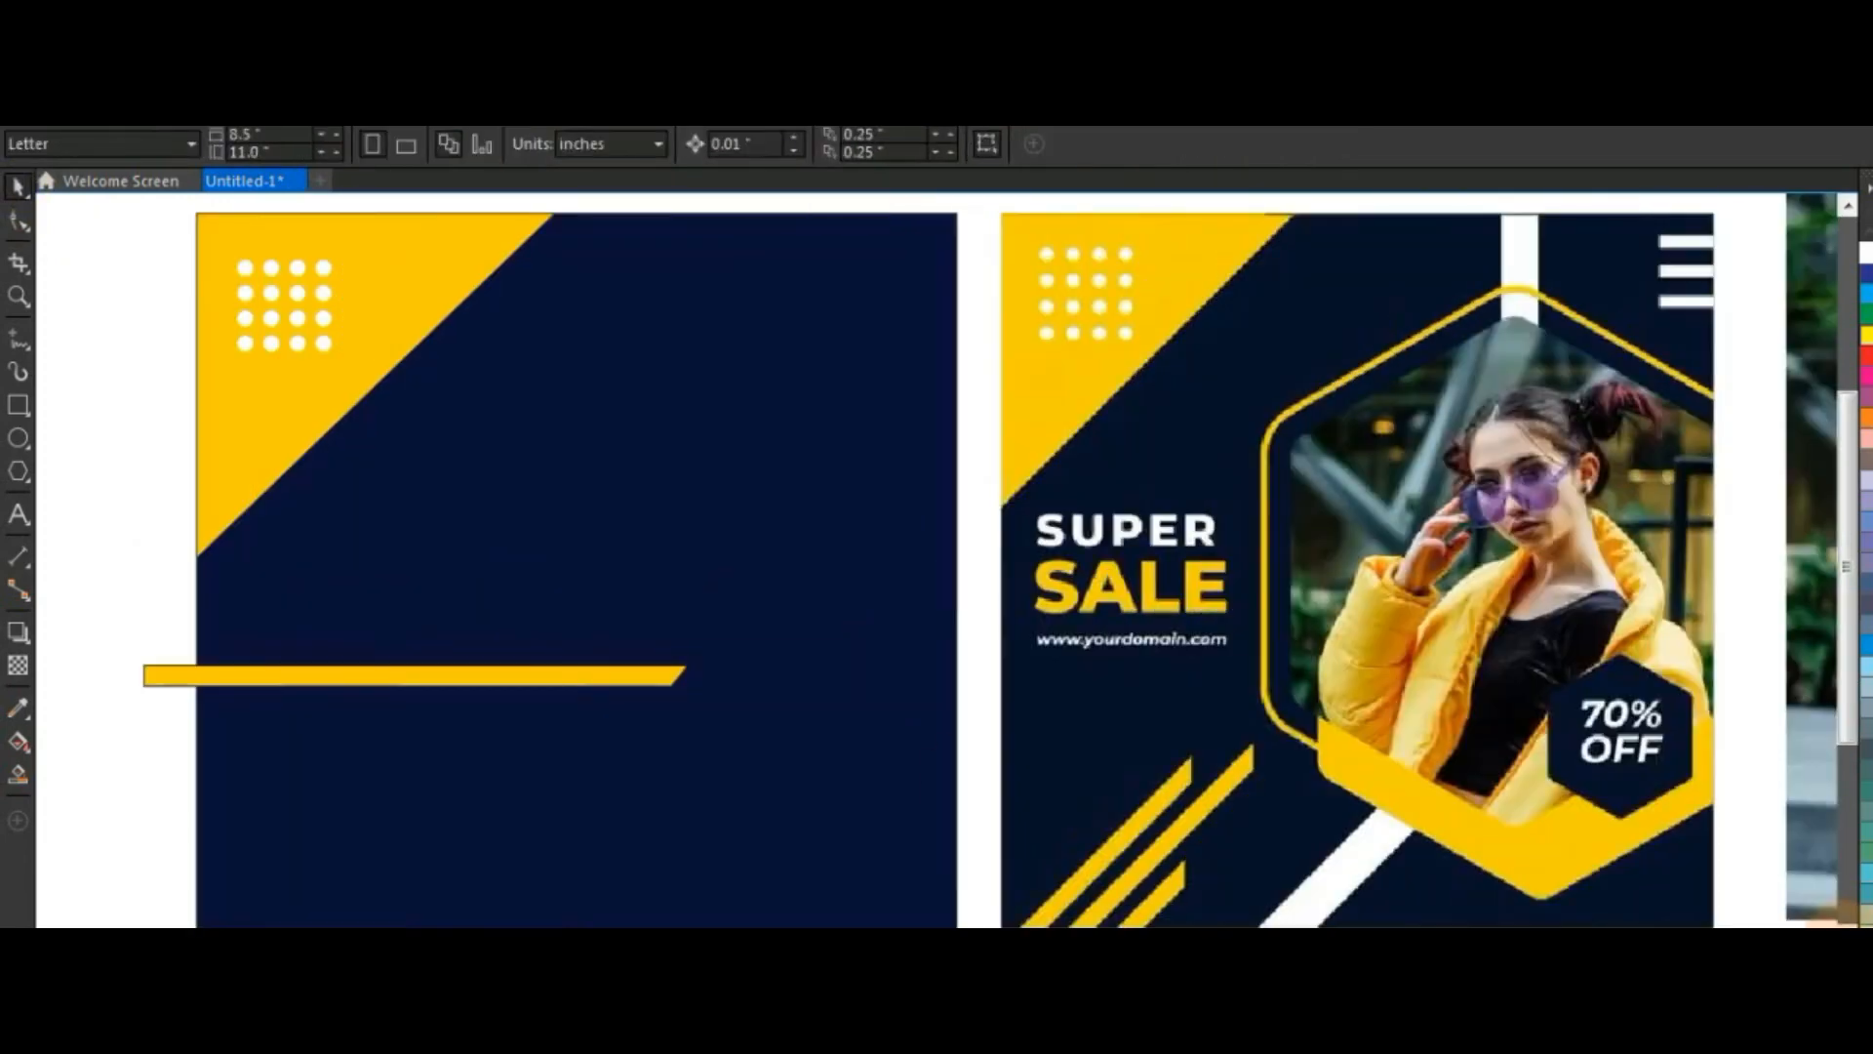
{"action": "scroll", "coordinate": [937, 556], "scroll_direction": "down", "scroll_amount": 3}
{"action": "left_click", "coordinate": [572, 505]}
{"action": "left_click", "coordinate": [585, 143]}
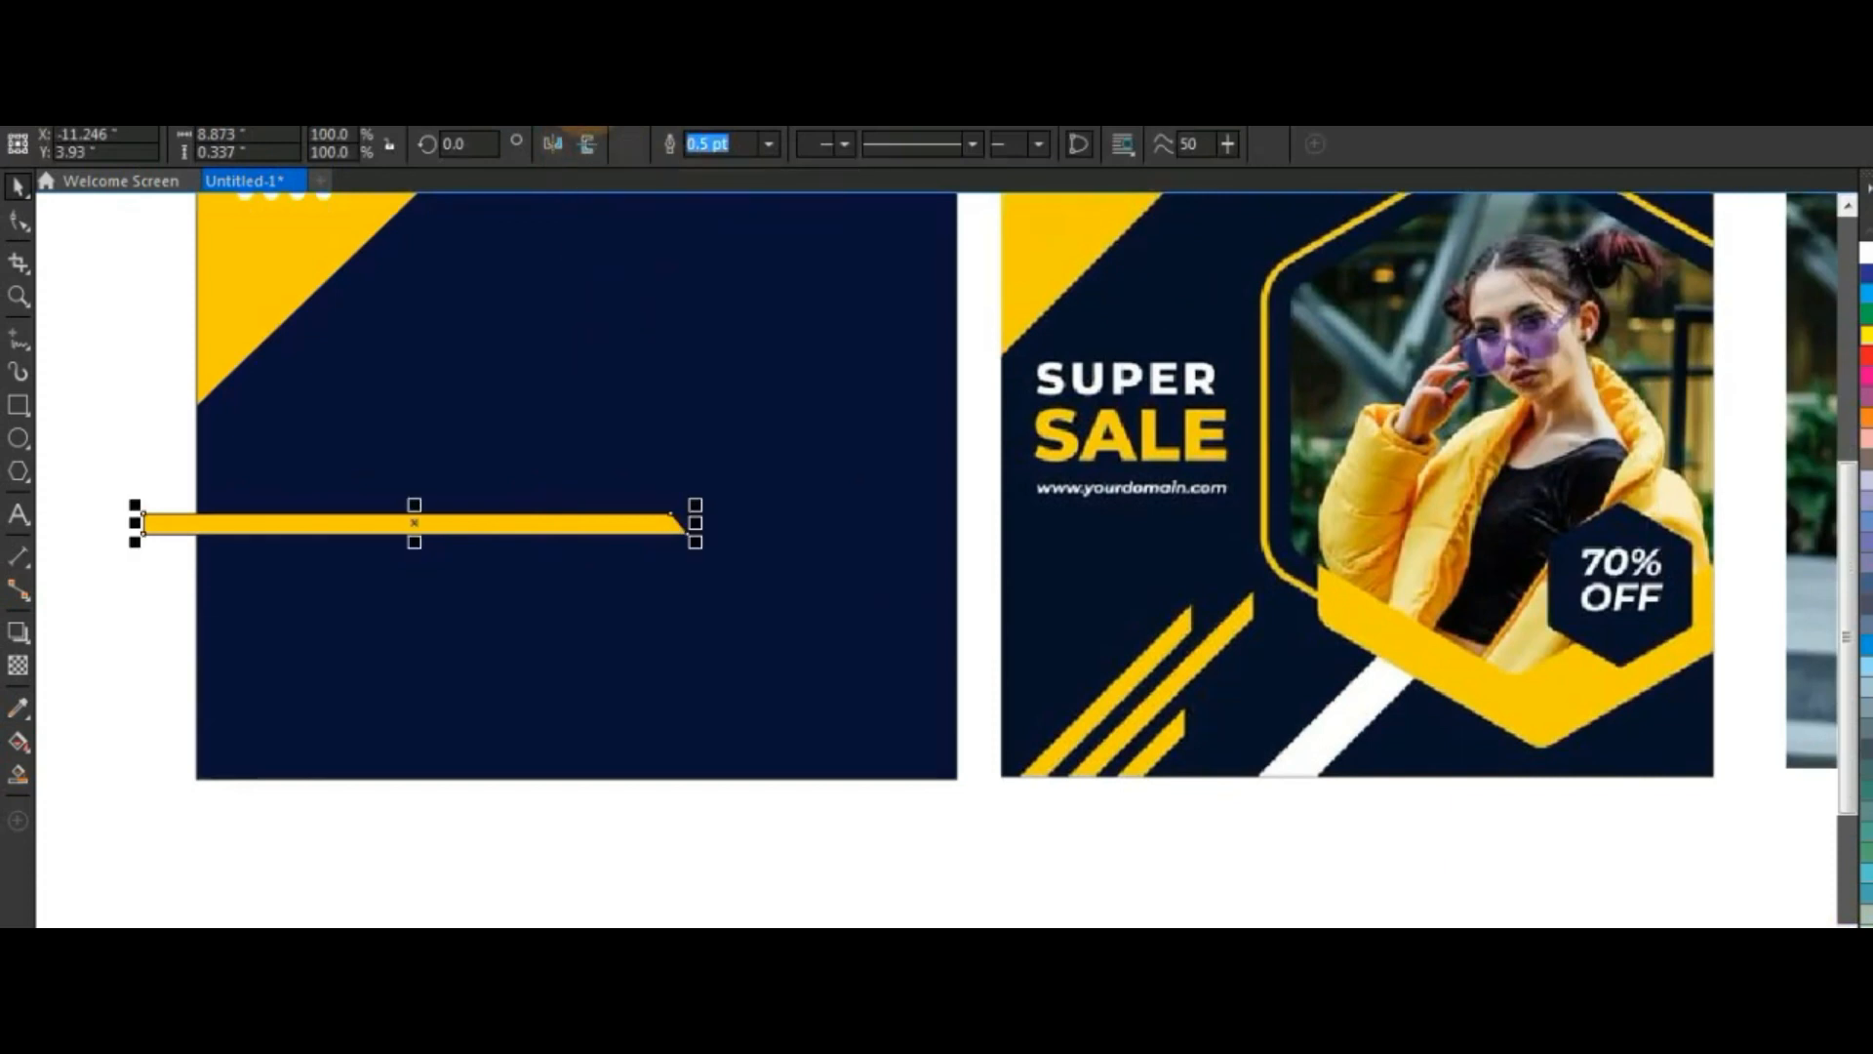
{"action": "left_click", "coordinate": [592, 144]}
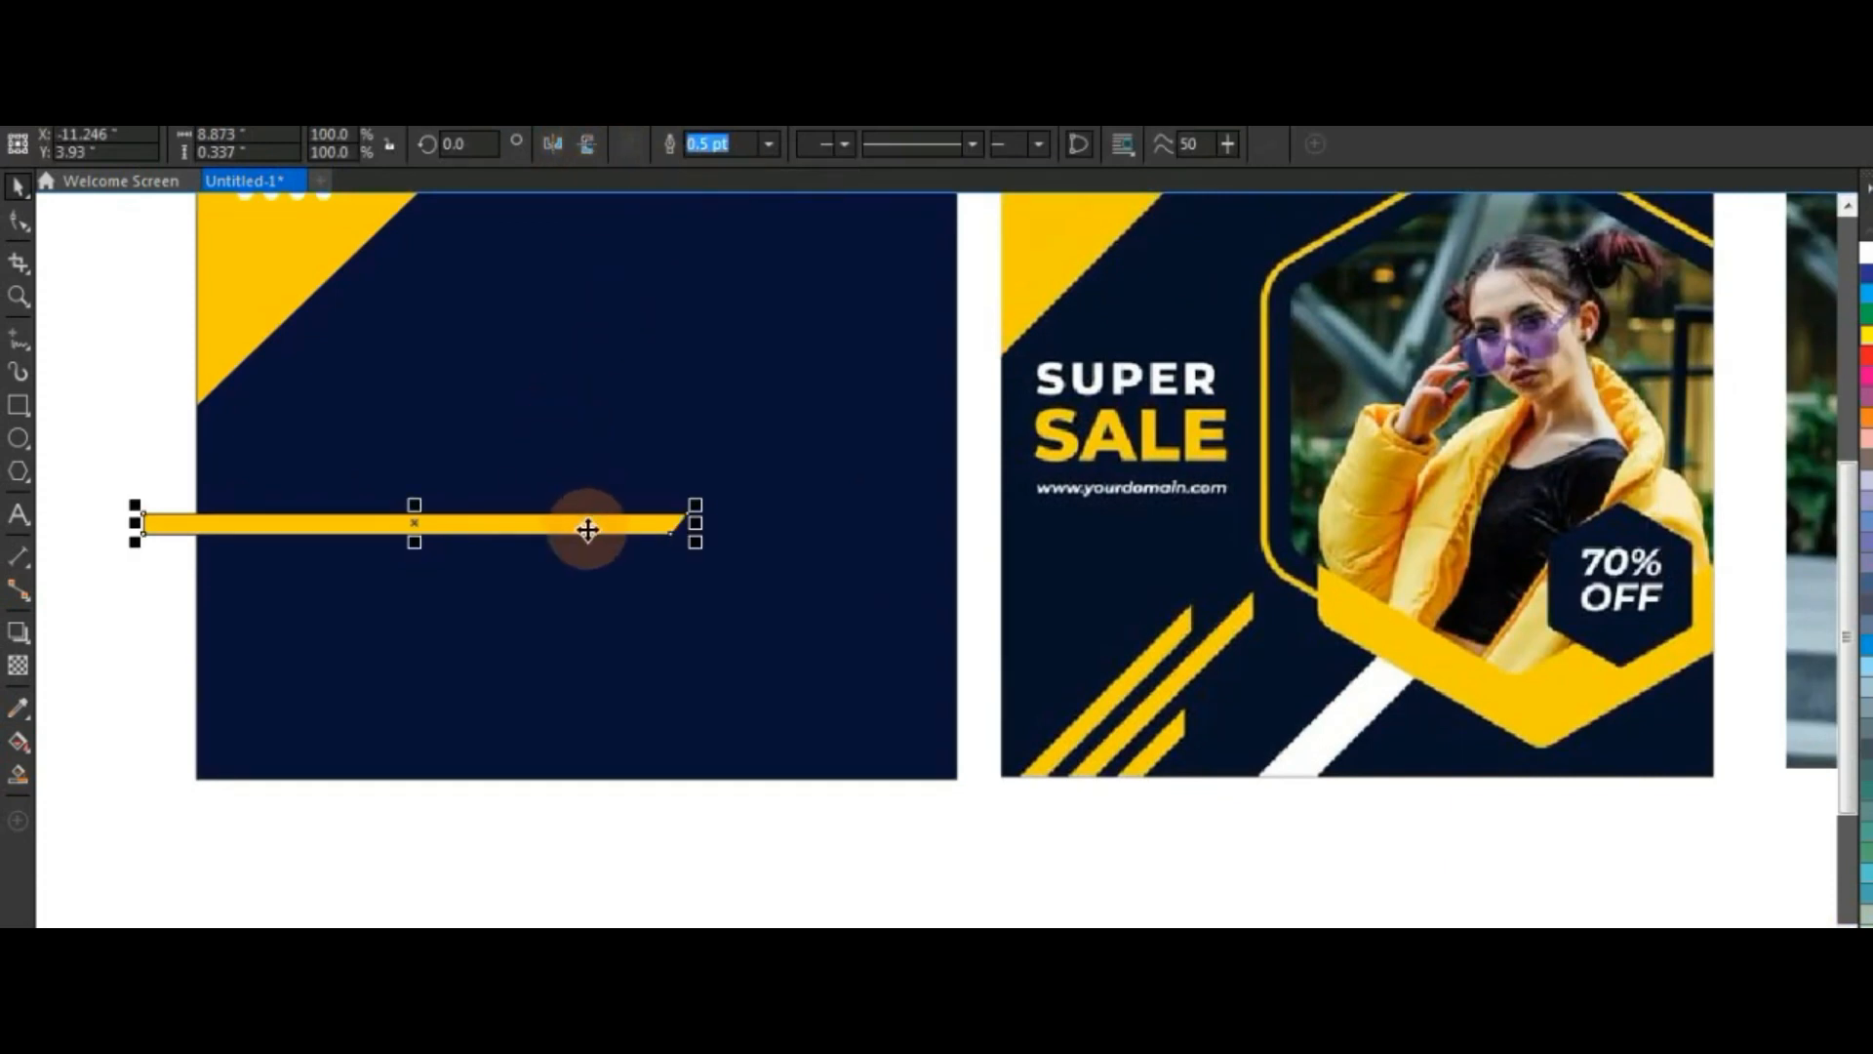
Duplicate the slanted yellow bar twice into a staggered stack of three and select all three bars
{"action": "left_click_drag", "start_coordinate": [587, 529], "coordinate": [476, 594]}
{"action": "left_click", "coordinate": [464, 558], "text": "shift"}
{"action": "left_click", "coordinate": [462, 527], "text": "shift"}
Rotate the three yellow bars together to about 45.6° and move them over the navy square's lower-left corner
{"action": "left_click", "coordinate": [686, 558]}
{"action": "left_click_drag", "start_coordinate": [748, 612], "coordinate": [630, 364]}
{"action": "left_click", "coordinate": [542, 416]}
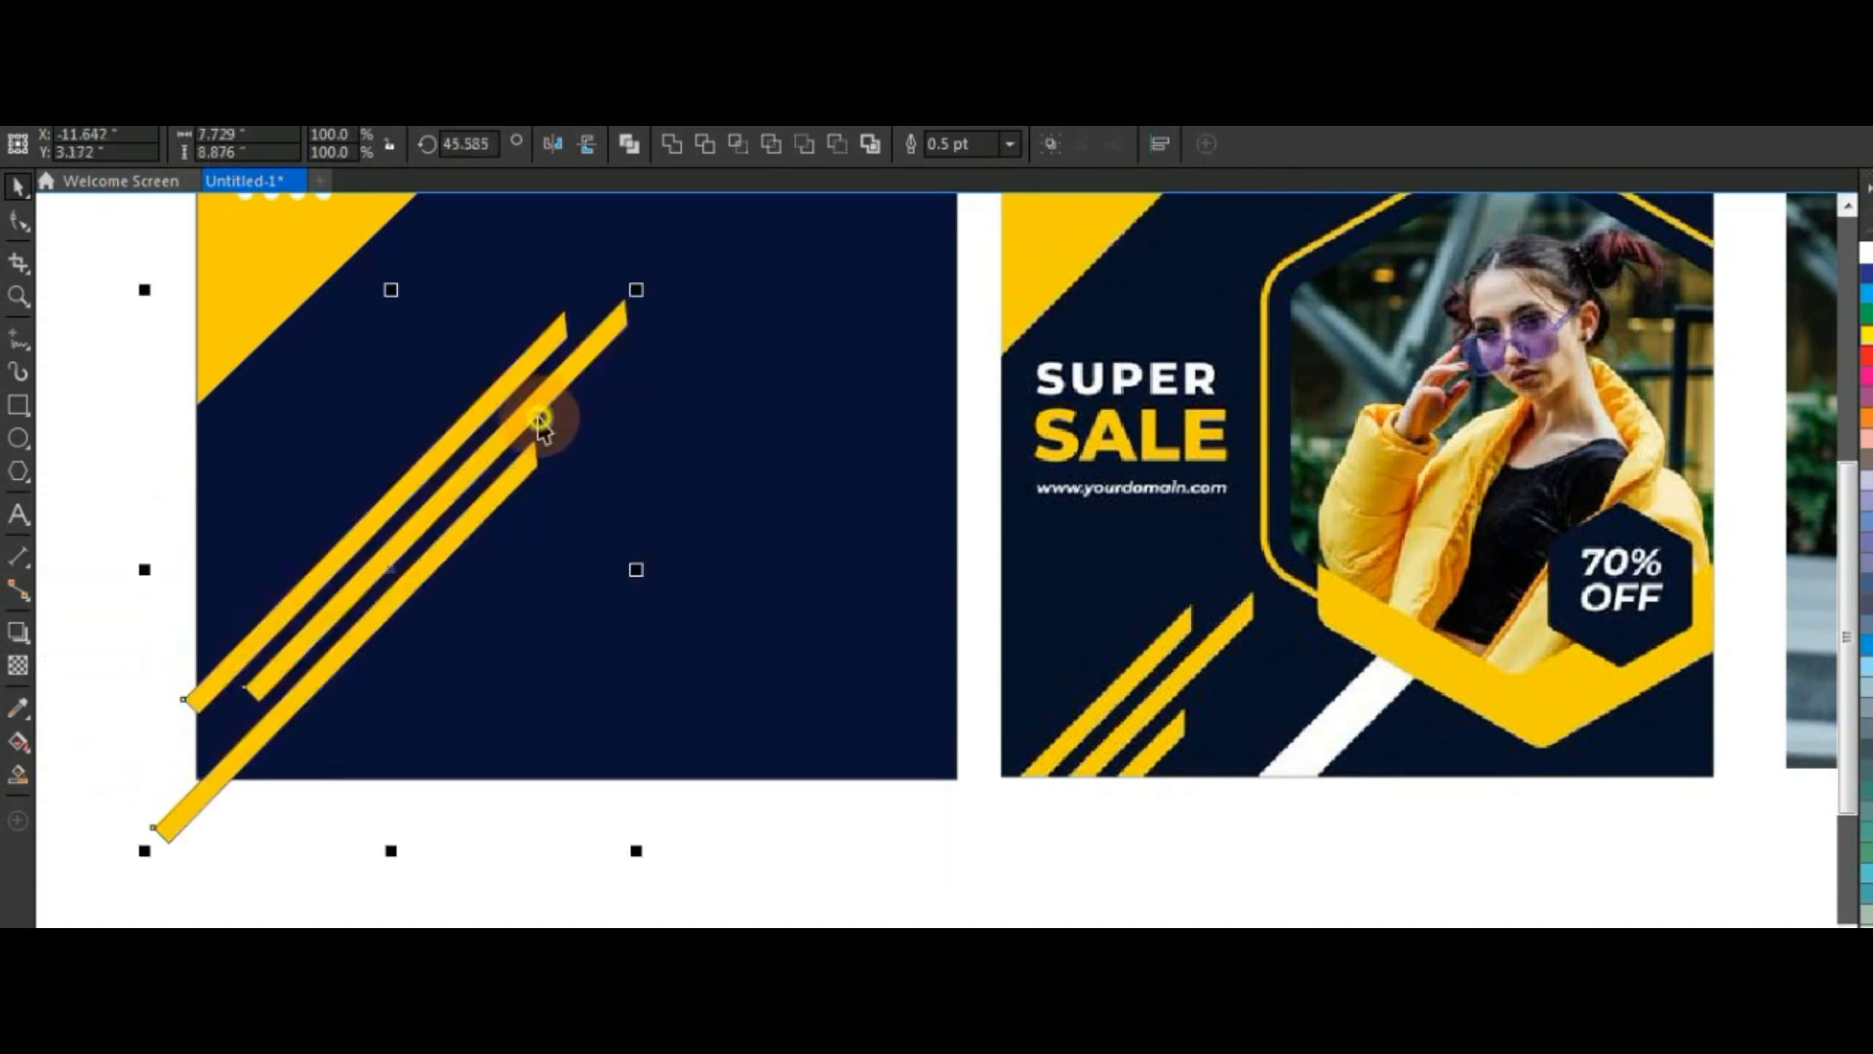
{"action": "left_click_drag", "start_coordinate": [532, 412], "coordinate": [418, 632]}
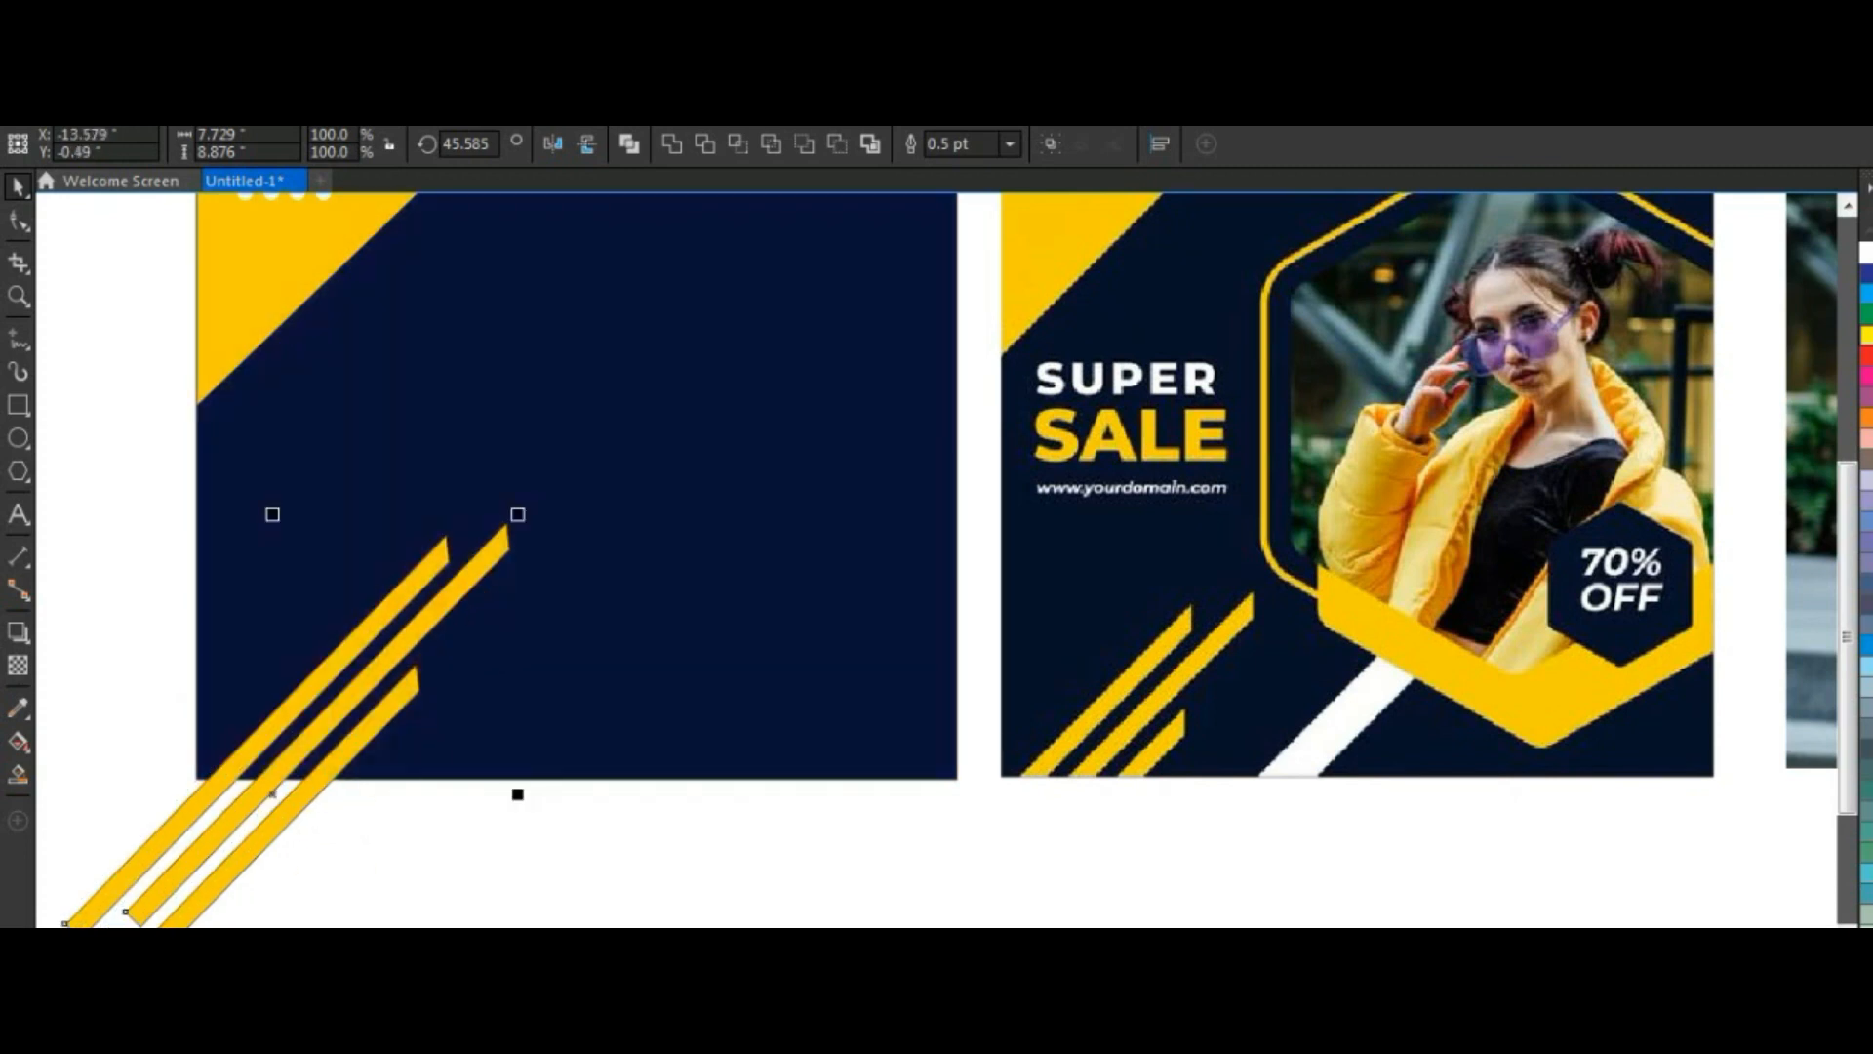
Remove the outlines of the three diagonal stripes and PowerClip them inside the navy square
{"action": "right_click", "coordinate": [414, 631]}
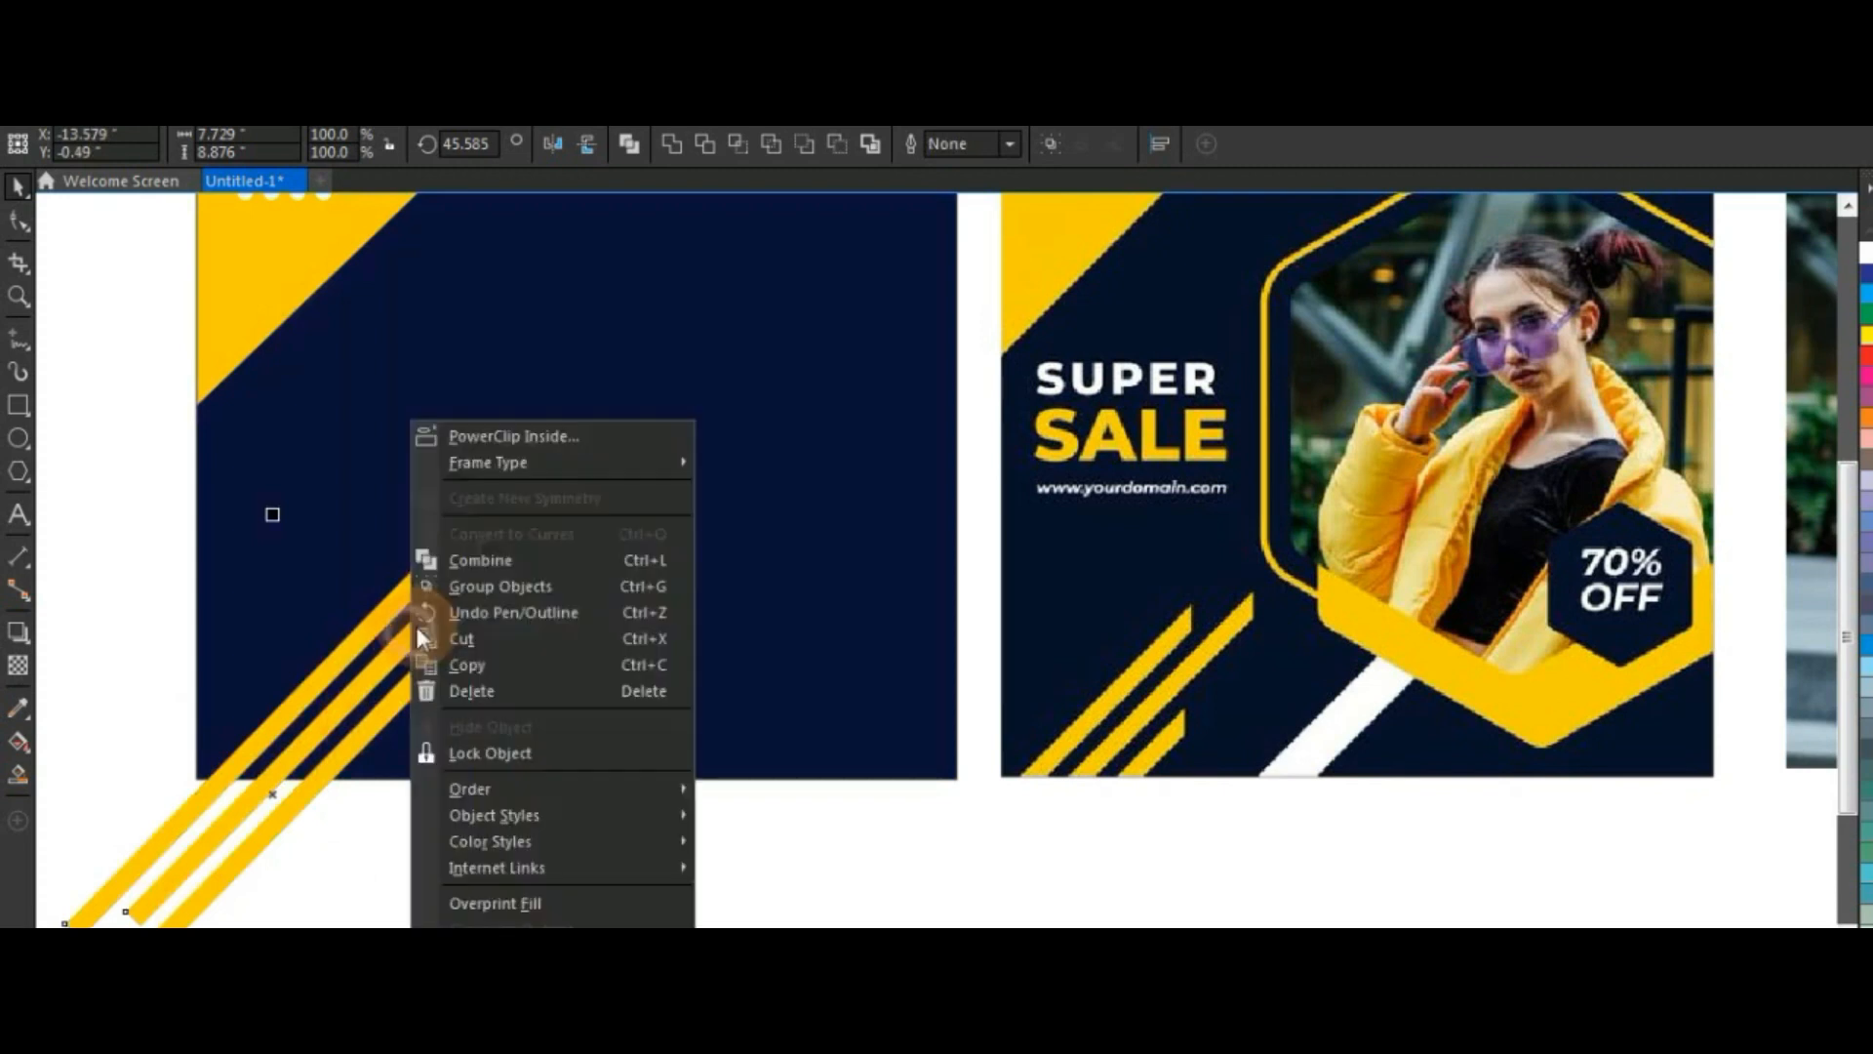
{"action": "left_click", "coordinate": [466, 436]}
{"action": "left_click", "coordinate": [574, 662]}
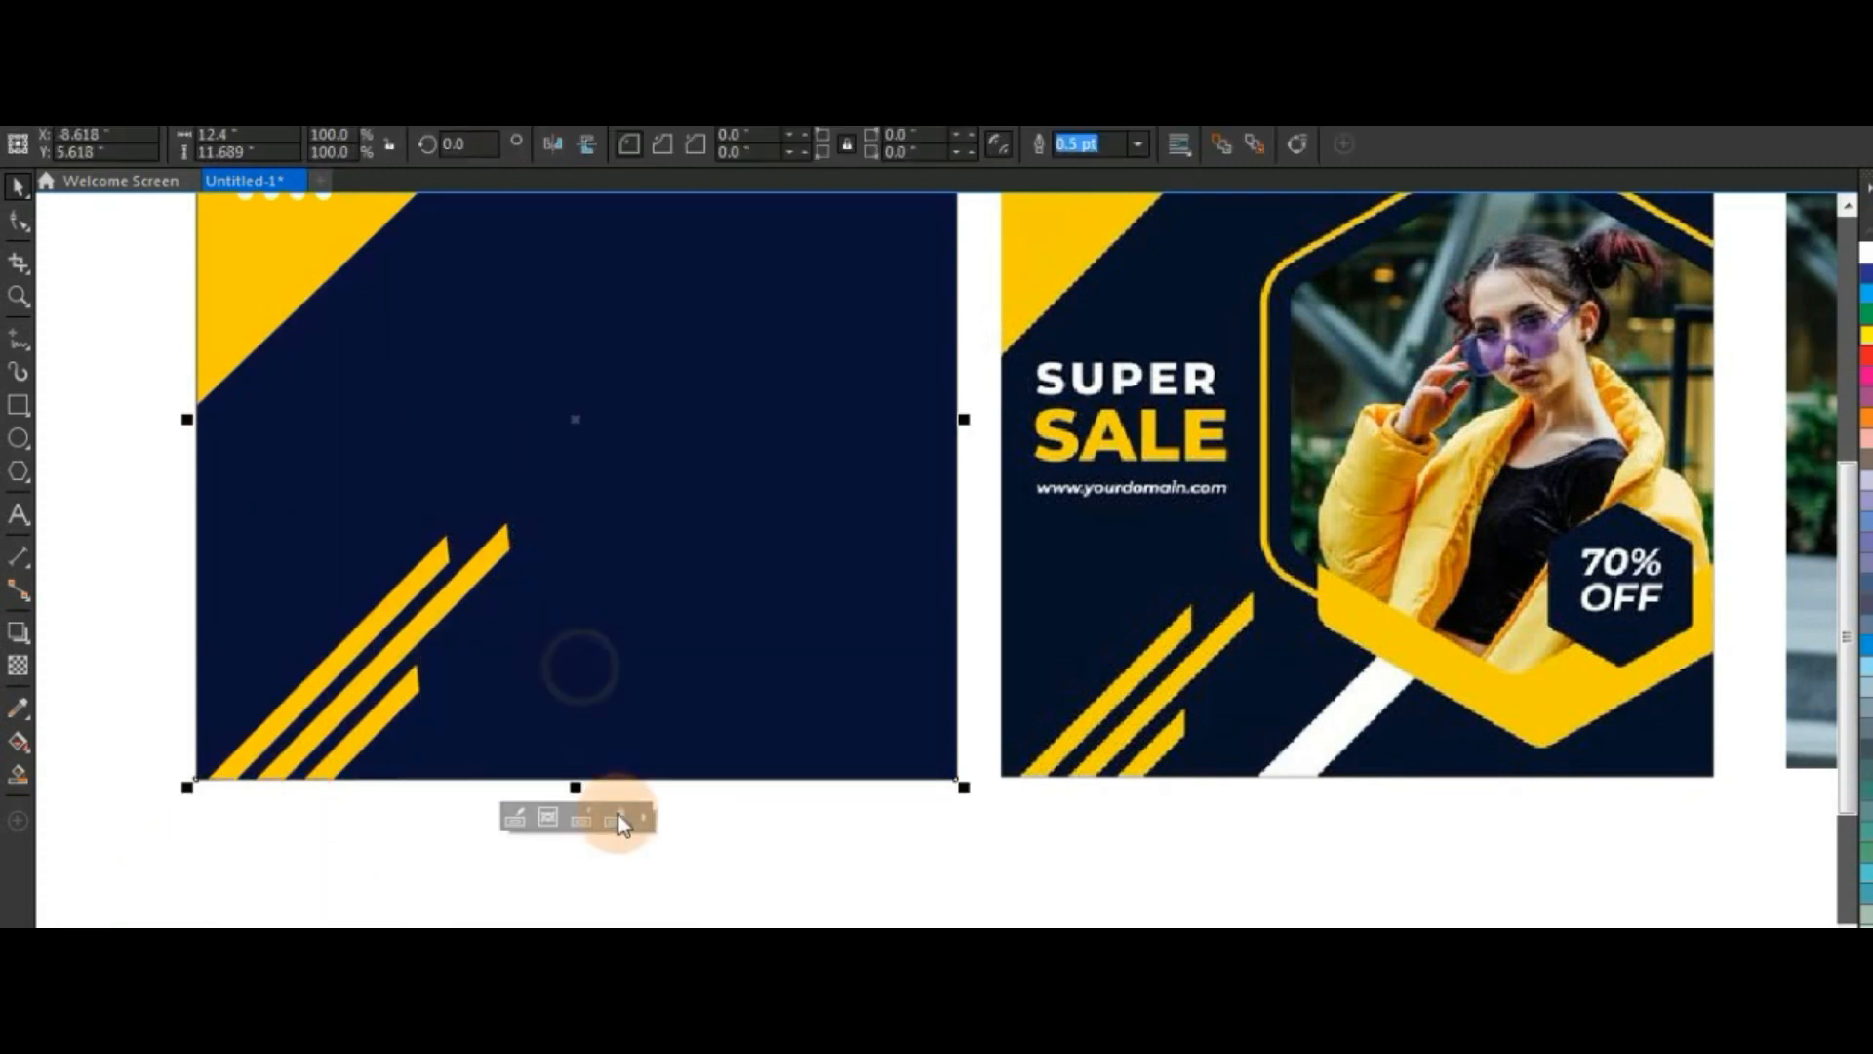
{"action": "left_click", "coordinate": [1087, 648], "text": "shift"}
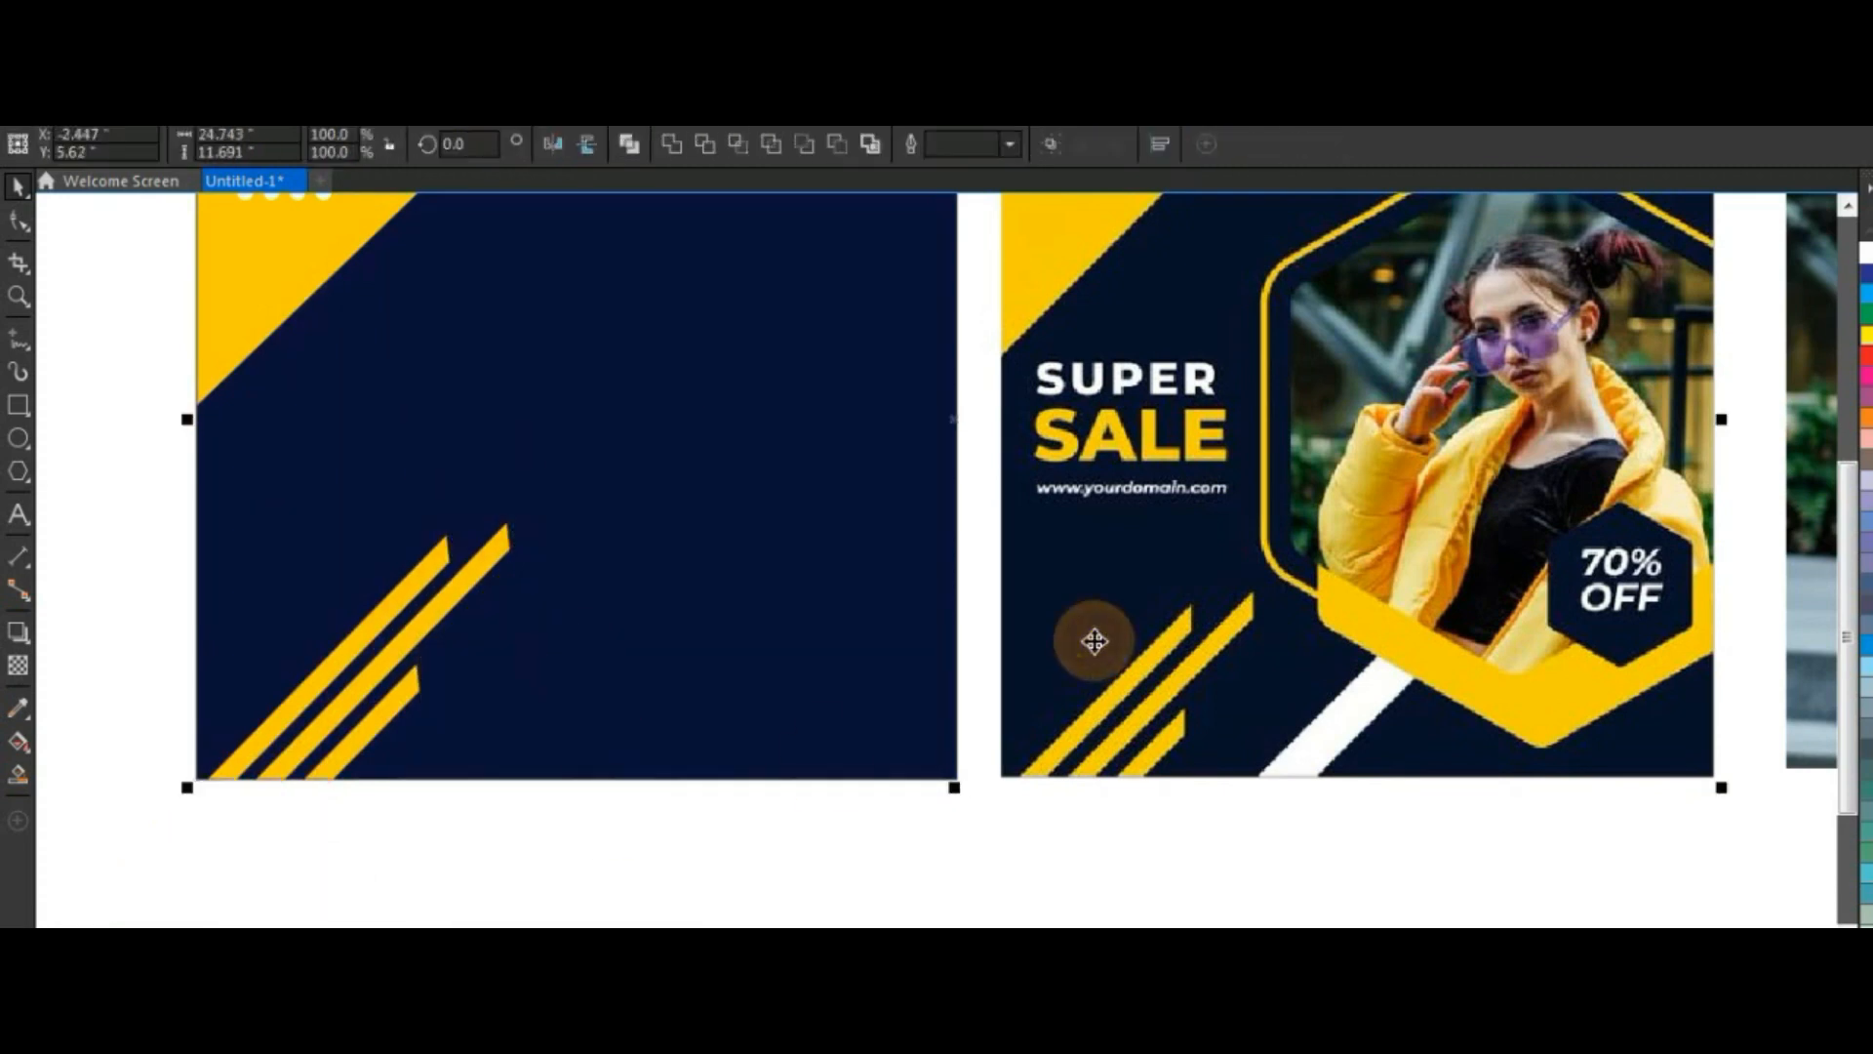
{"action": "scroll", "coordinate": [1092, 640], "scroll_direction": "up", "scroll_amount": 2}
{"action": "left_click", "coordinate": [656, 654]}
{"action": "left_click", "coordinate": [304, 656]}
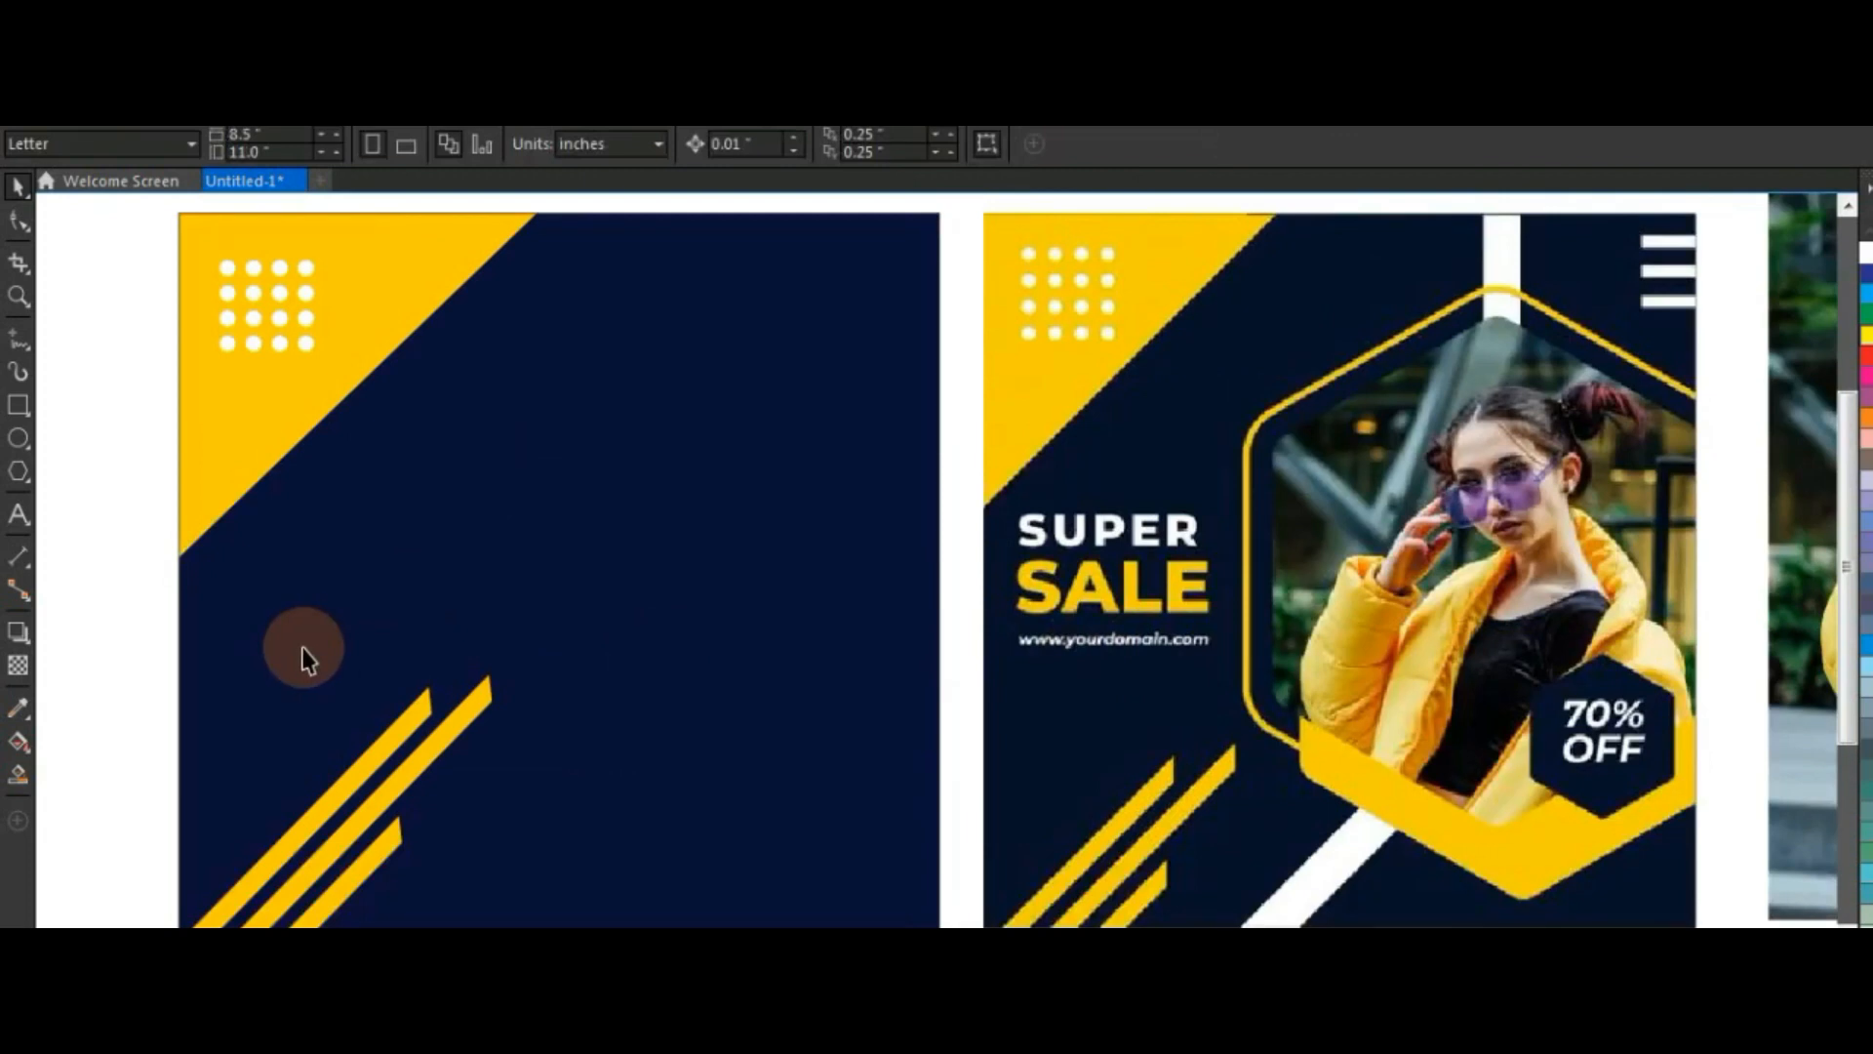
Draw a six-sided polygon about 4.61 by 5.32 in on the navy square's right half and fill it orange
{"action": "left_click", "coordinate": [19, 466]}
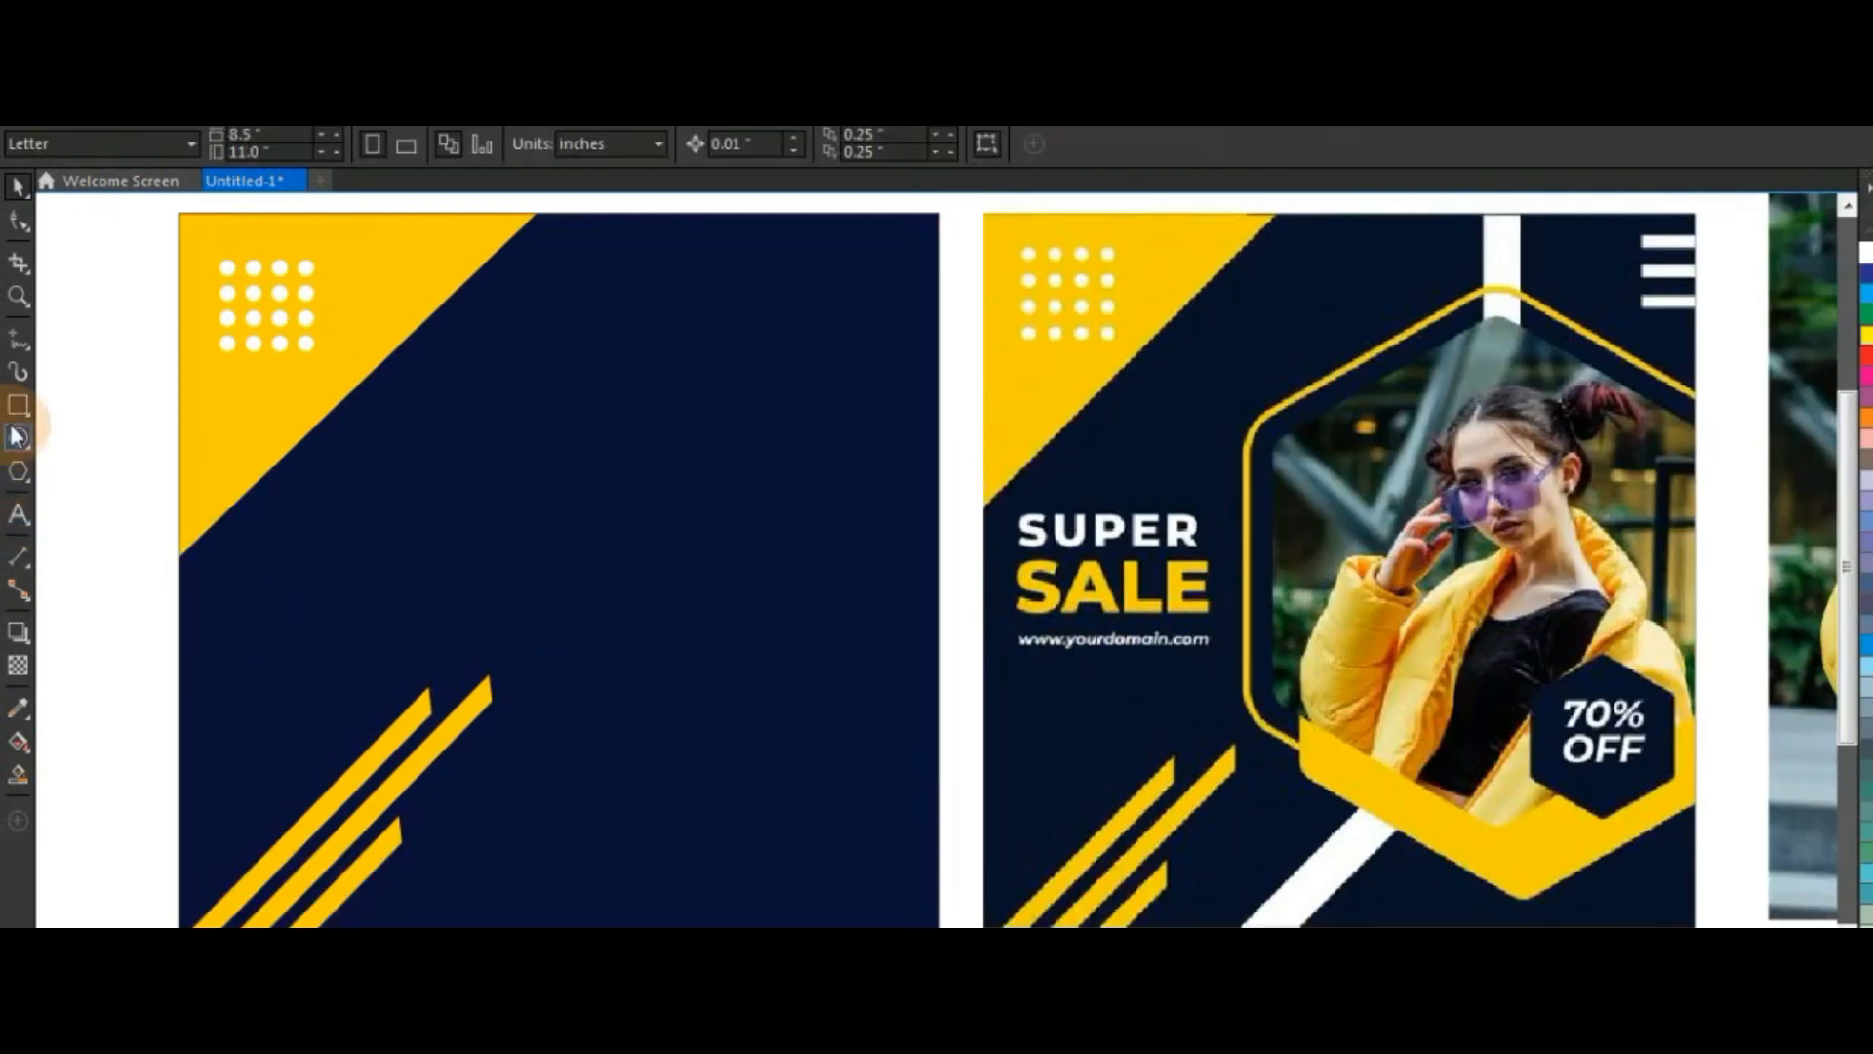
{"action": "left_click_drag", "start_coordinate": [540, 408], "coordinate": [783, 722]}
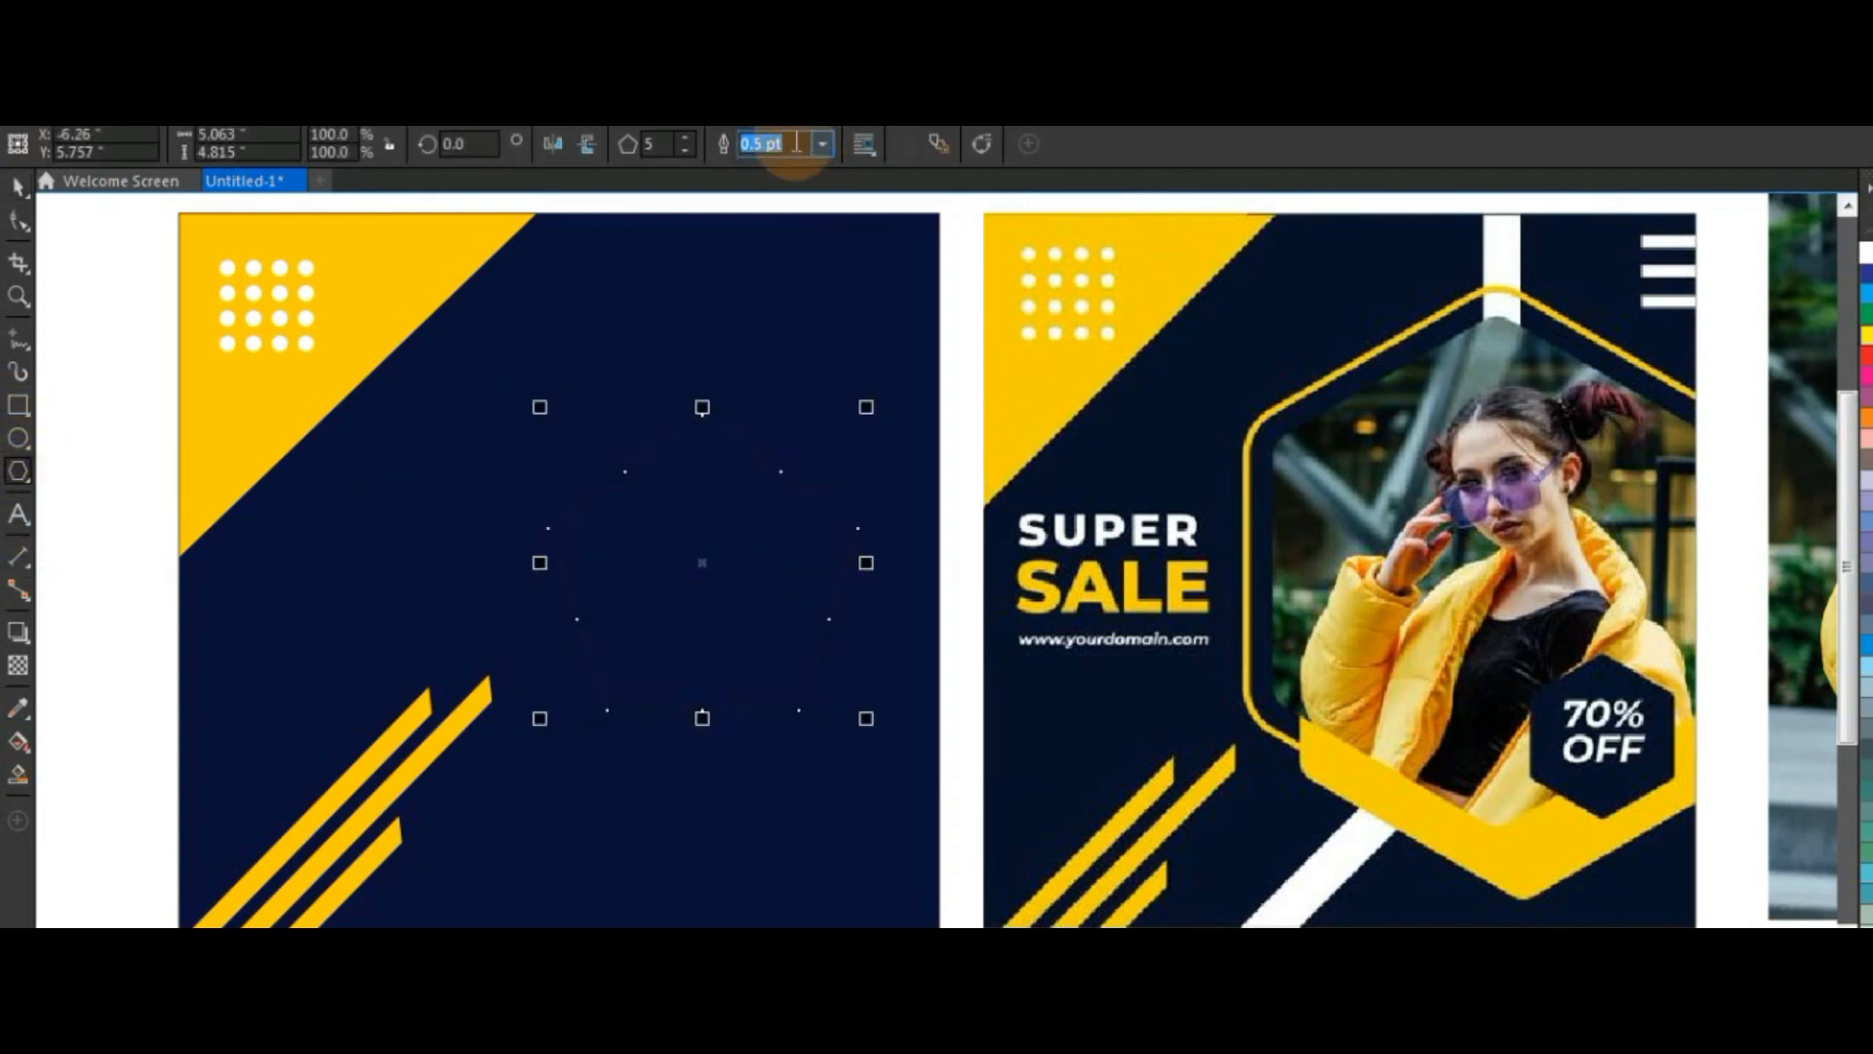
{"action": "left_click", "coordinate": [686, 140]}
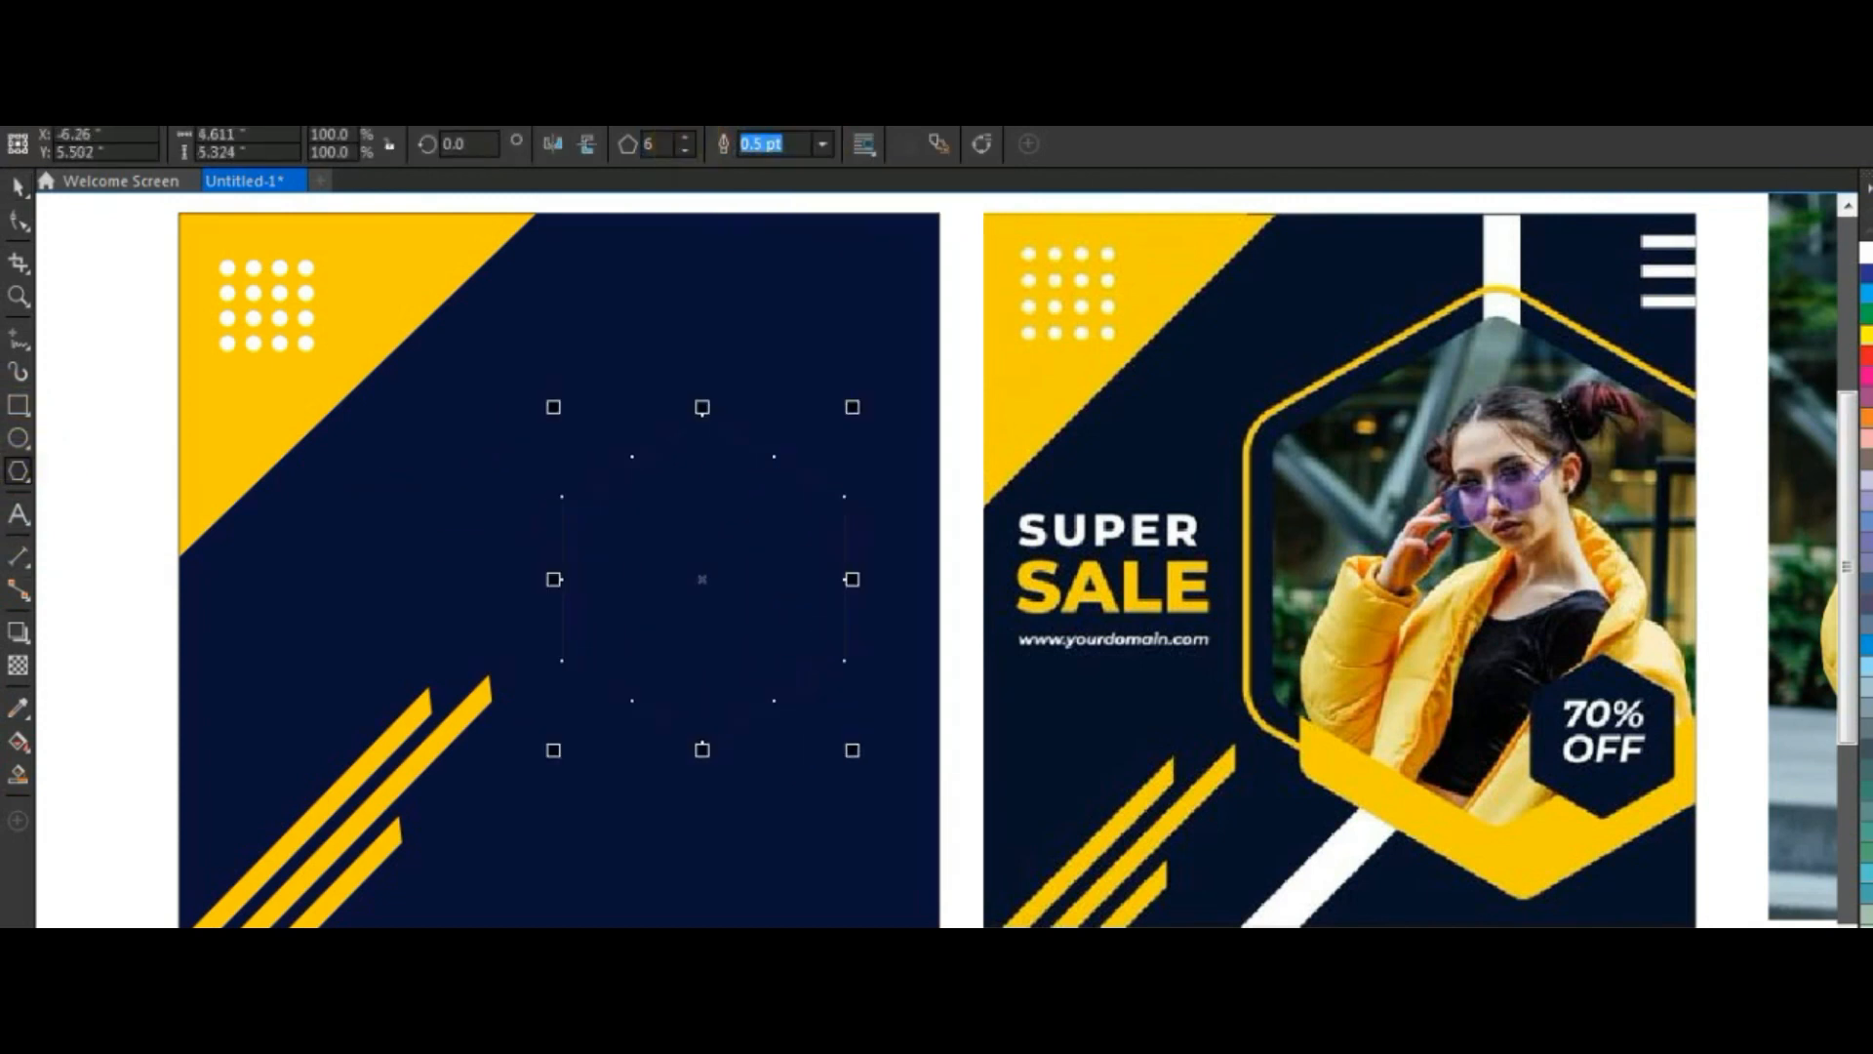
{"action": "left_click", "coordinate": [1866, 420]}
Enlarge the hexagon to about 7.53 by 8.69 in and position it slightly past the navy square's right edge
{"action": "left_click", "coordinate": [17, 185]}
{"action": "left_click_drag", "start_coordinate": [855, 402], "coordinate": [943, 301]}
{"action": "mouse_move", "coordinate": [801, 473]}
{"action": "left_mouse_down"}
{"action": "mouse_move", "coordinate": [840, 467]}
{"action": "mouse_move", "coordinate": [769, 488]}
{"action": "left_mouse_up"}
{"action": "left_click", "coordinate": [790, 480]}
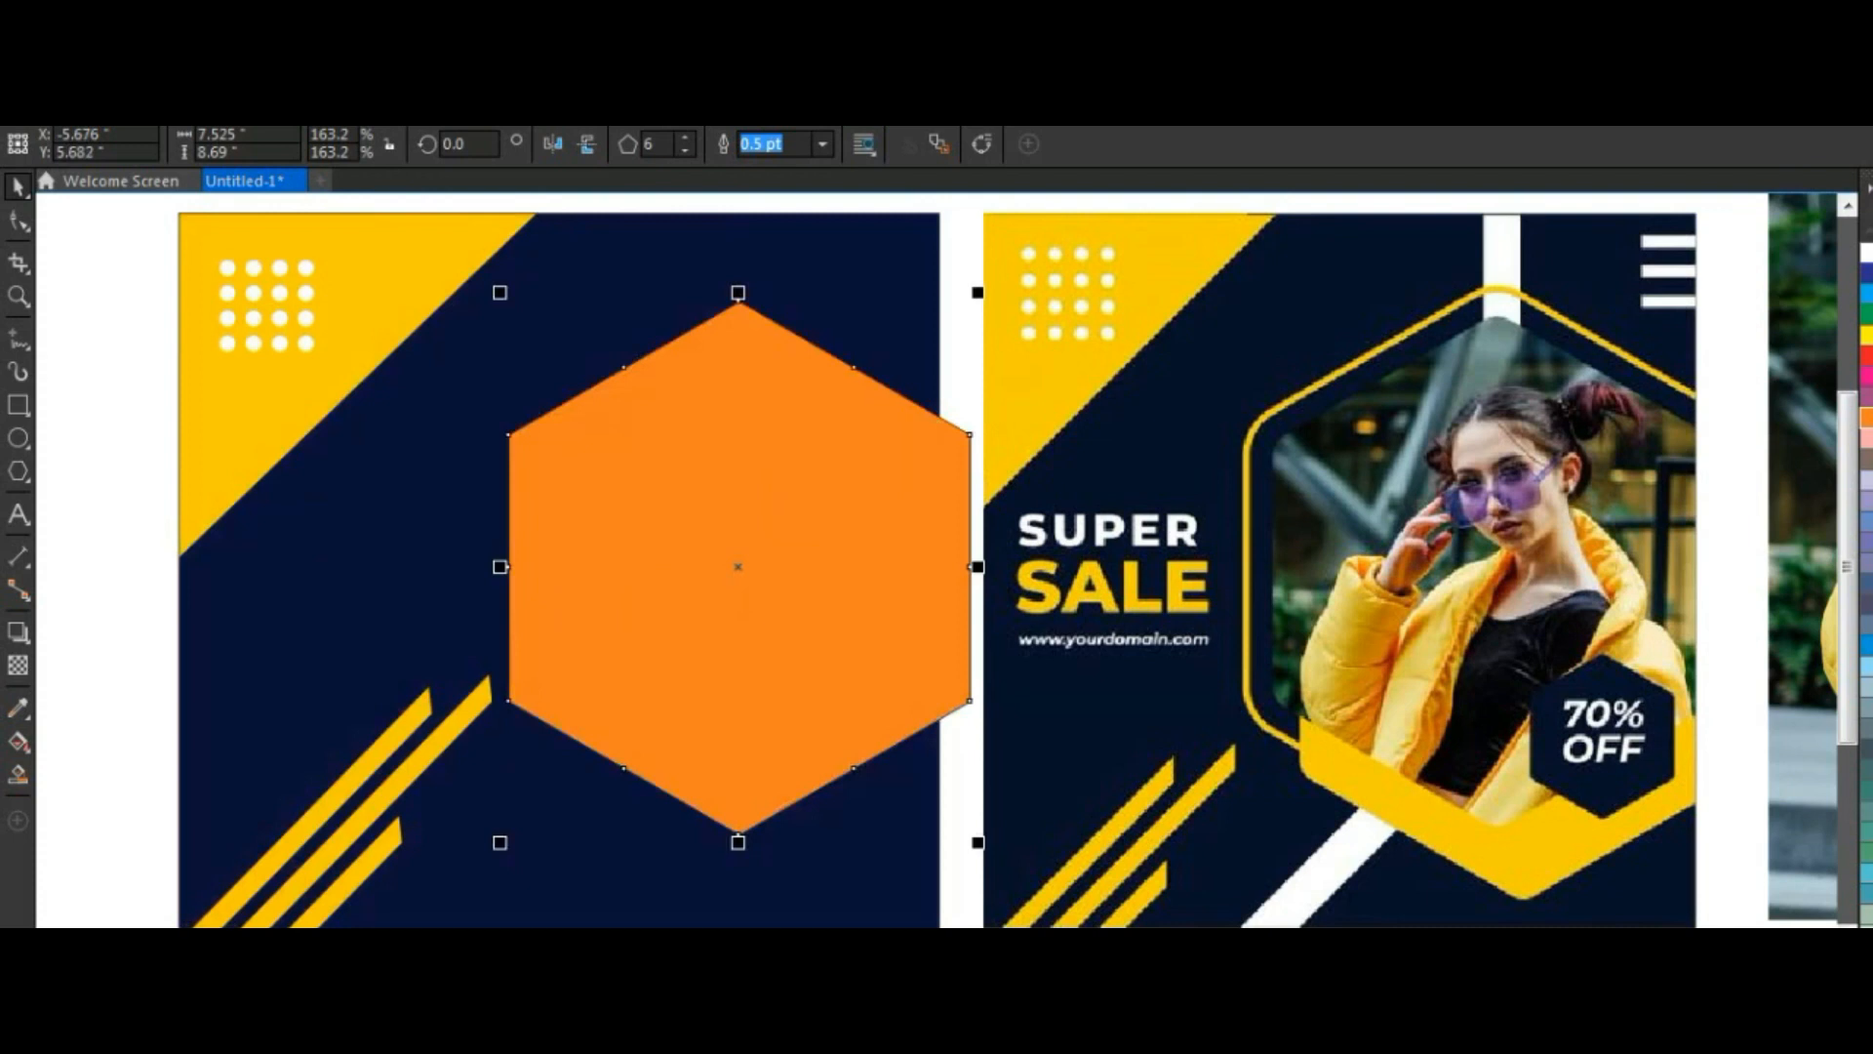
Fill the hexagon with golden yellow and remove its outline
{"action": "left_click", "coordinate": [195, 942]}
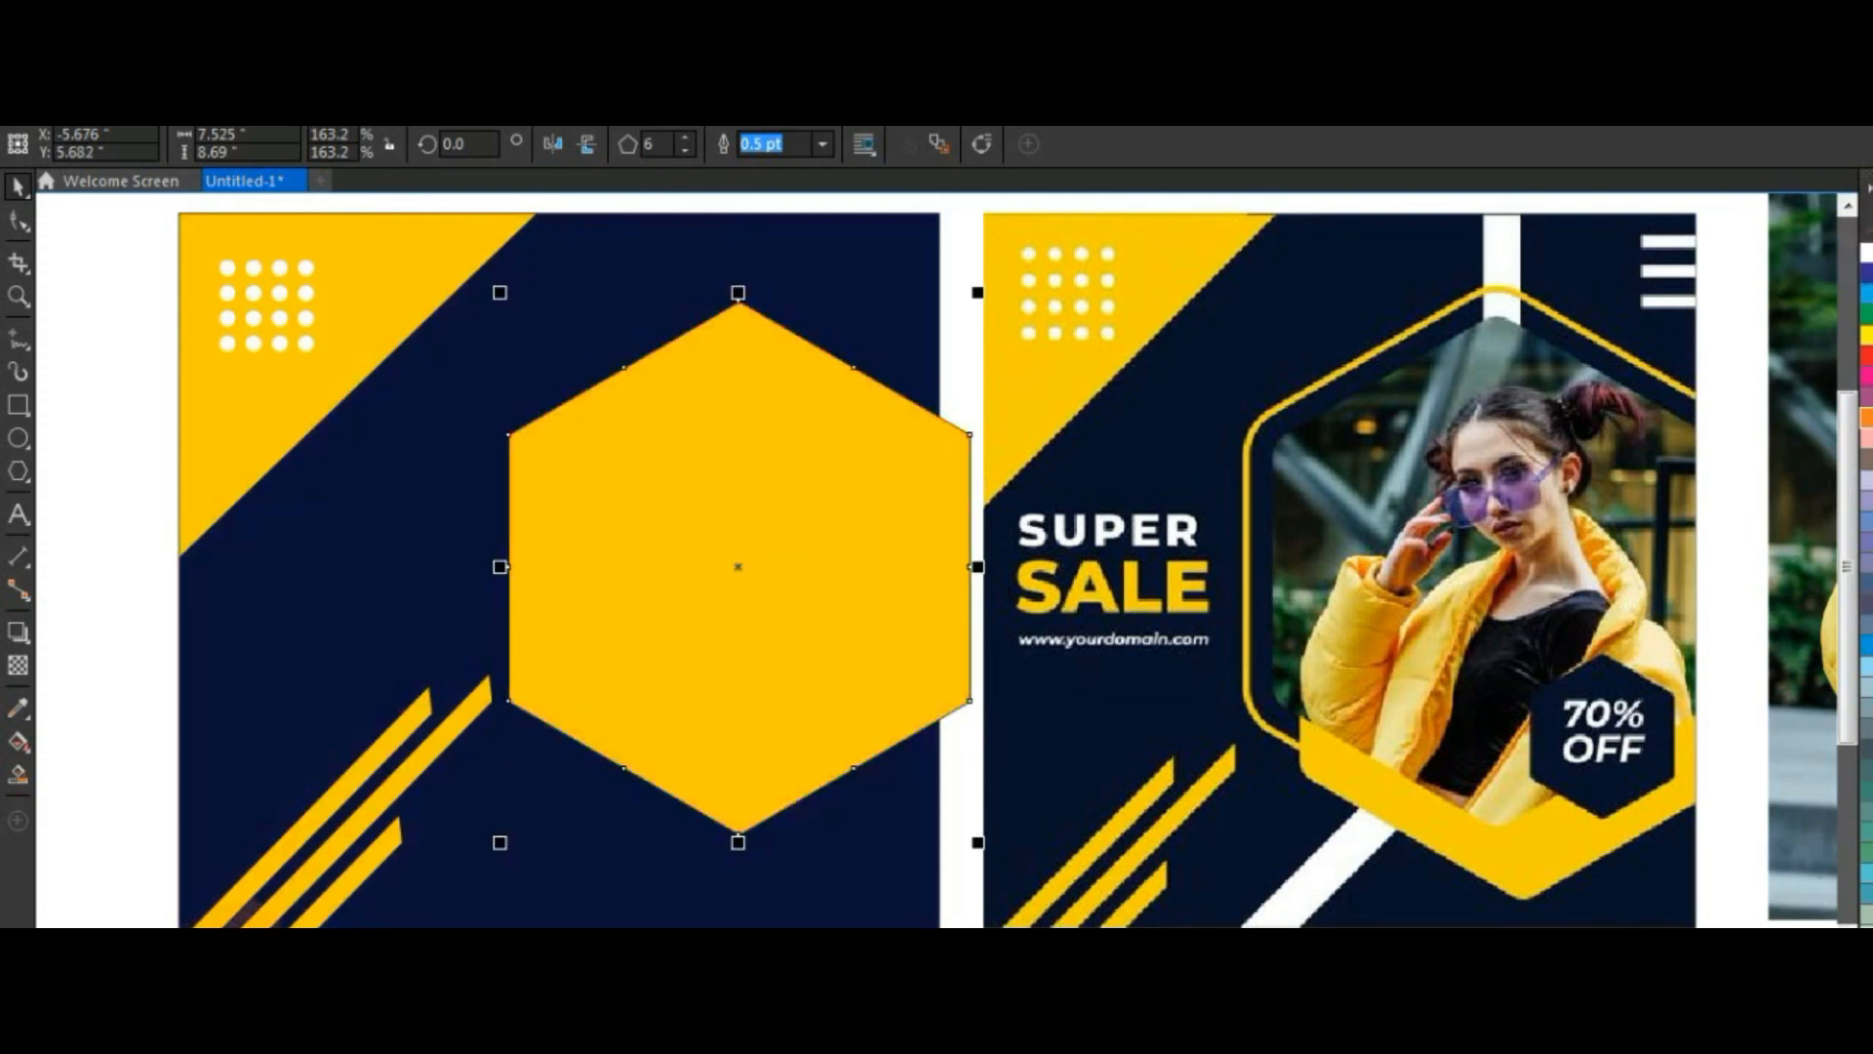
{"action": "right_click", "coordinate": [73, 942]}
{"action": "left_click", "coordinate": [80, 552]}
{"action": "left_click", "coordinate": [784, 473]}
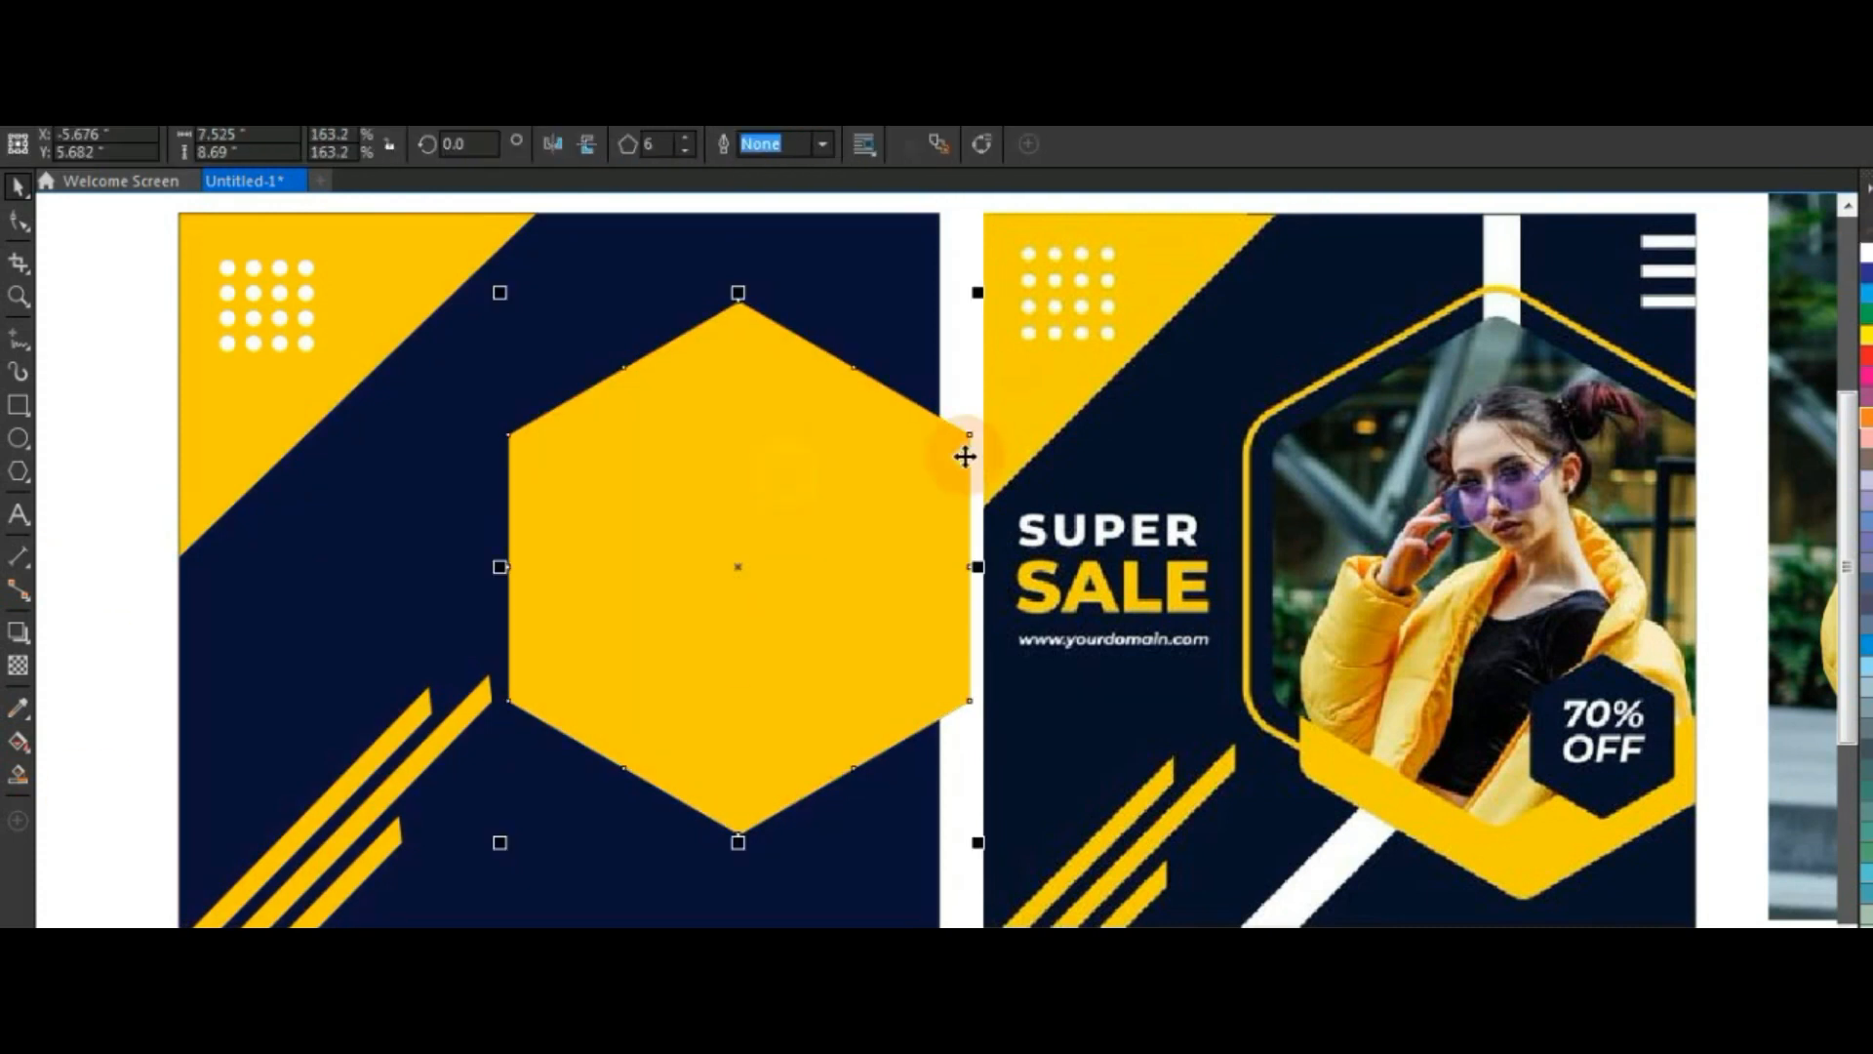
Add two concentric hexagon copies inside the yellow one: navy about 7.06 by 8.15 in and white about 6.36 by 7.35 in
{"action": "left_click_drag", "start_coordinate": [978, 293], "coordinate": [975, 318]}
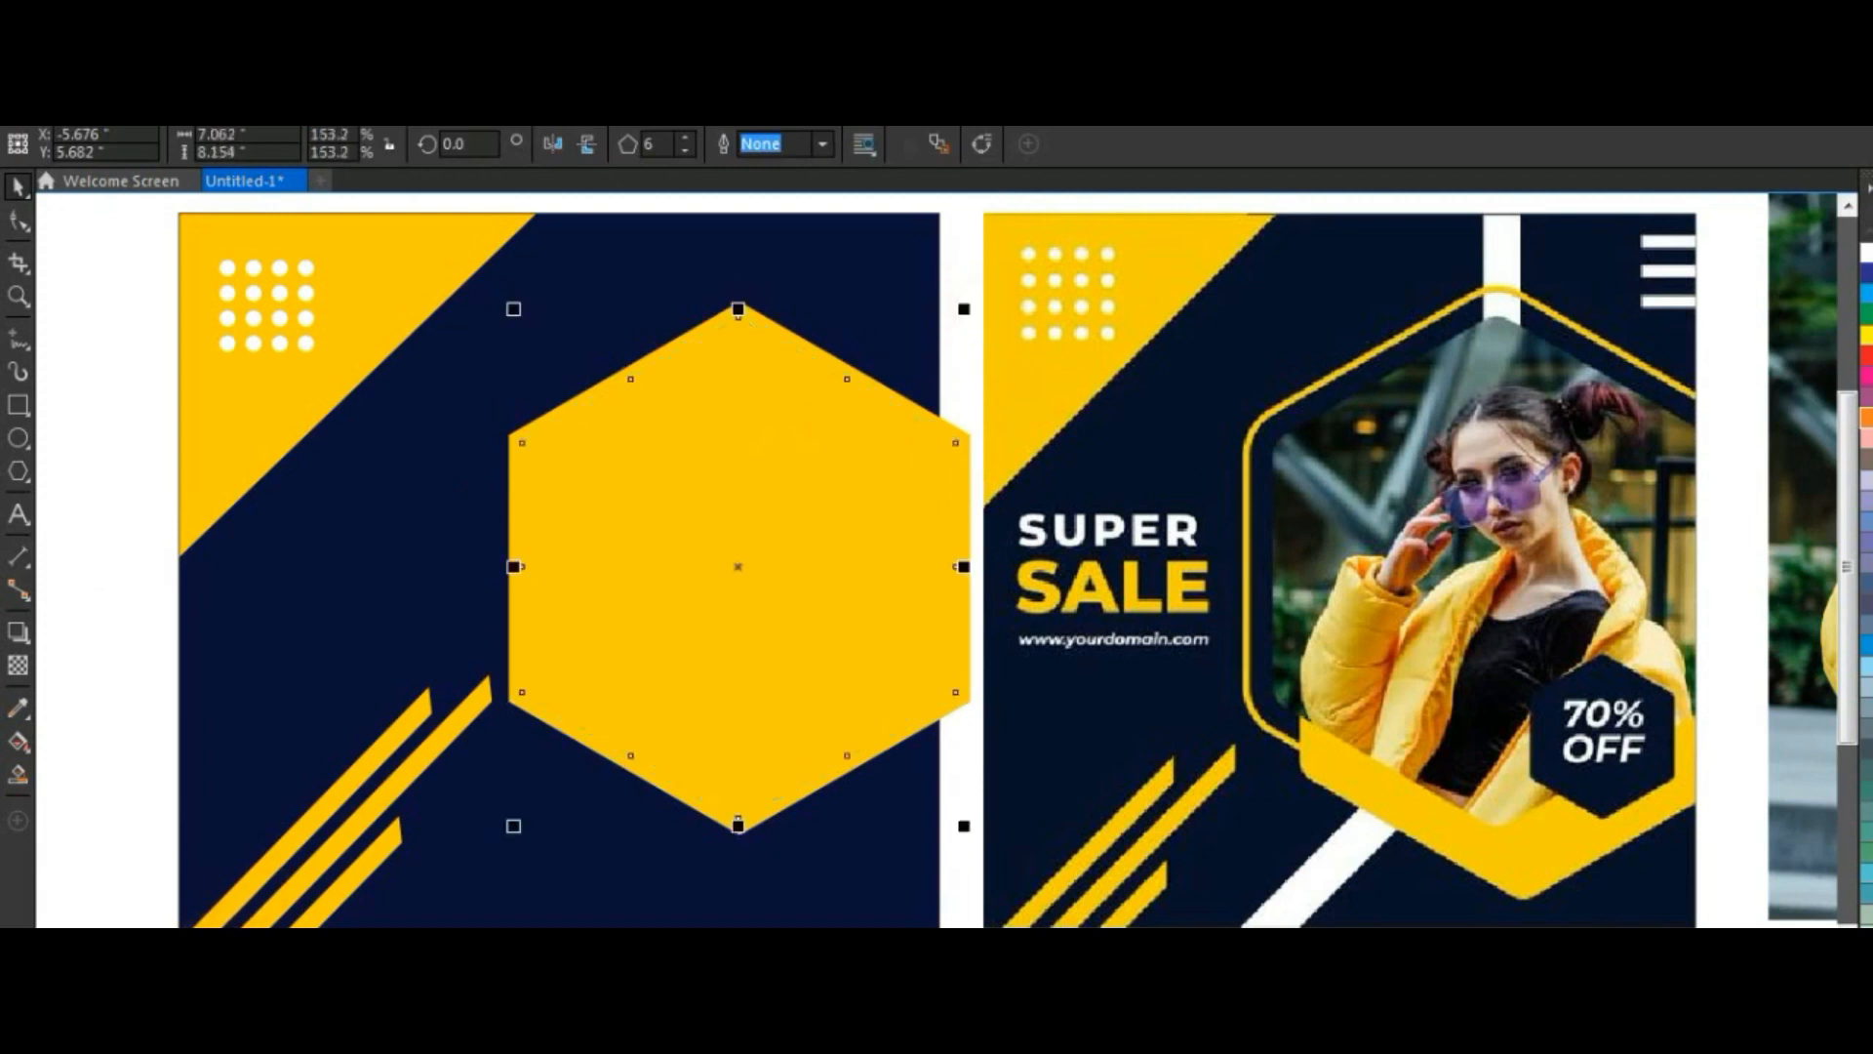
{"action": "left_click", "coordinate": [73, 941]}
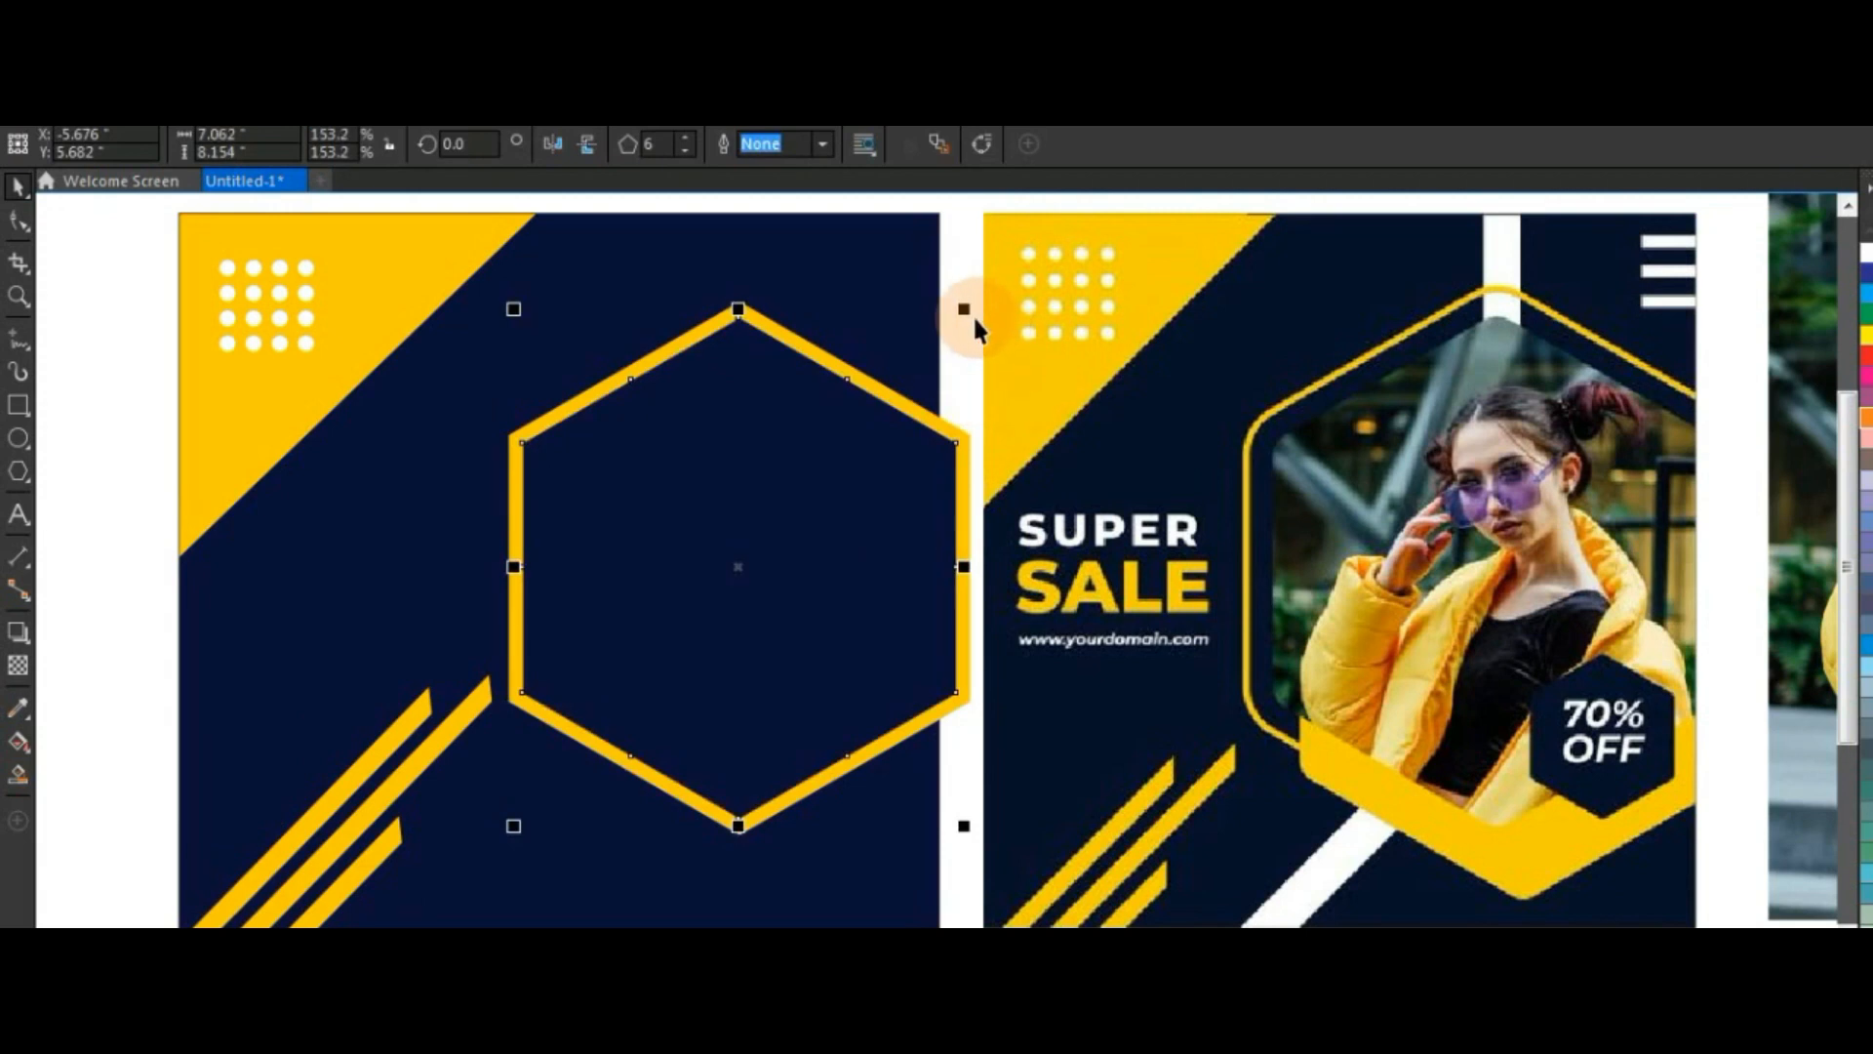
{"action": "left_click_drag", "start_coordinate": [966, 311], "coordinate": [963, 337]}
{"action": "left_click", "coordinate": [276, 946]}
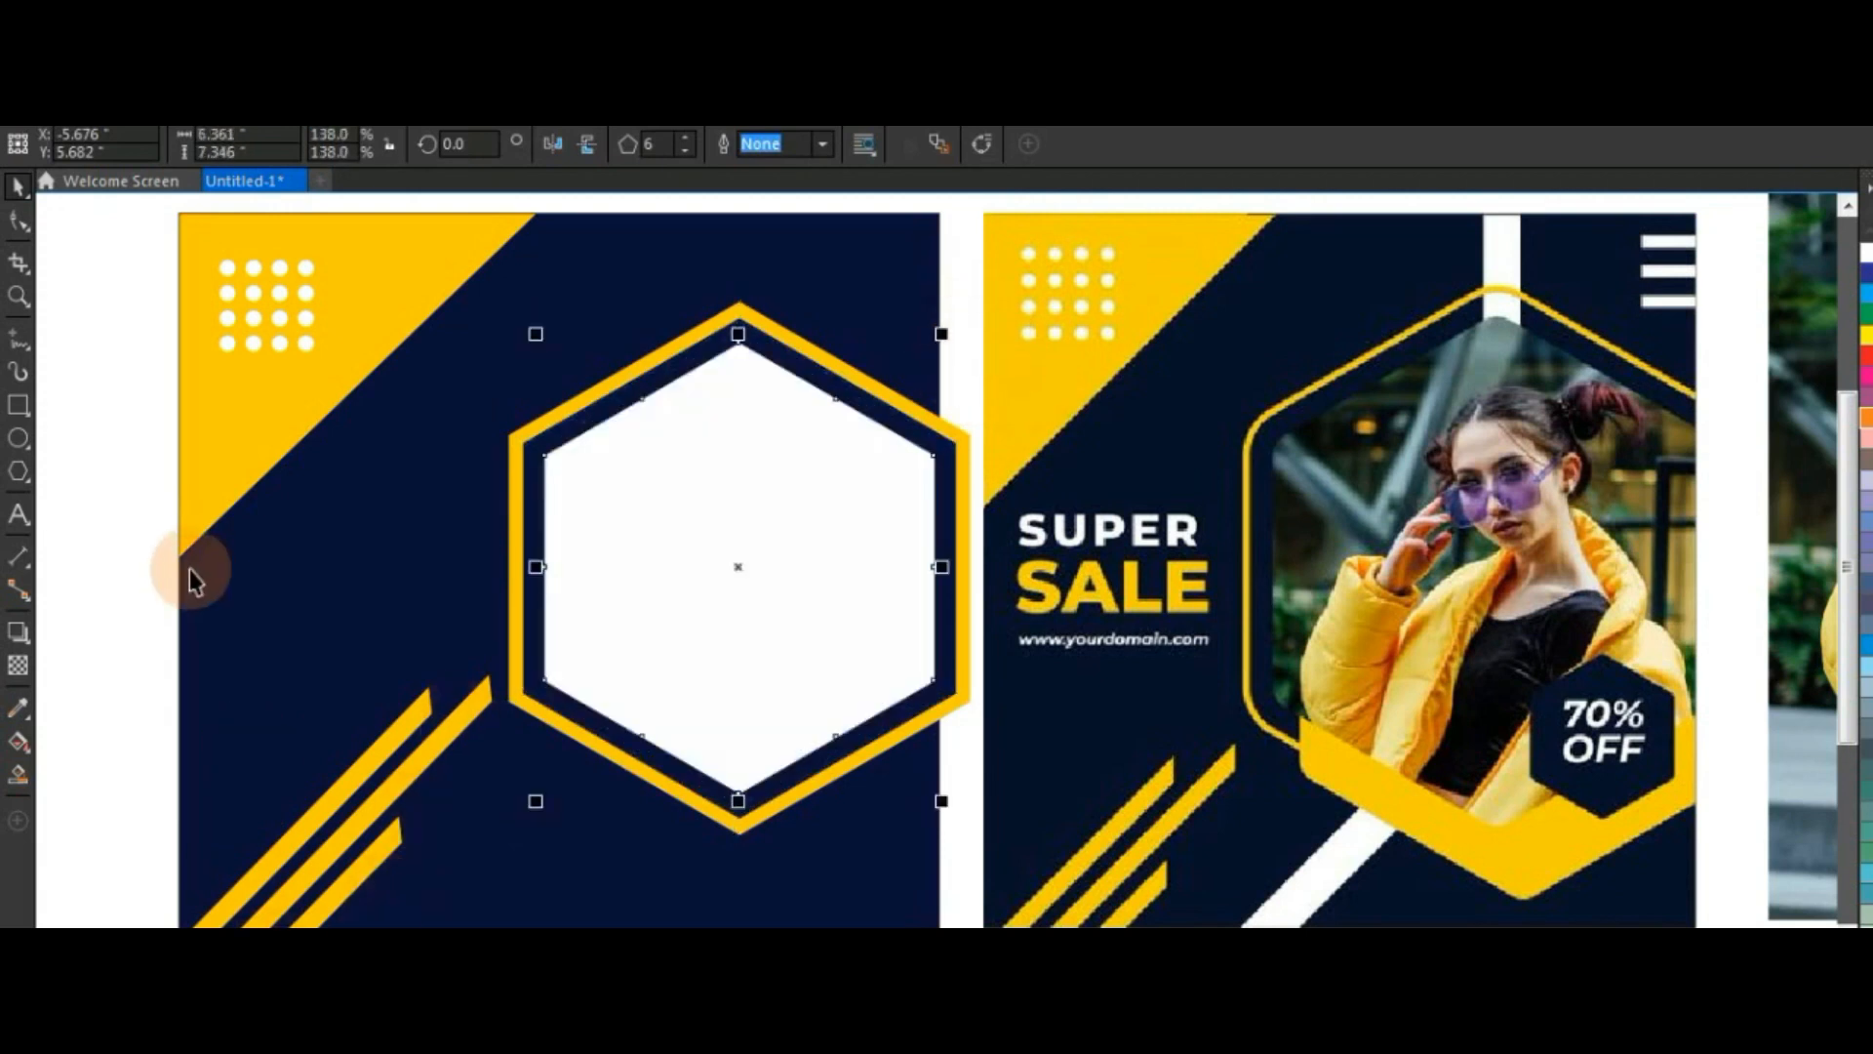
PowerClip the photo of the woman in the yellow jacket inside the white hexagon
{"action": "scroll", "coordinate": [565, 686], "scroll_direction": "down", "scroll_amount": 2}
{"action": "left_click", "coordinate": [1299, 680]}
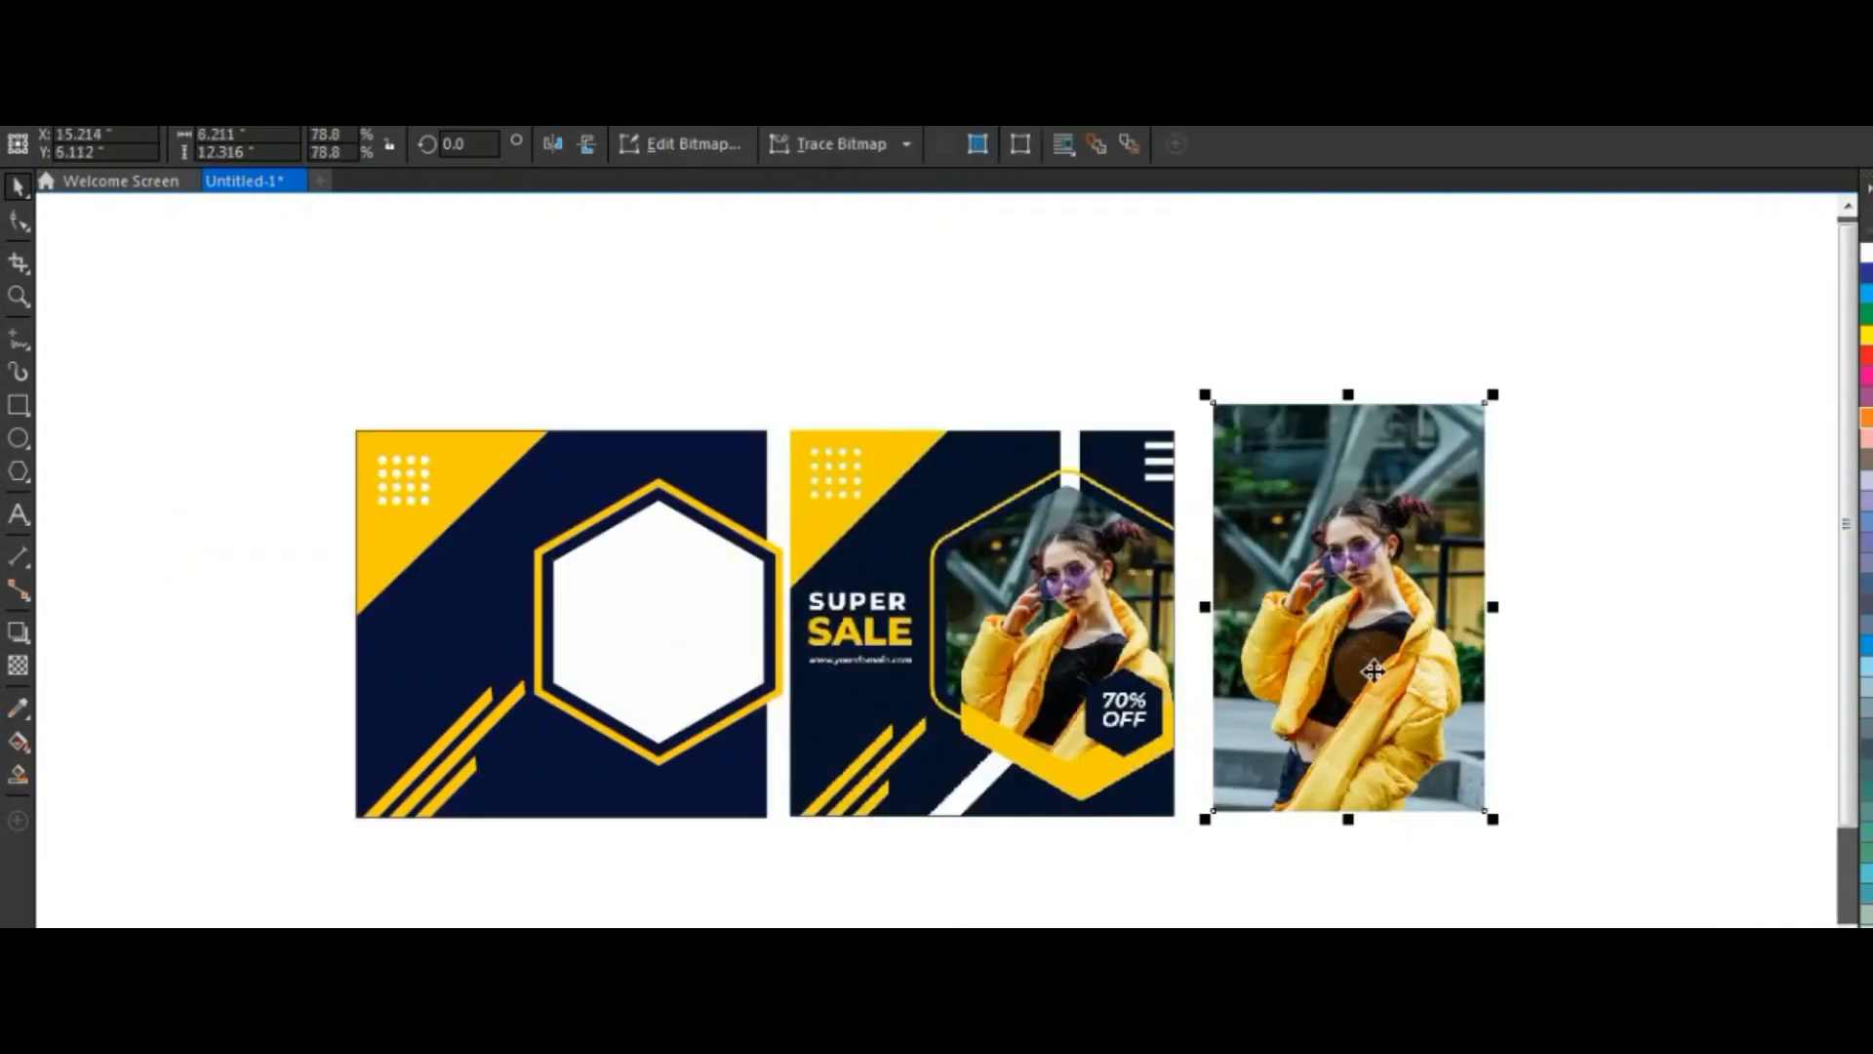
{"action": "right_click", "coordinate": [1373, 674]}
{"action": "left_click", "coordinate": [1424, 329]}
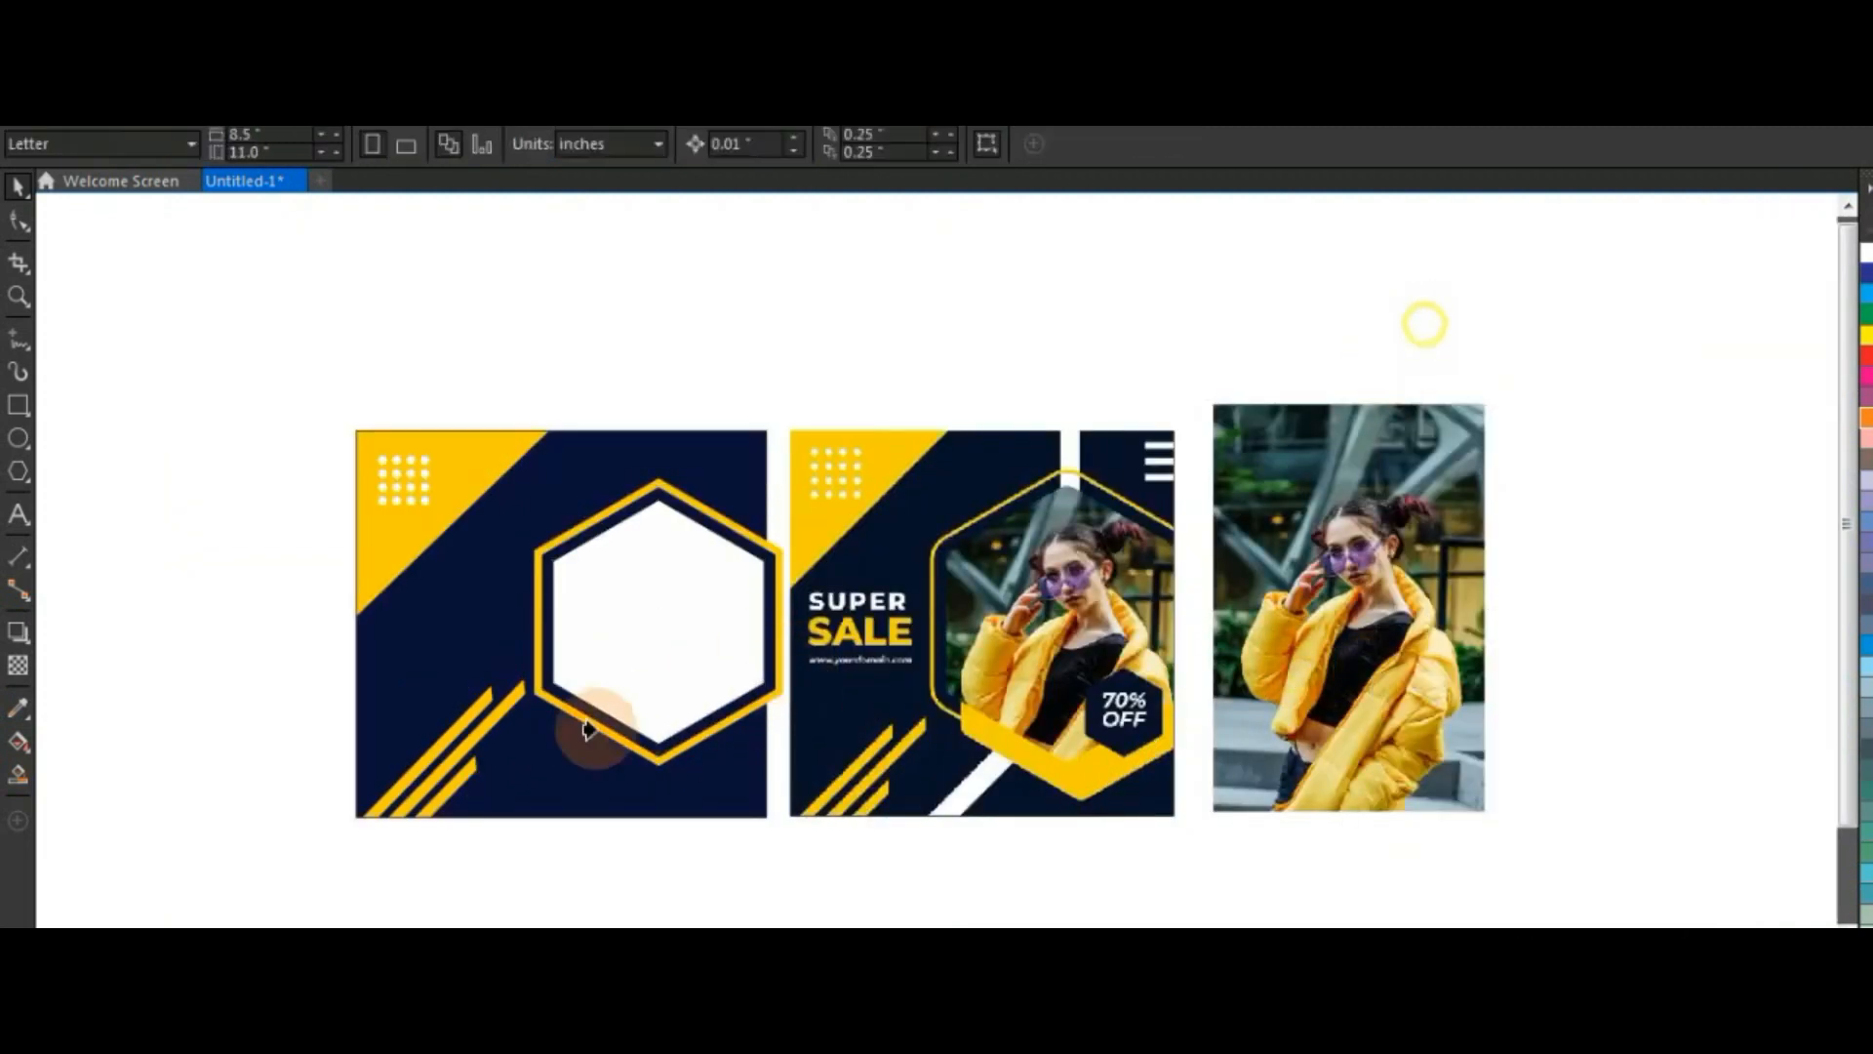
{"action": "left_click", "coordinate": [637, 606]}
{"action": "left_click_drag", "start_coordinate": [330, 371], "coordinate": [1200, 849]}
{"action": "key", "text": "shift+F2"}
{"action": "key", "text": "Escape"}
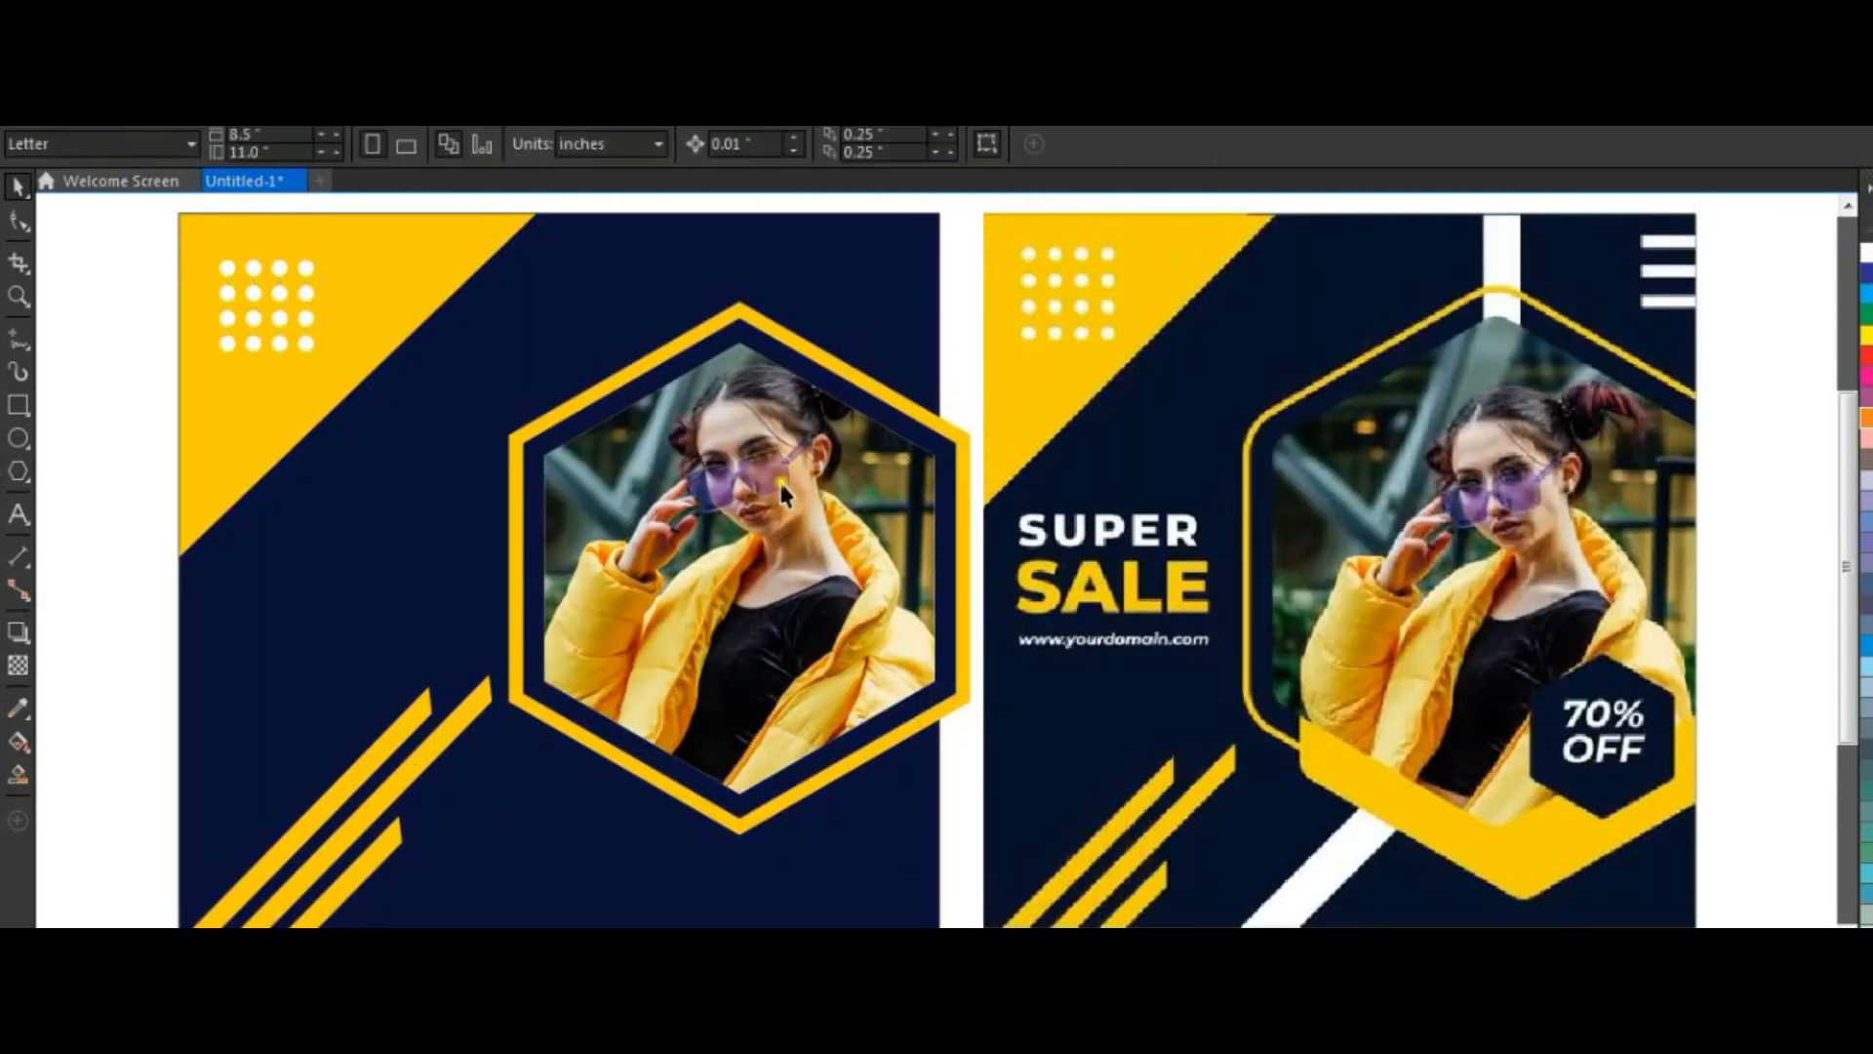
{"action": "left_click", "coordinate": [767, 490]}
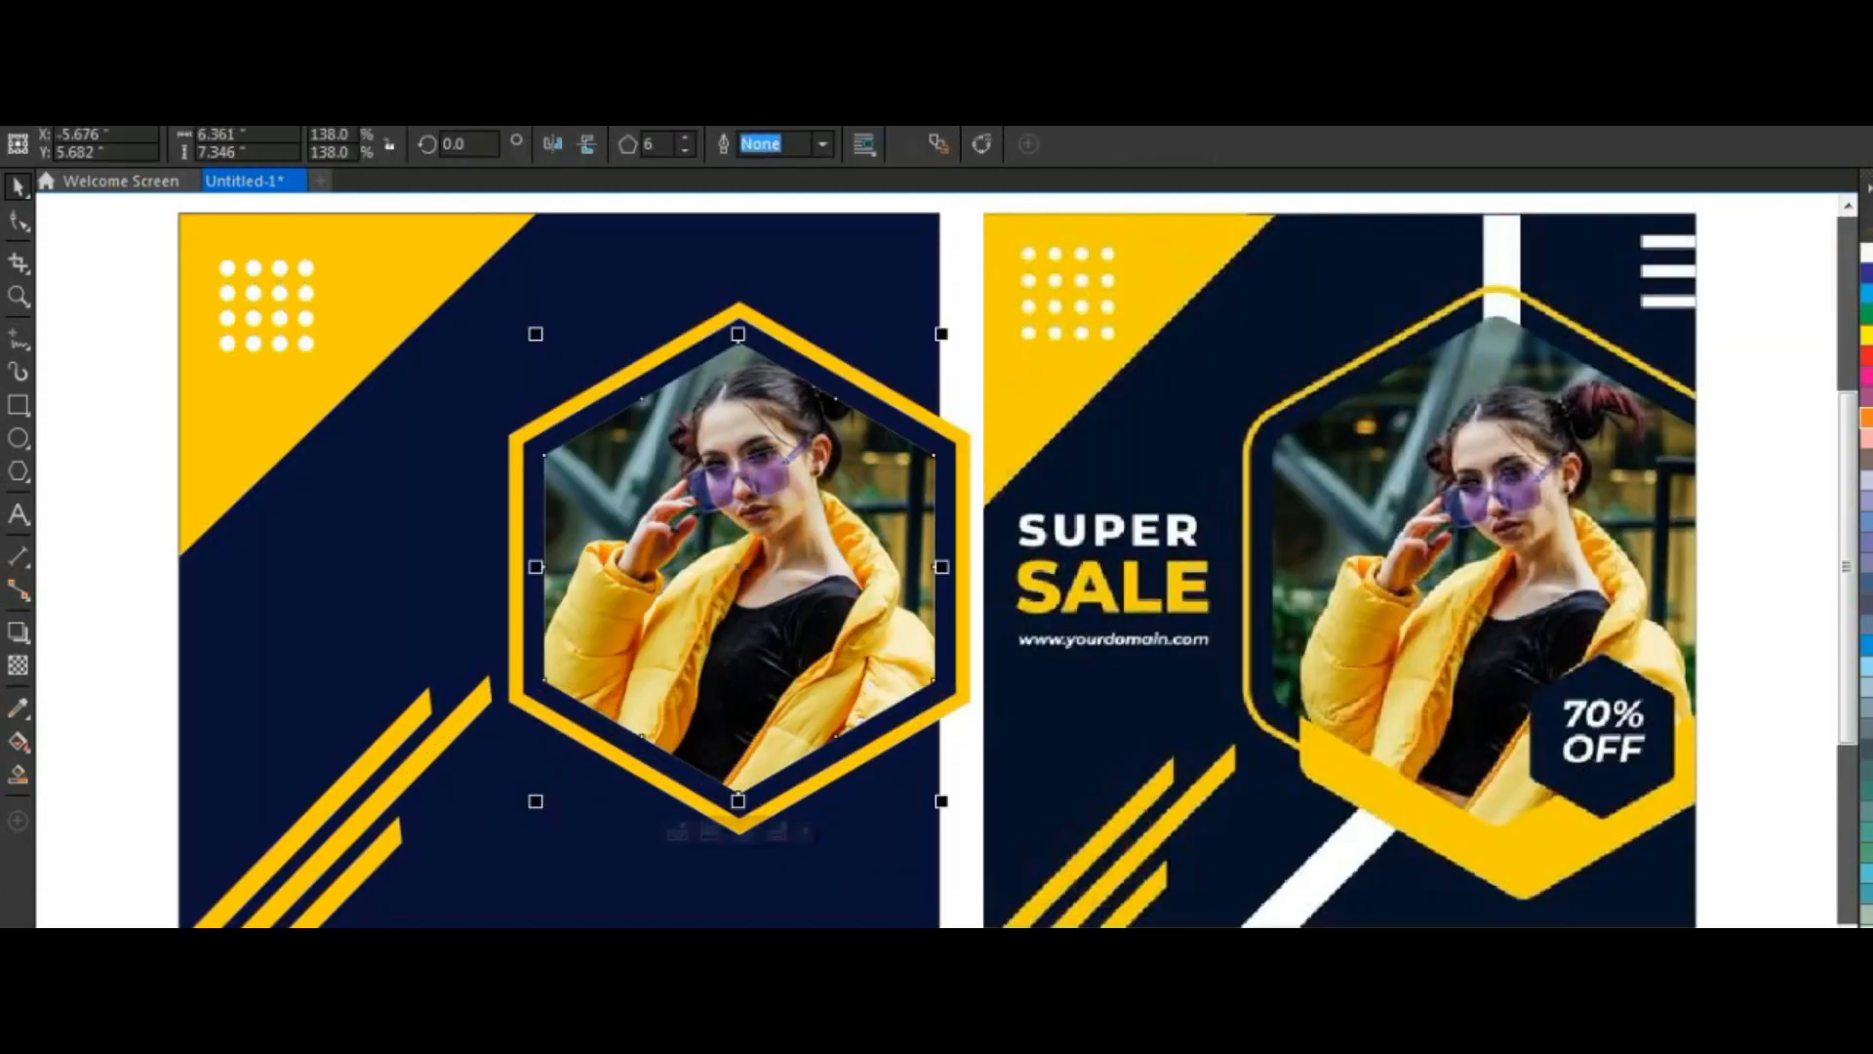
{"action": "left_click", "coordinate": [89, 724]}
{"action": "left_click_drag", "start_coordinate": [124, 259], "coordinate": [1084, 863]}
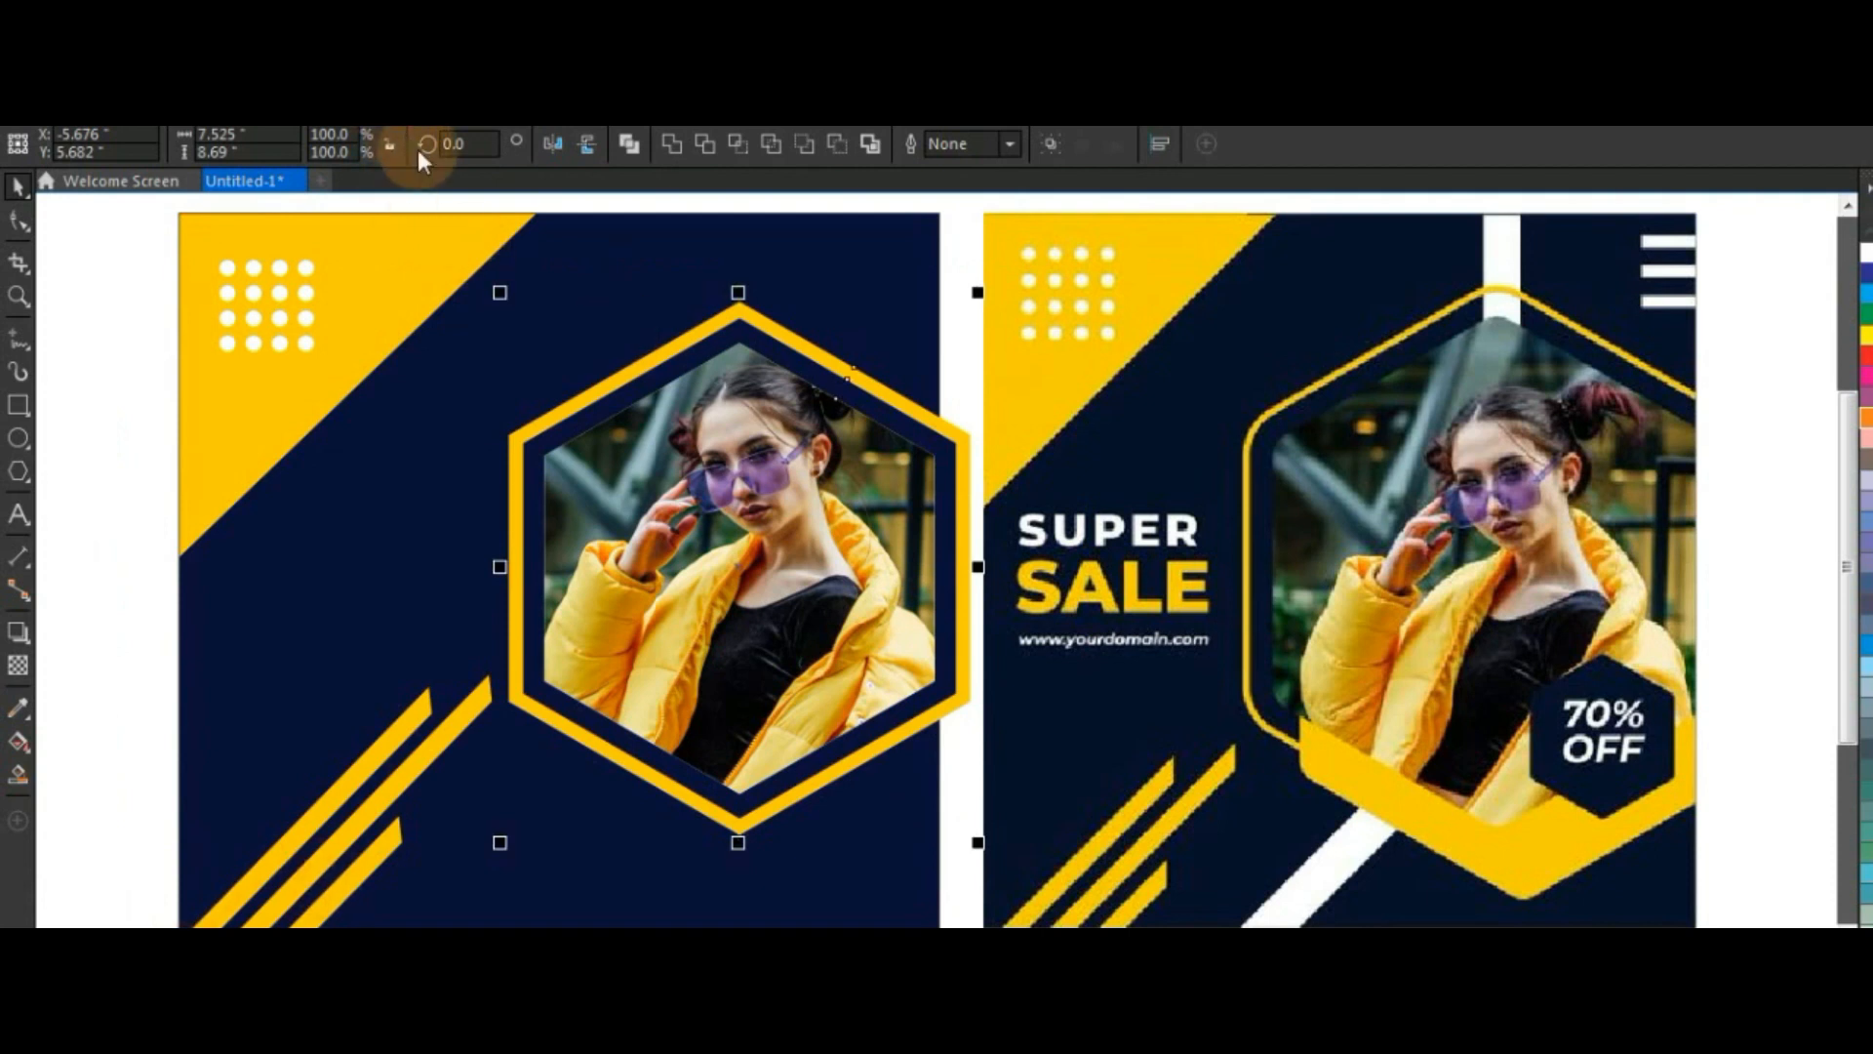
Draw a vertical rectangle about 0.79 by 3.59 in from above the navy square over the hexagon's top point and fill it white
{"action": "left_click", "coordinate": [16, 404]}
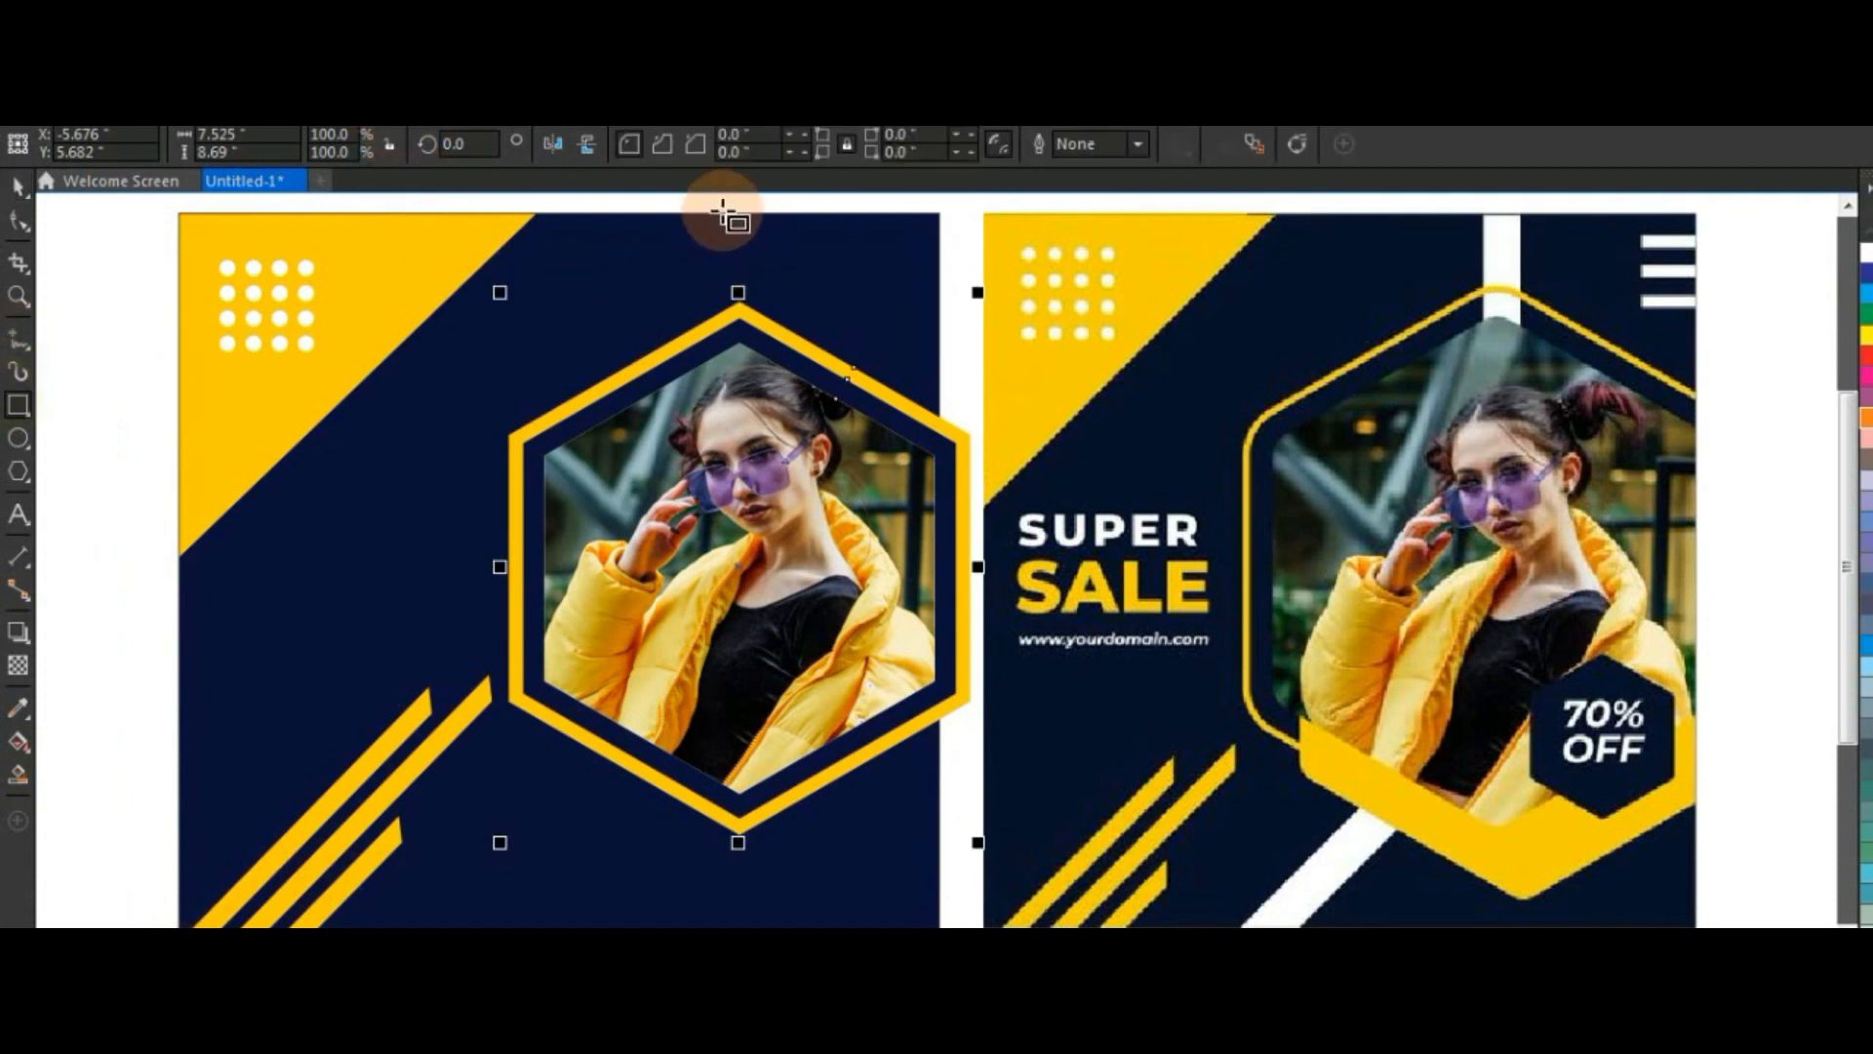
{"action": "left_click_drag", "start_coordinate": [716, 206], "coordinate": [761, 426]}
{"action": "left_click", "coordinate": [16, 200]}
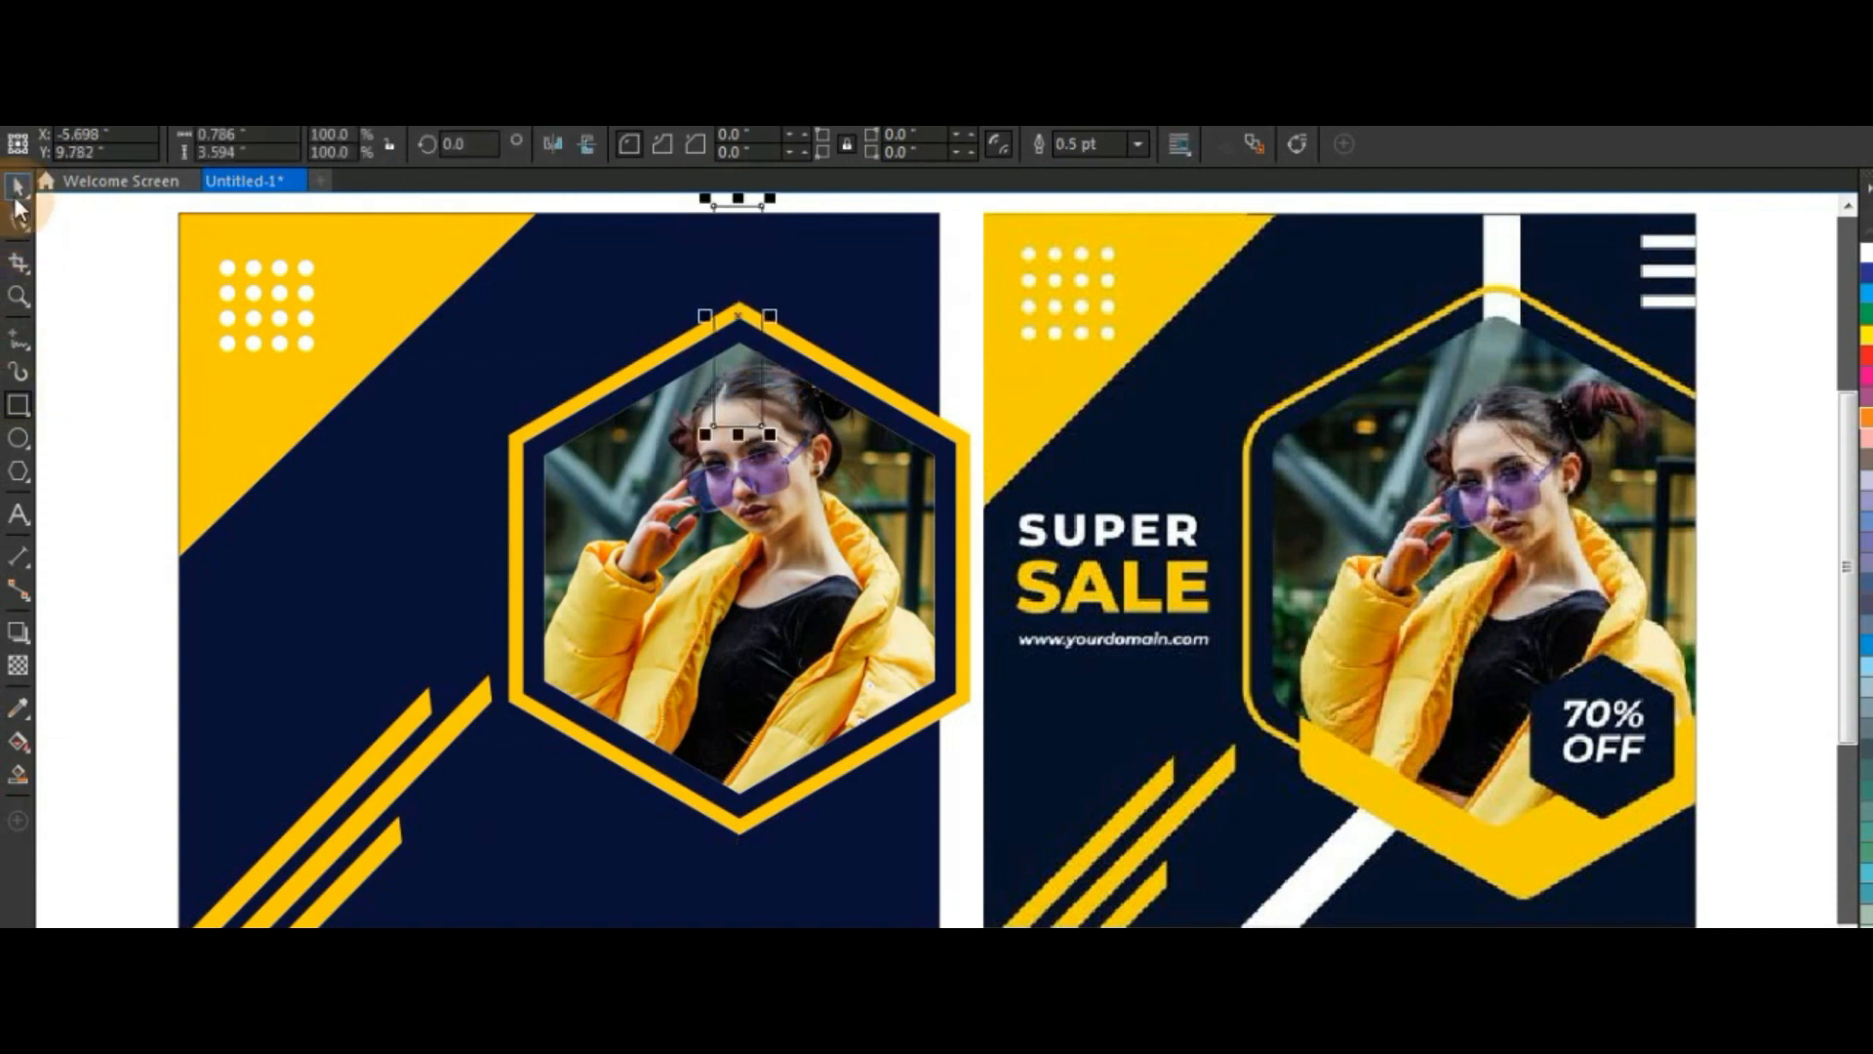
{"action": "left_click", "coordinate": [285, 956]}
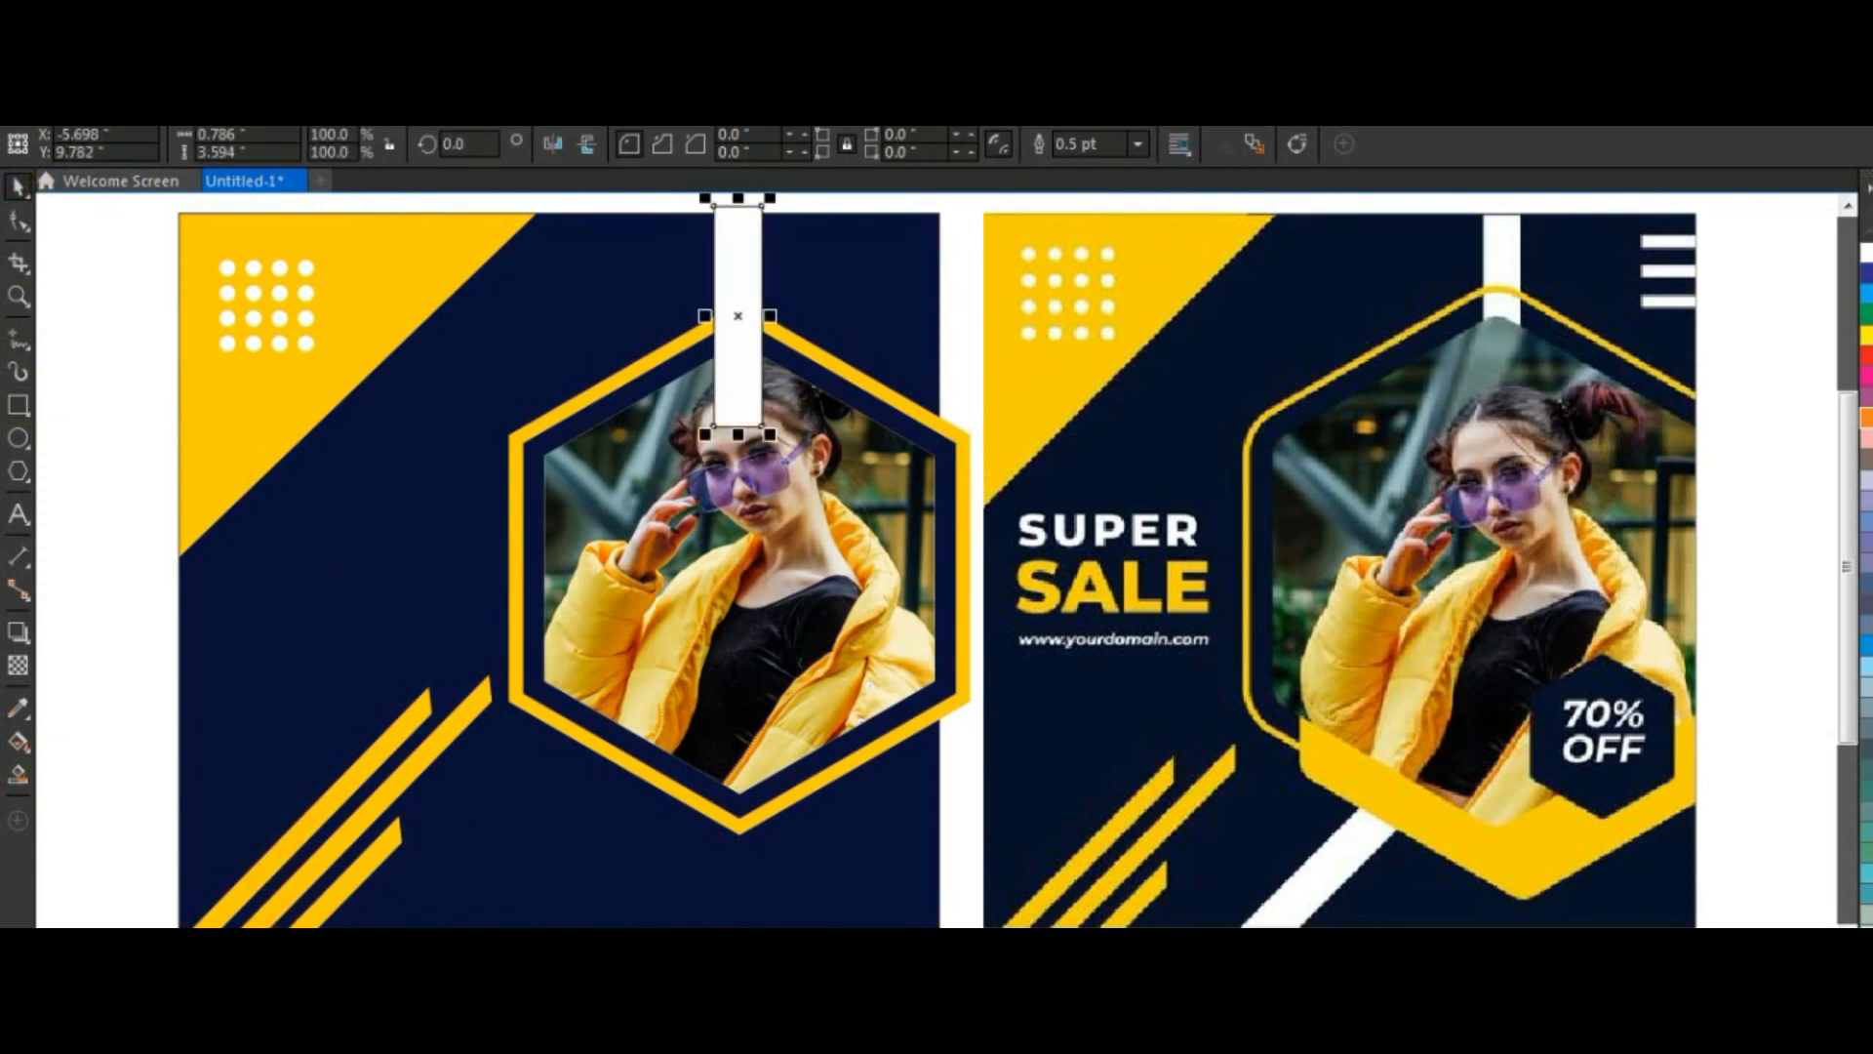
Narrow the white rectangle slightly and centre it horizontally on the photo hexagon
{"action": "left_click_drag", "start_coordinate": [773, 317], "coordinate": [757, 317]}
{"action": "left_click", "coordinate": [916, 383]}
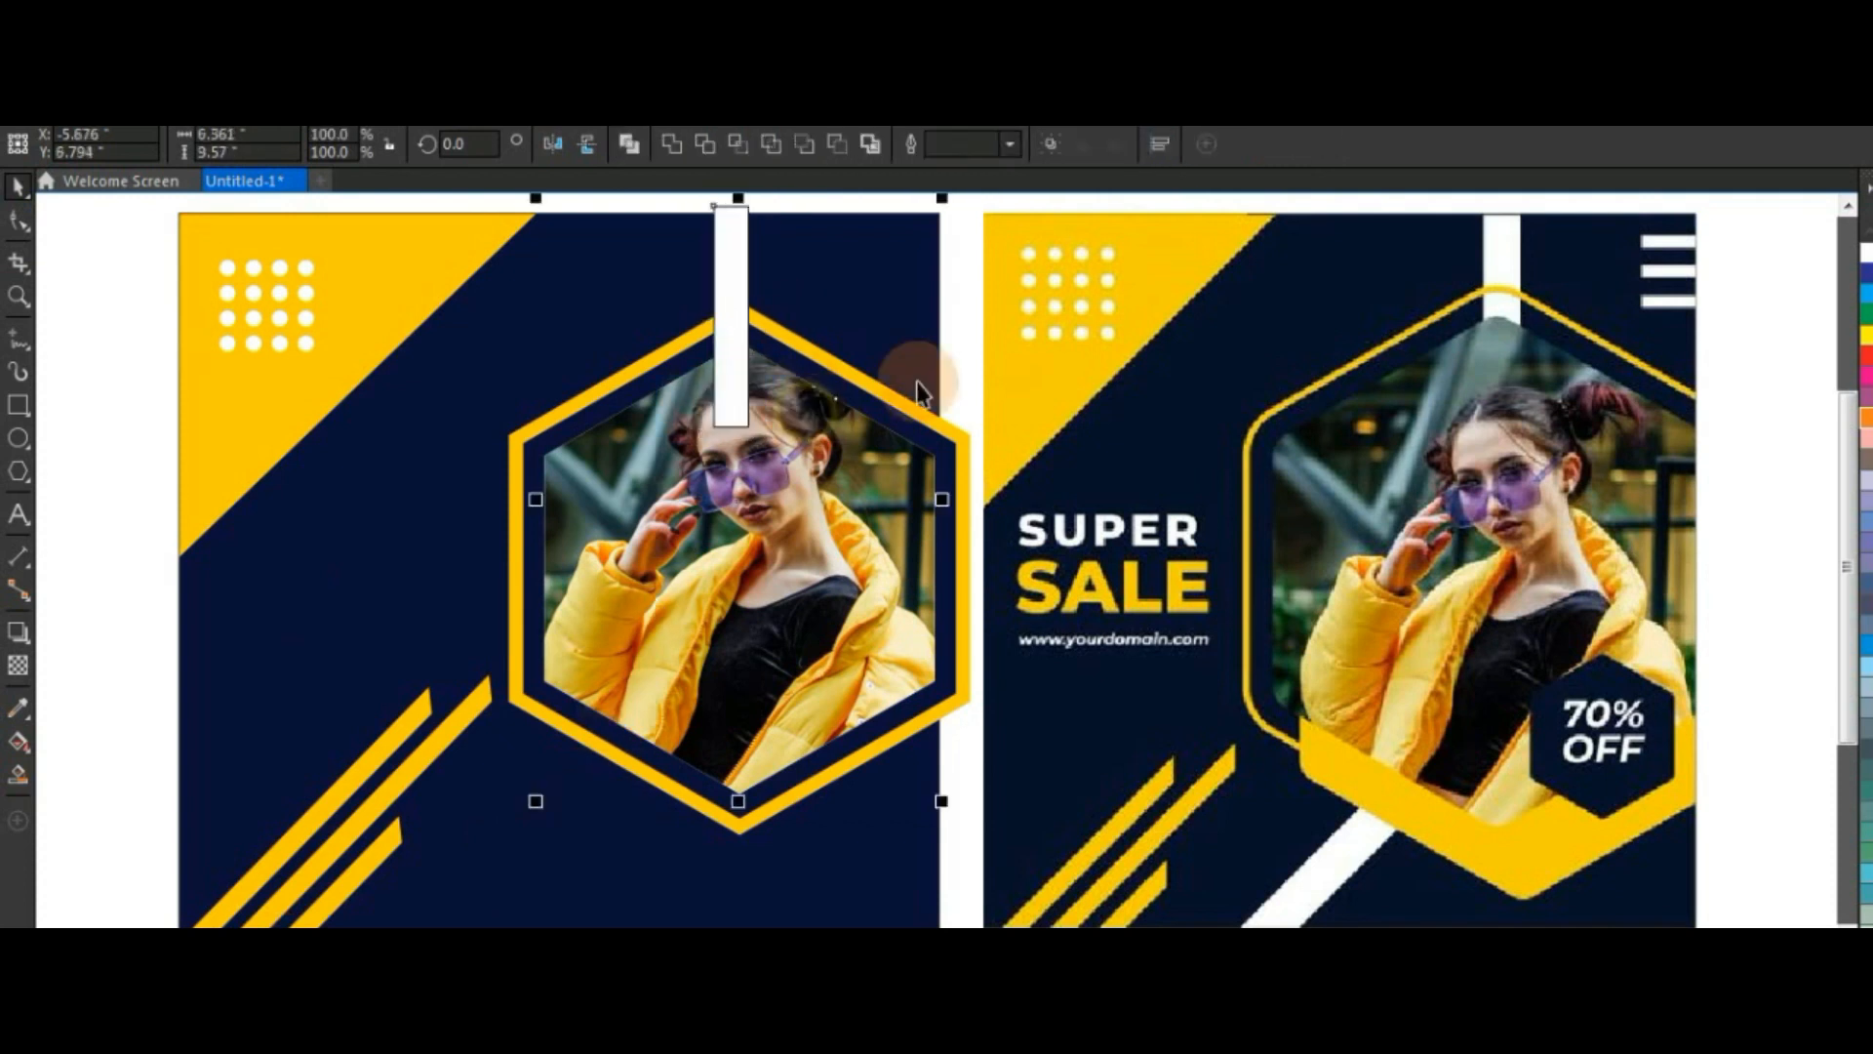
{"action": "left_click", "coordinate": [954, 331]}
Duplicate the white bar, rotate the copy to about 324.1°, and place it diagonally across the hexagon's lower-left edge
{"action": "left_click_drag", "start_coordinate": [737, 331], "coordinate": [717, 622]}
{"action": "right_click", "coordinate": [717, 622]}
{"action": "left_click", "coordinate": [721, 591]}
{"action": "left_click_drag", "start_coordinate": [748, 484], "coordinate": [712, 730]}
{"action": "left_click", "coordinate": [746, 576]}
{"action": "left_click", "coordinate": [639, 807]}
{"action": "left_click", "coordinate": [647, 805]}
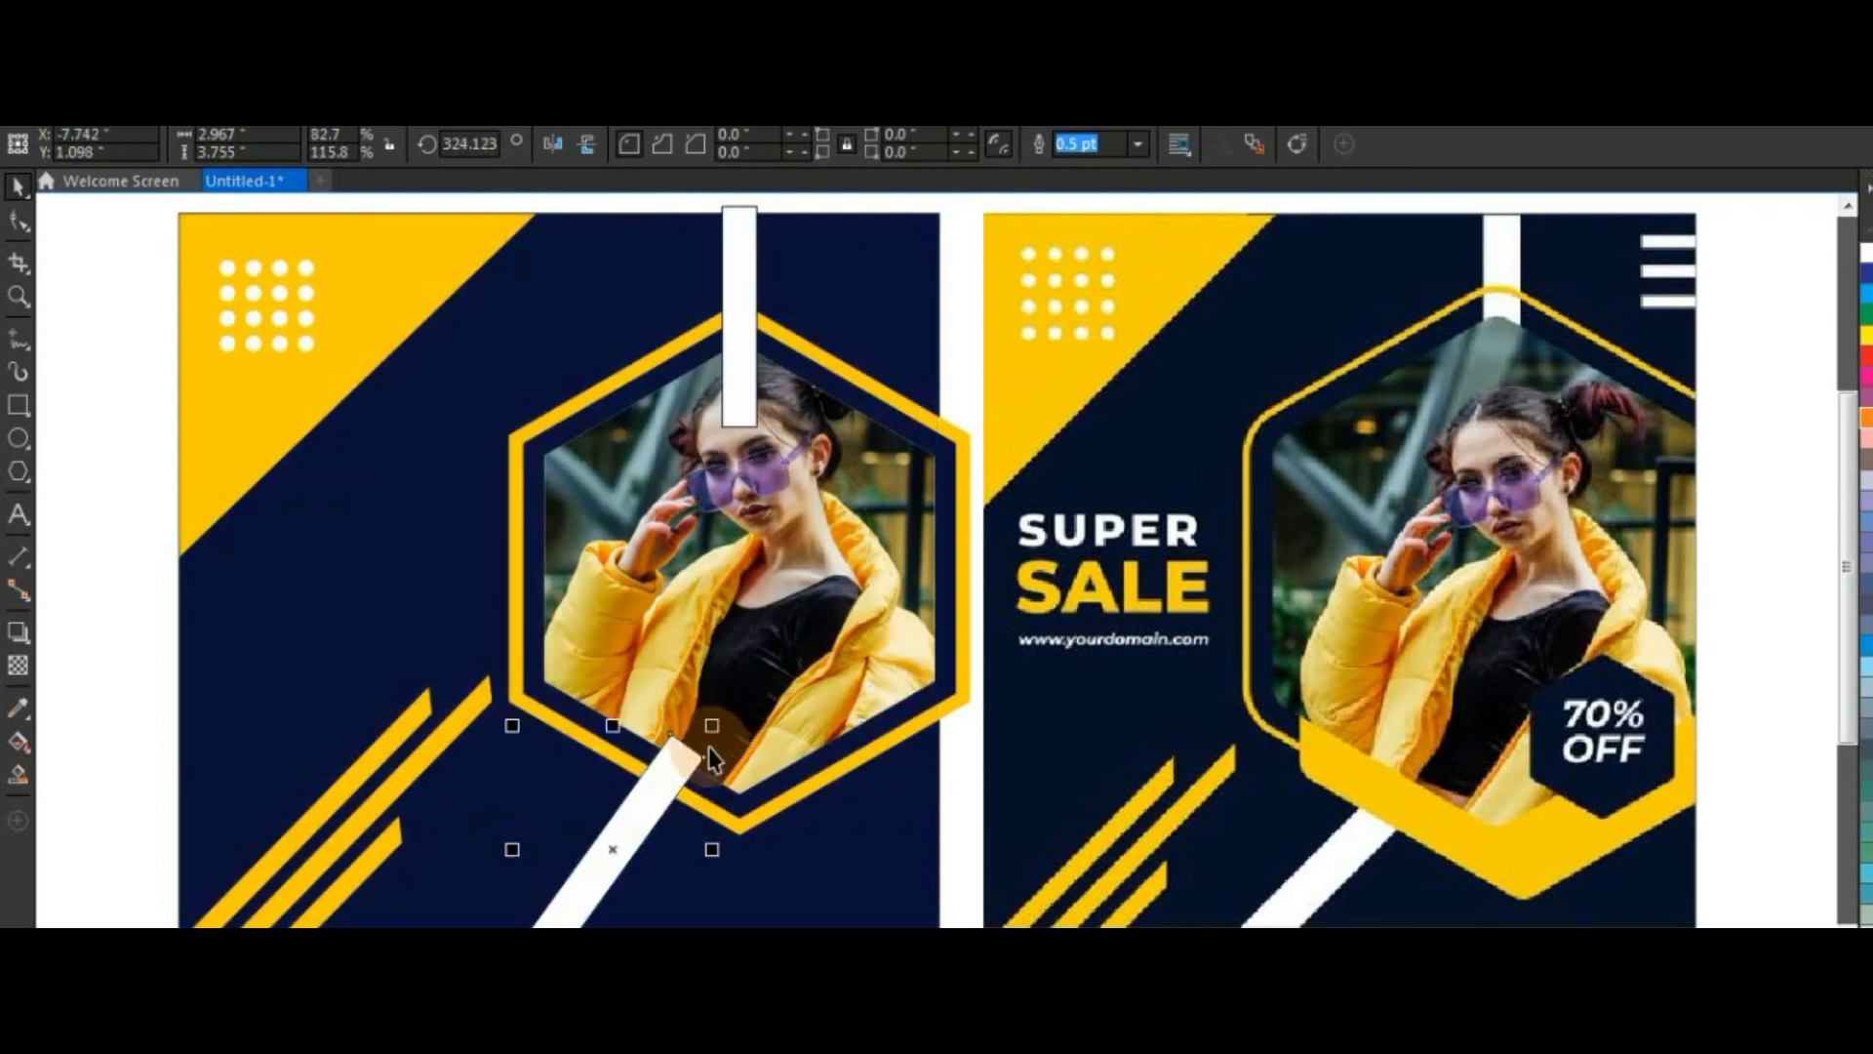
Remove the outlines of both white bars and PowerClip them inside the navy square
{"action": "left_click", "coordinate": [738, 337], "text": "shift"}
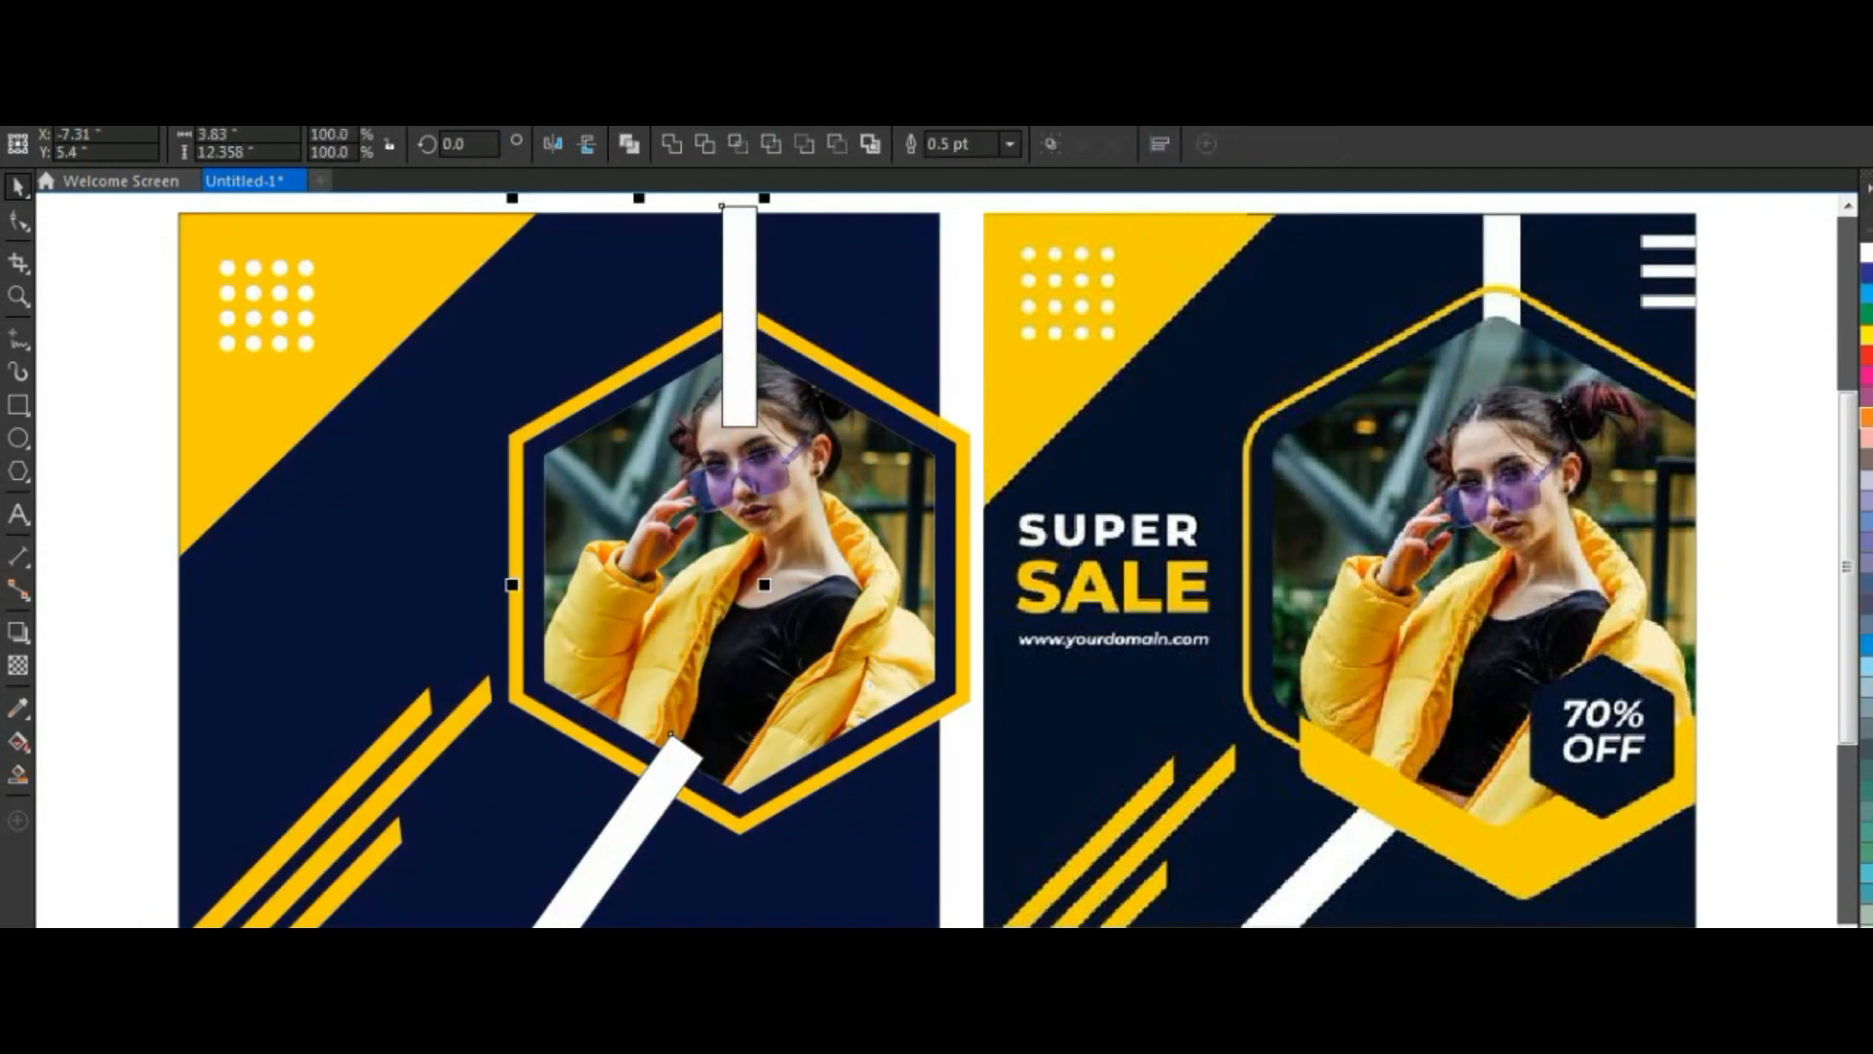
{"action": "right_click", "coordinate": [746, 231]}
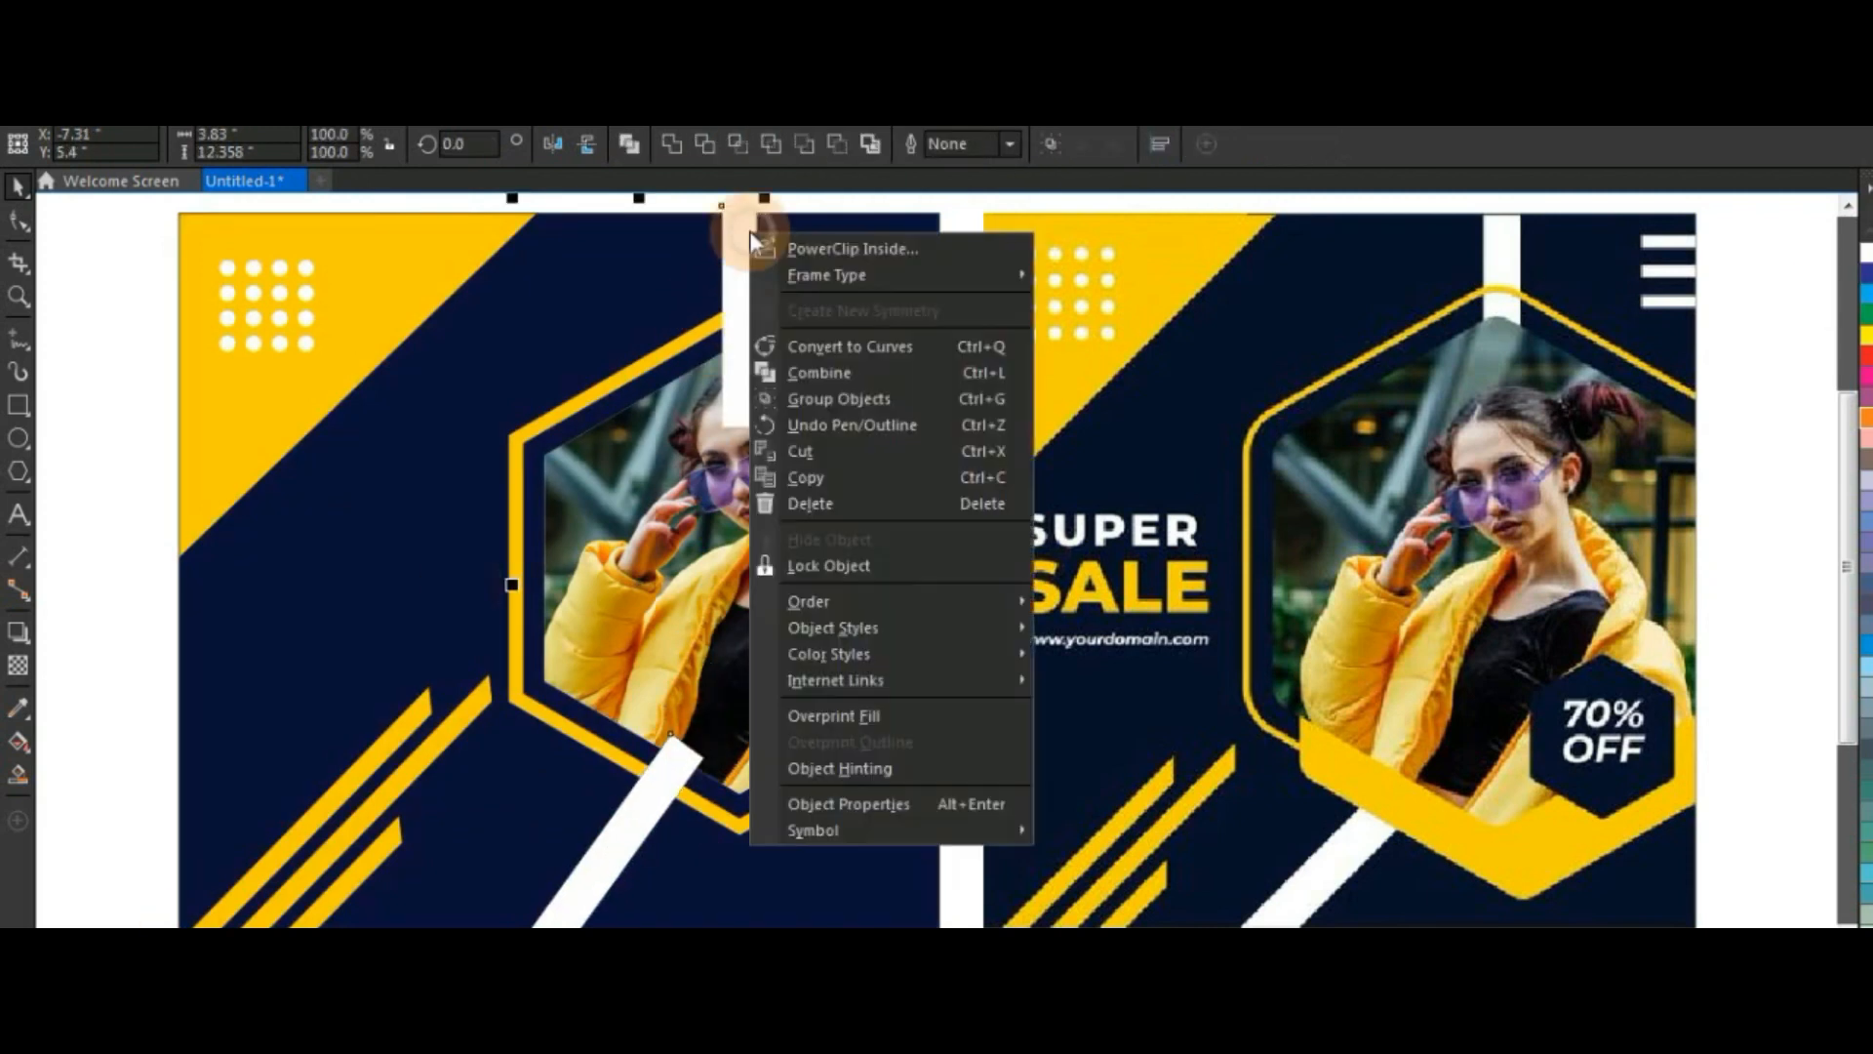
{"action": "left_click", "coordinate": [826, 248]}
{"action": "left_click", "coordinate": [661, 247]}
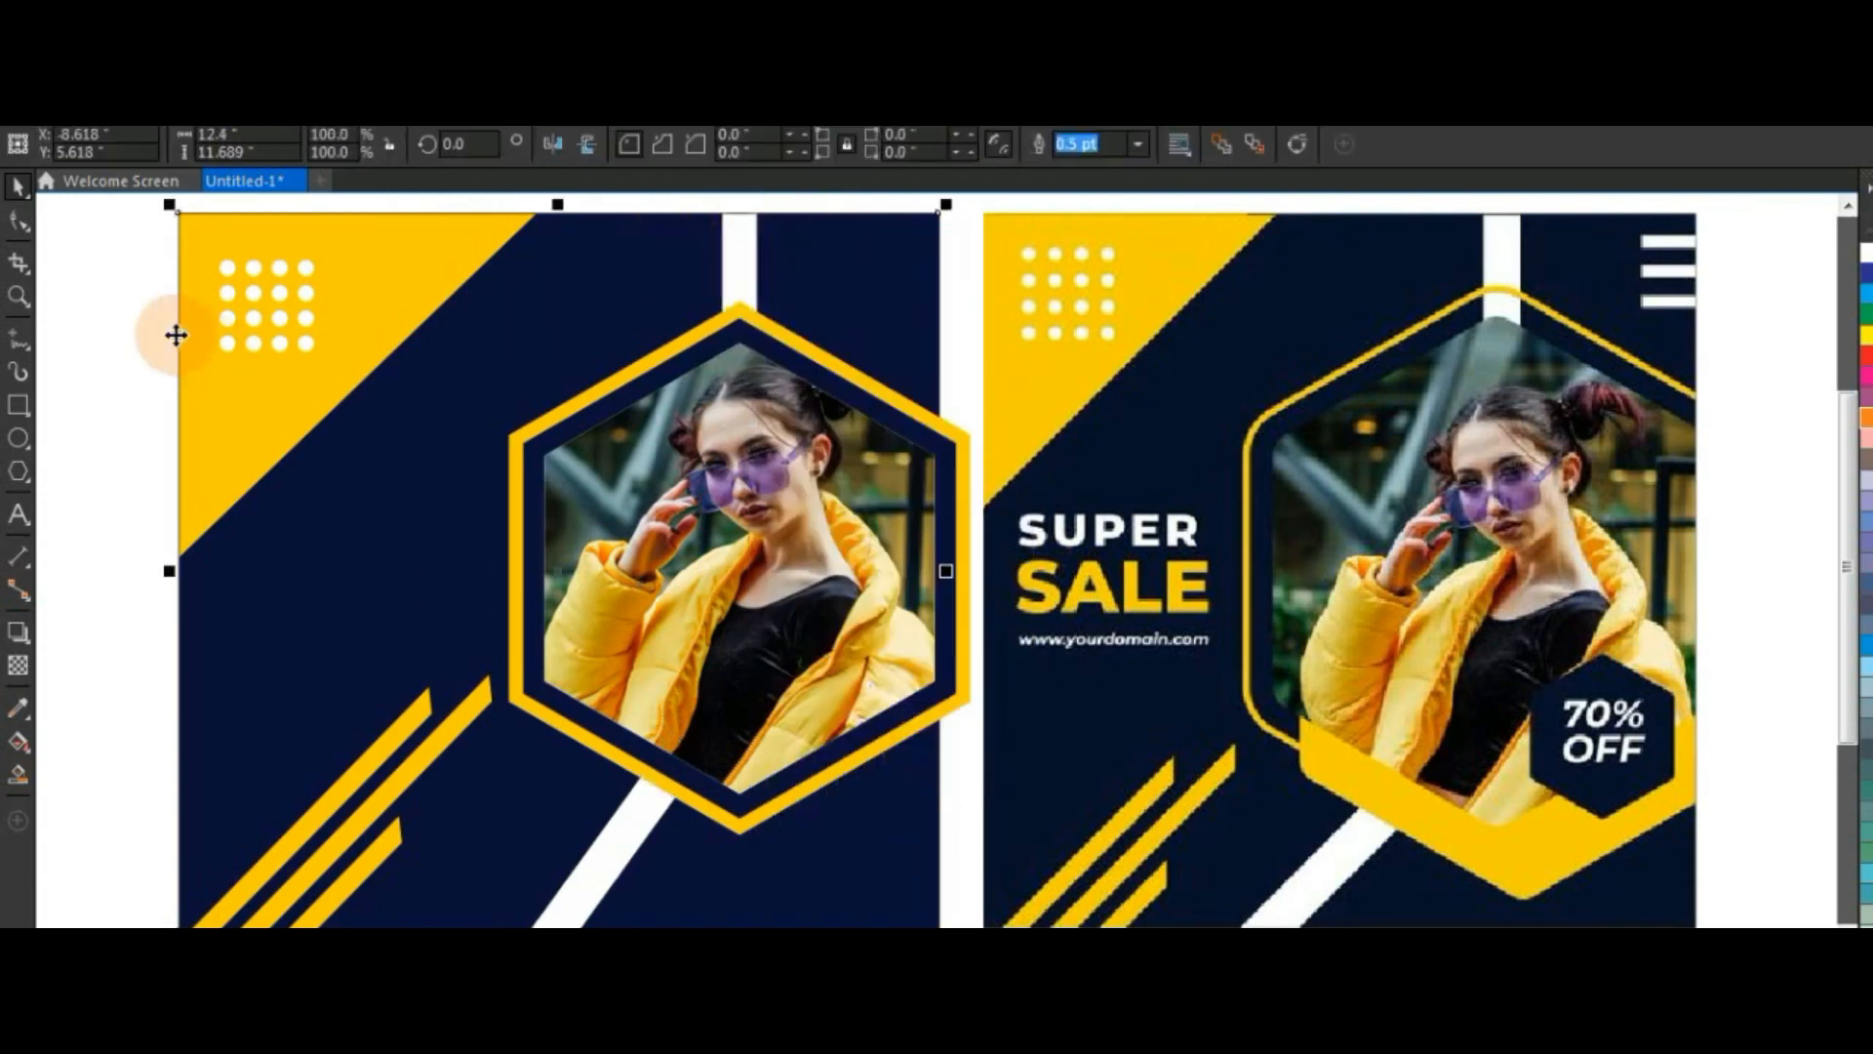
Duplicate the photo hexagon lower down, scale the copy to about 5.86 by 6.76 in, and fill it yellow
{"action": "left_click_drag", "start_coordinate": [123, 273], "coordinate": [1012, 865]}
{"action": "left_click", "coordinate": [174, 447]}
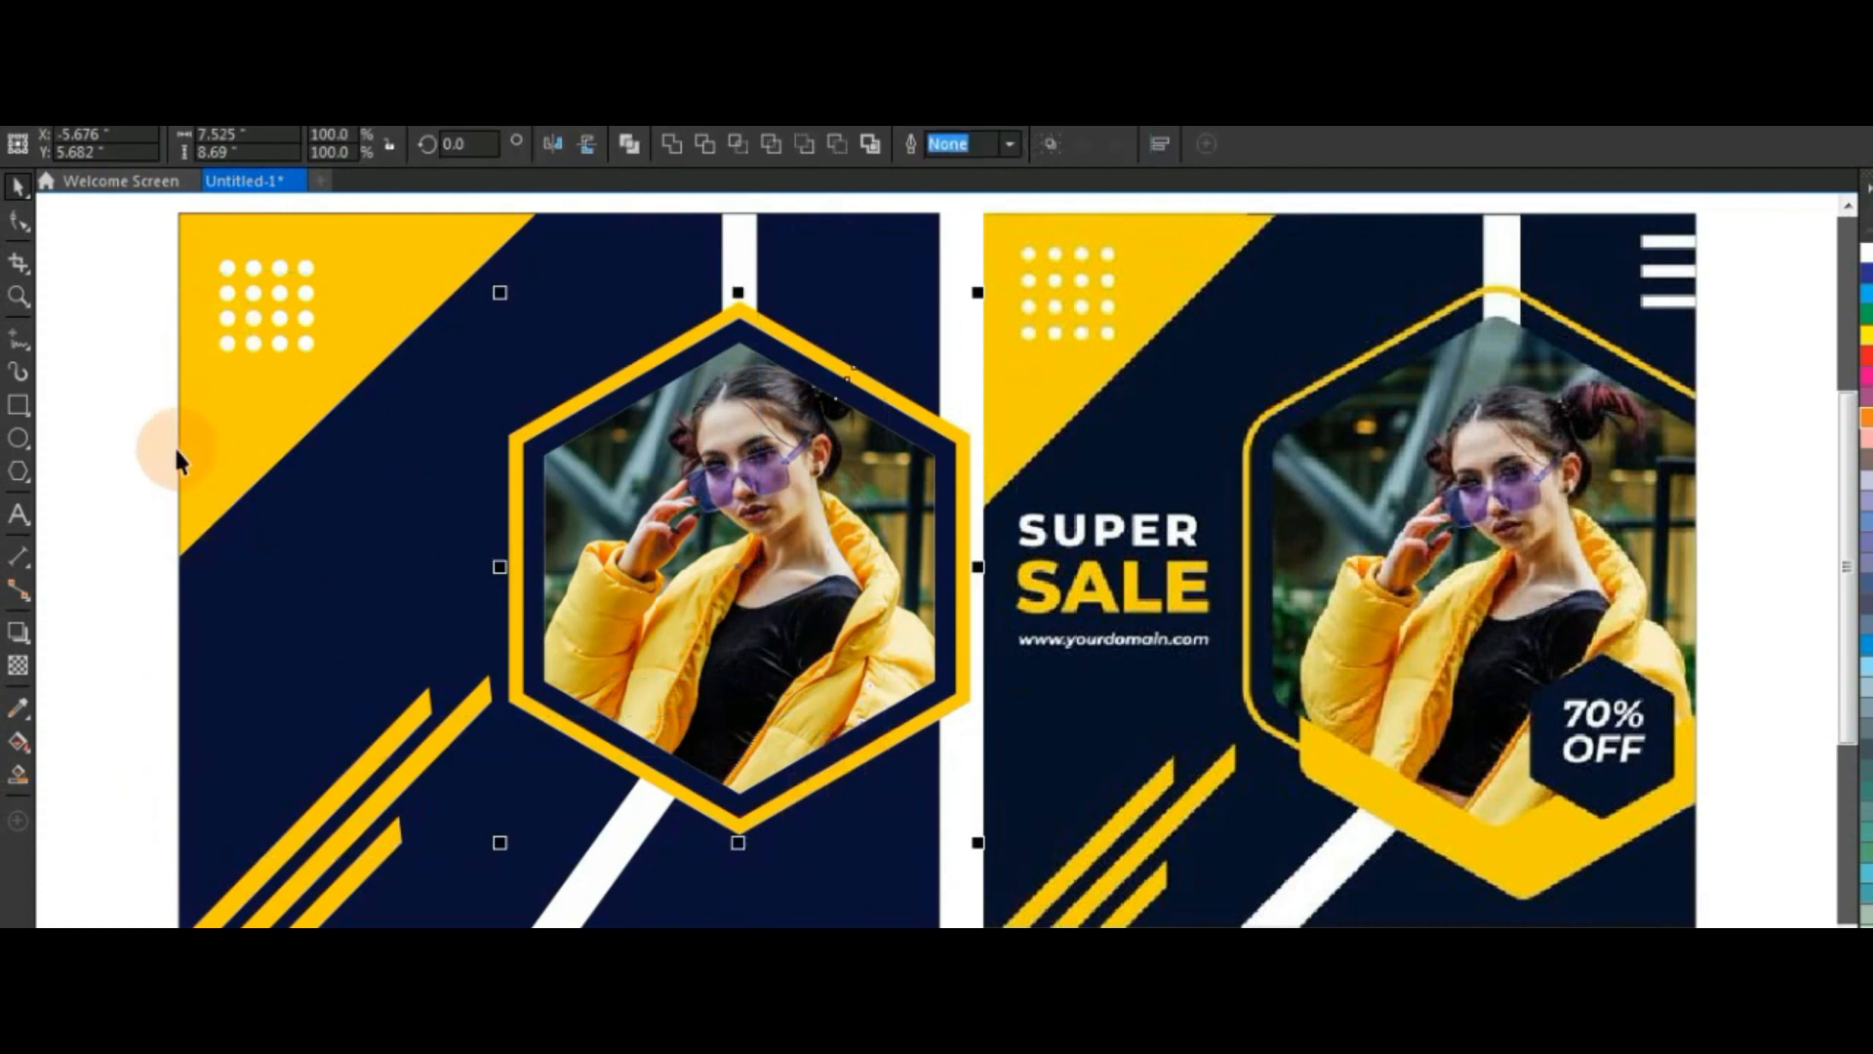
{"action": "left_click", "coordinate": [642, 577]}
{"action": "left_click_drag", "start_coordinate": [720, 542], "coordinate": [740, 596]}
{"action": "left_click_drag", "start_coordinate": [944, 381], "coordinate": [849, 625]}
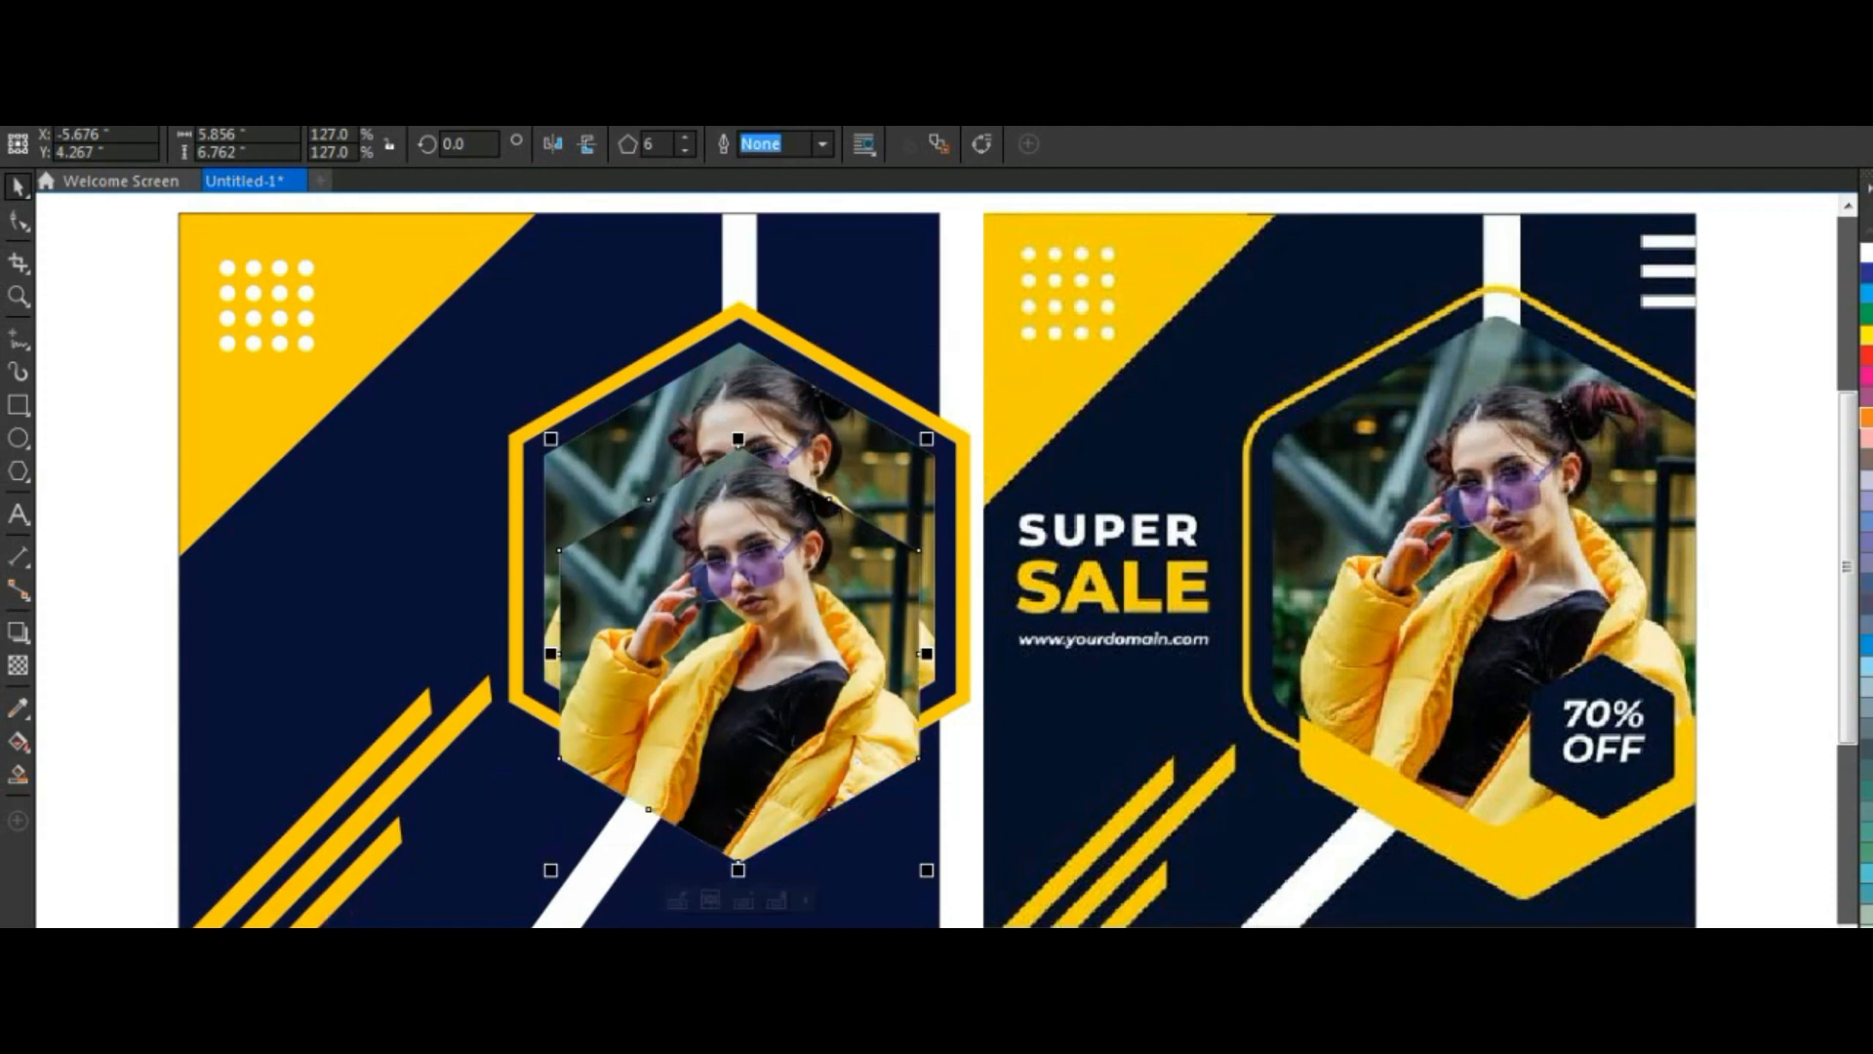
Extract and delete the photo from the copied hexagon, and set its frame type to None
{"action": "right_click", "coordinate": [778, 656]}
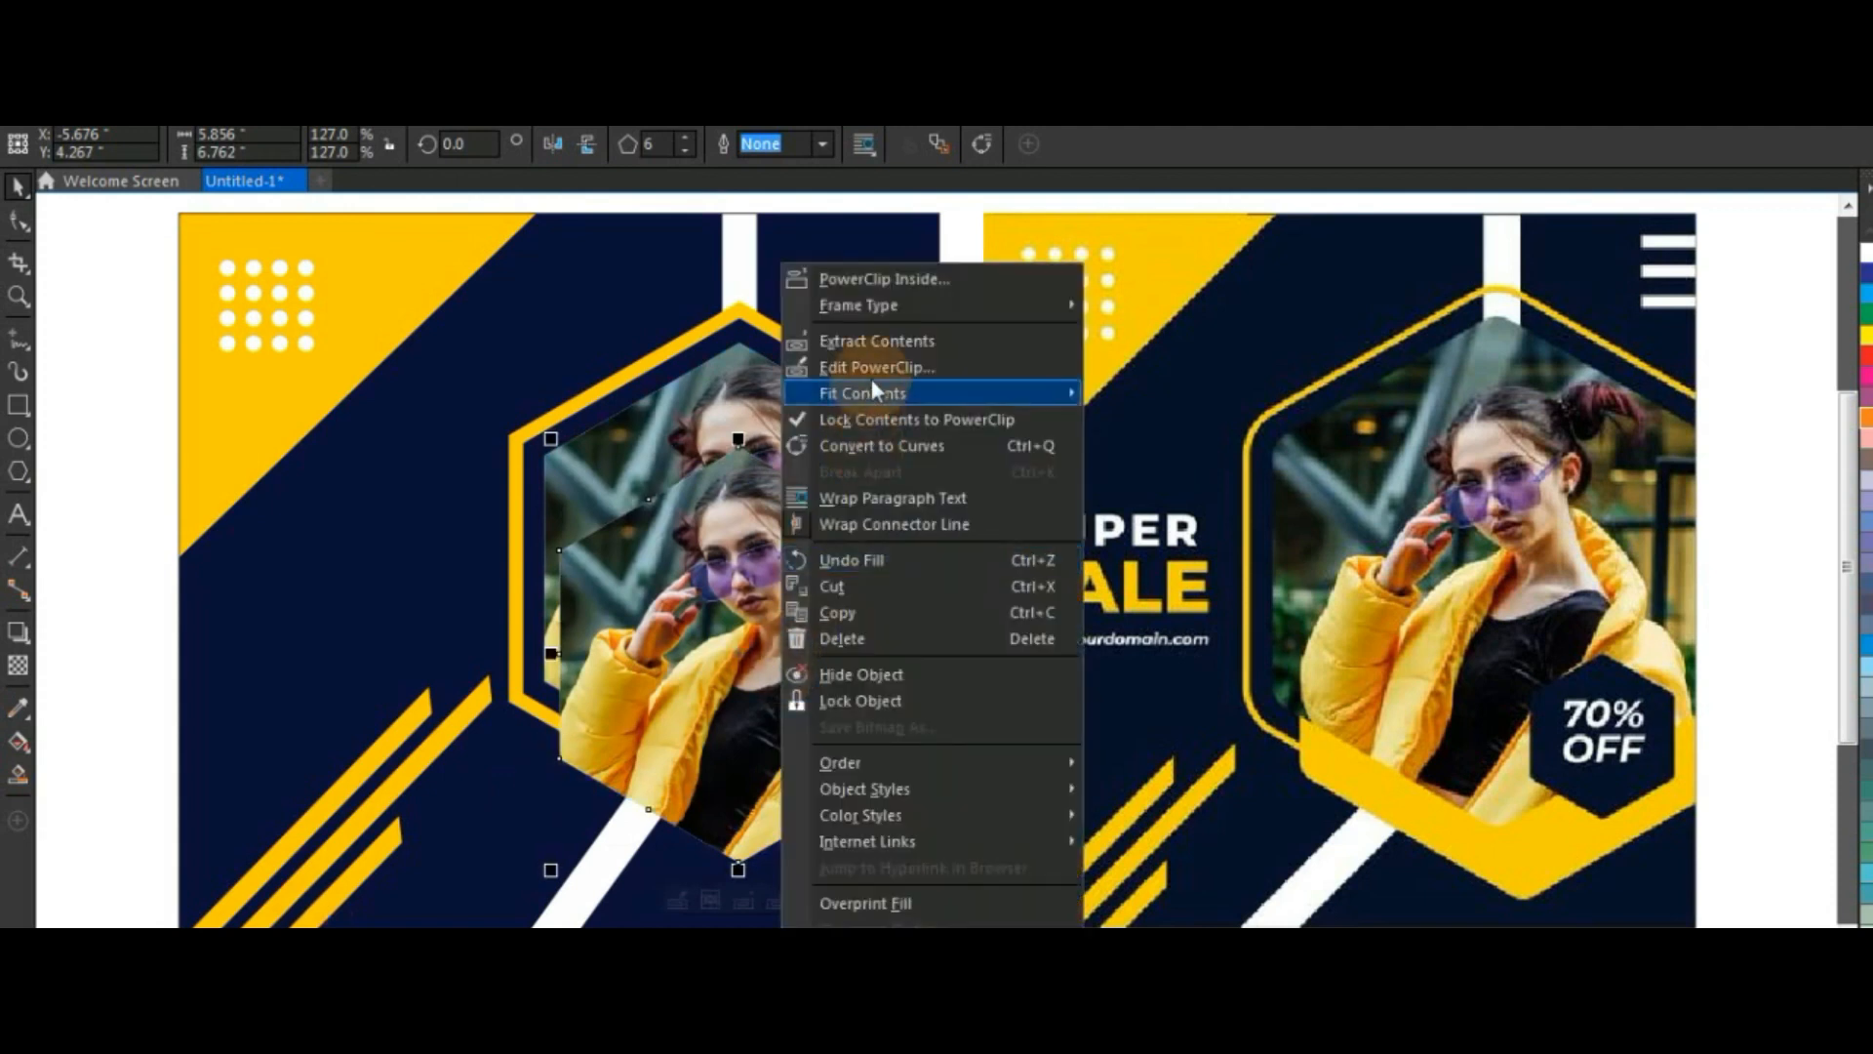
{"action": "left_click", "coordinate": [874, 341]}
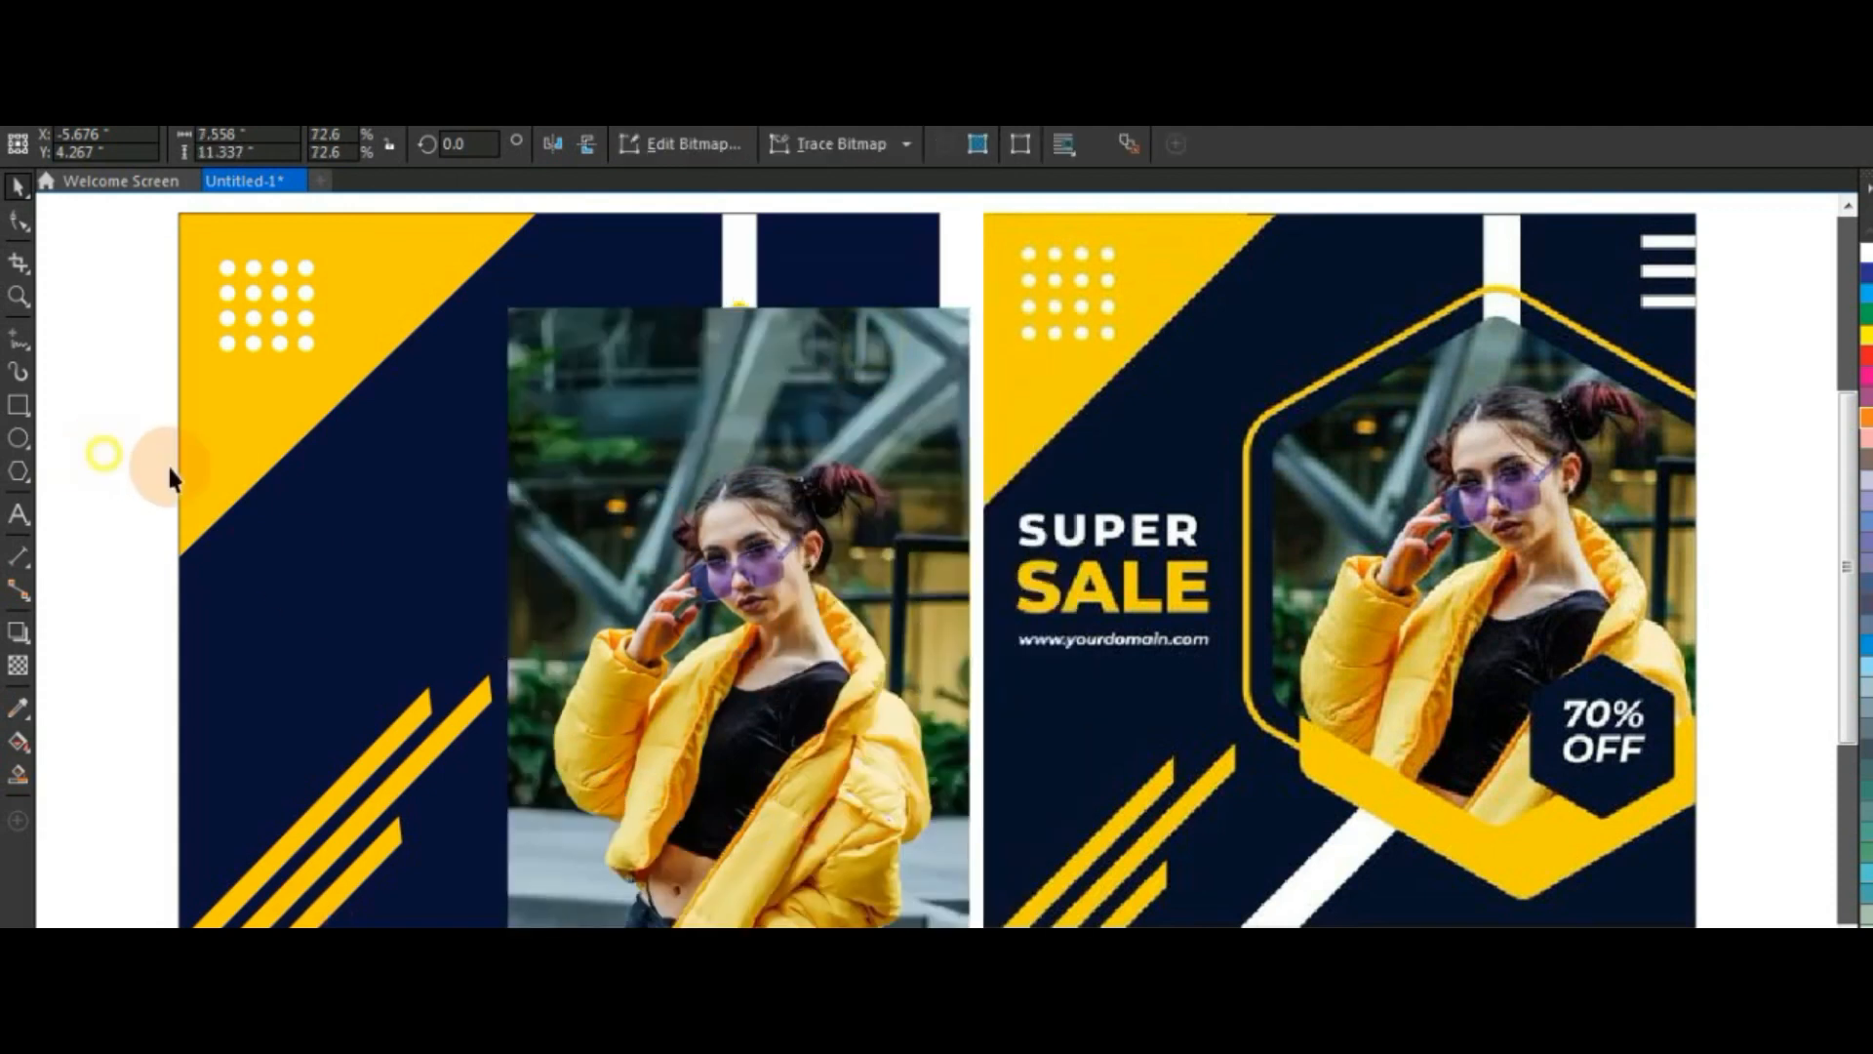
{"action": "left_click", "coordinate": [711, 530]}
{"action": "key", "text": "Delete"}
{"action": "left_click", "coordinate": [760, 644]}
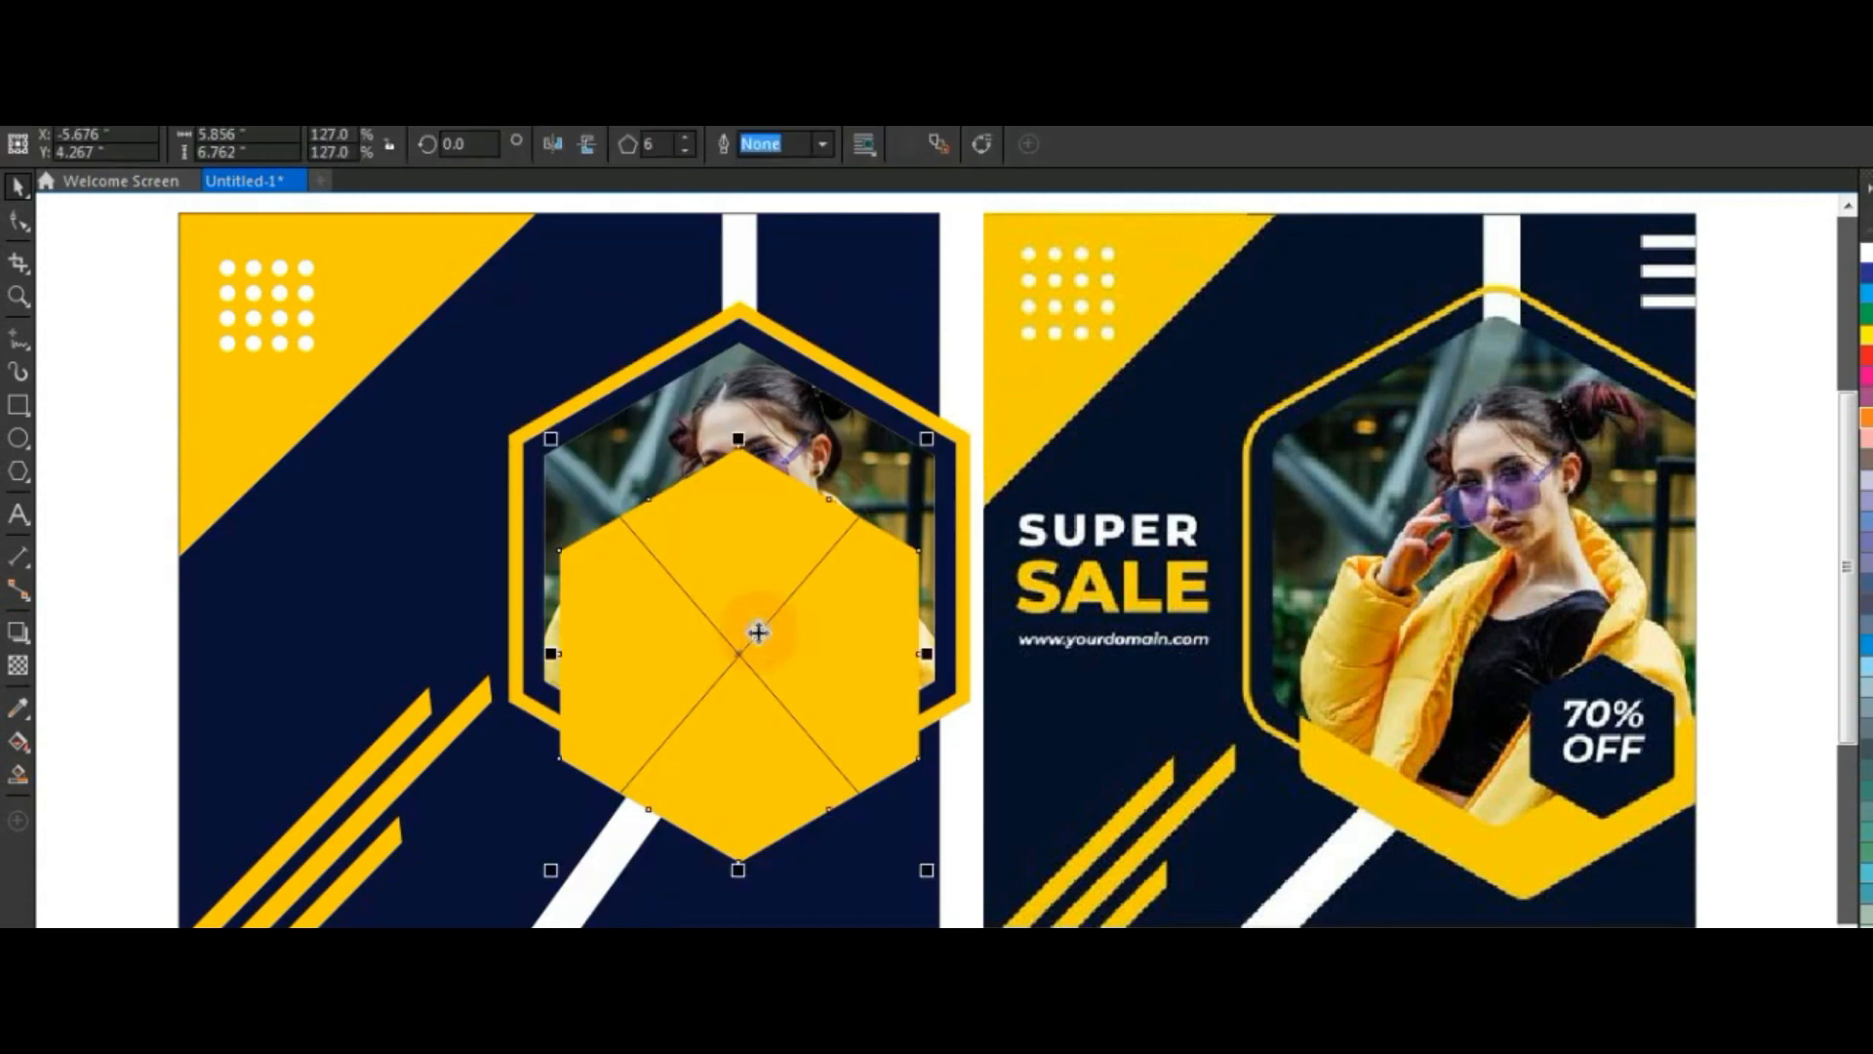
{"action": "right_click", "coordinate": [760, 644]}
{"action": "mouse_move", "coordinate": [828, 290]}
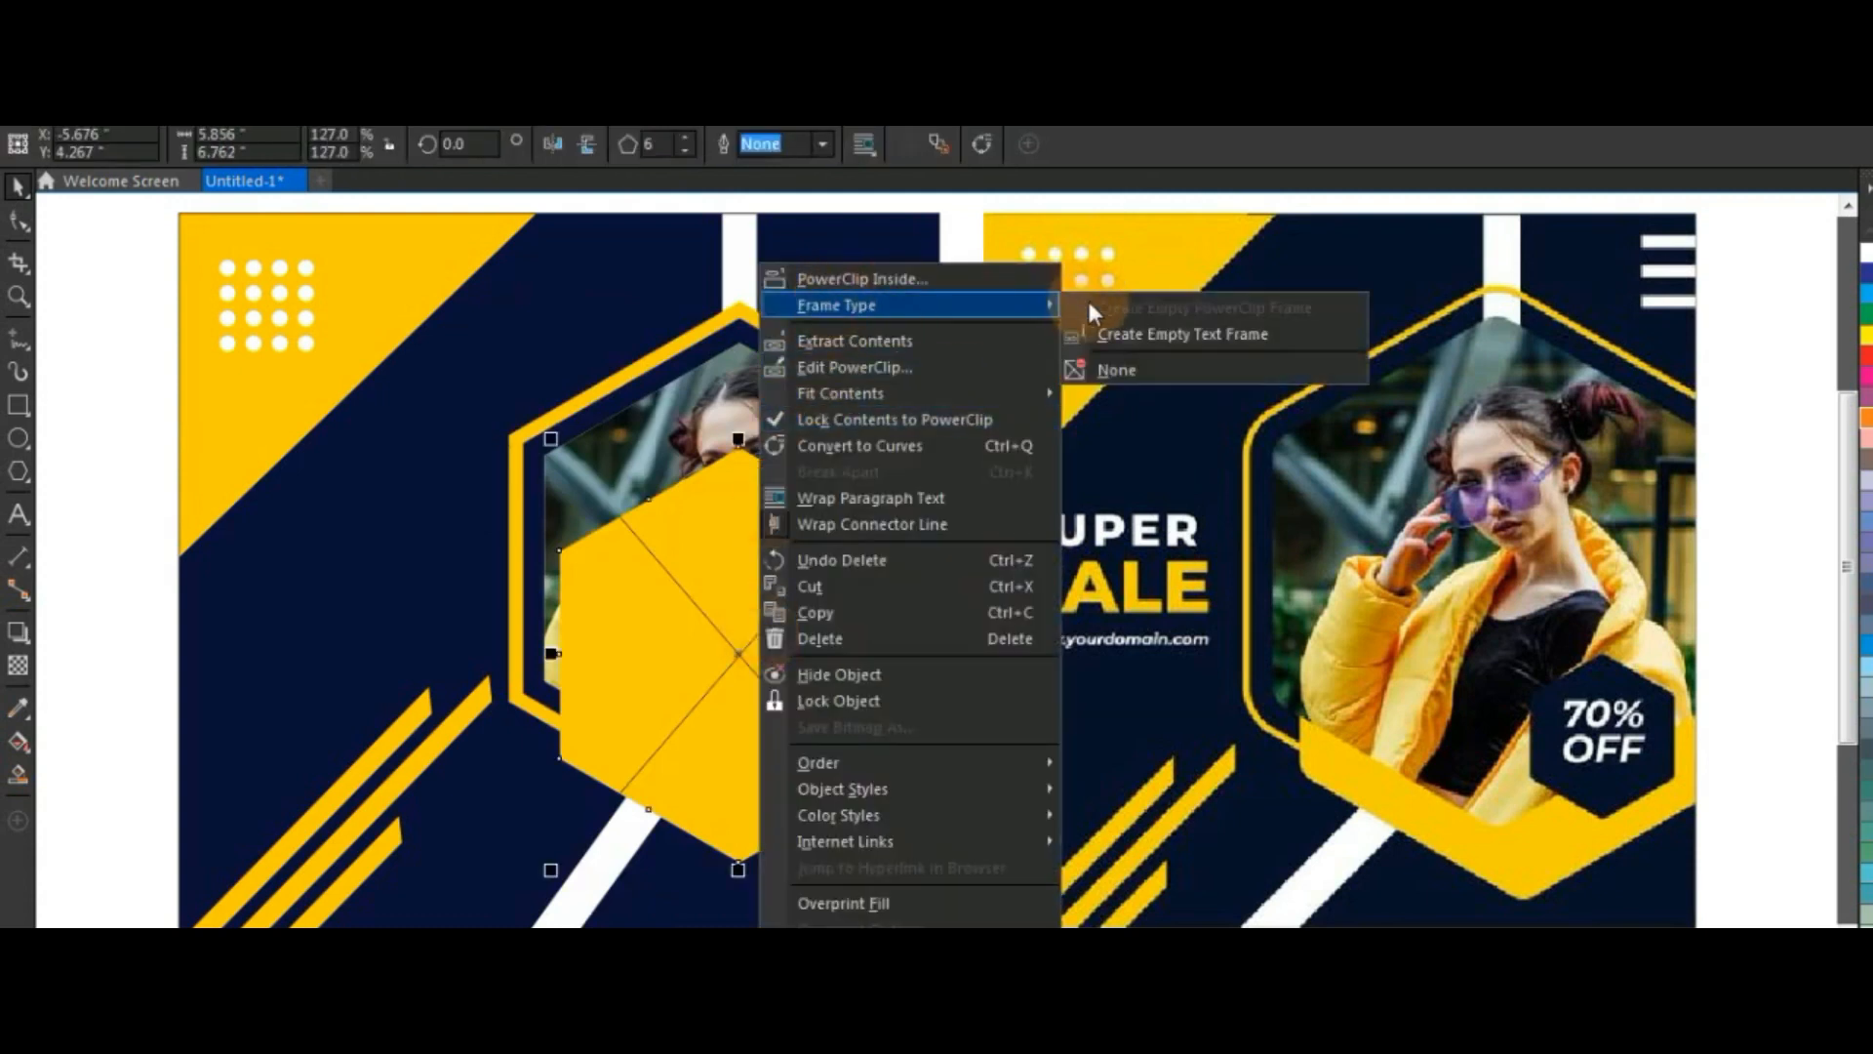
{"action": "left_click", "coordinate": [1117, 369]}
{"action": "left_click", "coordinate": [130, 572]}
Send the plain yellow hexagon just behind the photo hexagon so it forms a band along the photo's lower edge
{"action": "left_click", "coordinate": [607, 652]}
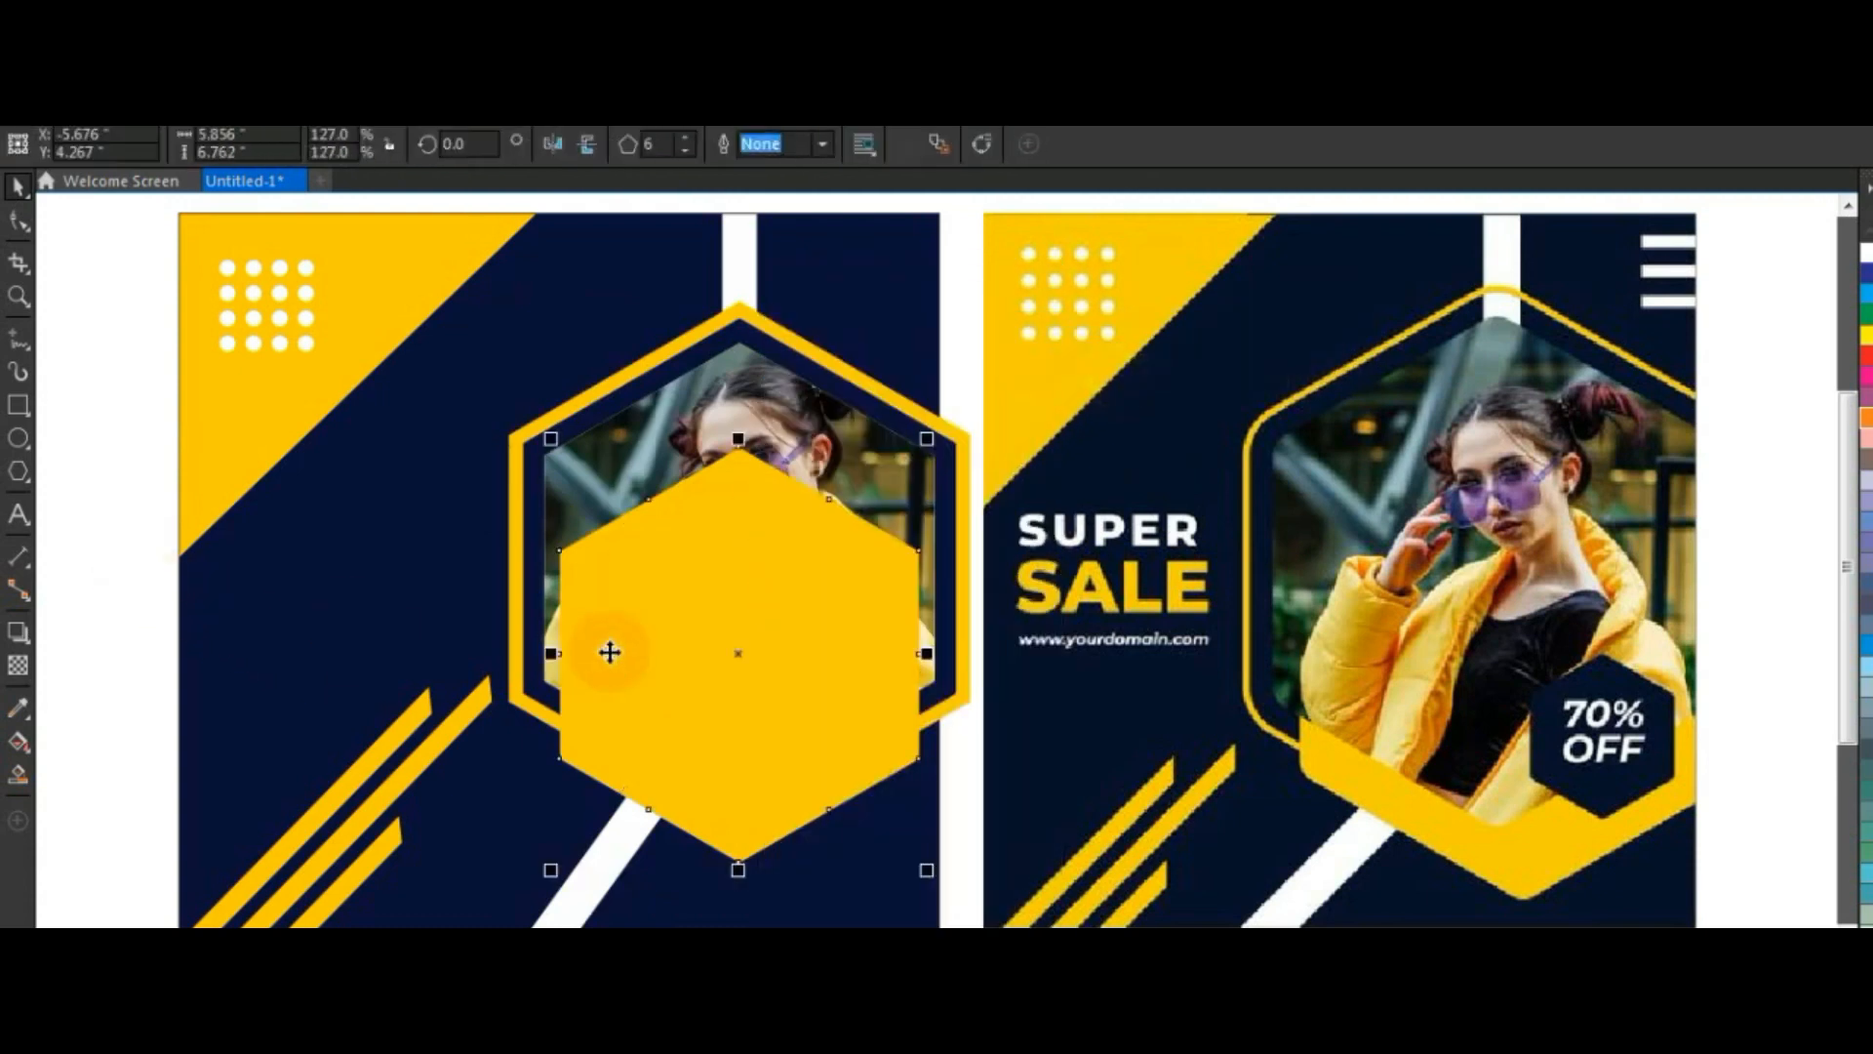
{"action": "key", "text": "ctrl+Page_Down"}
{"action": "key", "text": "ctrl+Page_Down"}
{"action": "key", "text": "ctrl+Page_Up"}
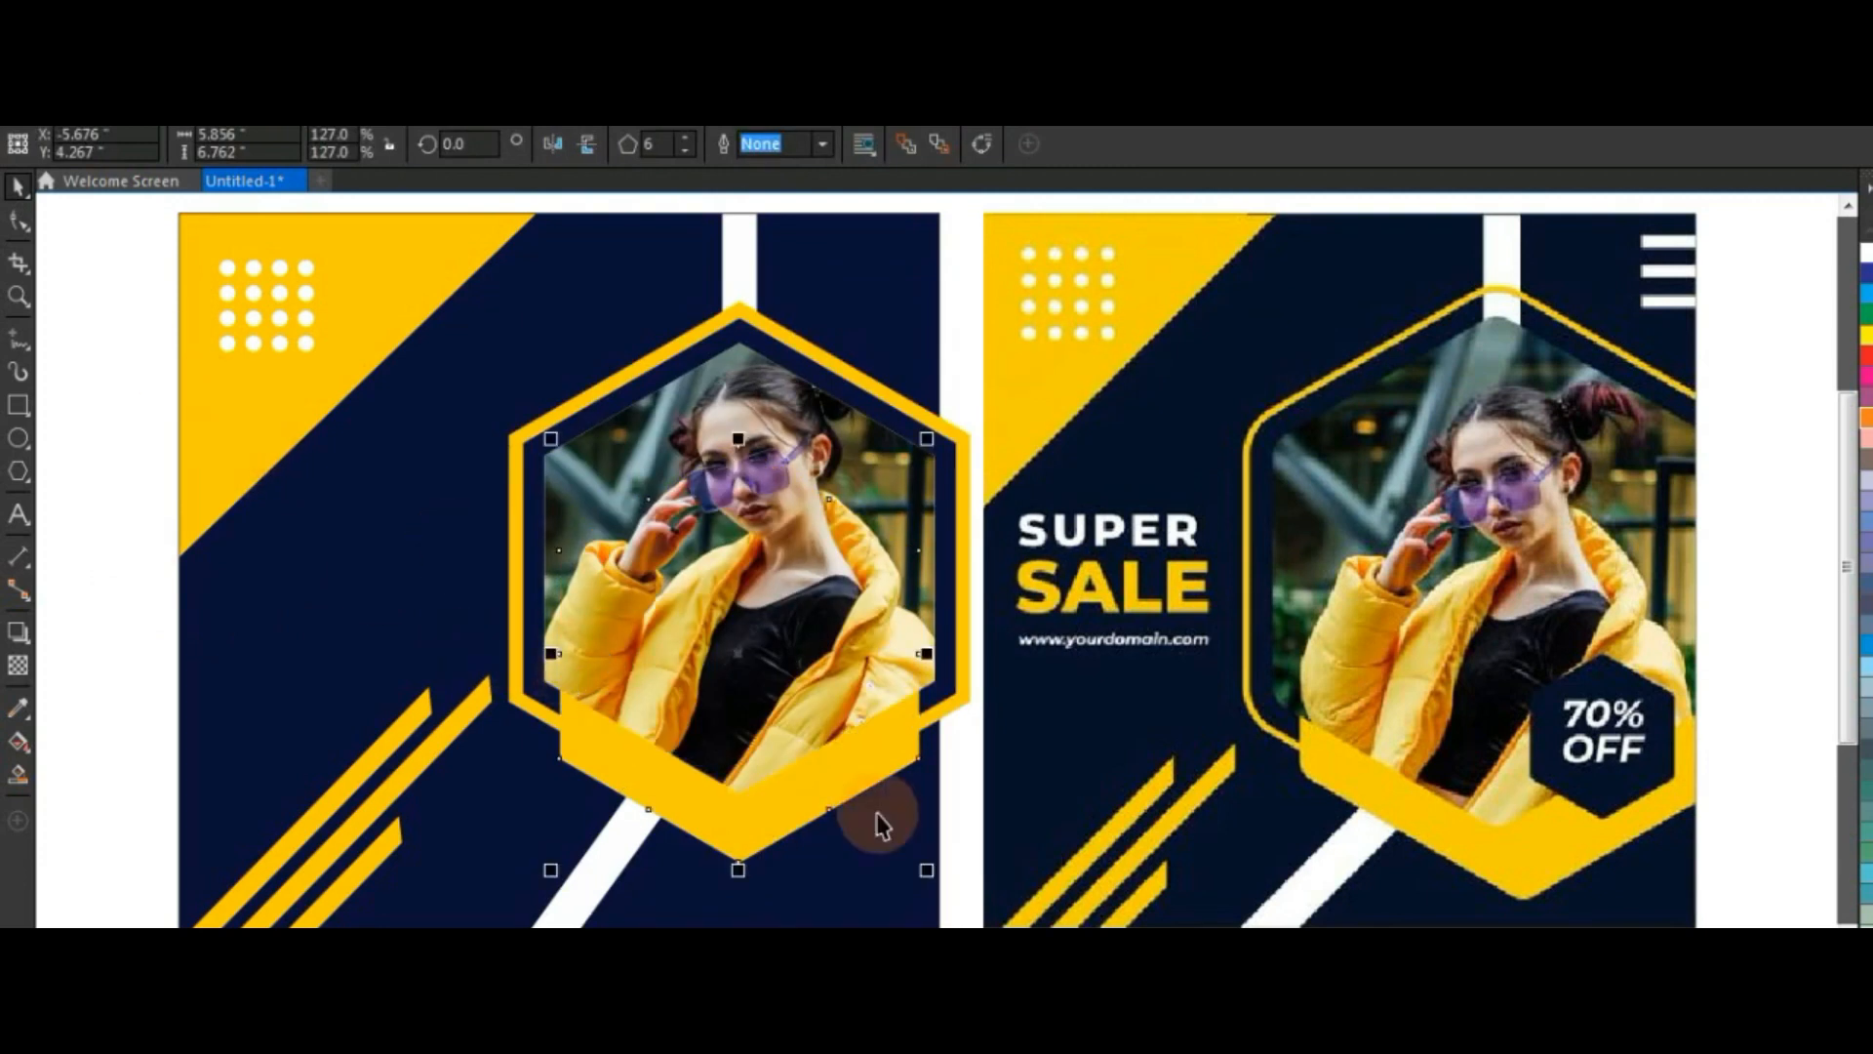
Make a smaller copy of the yellow hexagon, about 2.08 by 2.4 in, over the photo's lower-right edge and fill it navy
{"action": "left_click_drag", "start_coordinate": [927, 440], "coordinate": [858, 577]}
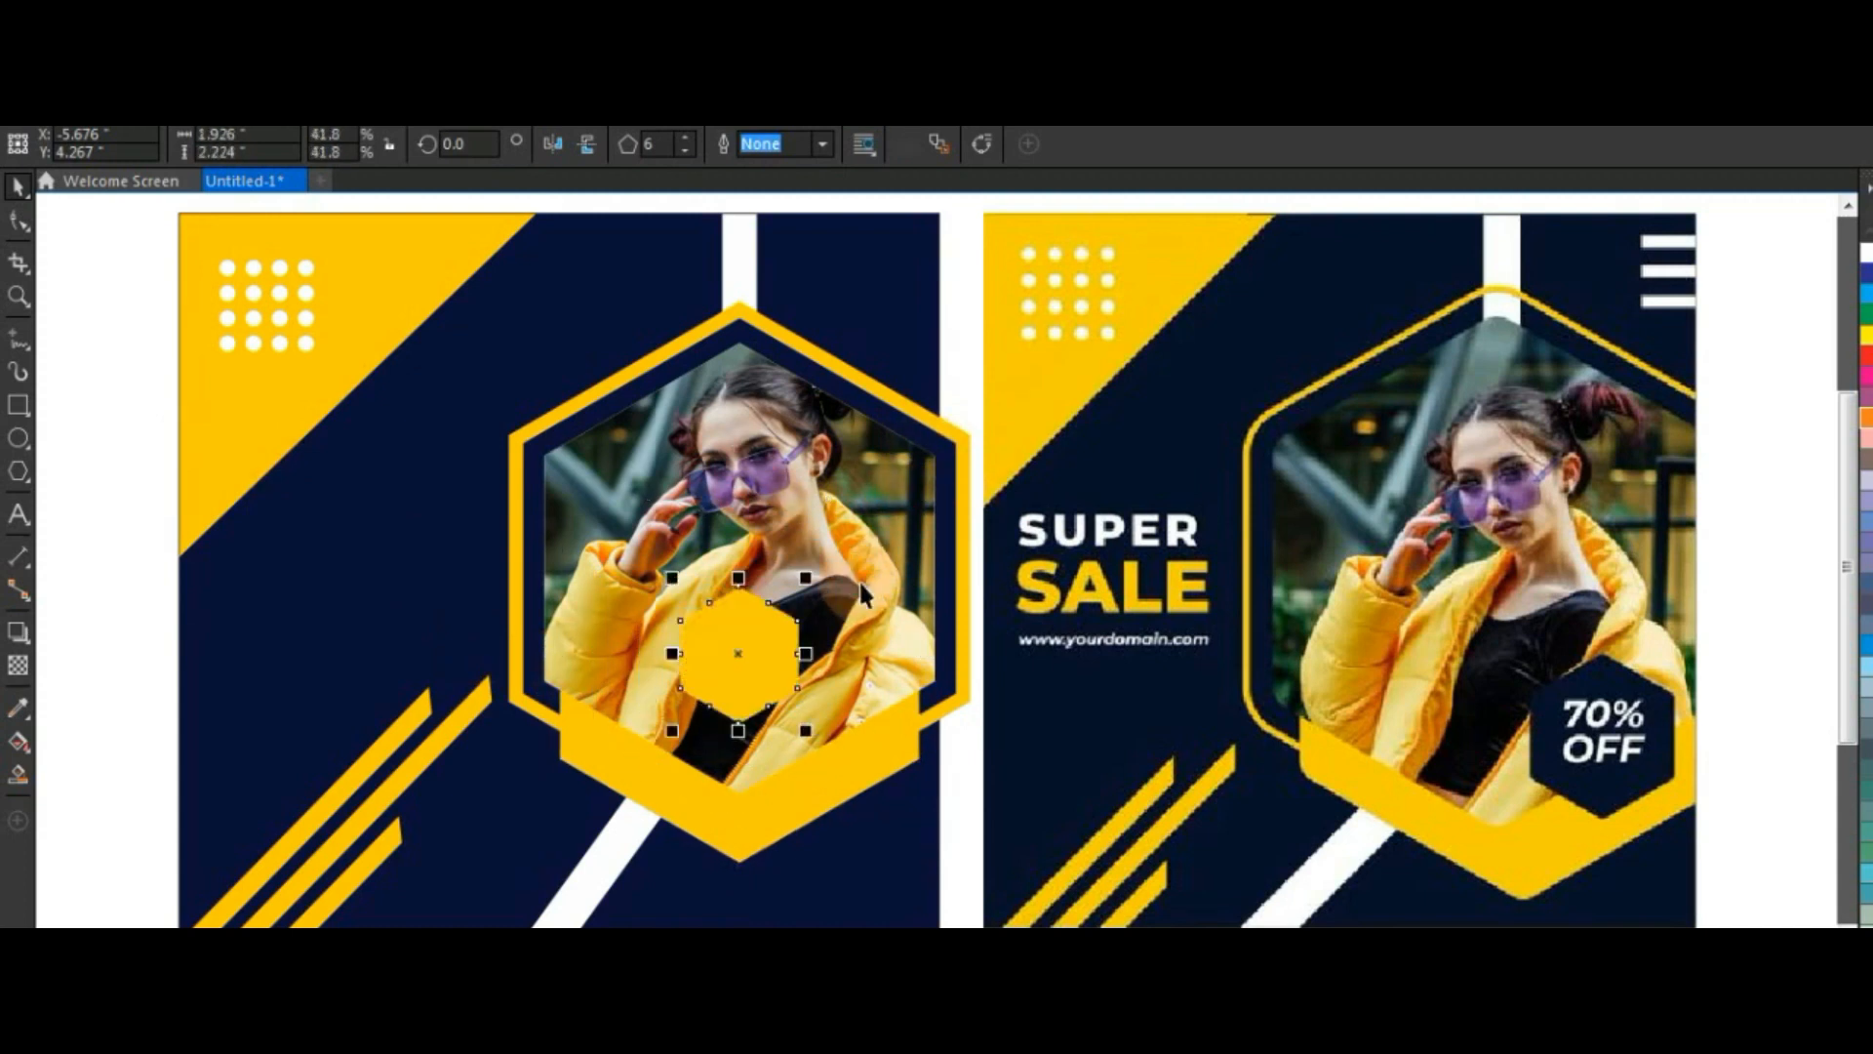
{"action": "left_click_drag", "start_coordinate": [752, 659], "coordinate": [806, 712]}
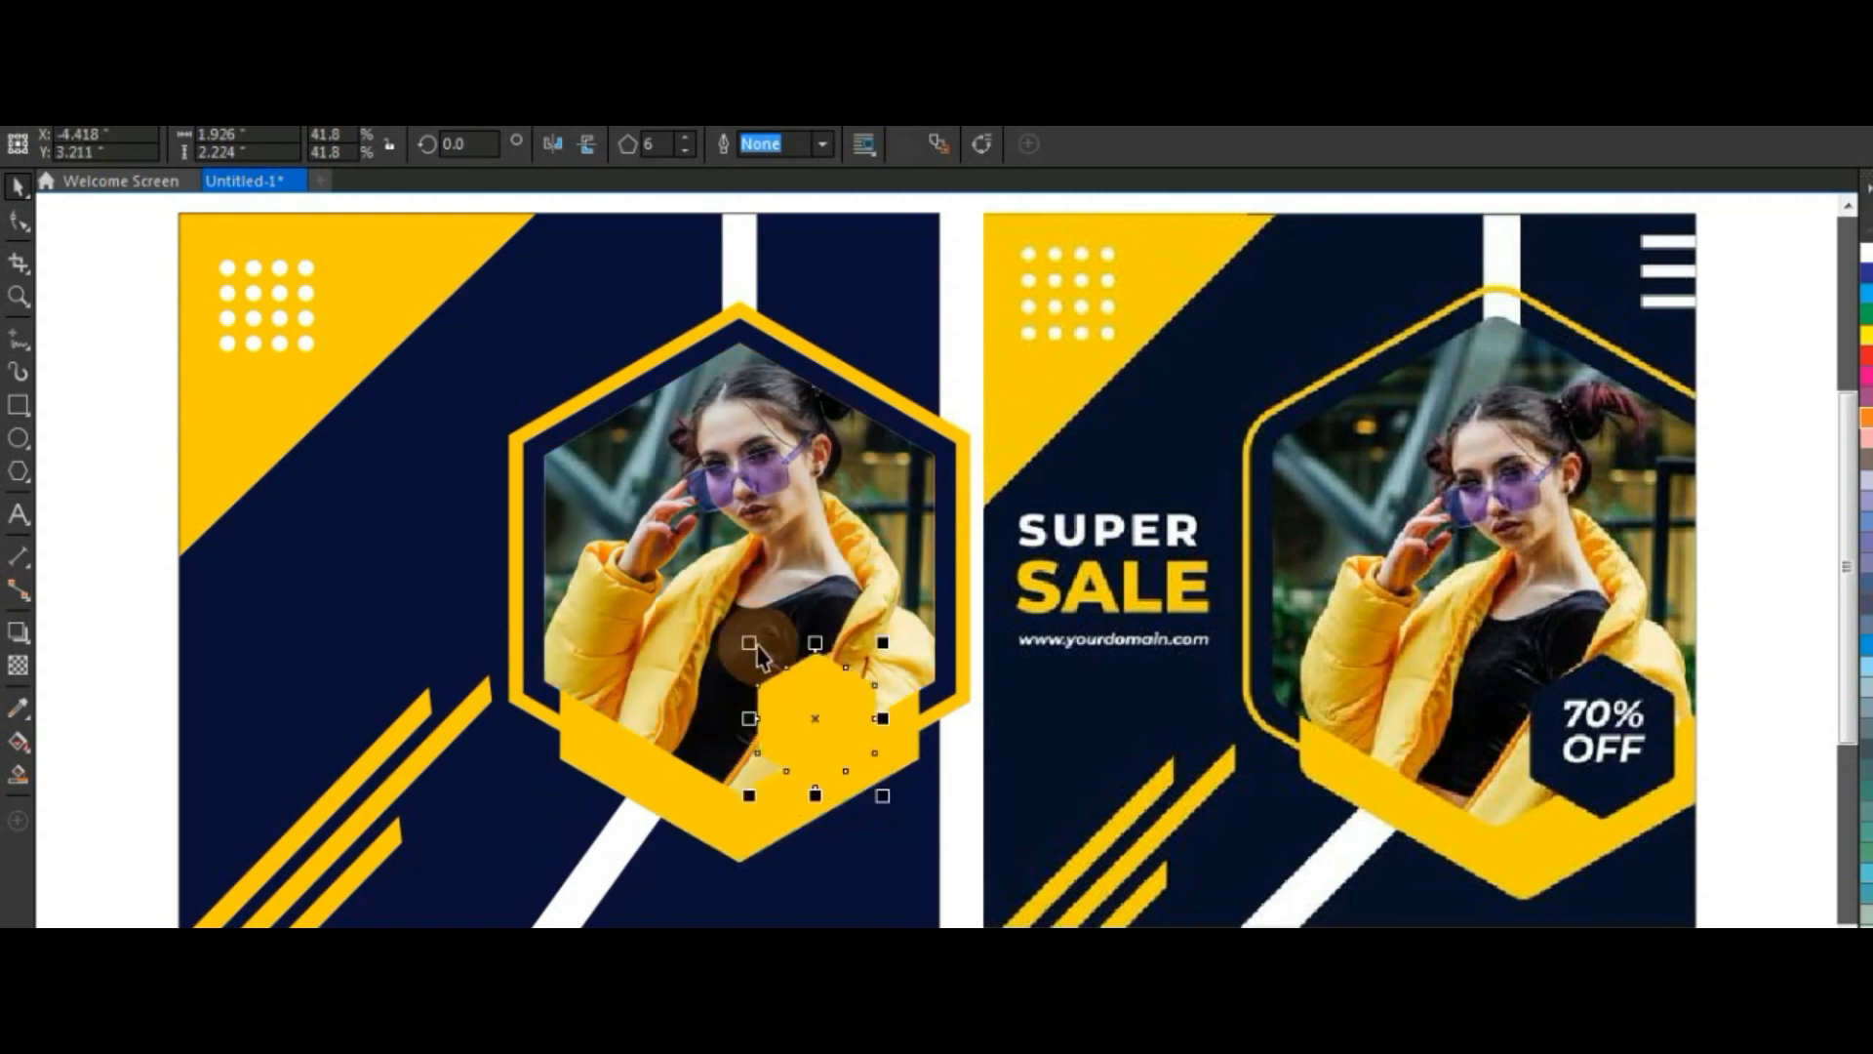
{"action": "left_click_drag", "start_coordinate": [741, 633], "coordinate": [738, 630]}
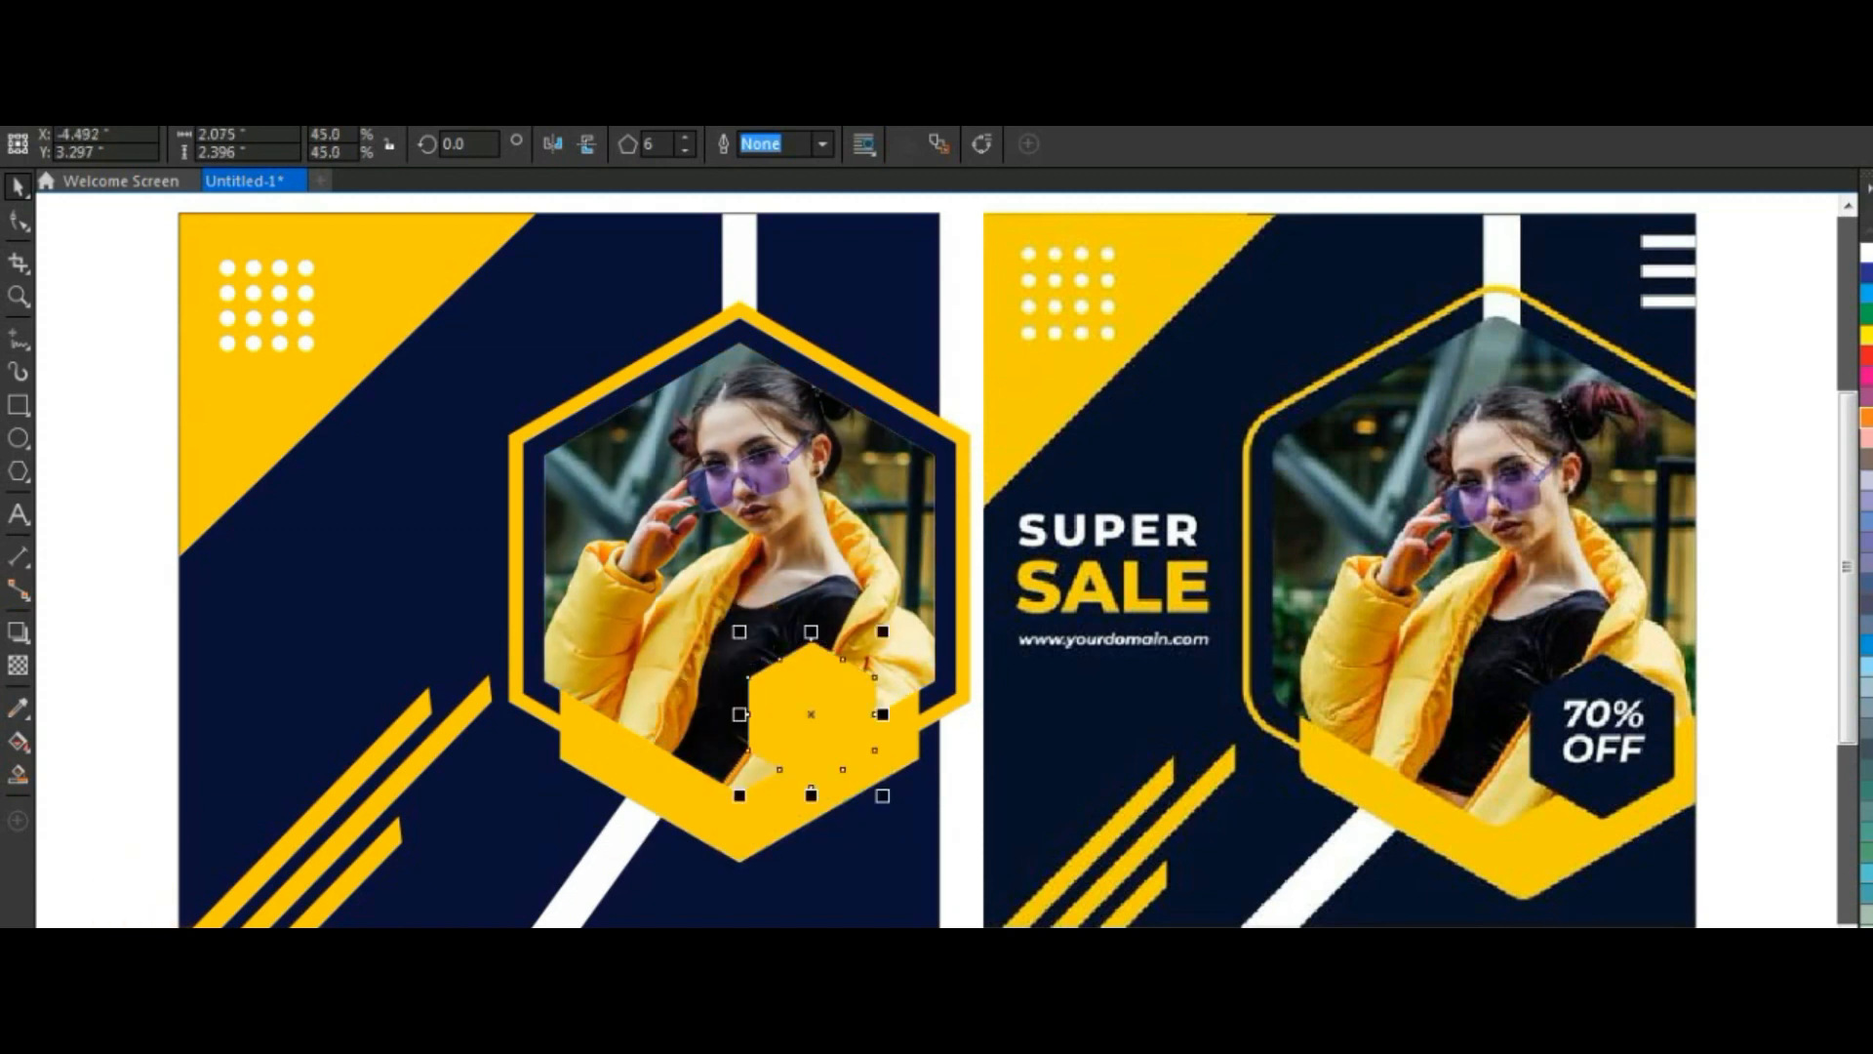
{"action": "left_click", "coordinate": [97, 961]}
{"action": "left_click", "coordinate": [115, 542]}
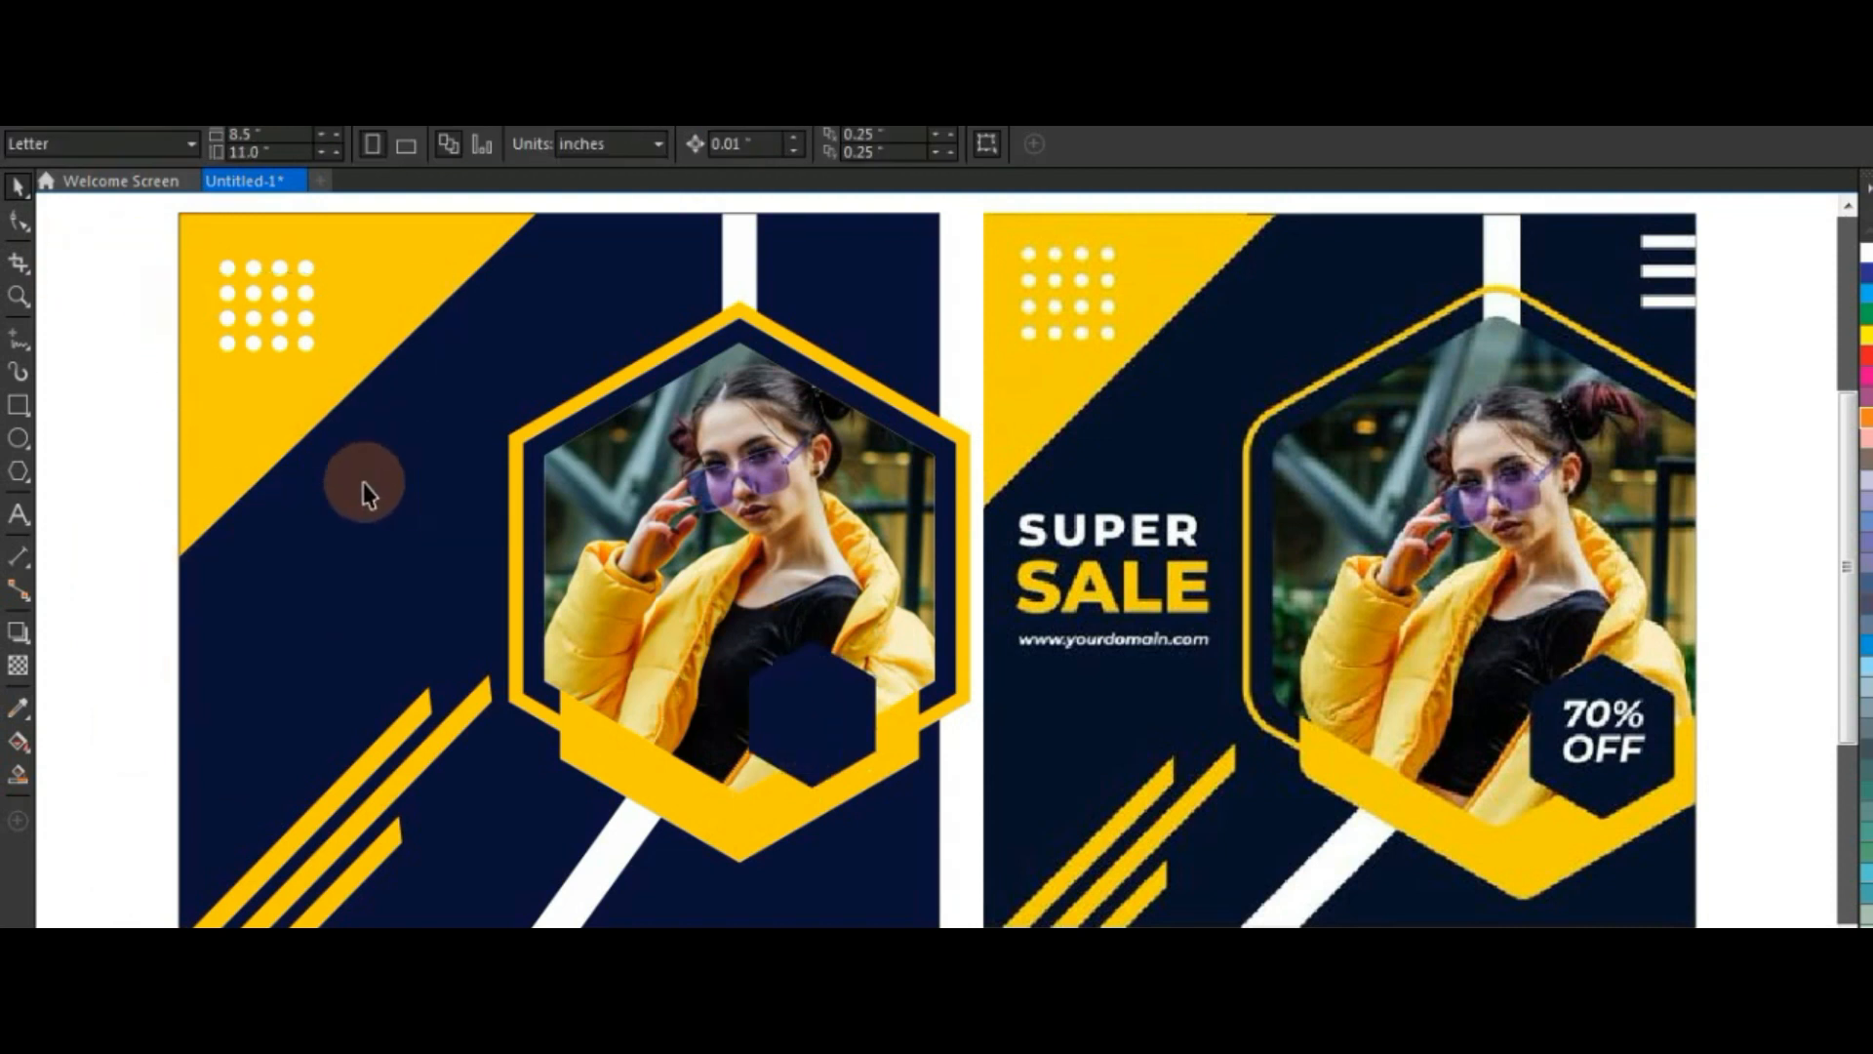
PowerClip the whole hexagon artwork inside the navy square
{"action": "left_click_drag", "start_coordinate": [119, 272], "coordinate": [1019, 870]}
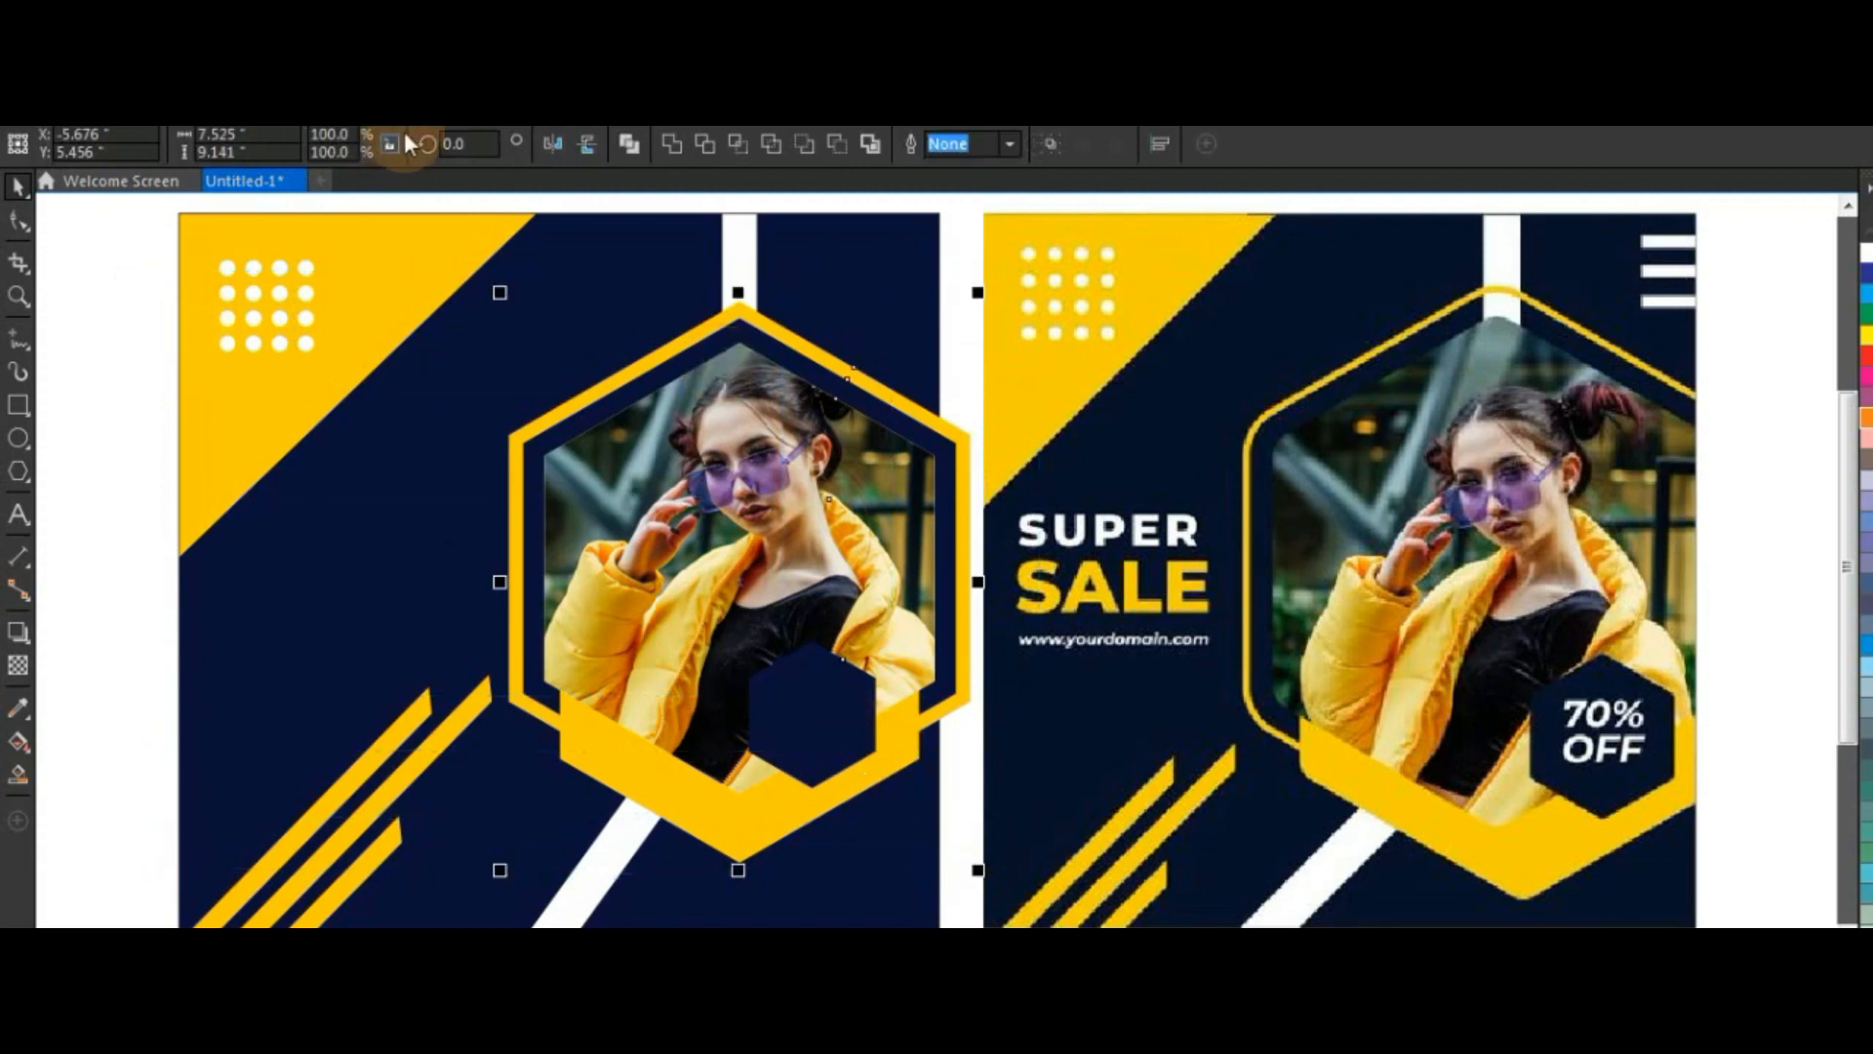
{"action": "right_click", "coordinate": [704, 361]}
{"action": "left_click", "coordinate": [756, 376]}
{"action": "left_click", "coordinate": [662, 273]}
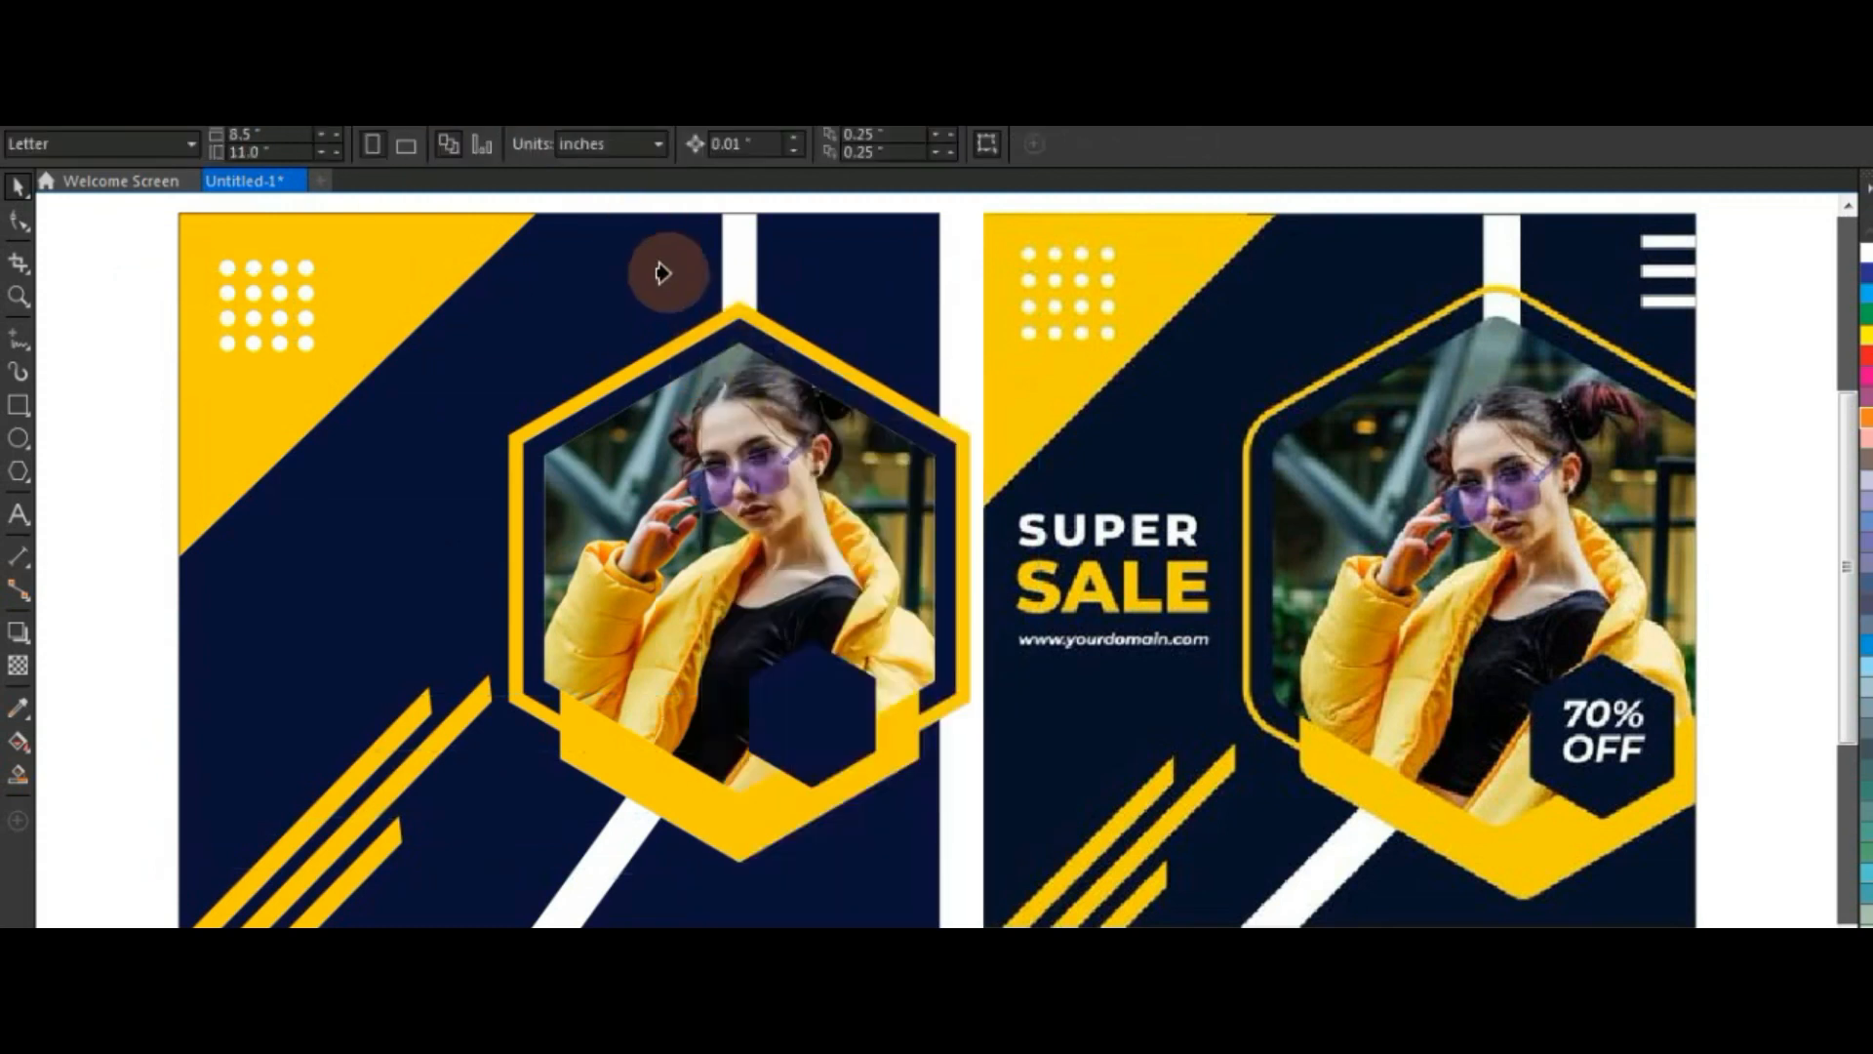
{"action": "left_click", "coordinate": [96, 489]}
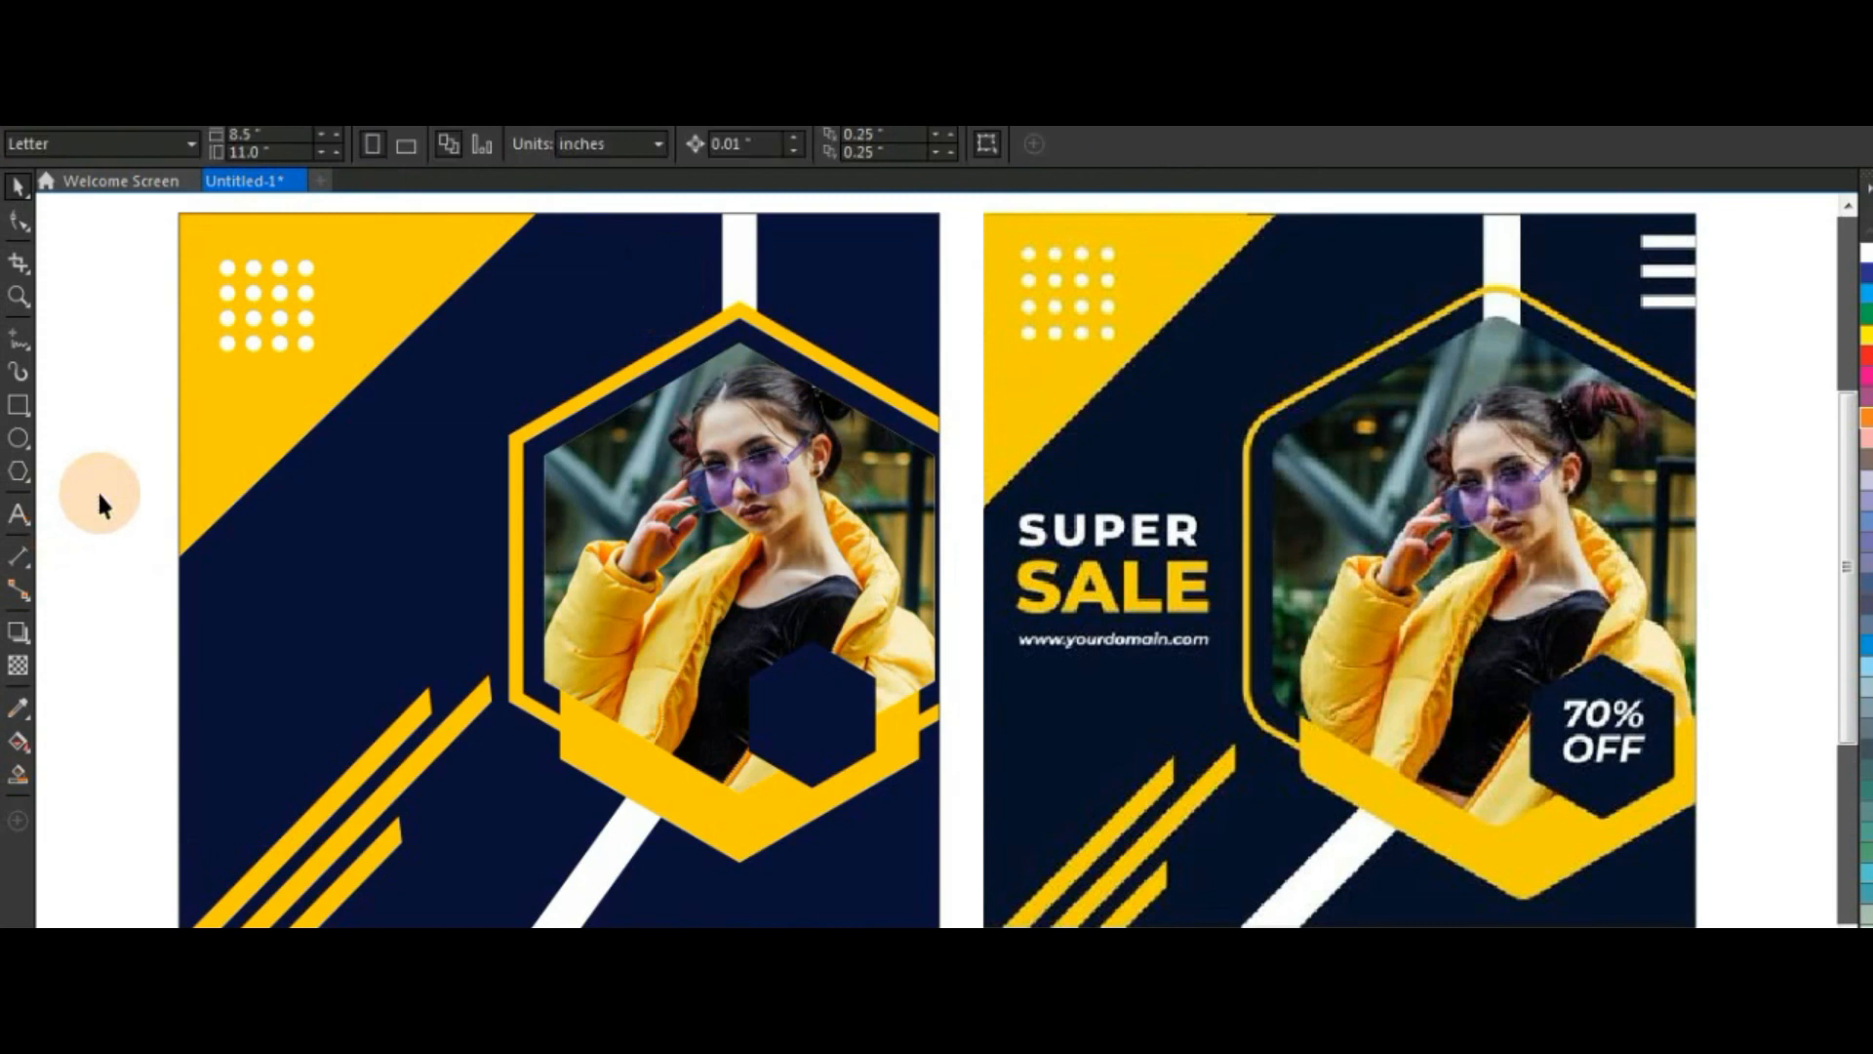
Add the two-line text "SUPER SALE" beside the square and set its font to Boulder
{"action": "left_click", "coordinate": [17, 514]}
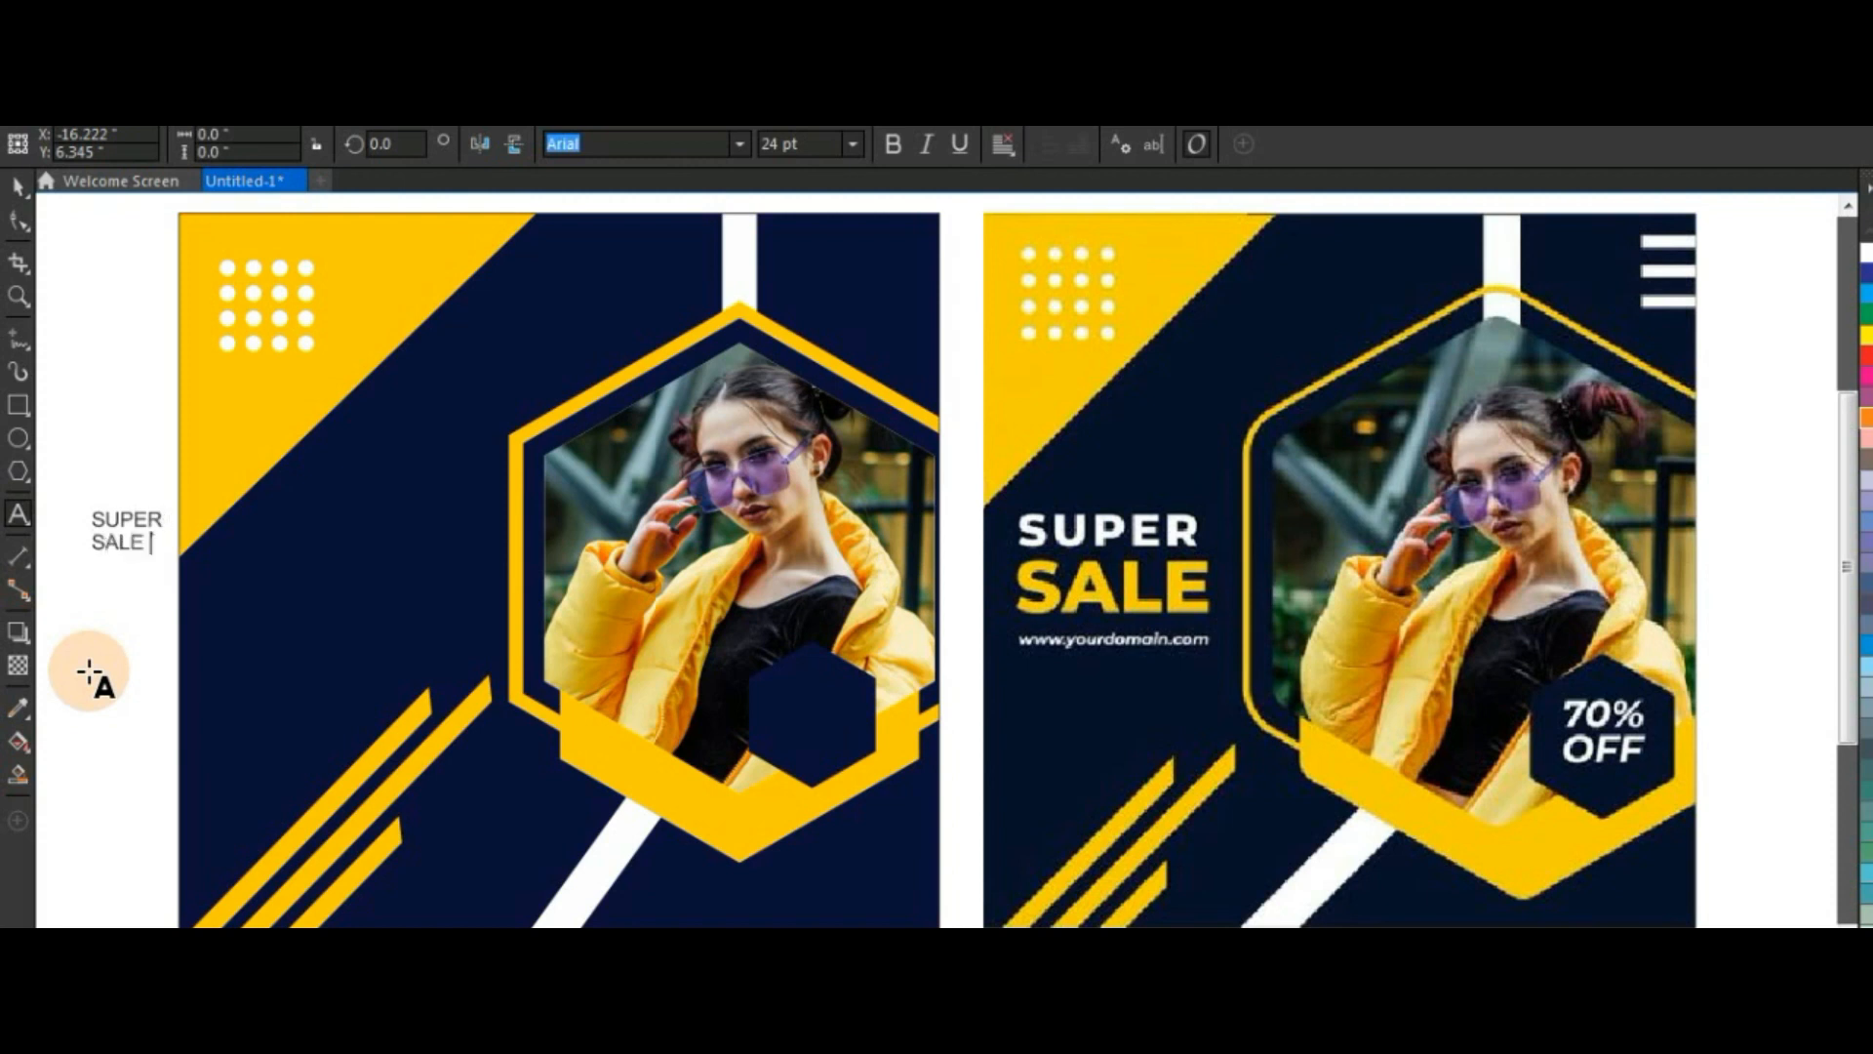
{"action": "left_click", "coordinate": [18, 186]}
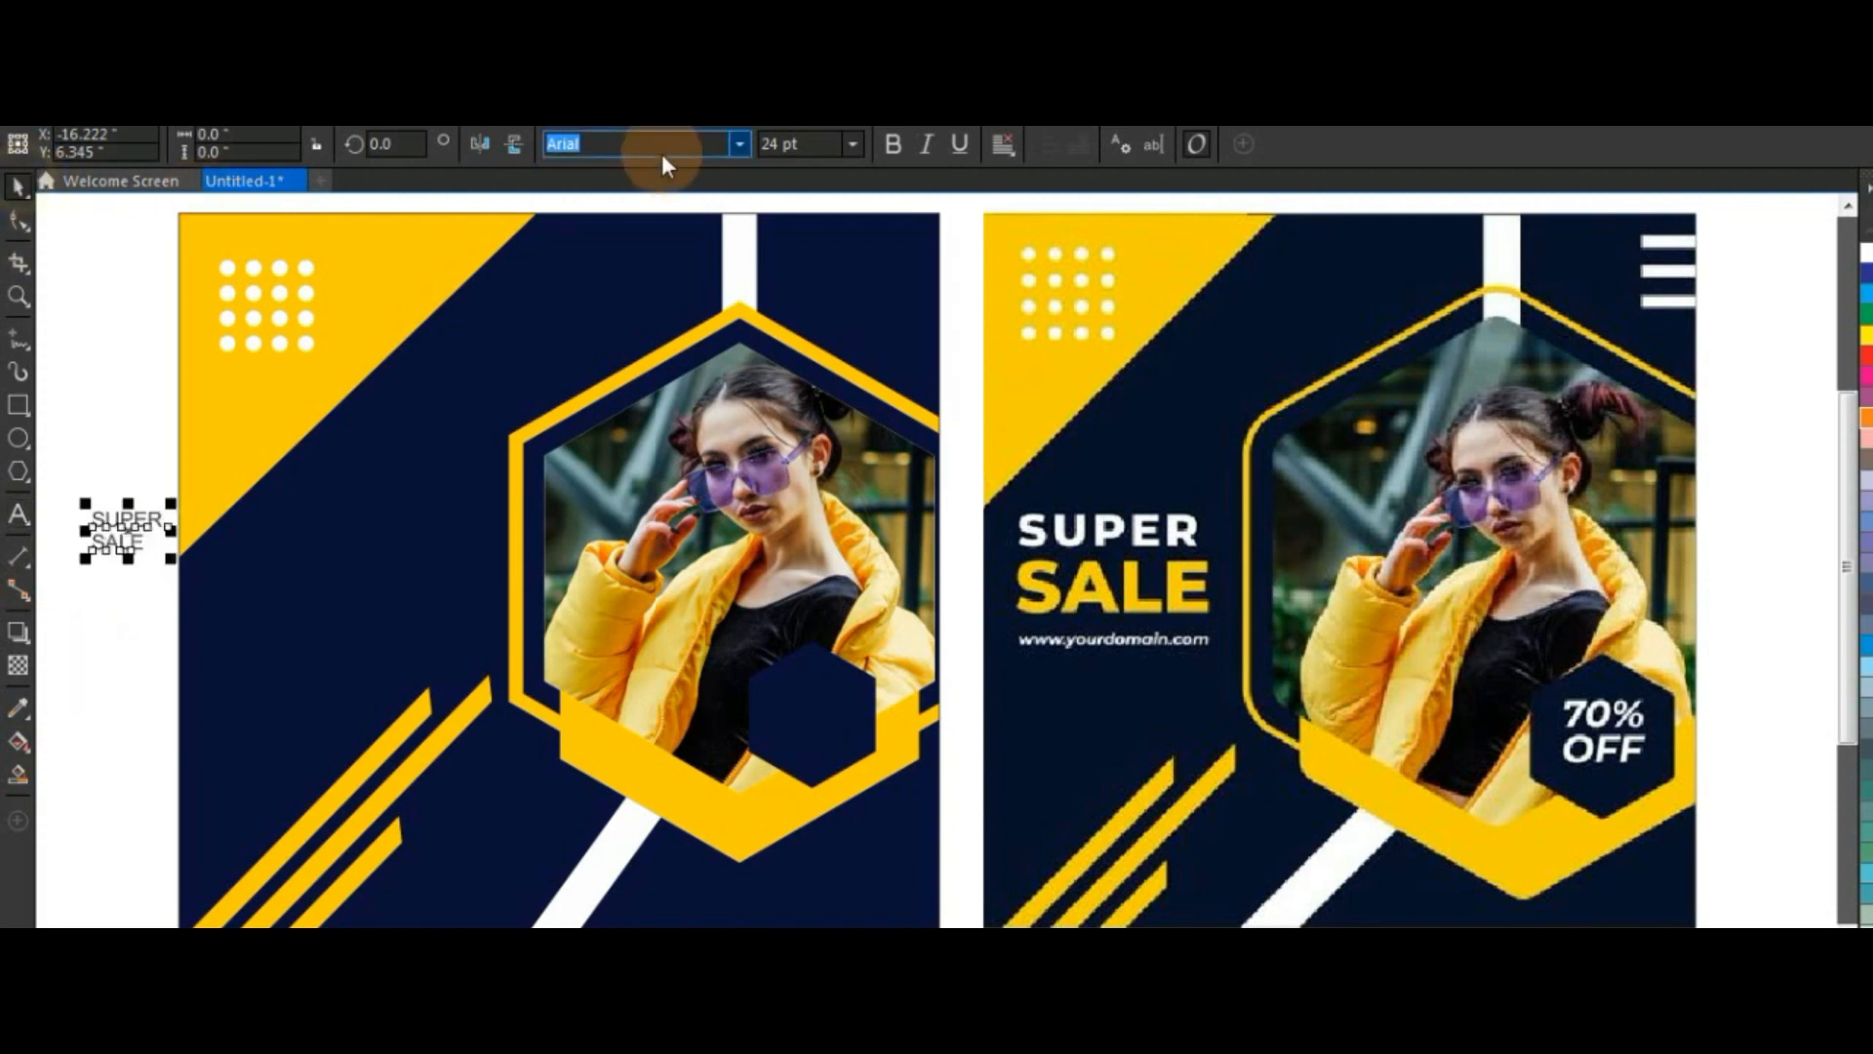
{"action": "left_click", "coordinate": [725, 143]}
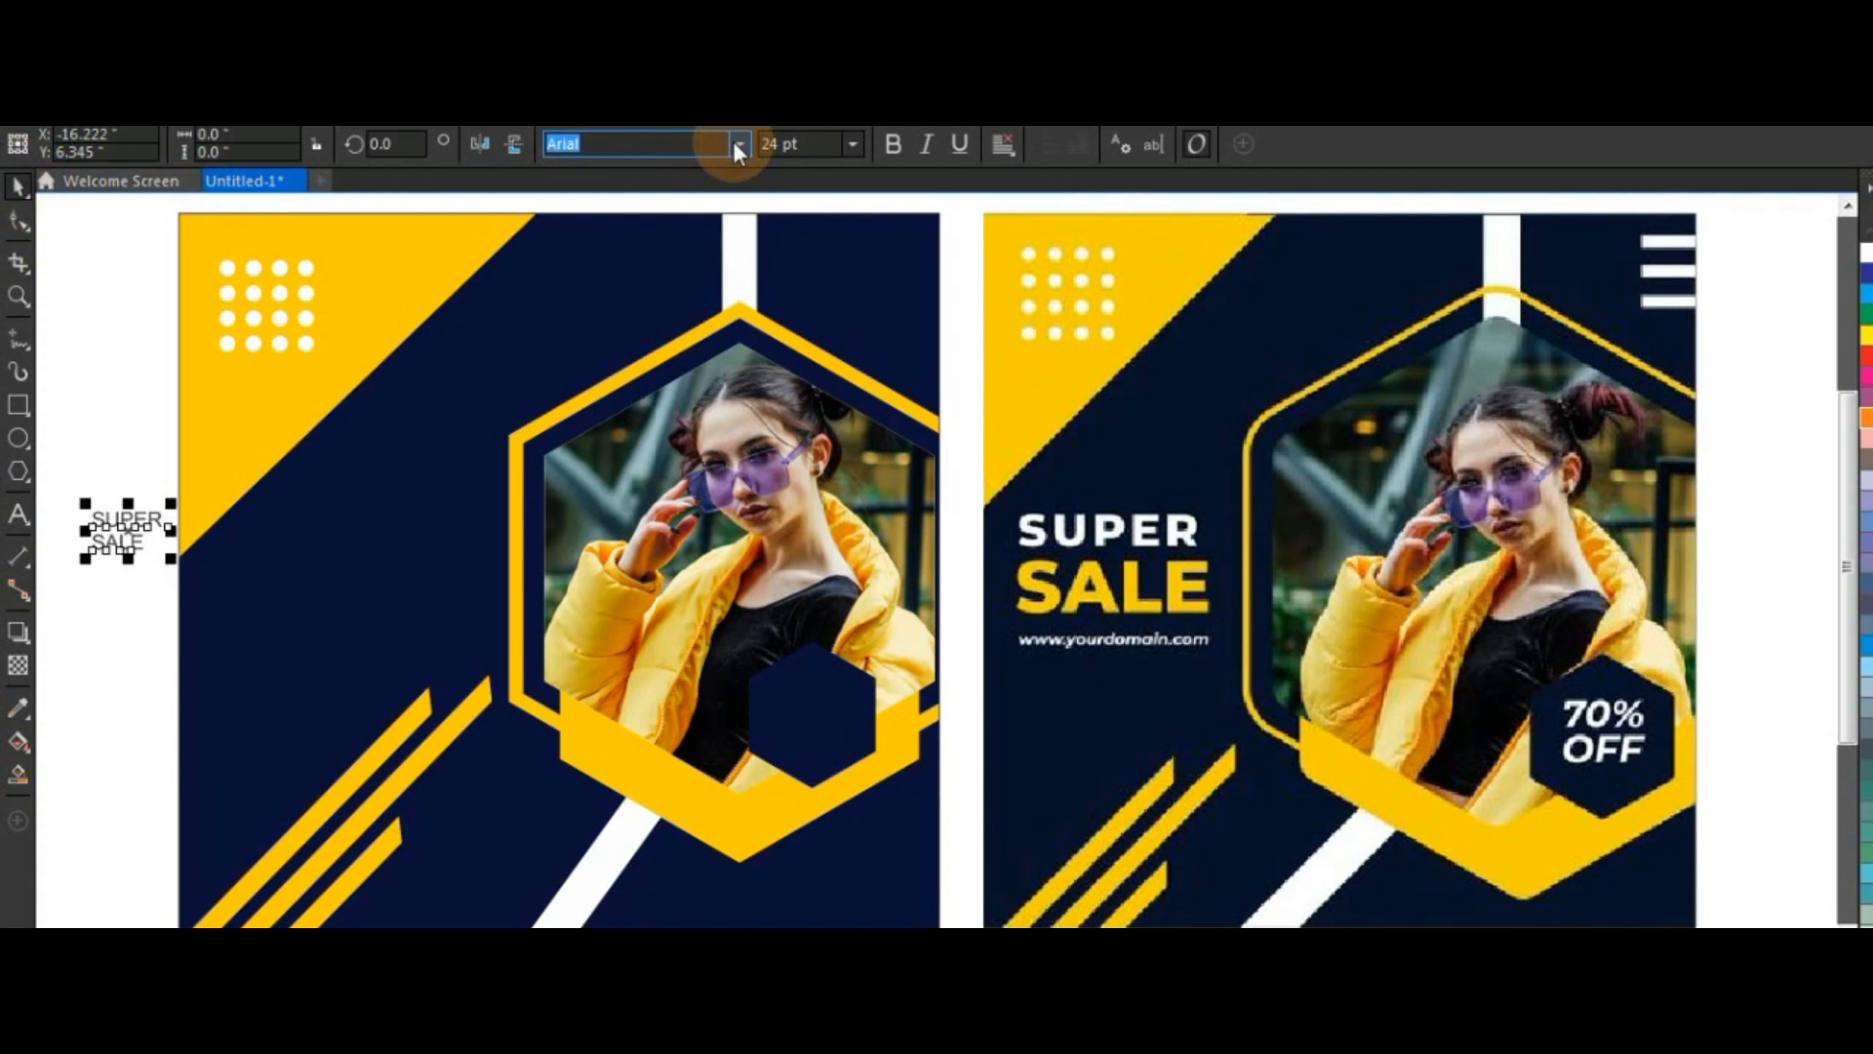
{"action": "left_click", "coordinate": [738, 144]}
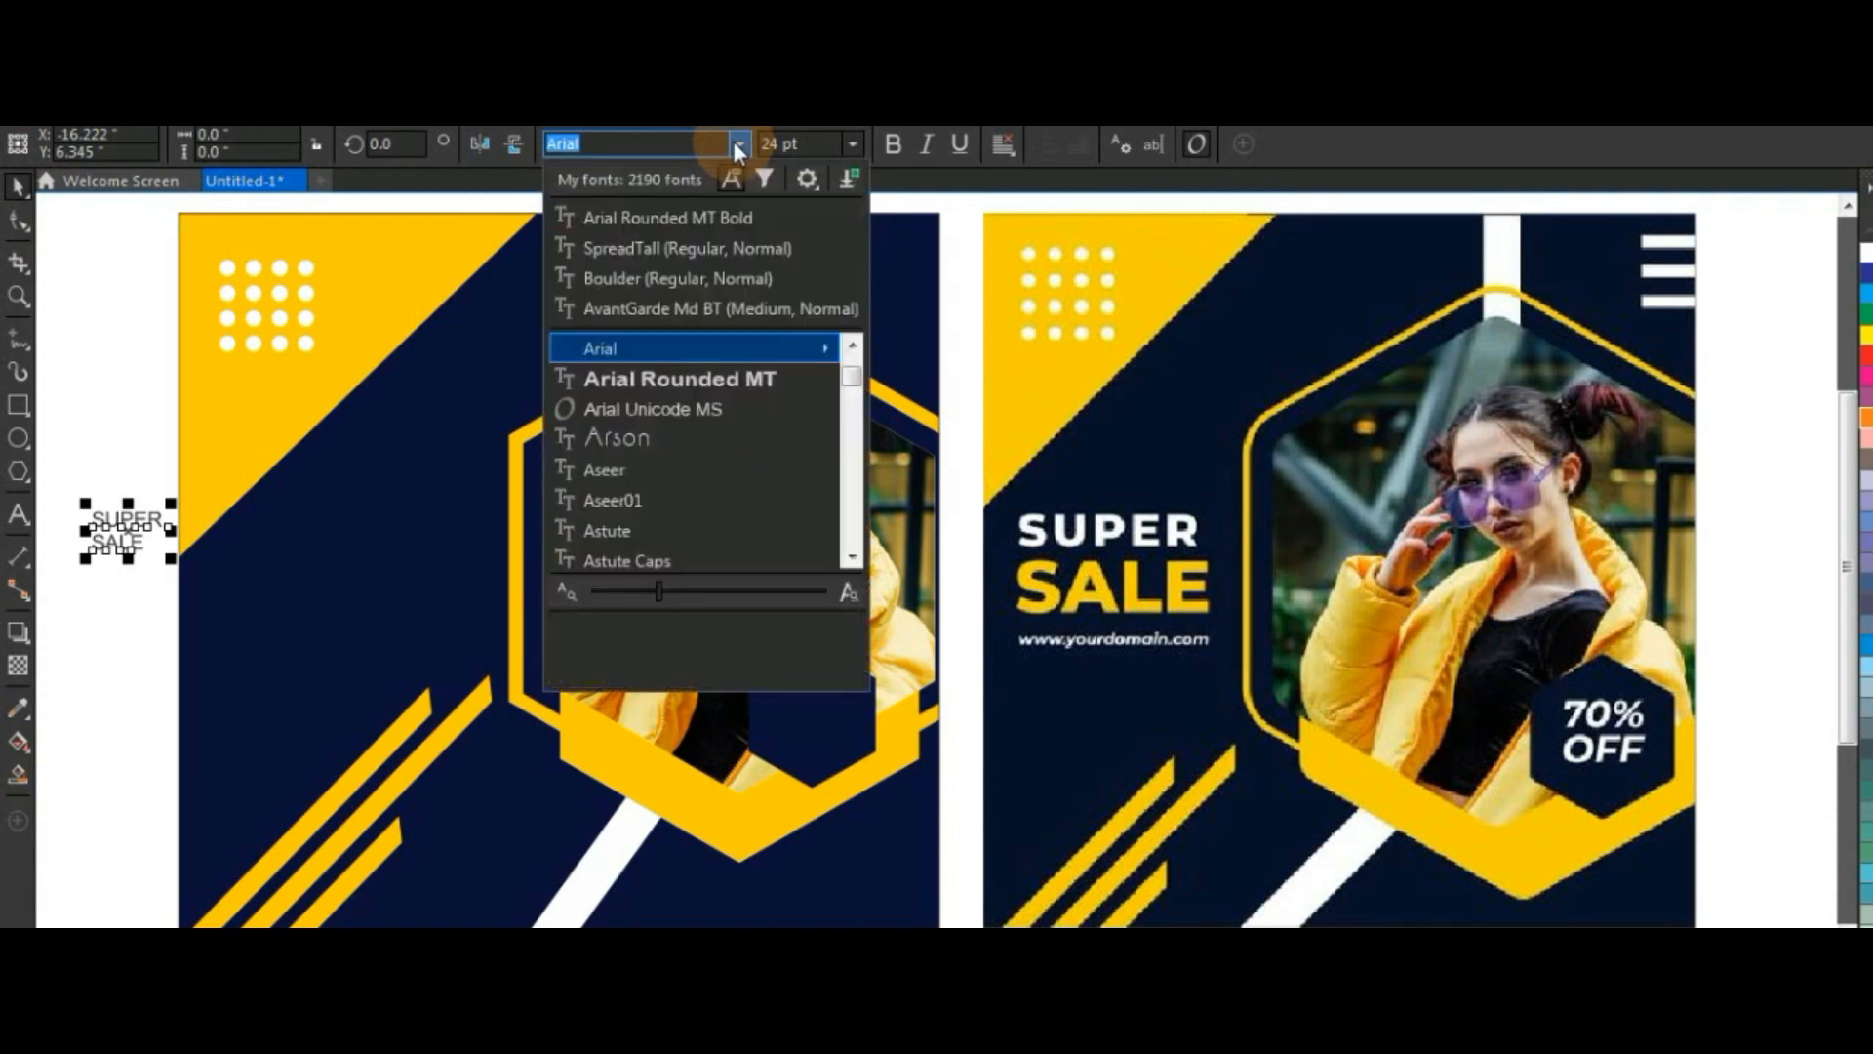
{"action": "left_click", "coordinate": [640, 279]}
Enlarge the heading to about 63.8 pt, move it onto the navy area above the stripes, and break it into separate lines
{"action": "left_click_drag", "start_coordinate": [159, 556], "coordinate": [260, 613]}
{"action": "left_click_drag", "start_coordinate": [208, 536], "coordinate": [334, 587]}
{"action": "key", "text": "ctrl+k"}
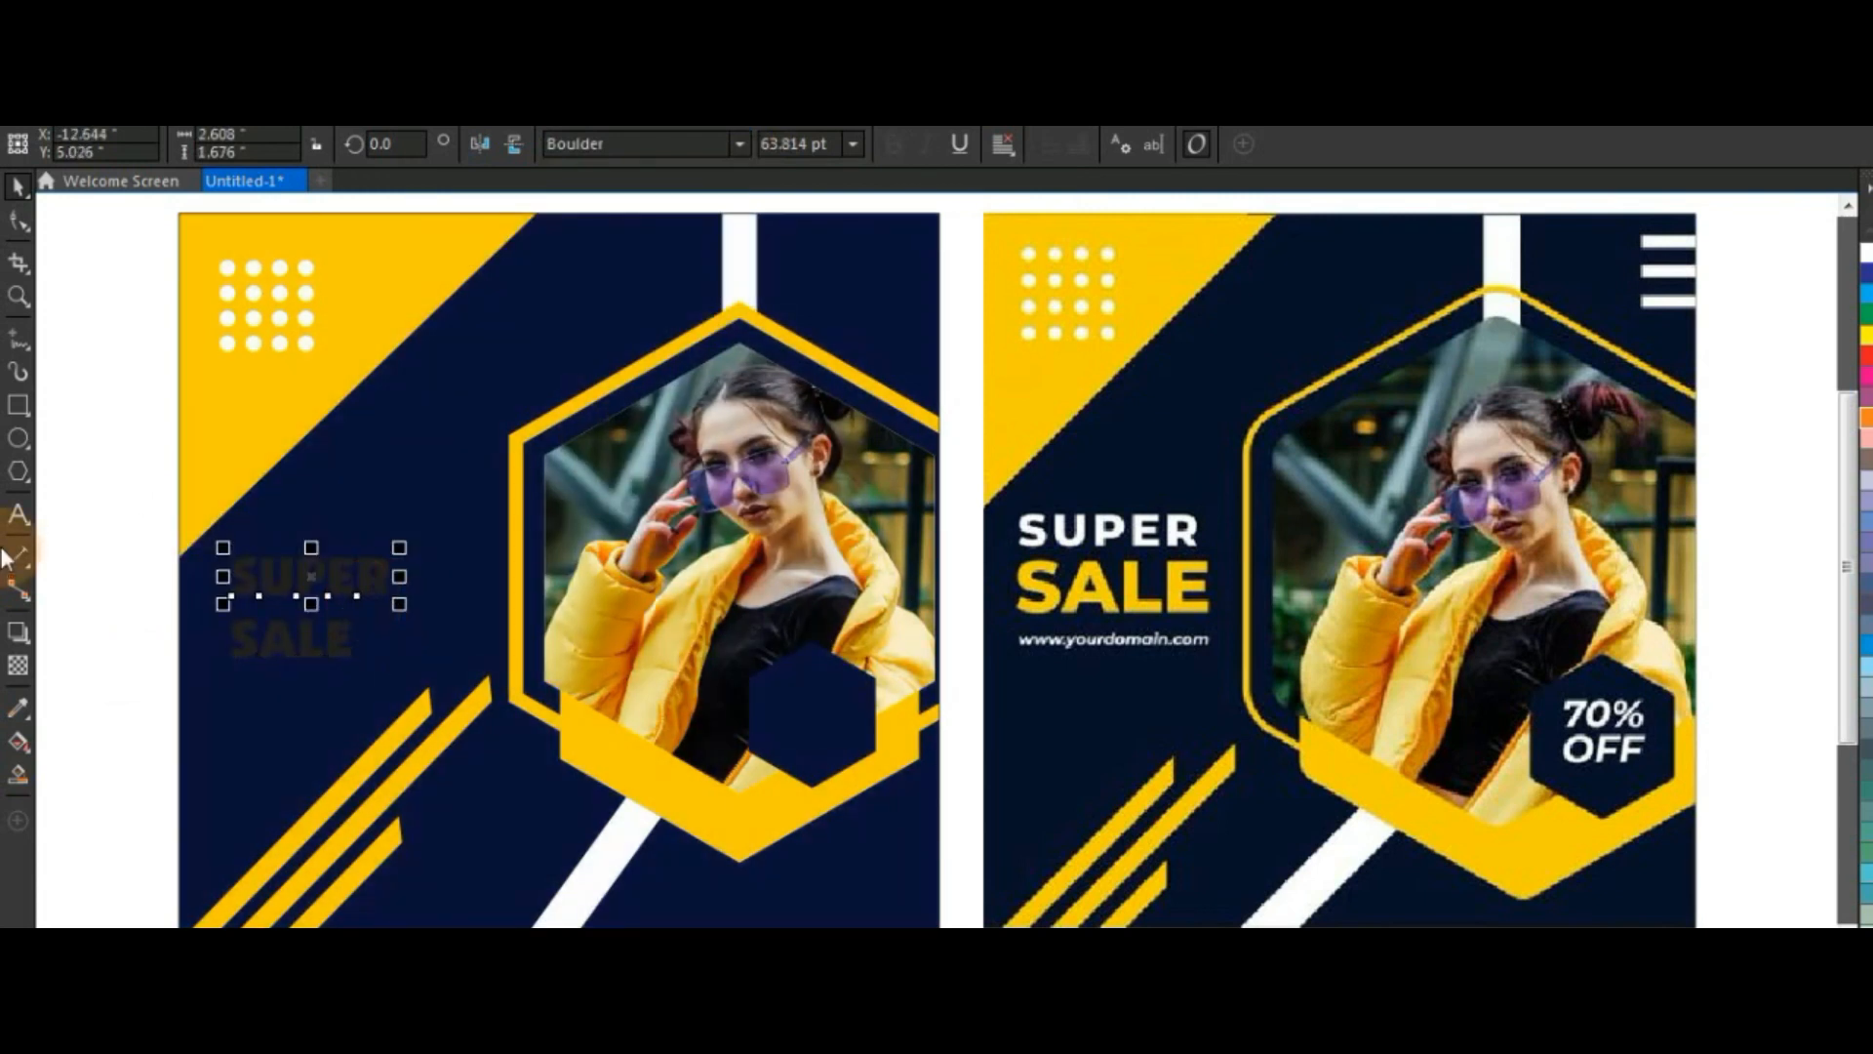
Enlarge the word SALE to about 103.5 pt and align its left edge under SUPER
{"action": "left_click", "coordinate": [342, 666]}
{"action": "left_click_drag", "start_coordinate": [363, 667], "coordinate": [441, 718]}
{"action": "left_click_drag", "start_coordinate": [354, 664], "coordinate": [348, 668]}
Fill the word SALE yellow and the word SUPER white
{"action": "left_click", "coordinate": [141, 944]}
{"action": "left_click", "coordinate": [379, 587]}
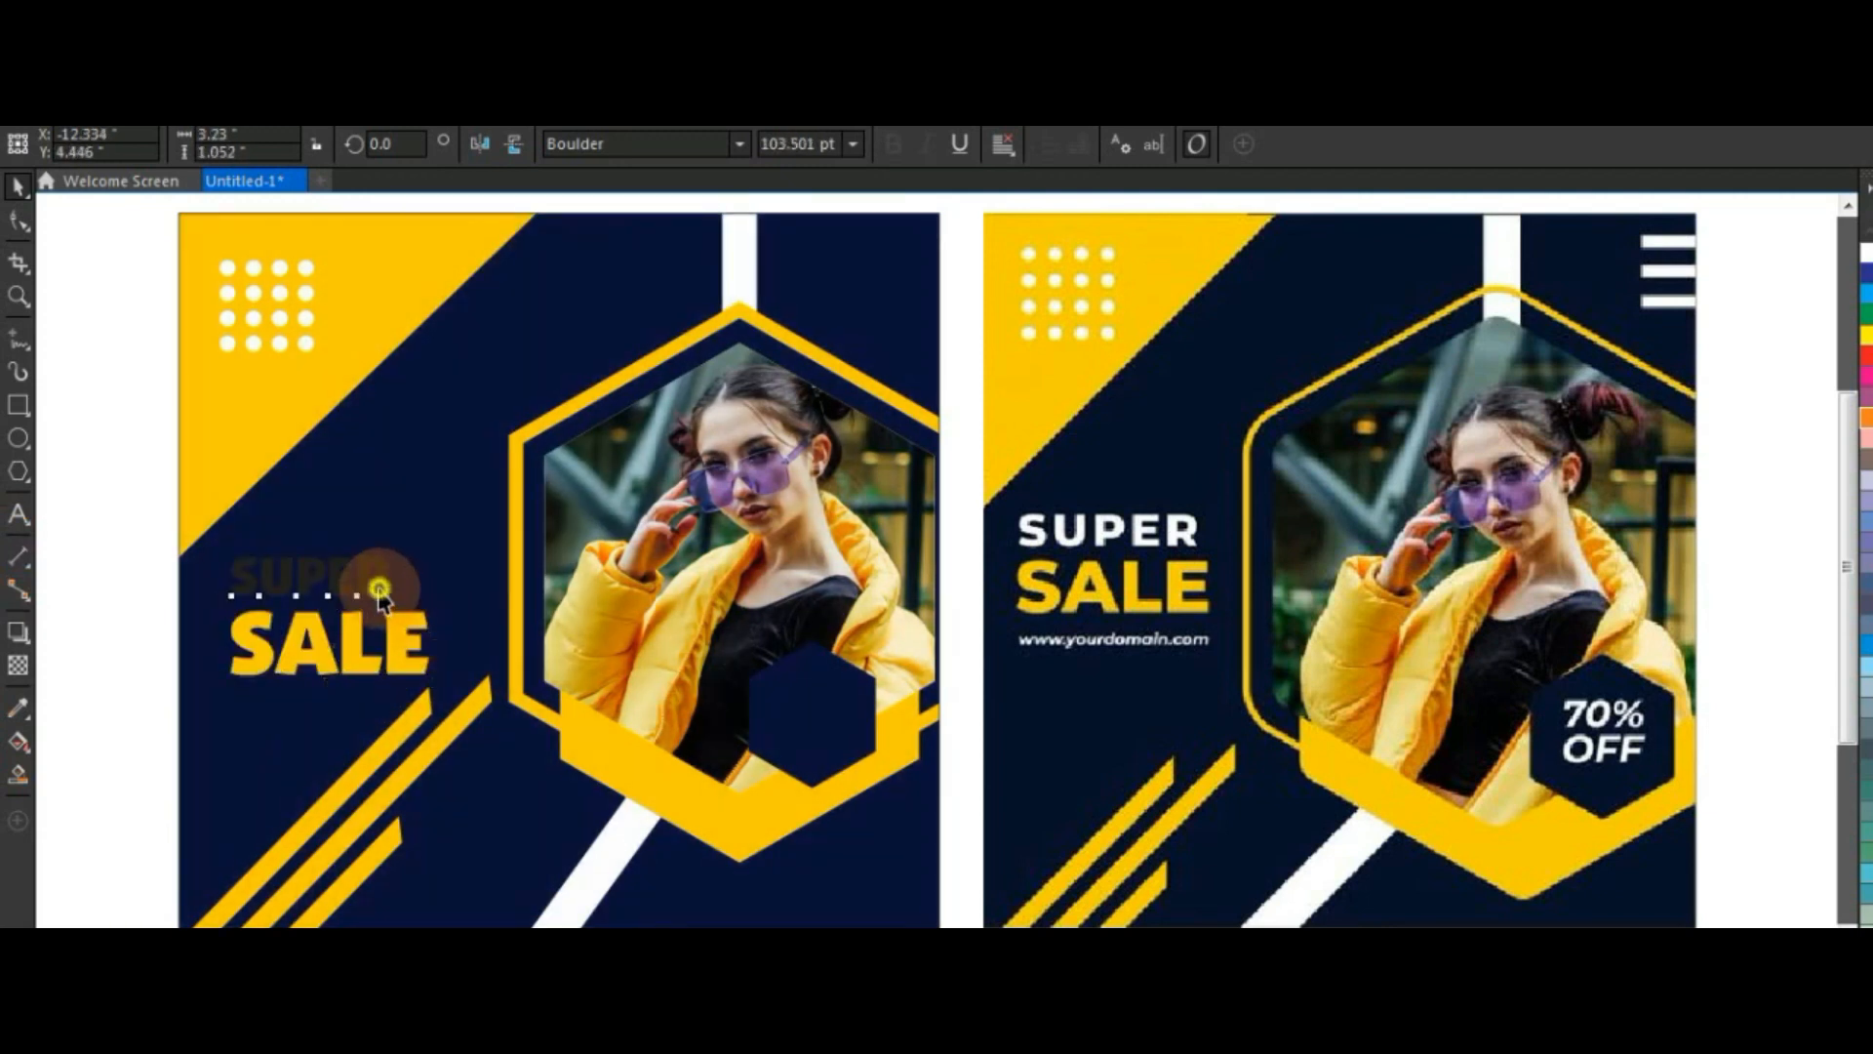
{"action": "left_click", "coordinate": [136, 945]}
{"action": "left_click", "coordinate": [149, 576]}
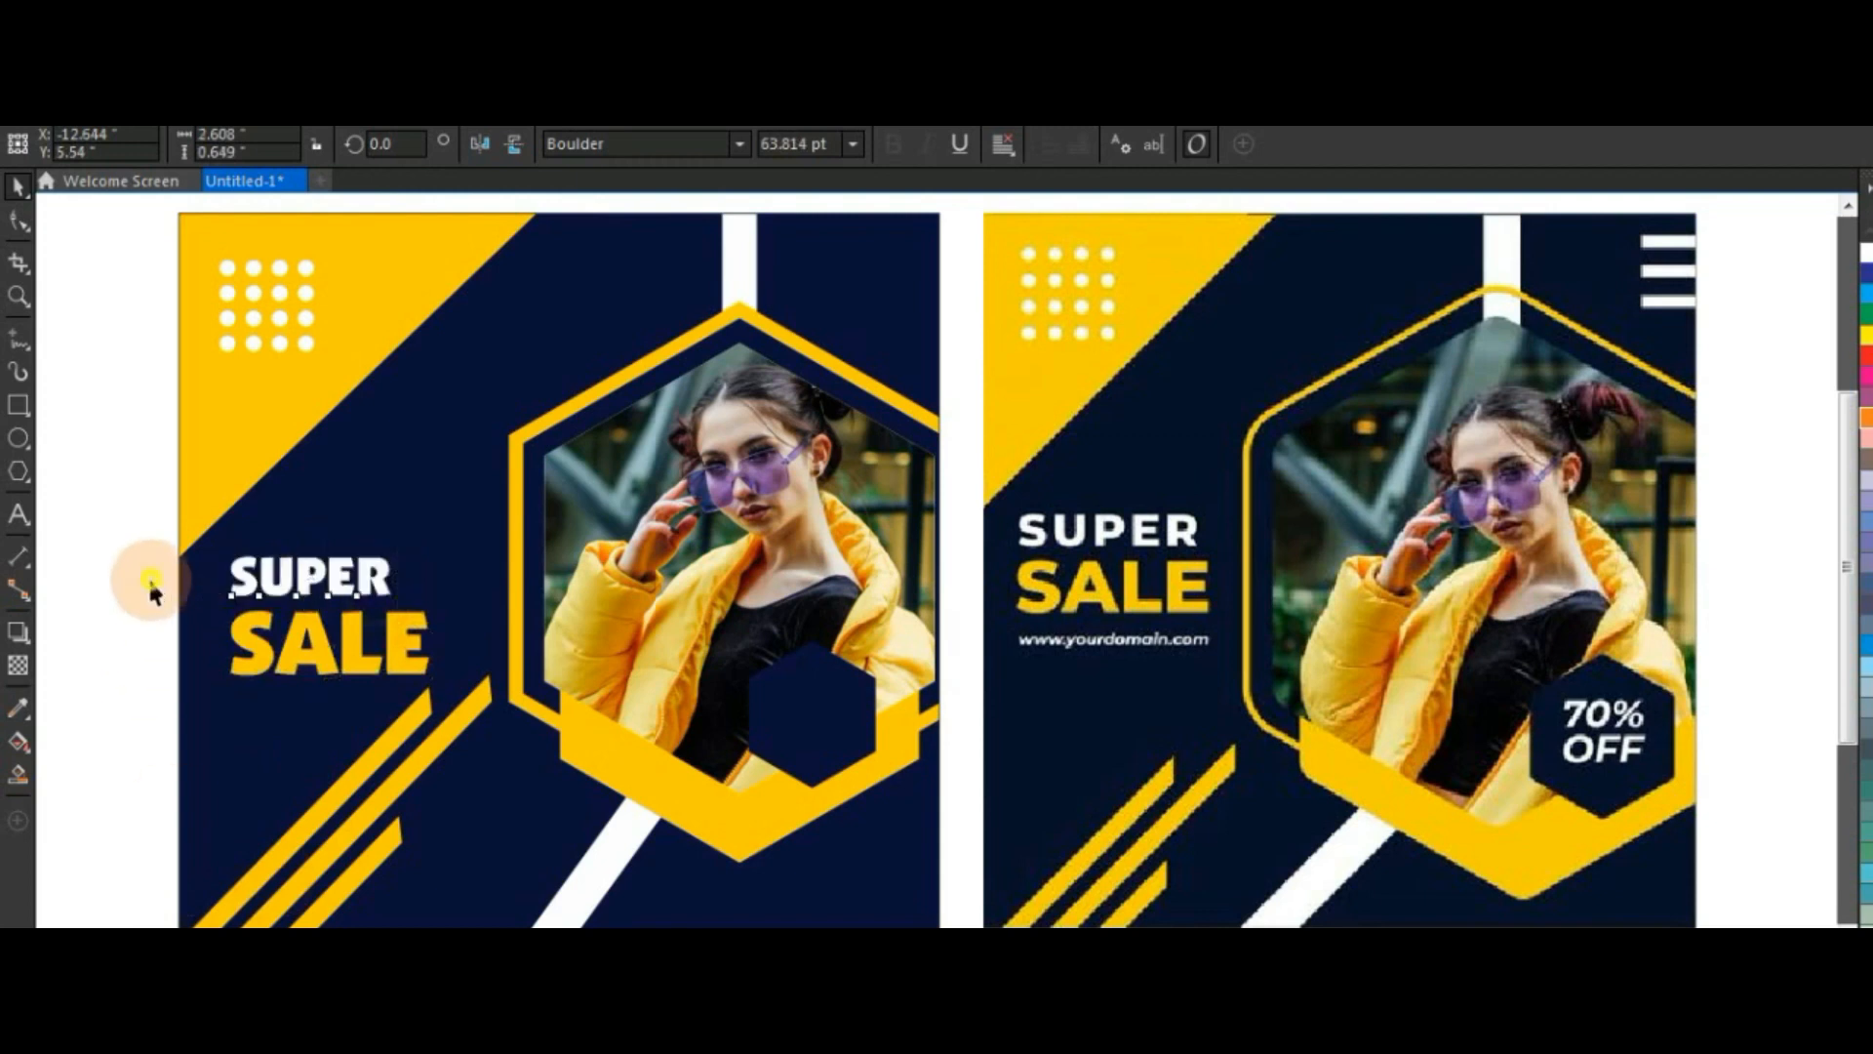
Copy the word SUPER onto the small navy hexagon at about 43.7 pt and change it to "70% OFF" on two lines
{"action": "left_click_drag", "start_coordinate": [390, 613], "coordinate": [847, 721]}
{"action": "left_click", "coordinate": [16, 515]}
{"action": "key", "text": "ctrl+a"}
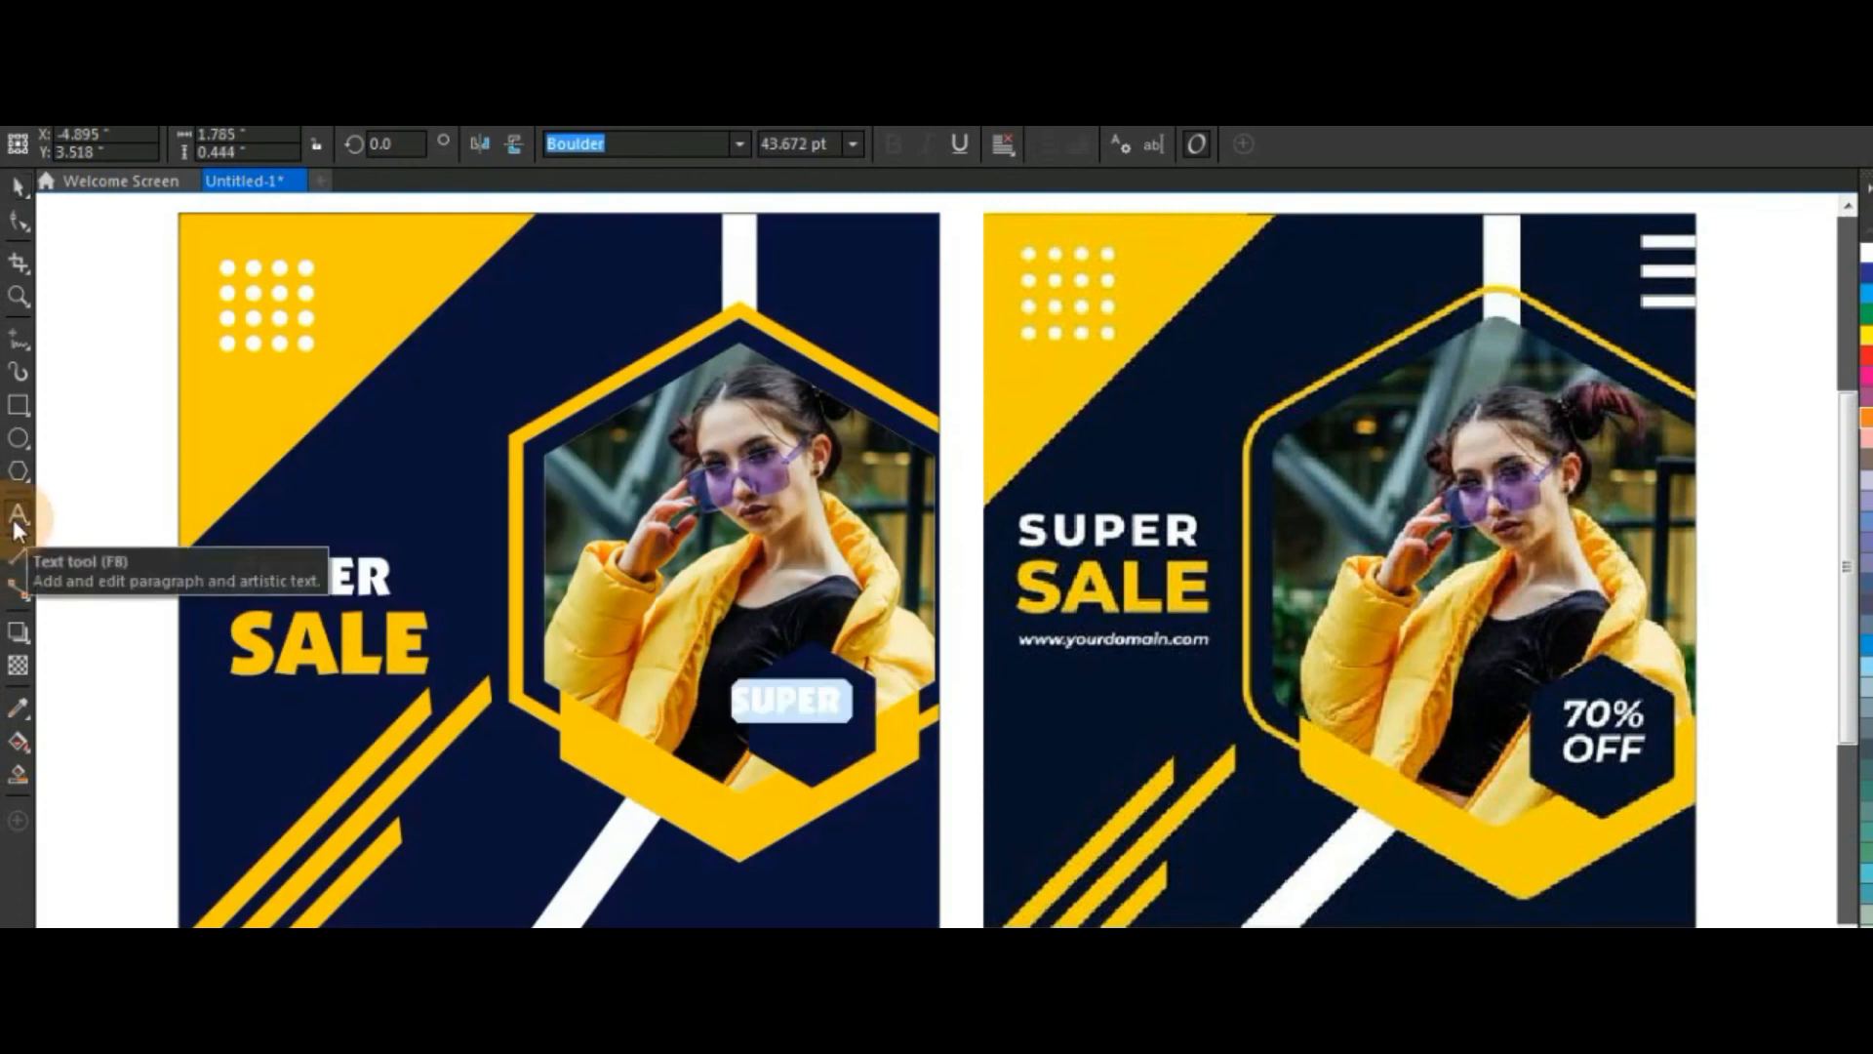
{"action": "type", "text": "70"}
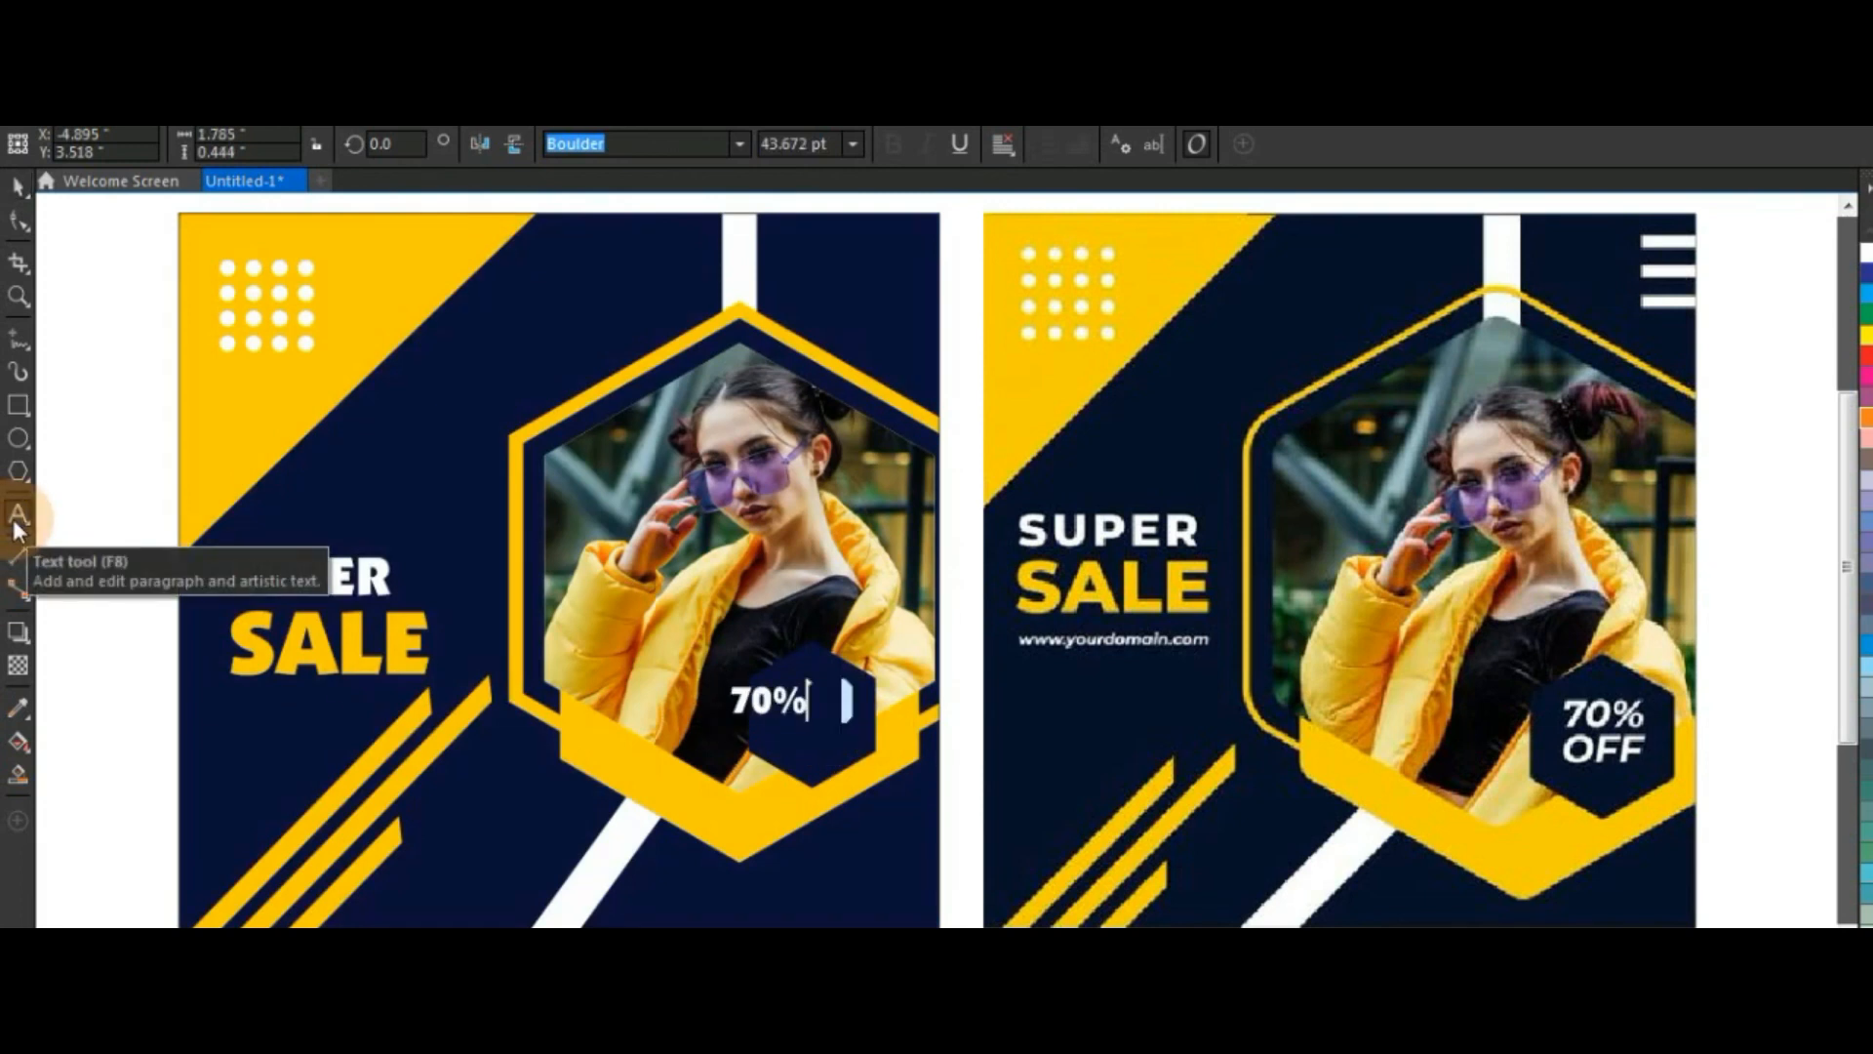
{"action": "type", "text": "% OFF"}
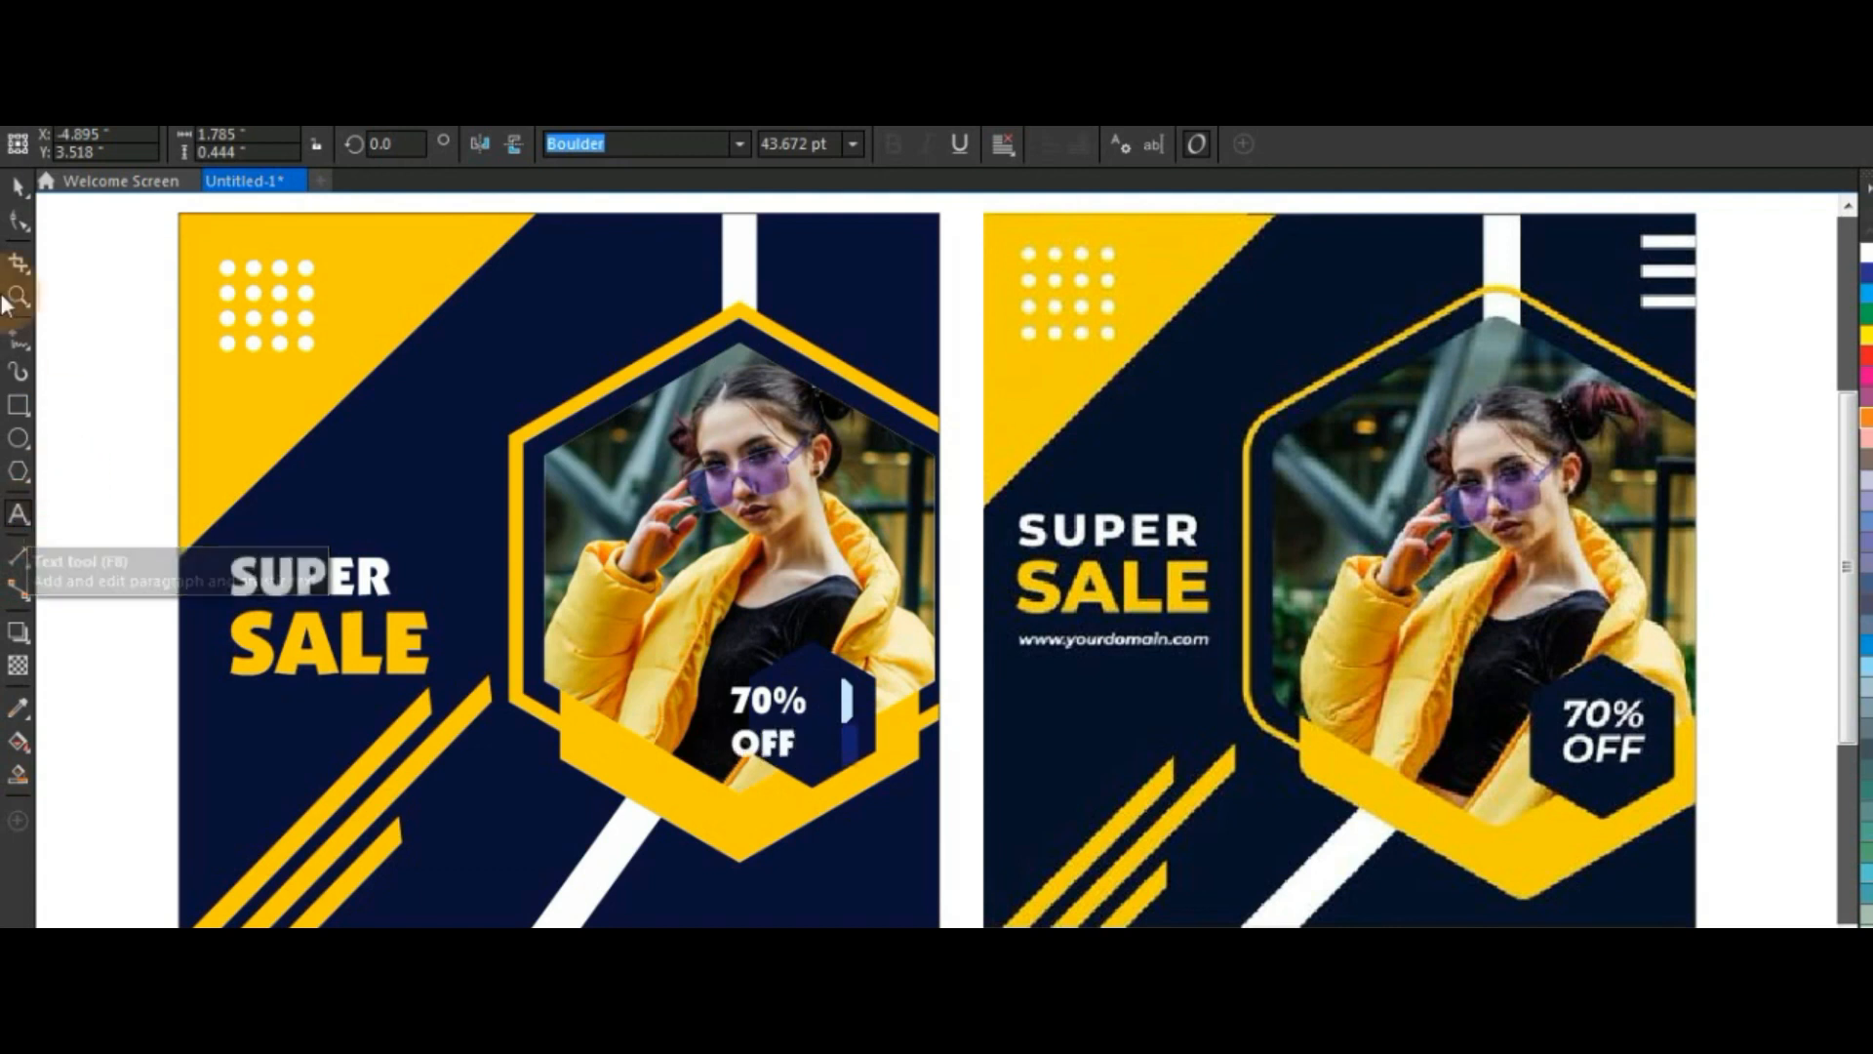
Centre the "70% OFF" text on the small navy hexagon
{"action": "left_click", "coordinate": [18, 188]}
{"action": "left_click", "coordinate": [843, 694], "text": "shift"}
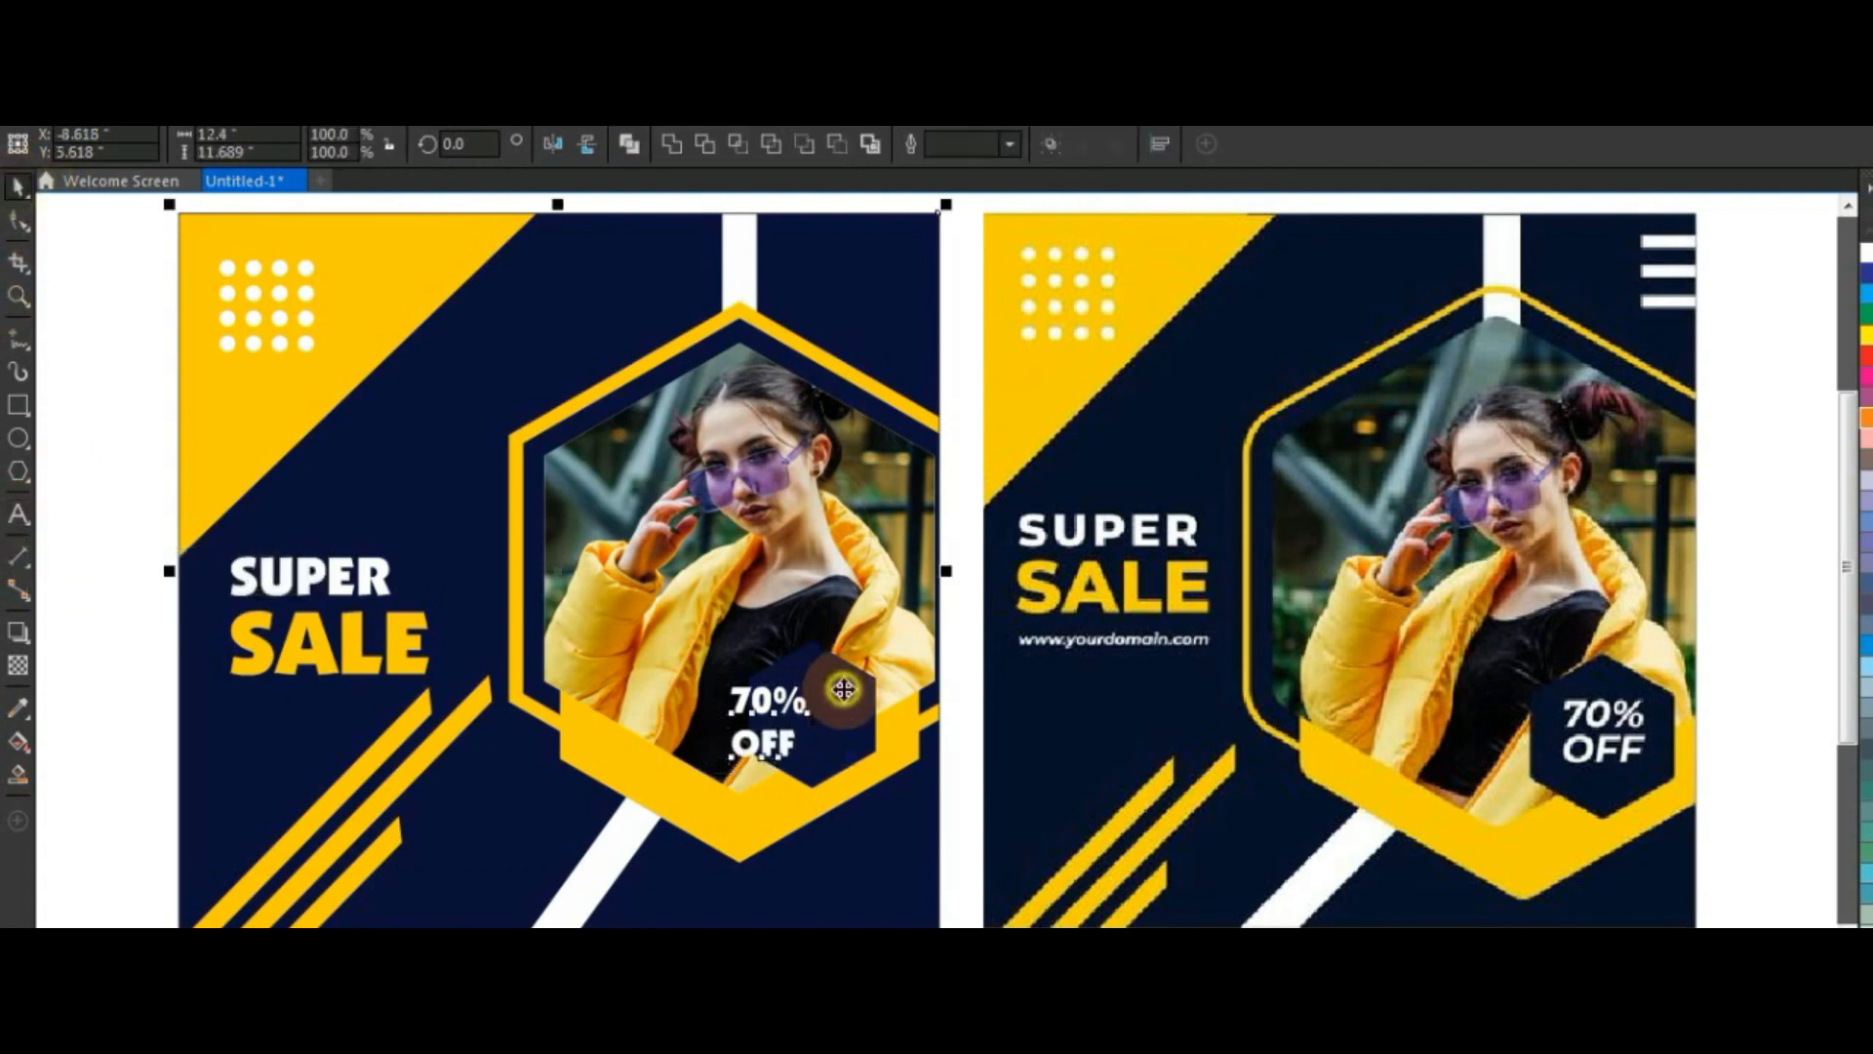
{"action": "key", "text": "c"}
{"action": "key", "text": "ctrl+z"}
{"action": "key", "text": "Escape"}
{"action": "left_click_drag", "start_coordinate": [786, 701], "coordinate": [827, 702]}
Draw a white bar about 1.78 by 0.16 in over the square's upper-right edge and repeat it twice below at equal spacing
{"action": "left_click", "coordinate": [18, 404]}
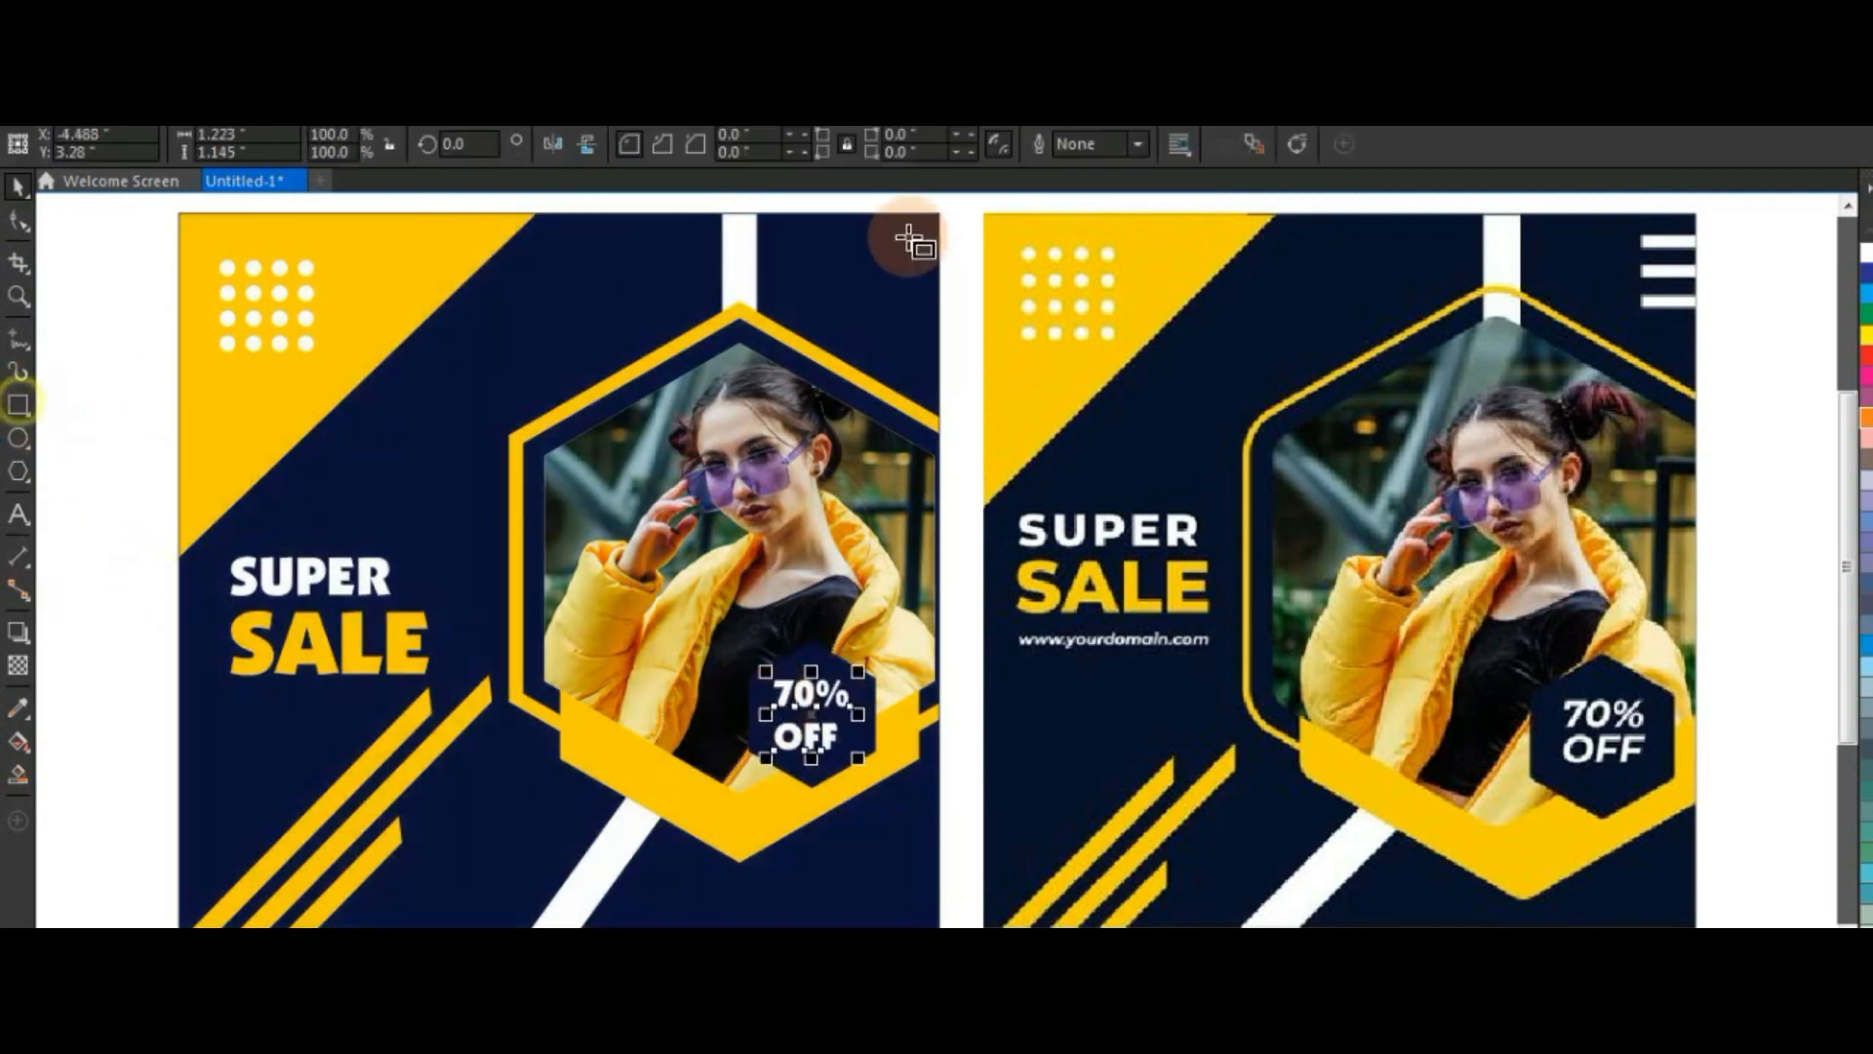
{"action": "mouse_move", "coordinate": [851, 238]}
{"action": "left_mouse_down"}
{"action": "mouse_move", "coordinate": [962, 252]}
{"action": "mouse_move", "coordinate": [899, 247]}
{"action": "mouse_move", "coordinate": [916, 272]}
{"action": "left_mouse_up"}
{"action": "left_click", "coordinate": [16, 186]}
{"action": "key", "text": "ctrl+r"}
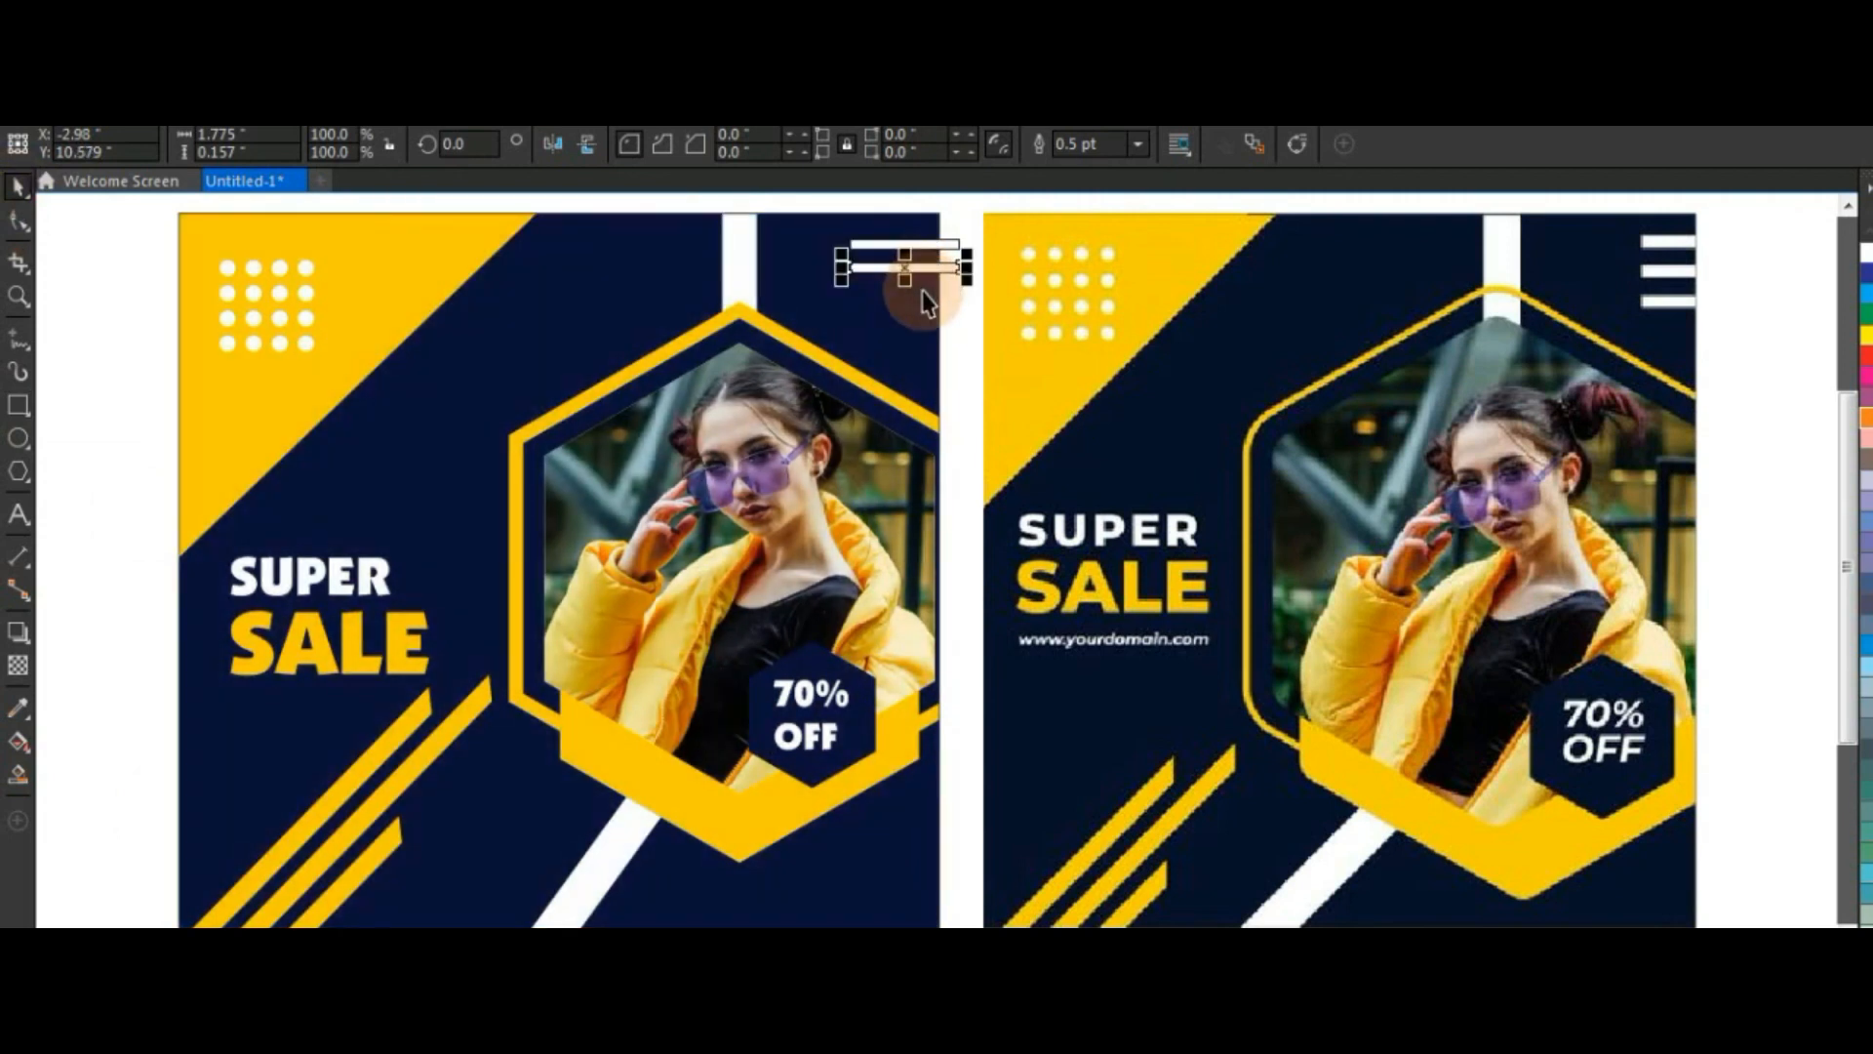
Remove the outlines of the three white bars and PowerClip them inside the navy square
{"action": "left_click_drag", "start_coordinate": [829, 201], "coordinate": [904, 311]}
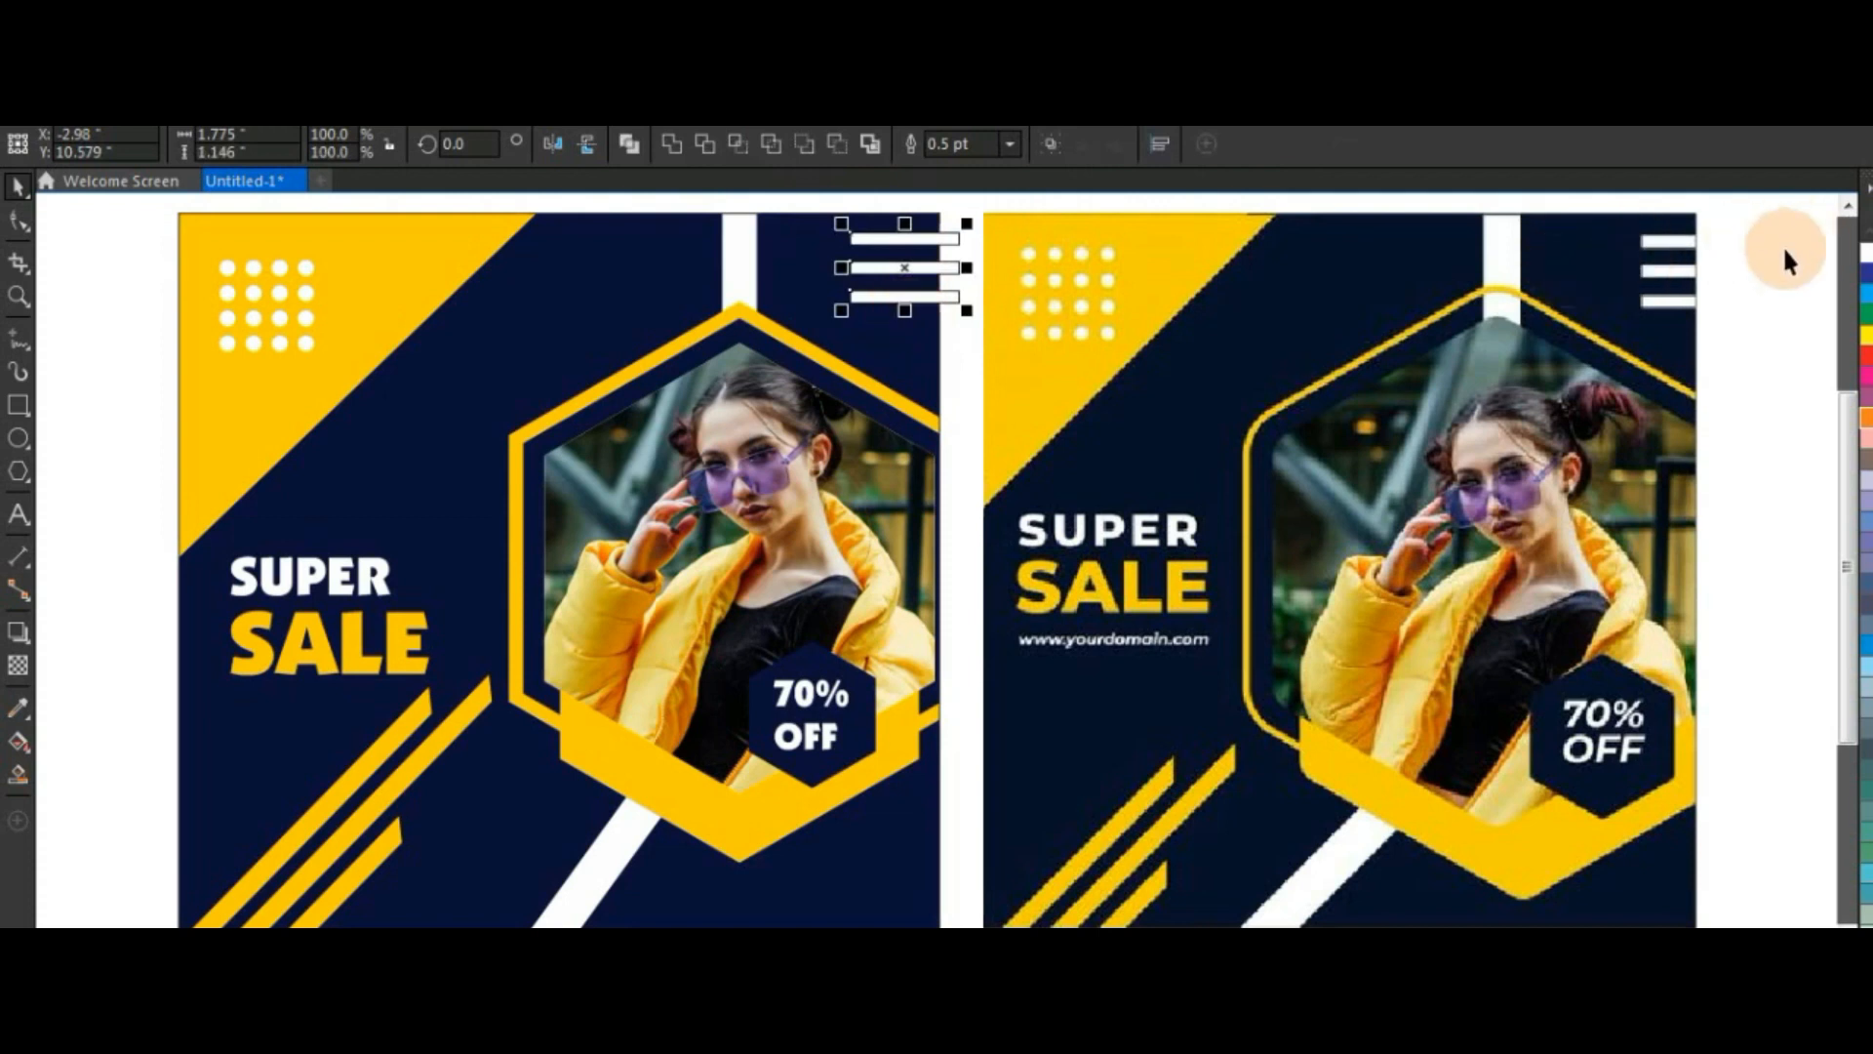
{"action": "right_click", "coordinate": [75, 965]}
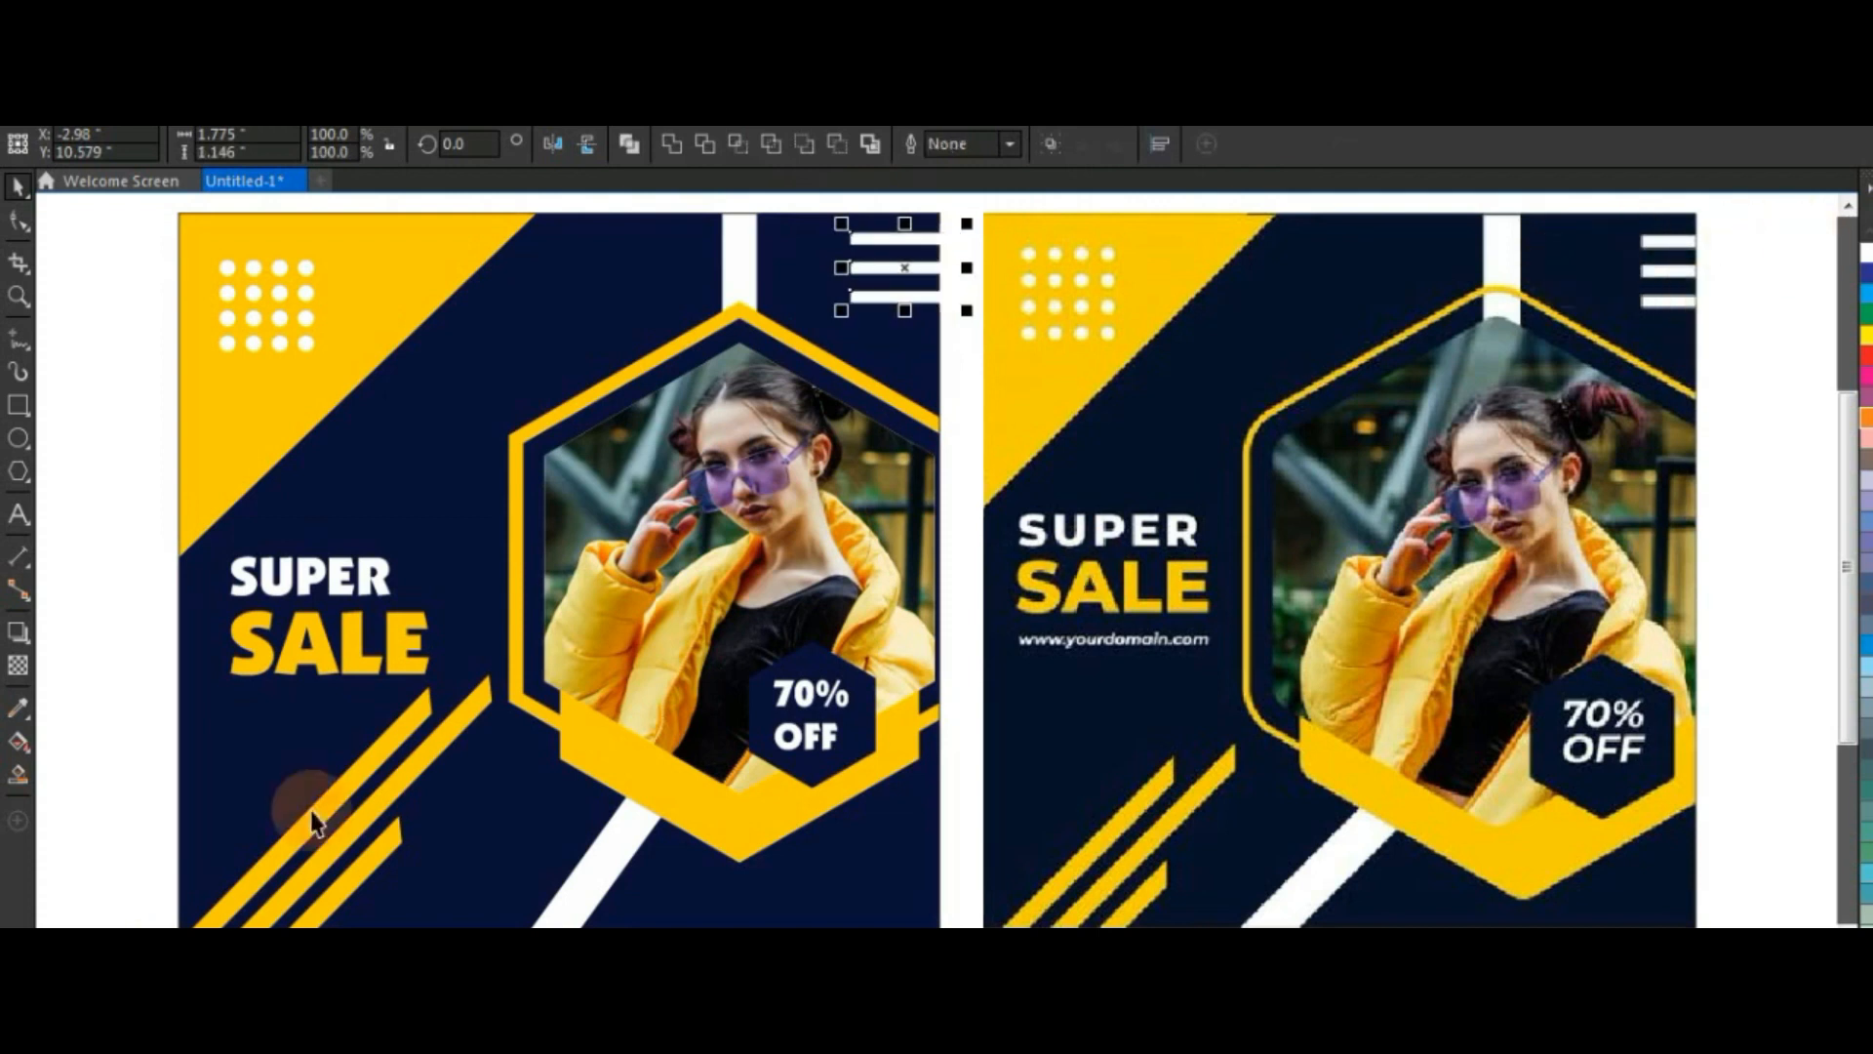
{"action": "right_click", "coordinate": [885, 268]}
{"action": "left_click", "coordinate": [953, 287]}
{"action": "left_click", "coordinate": [822, 233]}
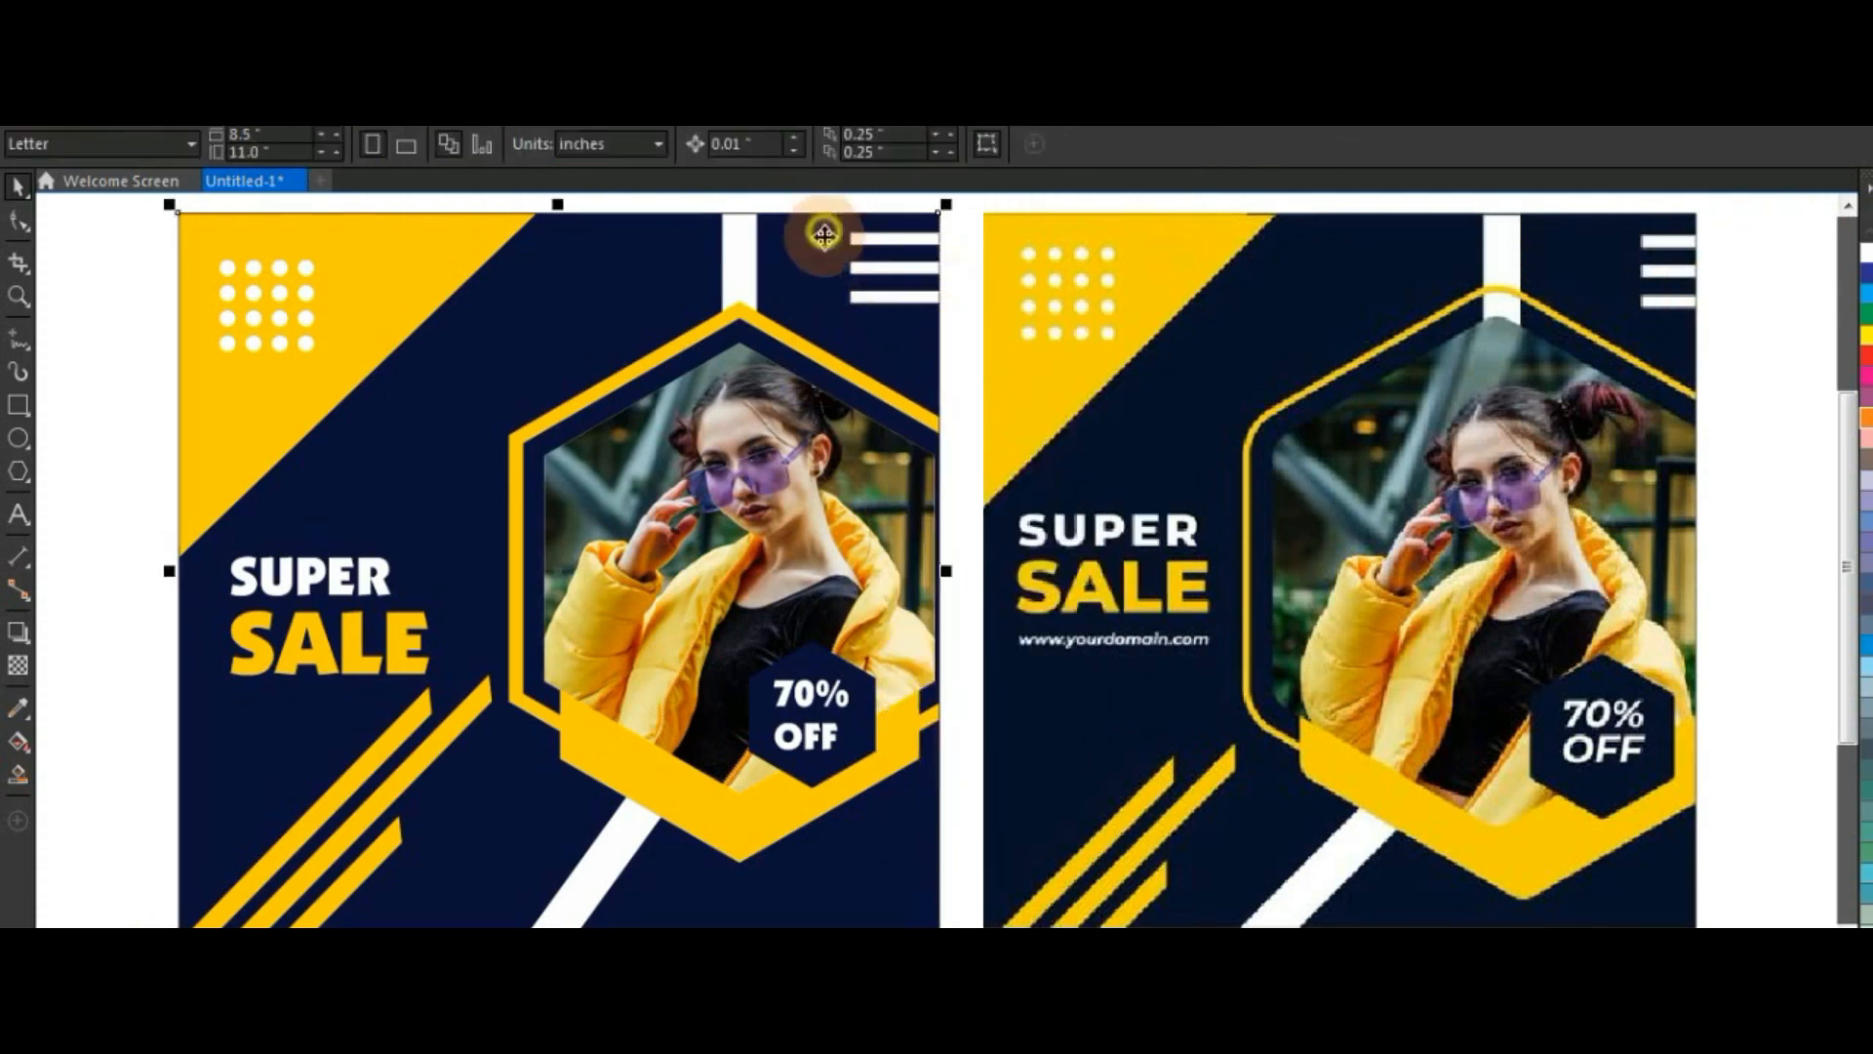
Edit the square's PowerClip contents, stretch the selected hexagon artwork to about 7.74 by 10.06 in, and finish editing
{"action": "right_click", "coordinate": [822, 320]}
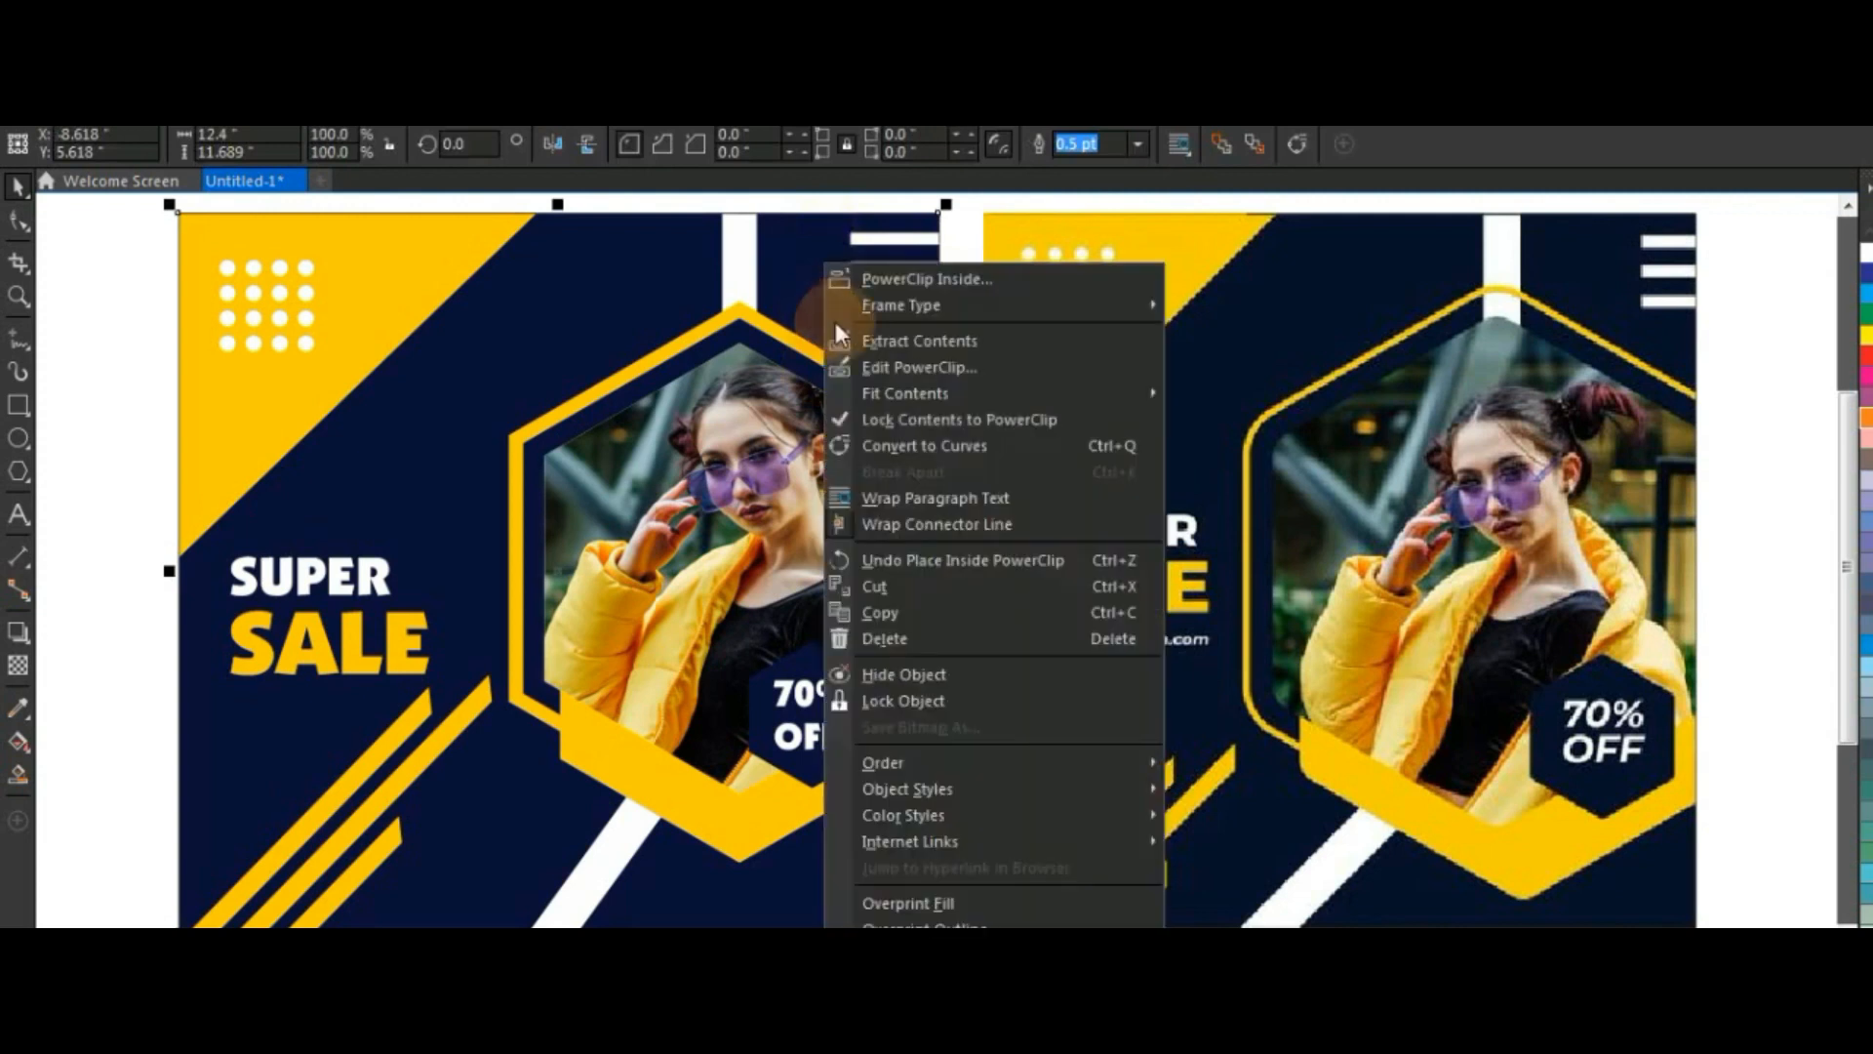
{"action": "left_click", "coordinate": [889, 361]}
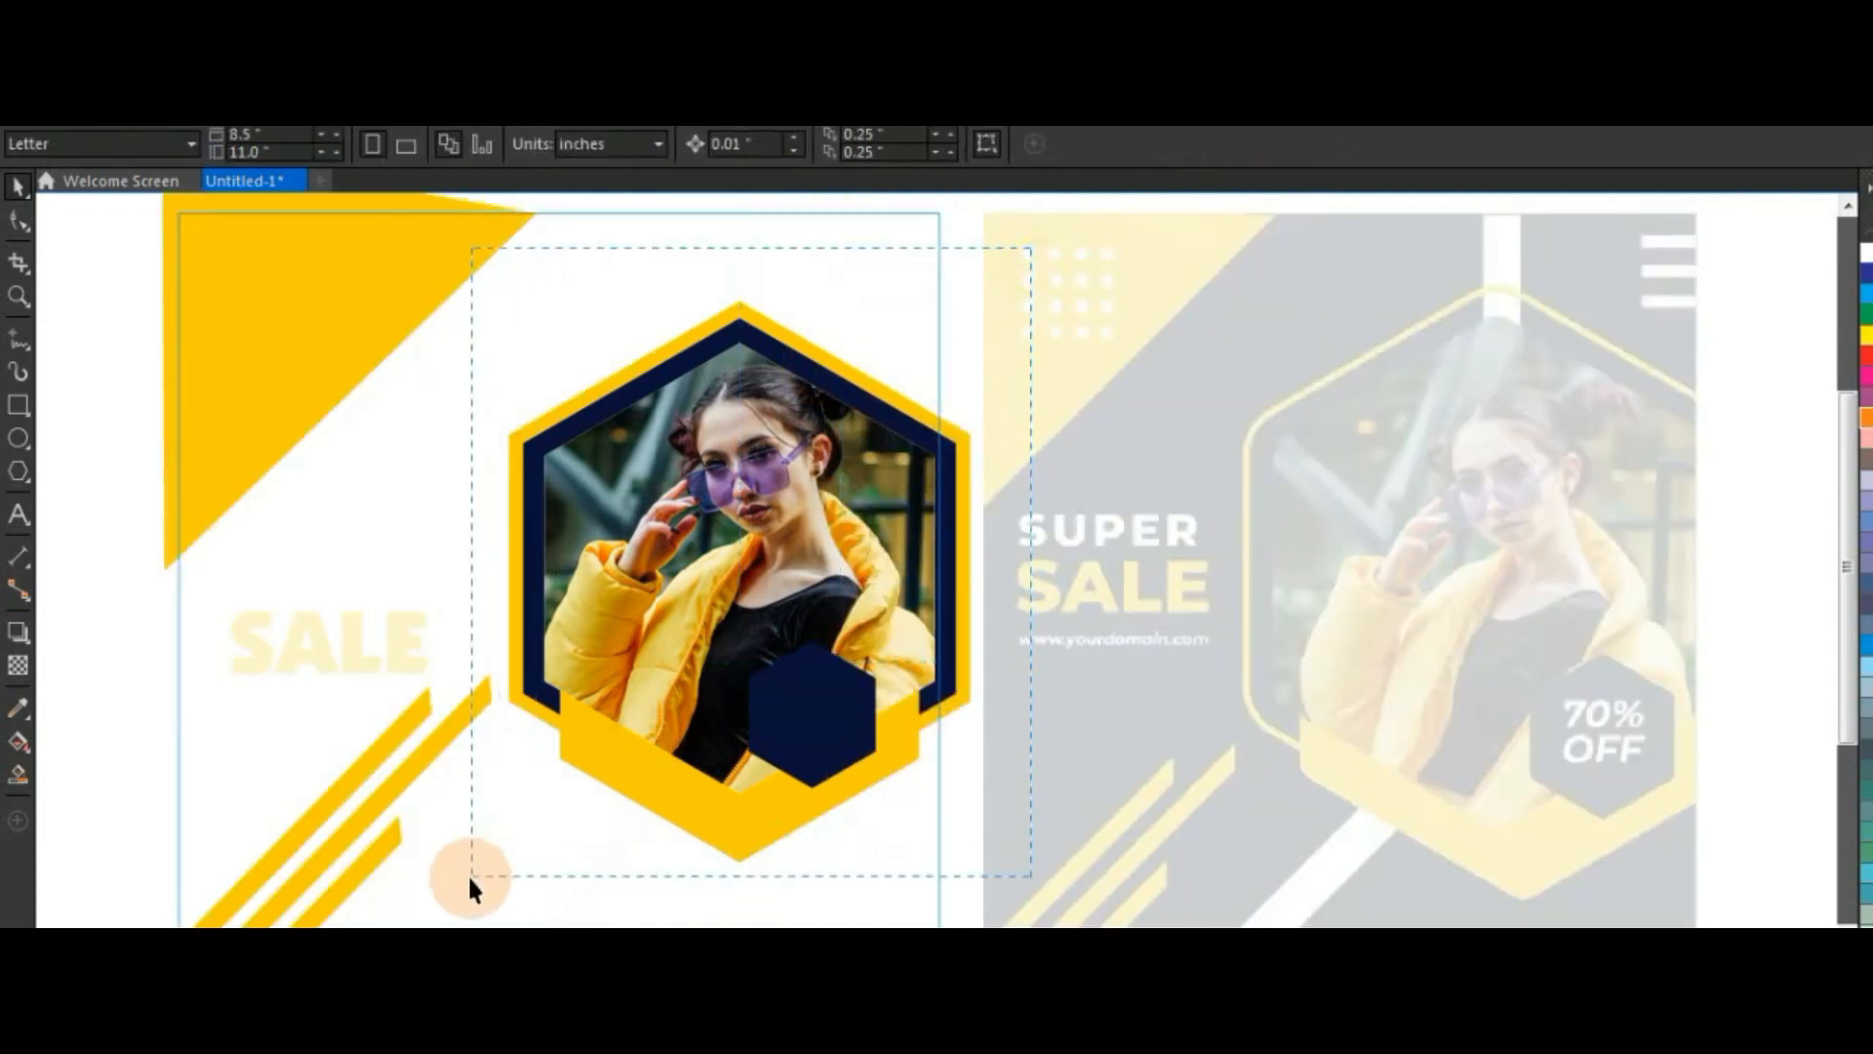
{"action": "left_click_drag", "start_coordinate": [455, 883], "coordinate": [455, 882]}
{"action": "left_click_drag", "start_coordinate": [980, 251], "coordinate": [984, 247]}
{"action": "left_click_drag", "start_coordinate": [980, 872], "coordinate": [999, 880]}
{"action": "left_click_drag", "start_coordinate": [986, 251], "coordinate": [1004, 255]}
{"action": "right_click", "coordinate": [822, 431]}
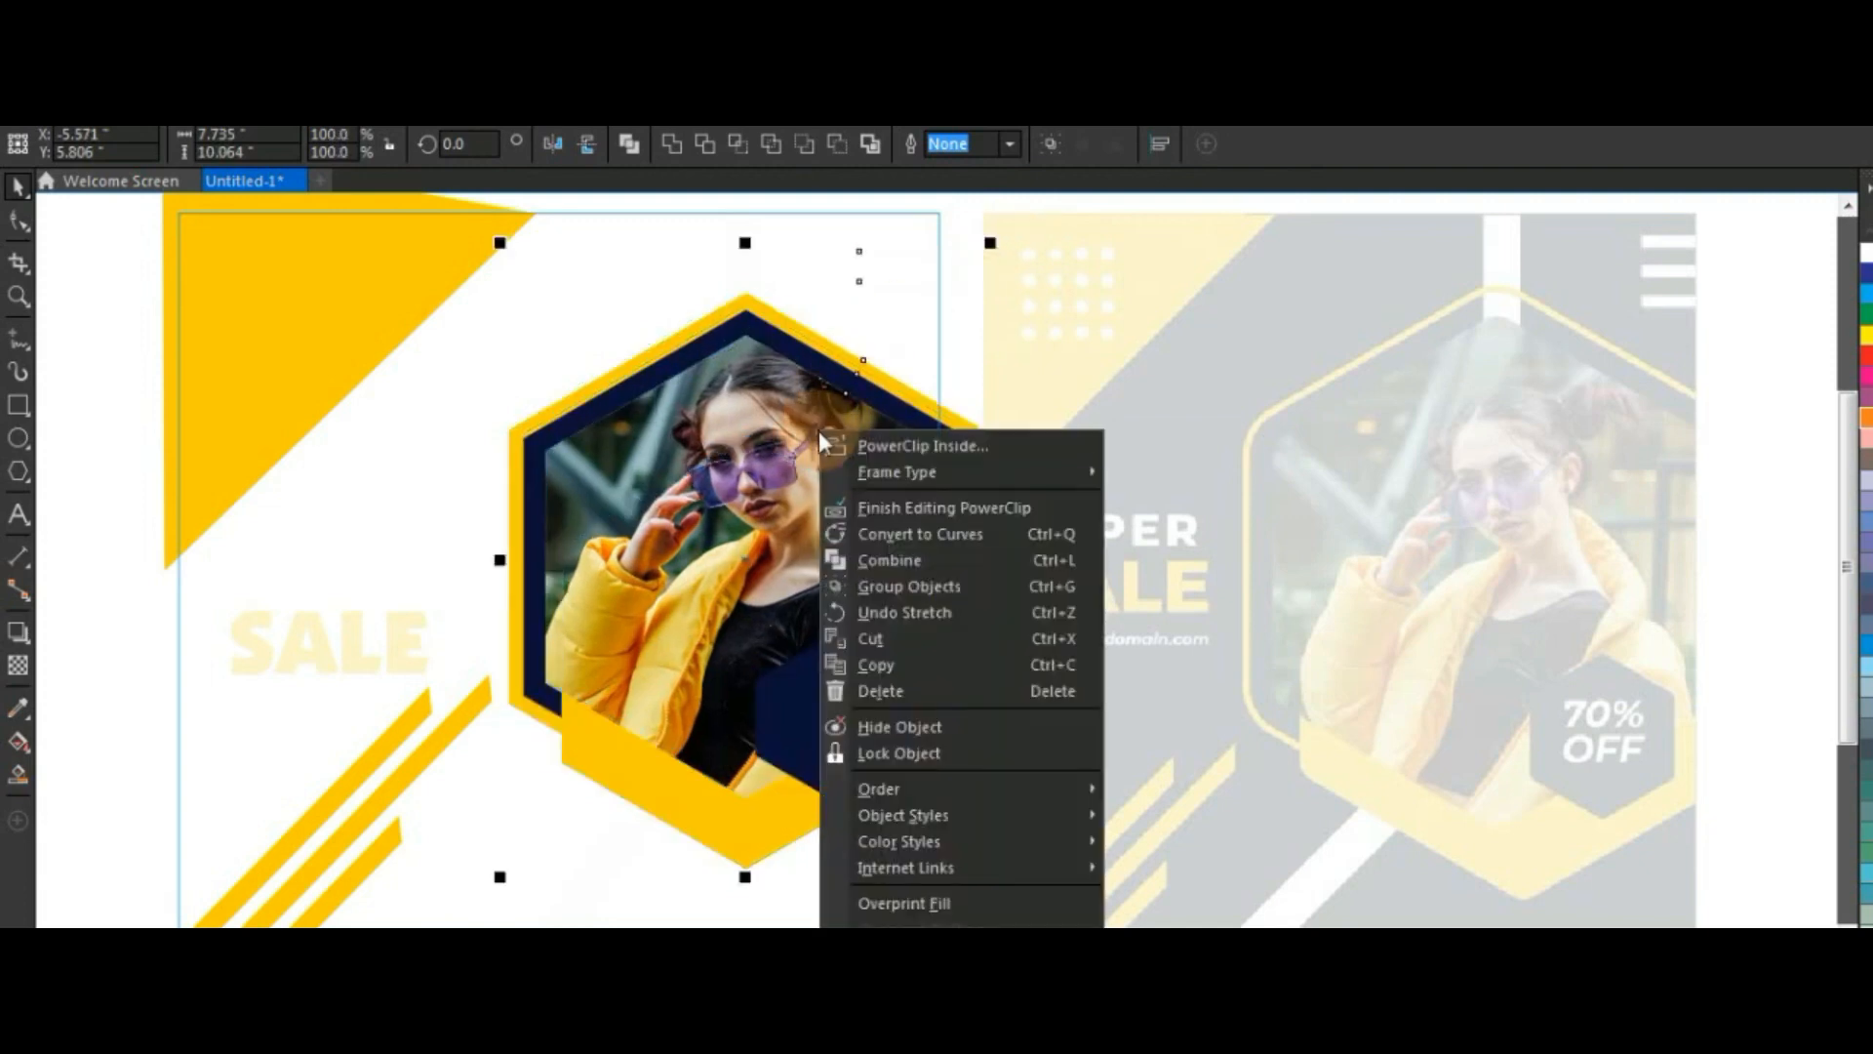
{"action": "left_click", "coordinate": [898, 507]}
{"action": "left_click", "coordinate": [152, 494]}
Examine the recreated post side by side with the reference design
{"action": "left_click", "coordinate": [928, 682]}
{"action": "scroll", "coordinate": [946, 675], "scroll_direction": "down", "scroll_amount": 3}
{"action": "left_click", "coordinate": [961, 673]}
{"action": "left_click", "coordinate": [1273, 678]}
{"action": "left_click_drag", "start_coordinate": [1467, 400], "coordinate": [485, 895]}
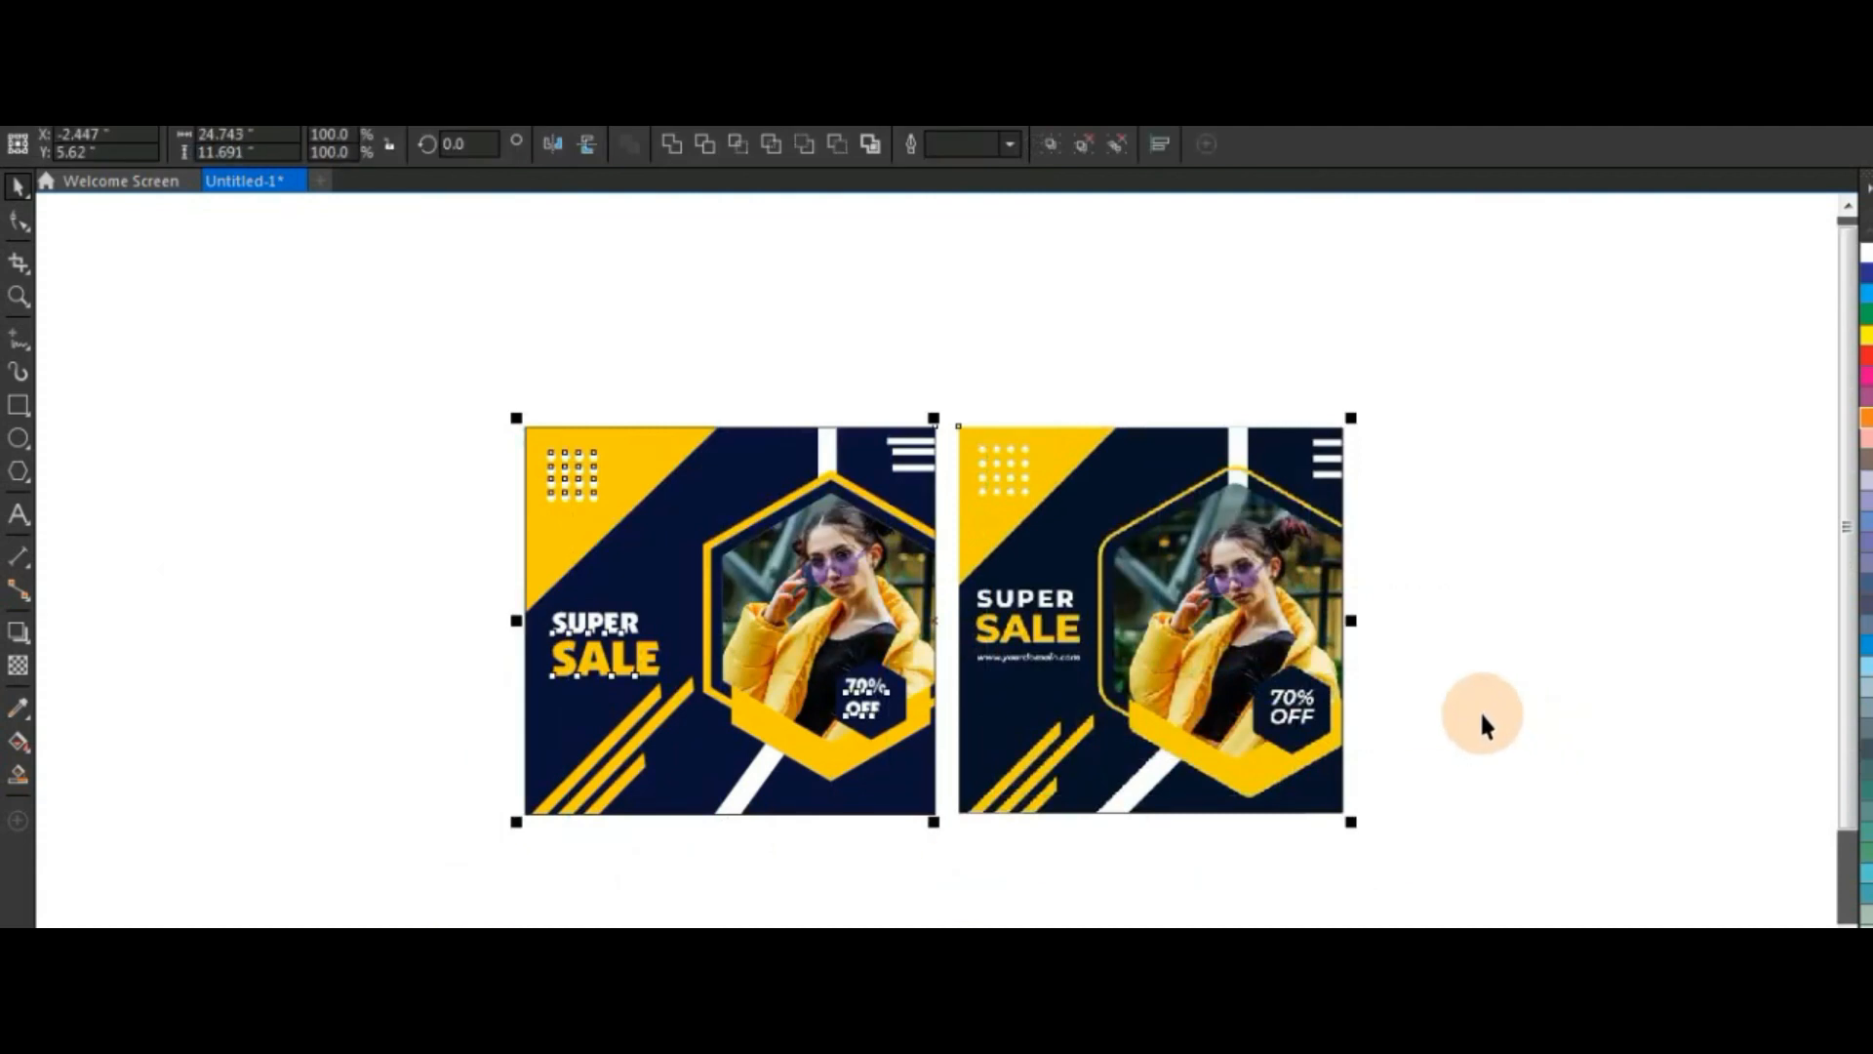
{"action": "key", "text": "shift+F2"}
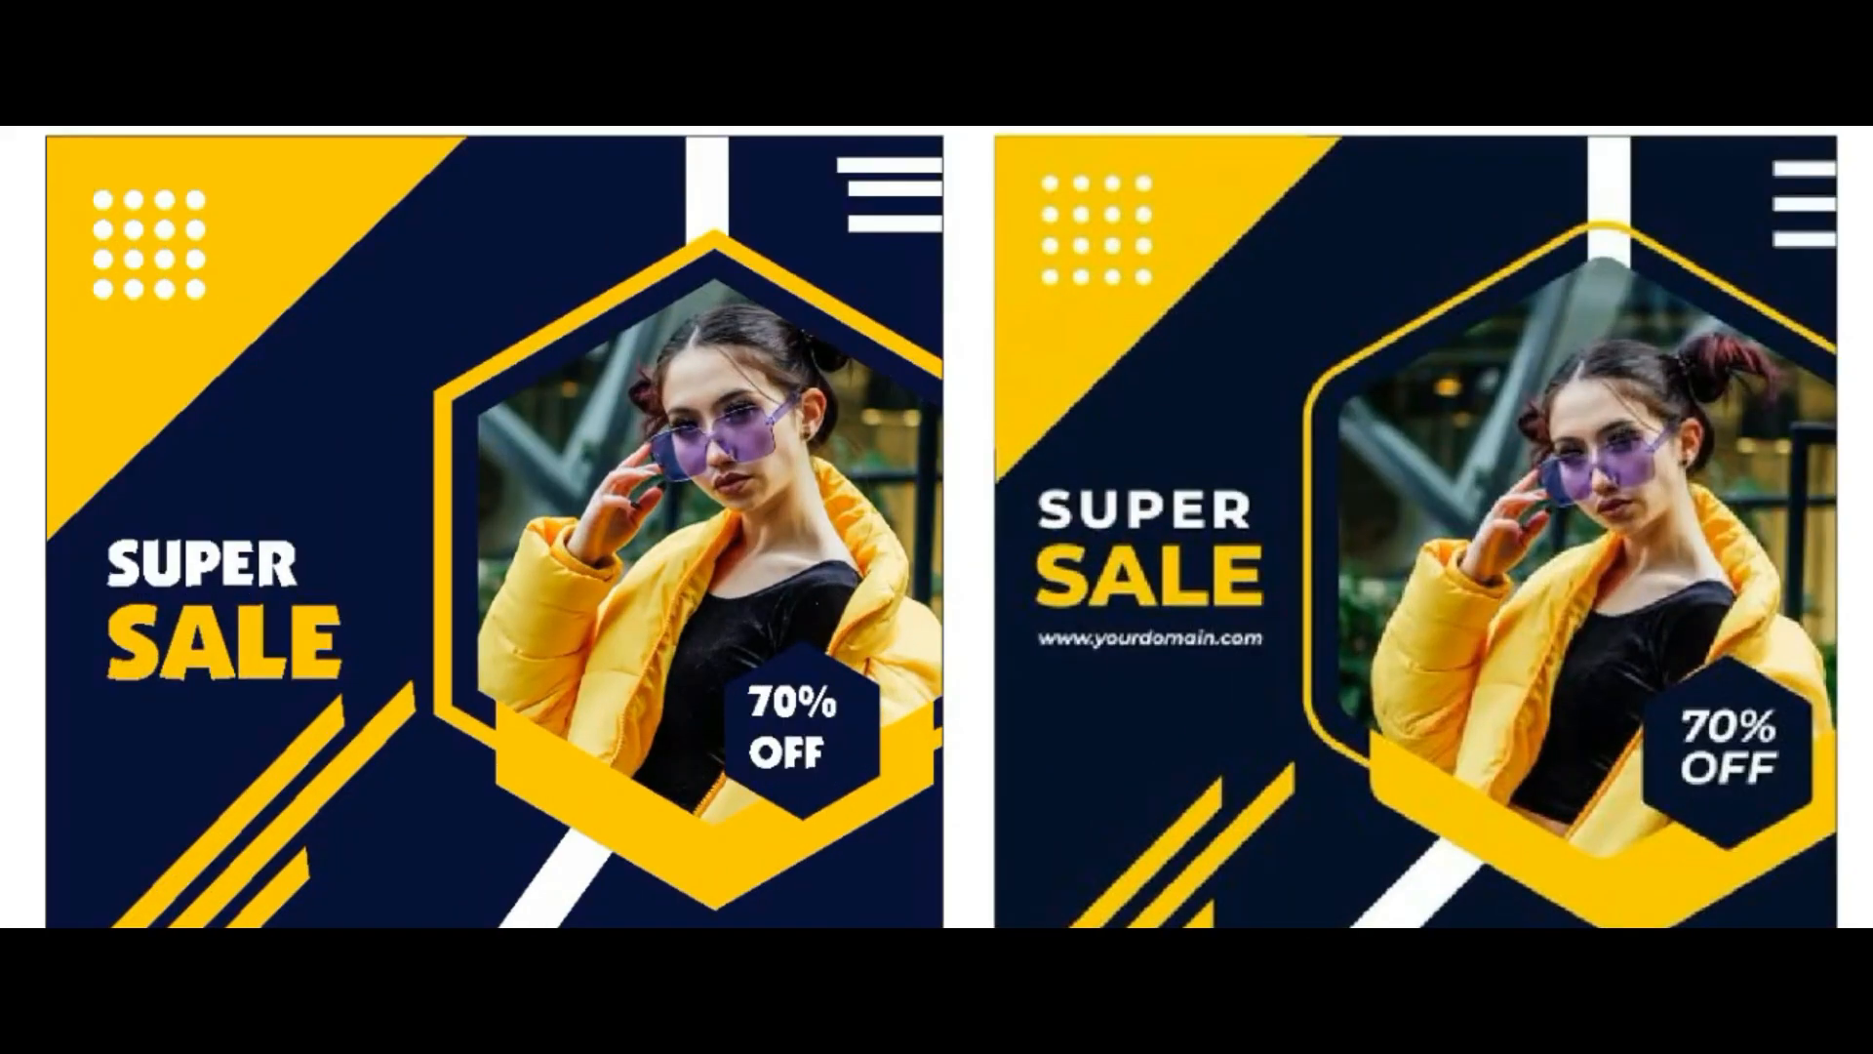